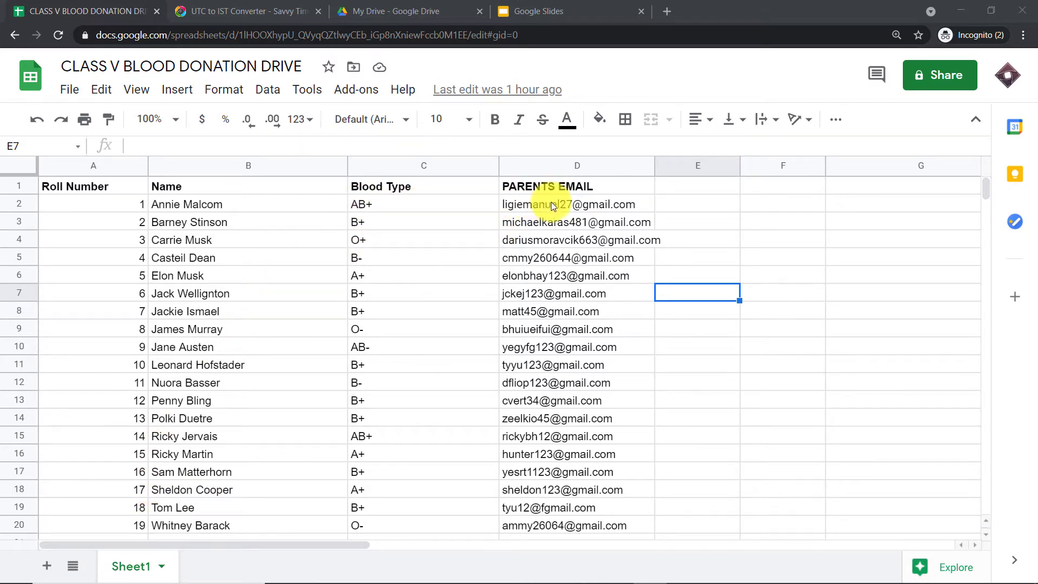
Review the blood donation spreadsheet, switch to the first parent's Gmail inbox and open the shared certificate PDF for roll number 1.
{"action": "mouse_move", "coordinate": [601, 206]}
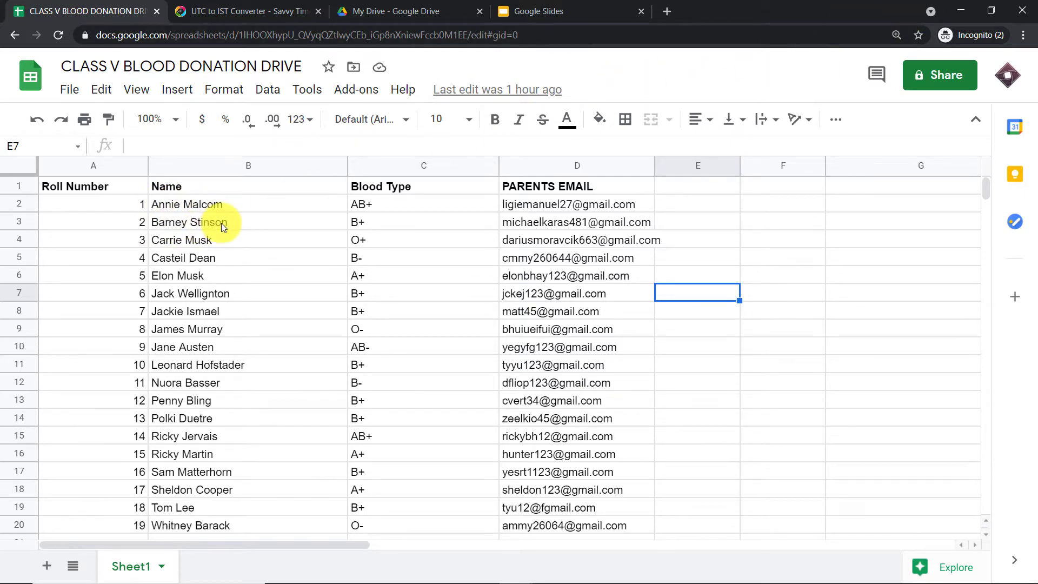
{"action": "scroll", "coordinate": [427, 256], "scroll_direction": "down", "scroll_amount": 2}
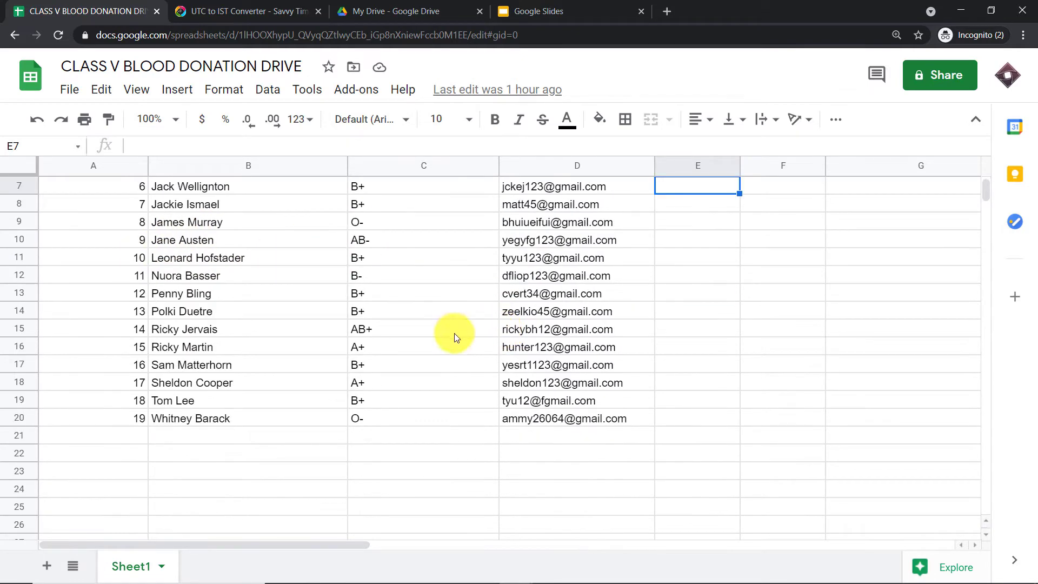
{"action": "left_click", "coordinate": [960, 11]}
{"action": "left_click", "coordinate": [104, 12]}
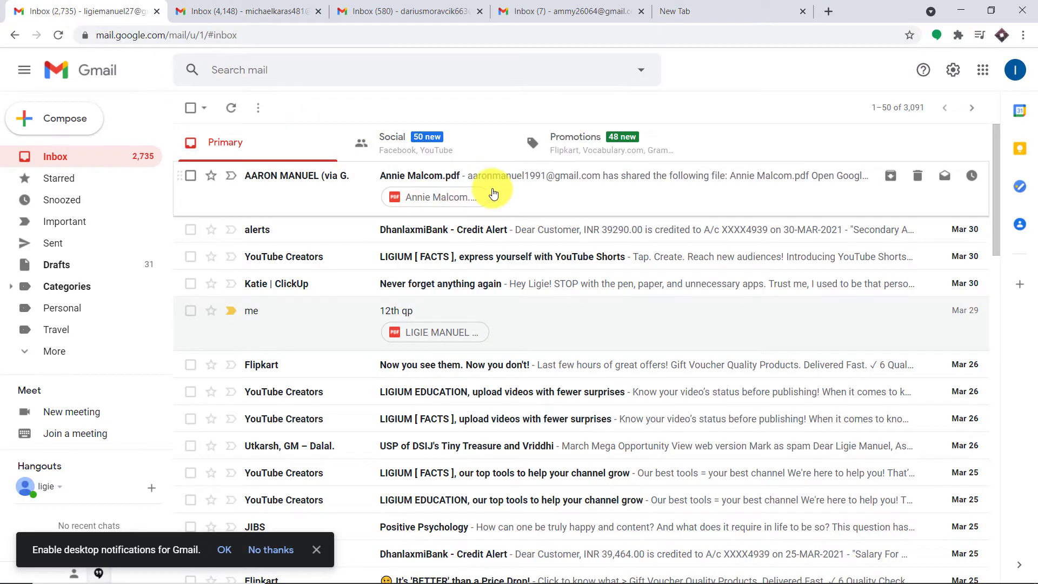
{"action": "left_click", "coordinate": [433, 185]}
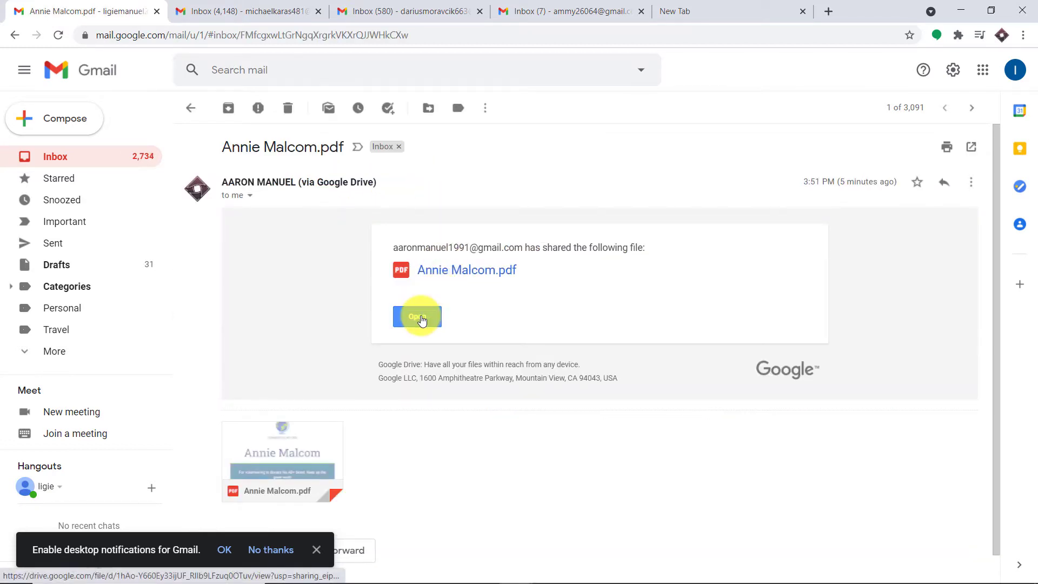
{"action": "left_click", "coordinate": [422, 319]}
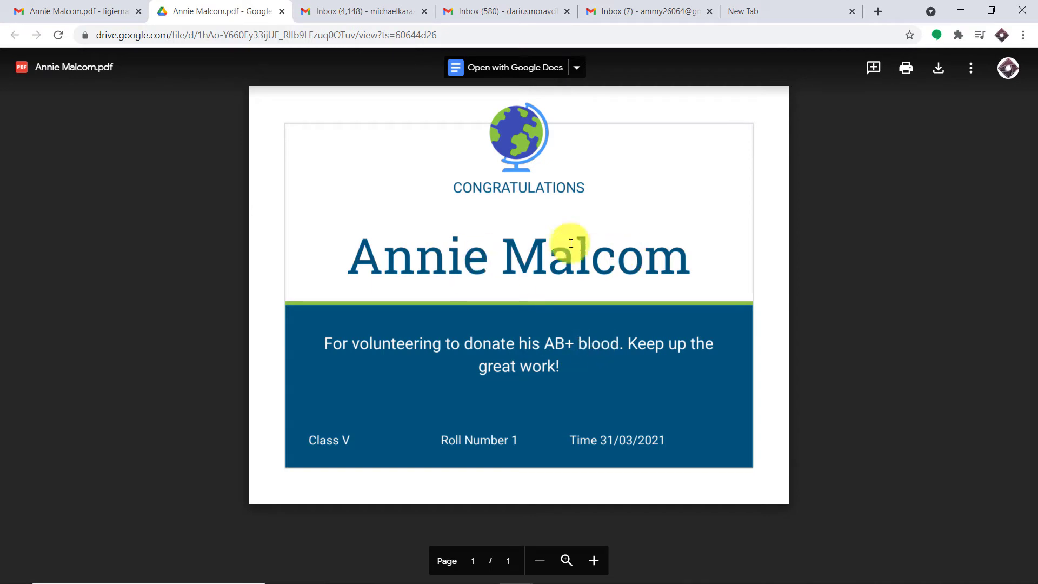
Open the shared certificate PDFs for roll numbers 2 and 3 from the second and third parents' Gmail inboxes.
{"action": "left_click", "coordinate": [375, 11]}
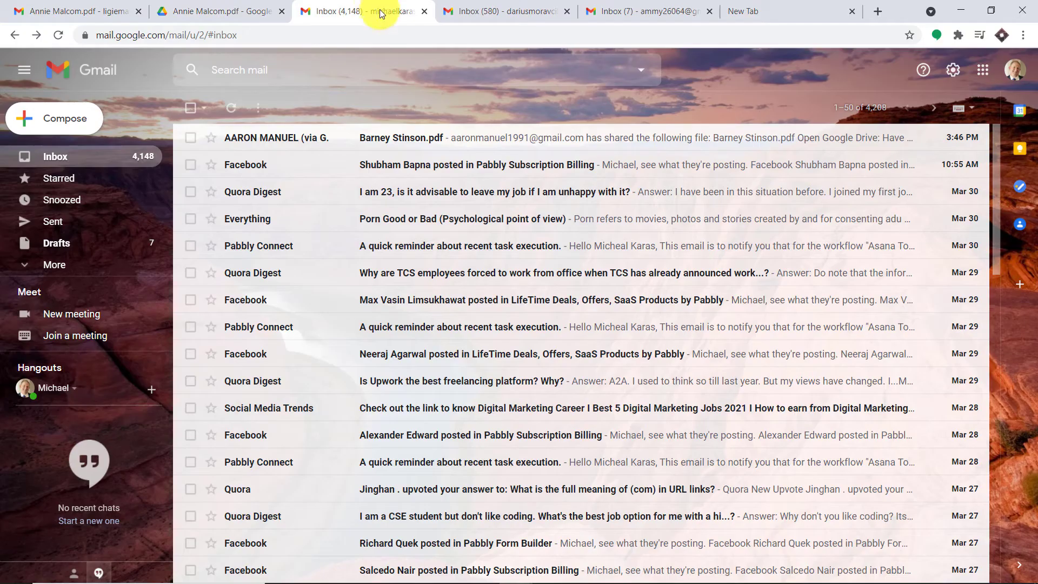
{"action": "left_click", "coordinate": [436, 150]}
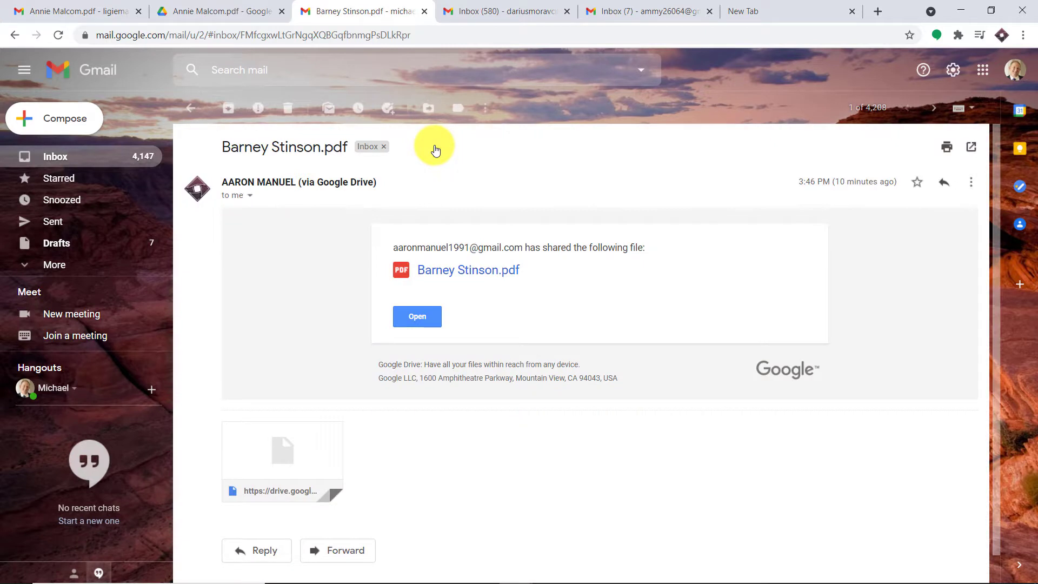
{"action": "left_click", "coordinate": [426, 318]}
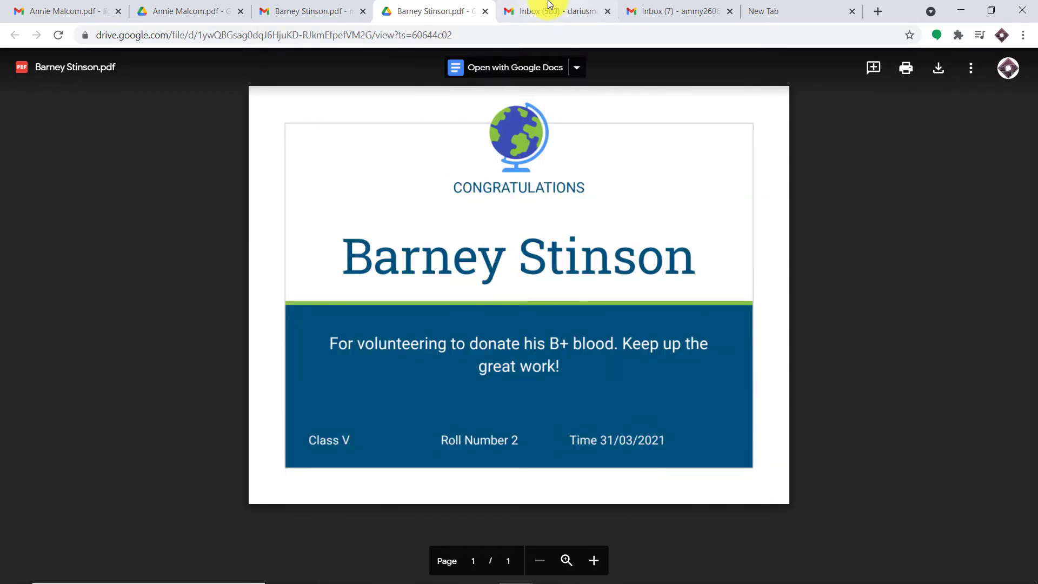
{"action": "left_click", "coordinate": [543, 11]}
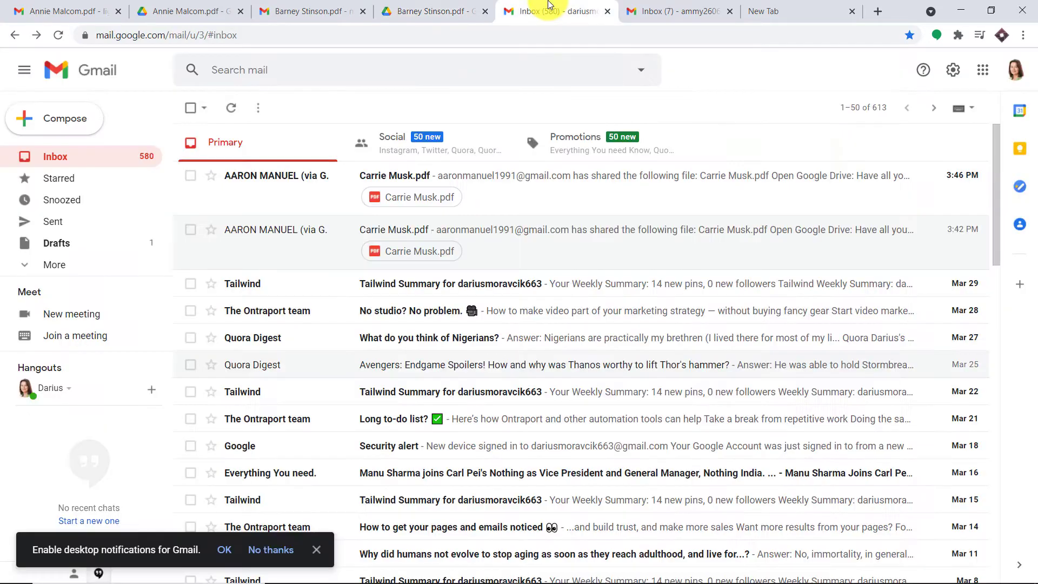
{"action": "left_click", "coordinate": [452, 177]}
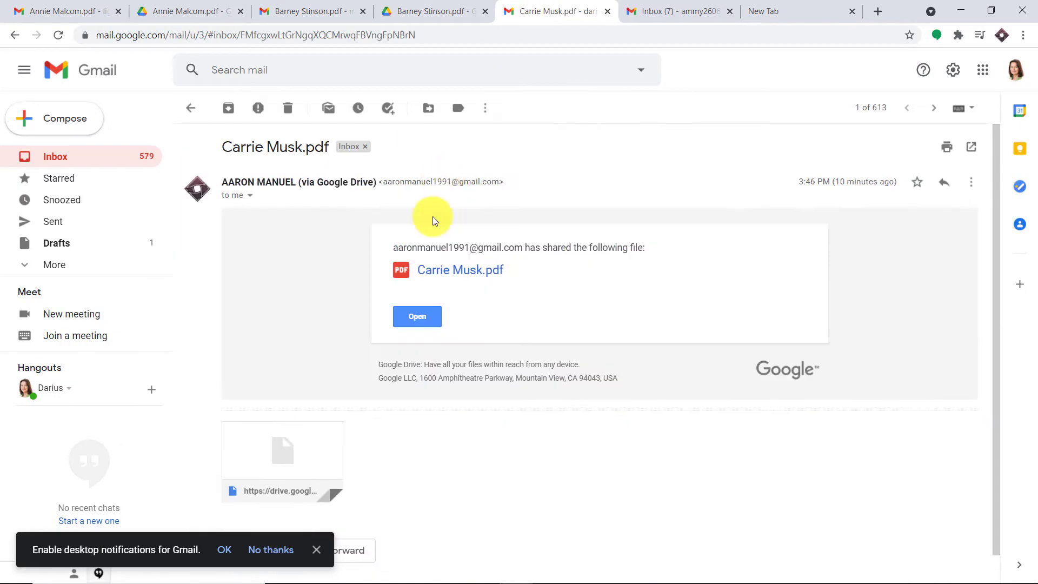
{"action": "left_click", "coordinate": [426, 317]}
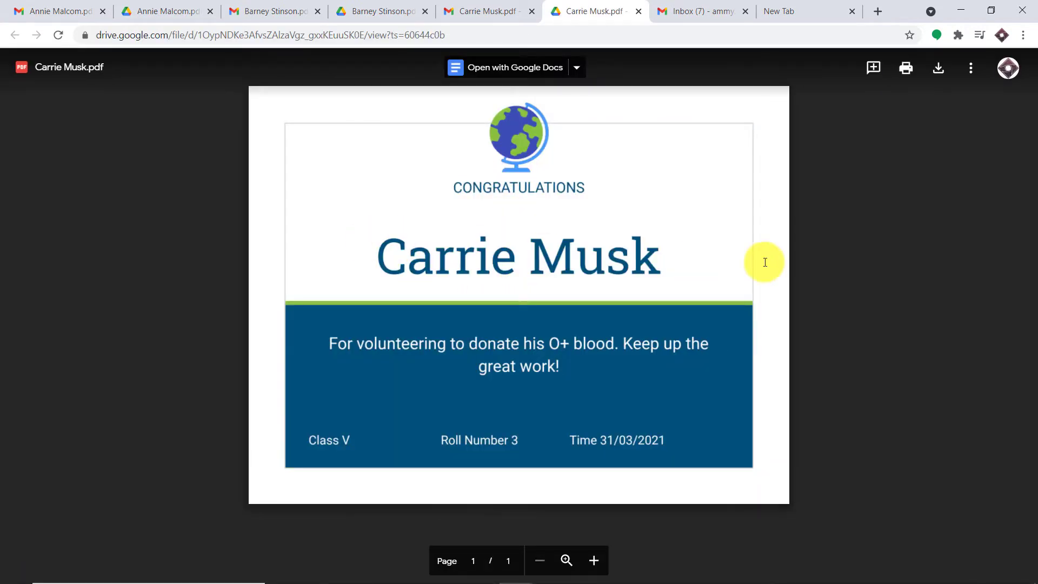
Check the last student's row in the spreadsheet and open the roll number 19 certificate PDF from that parent's Gmail inbox.
{"action": "left_click", "coordinate": [718, 6]}
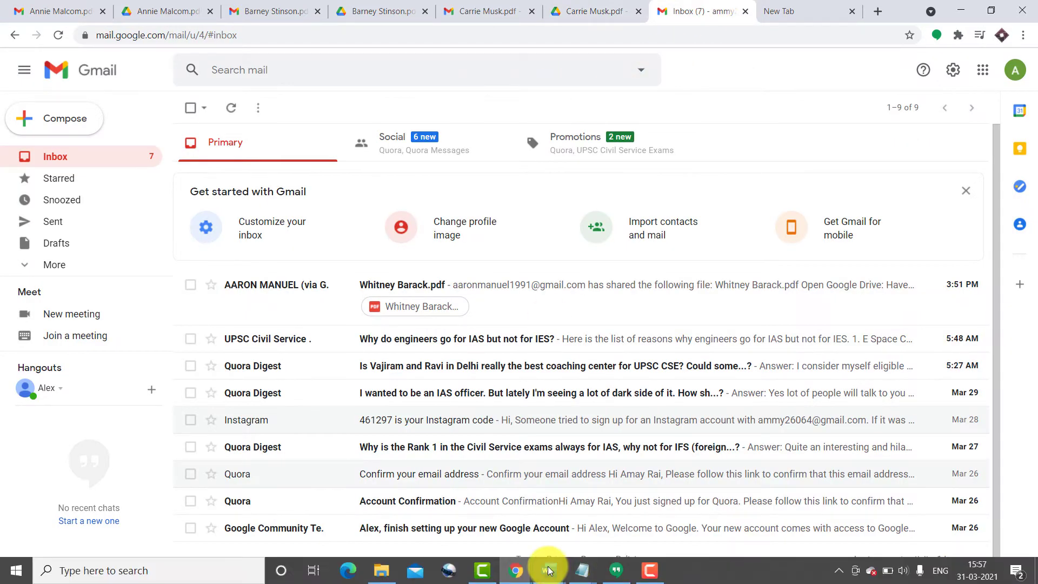
{"action": "mouse_move", "coordinate": [524, 570]}
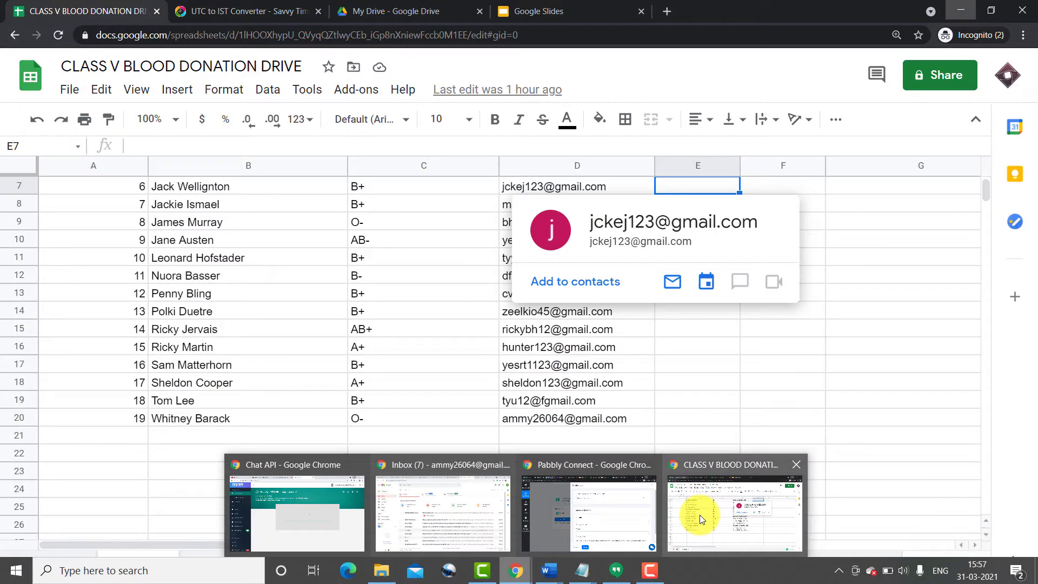
{"action": "left_click", "coordinate": [699, 514]}
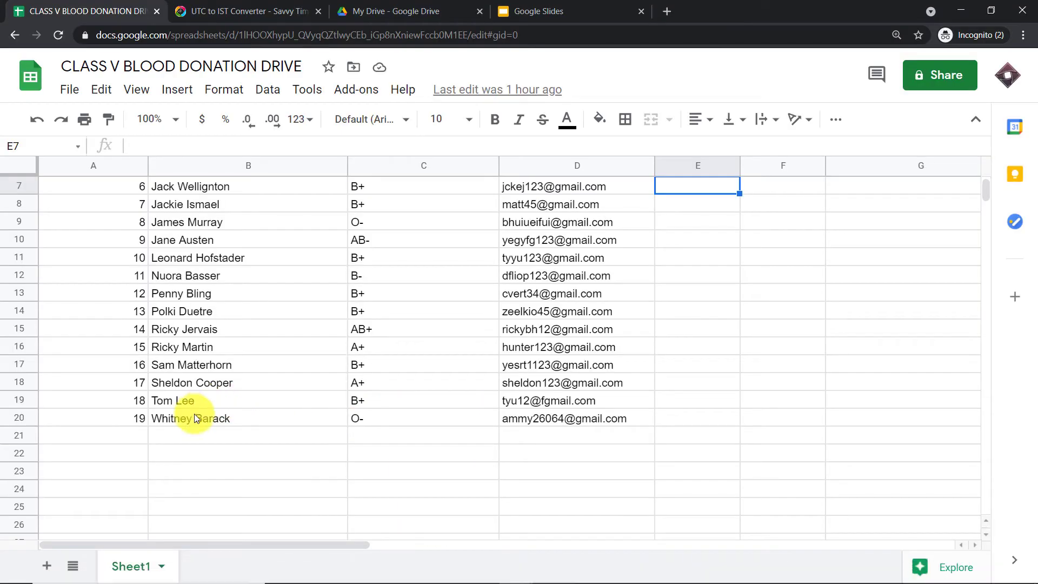
{"action": "left_click", "coordinate": [193, 418]}
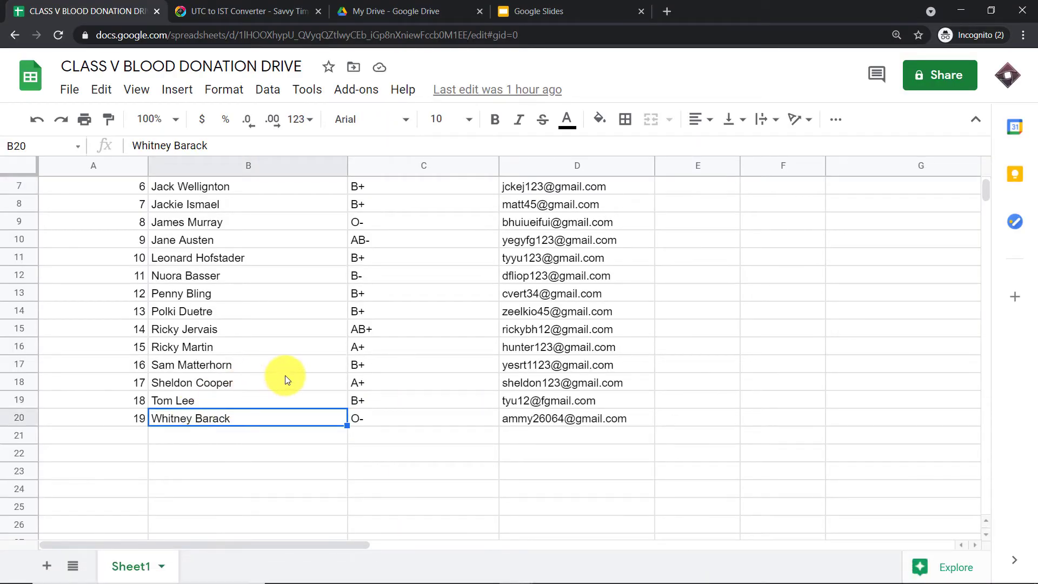
{"action": "left_click", "coordinate": [965, 7]}
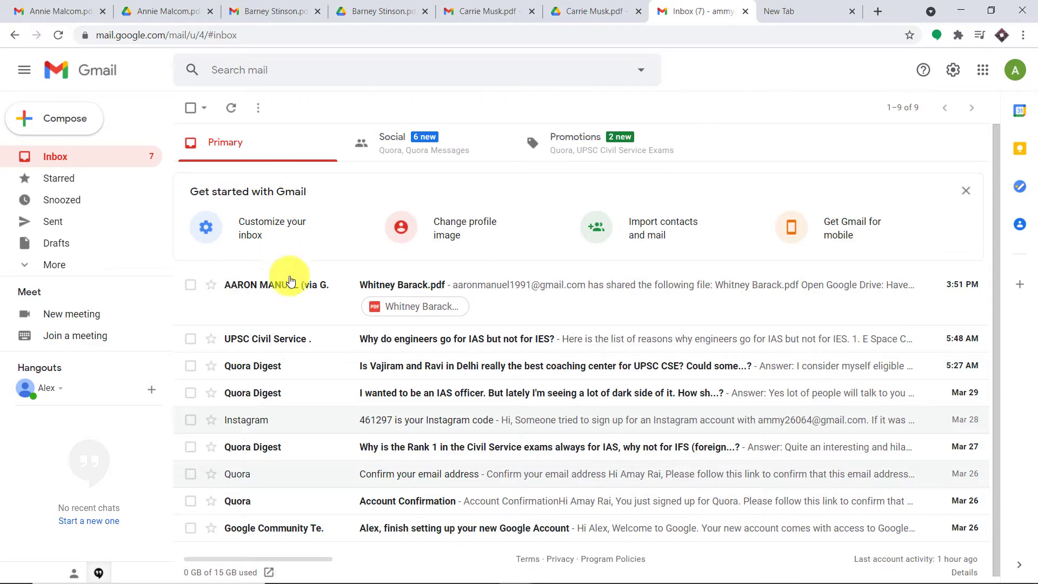
{"action": "left_click", "coordinate": [300, 292]}
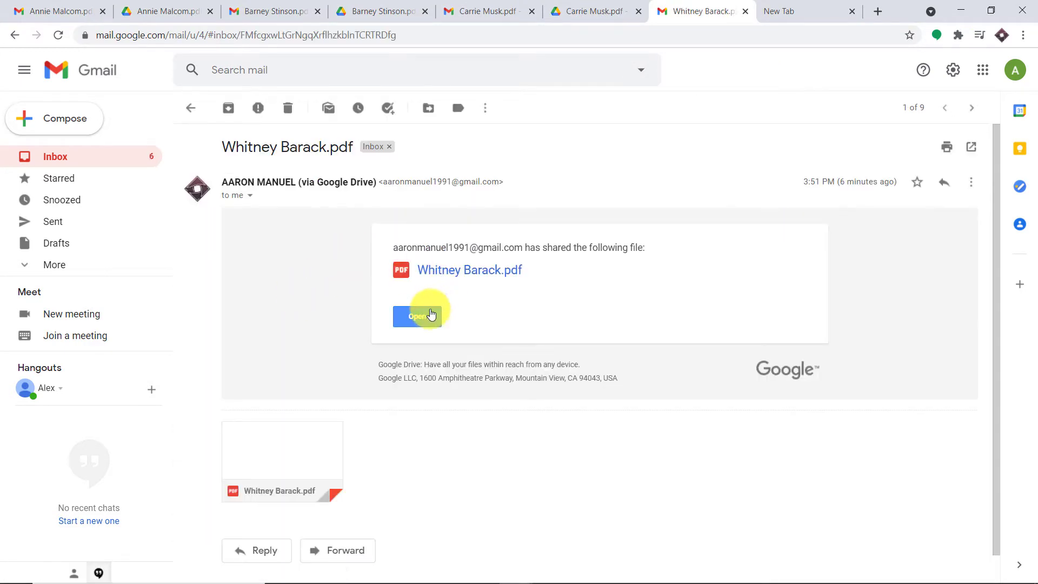
{"action": "left_click", "coordinate": [430, 315]}
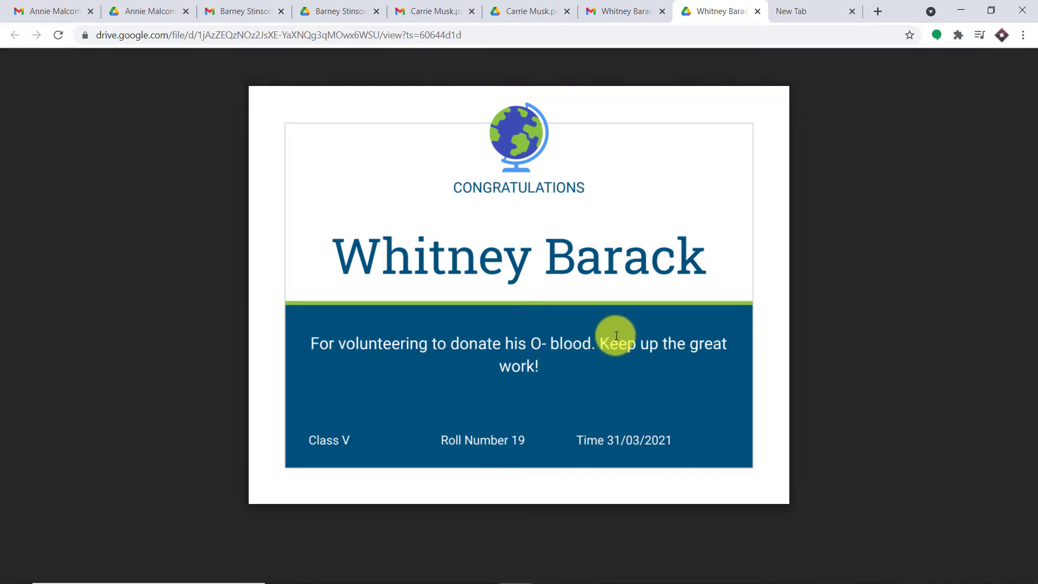
Look again at the opened certificates for roll numbers 3, 2 and 1.
{"action": "left_click", "coordinate": [615, 5]}
{"action": "left_click", "coordinate": [537, 7]}
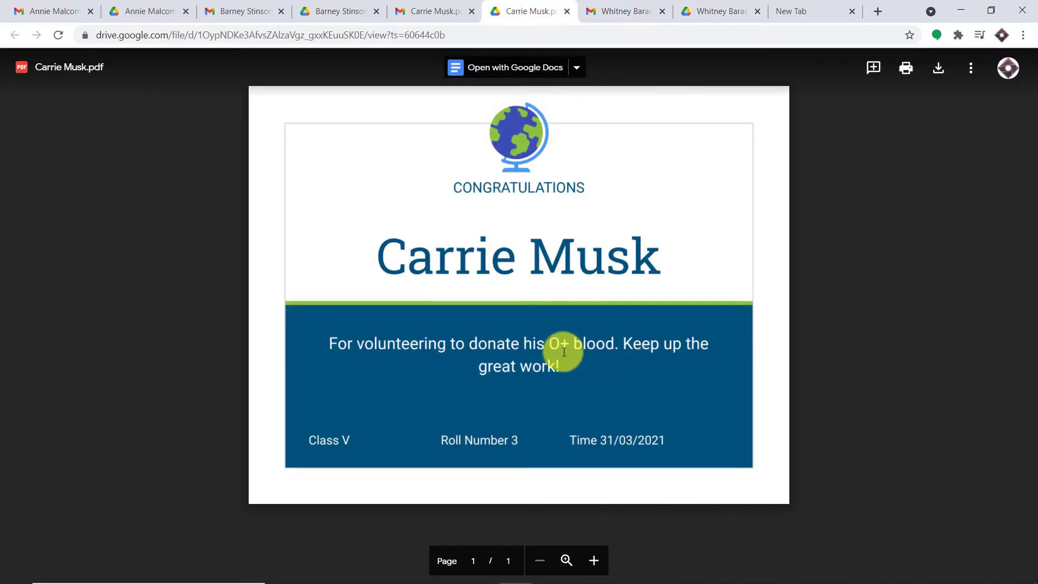
{"action": "left_click", "coordinate": [338, 10]}
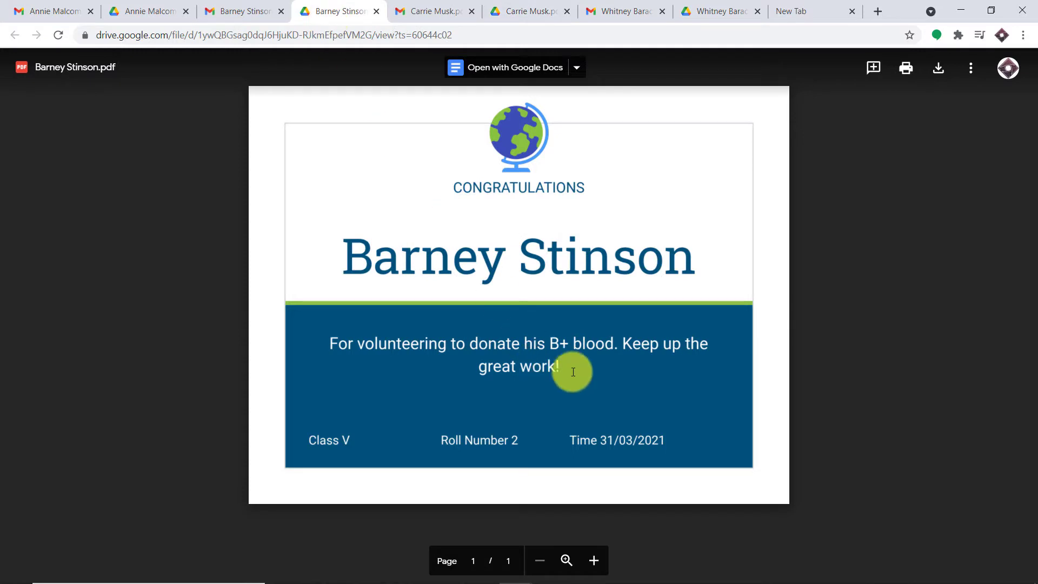
{"action": "left_click", "coordinate": [150, 11]}
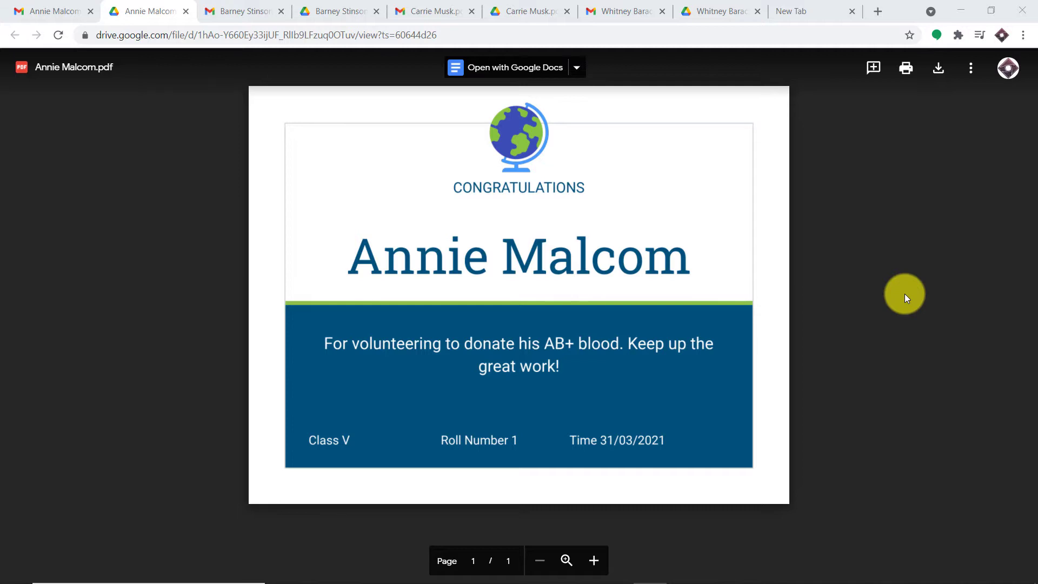
Return to the blood donation spreadsheet window and load pabbly.com in a new browser tab.
{"action": "left_click", "coordinate": [962, 7]}
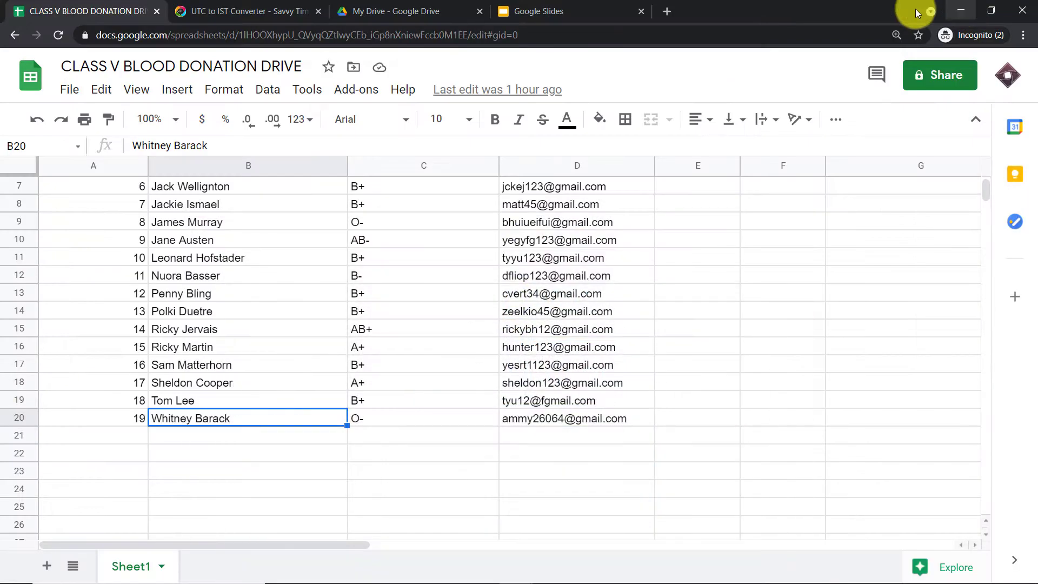
{"action": "left_click", "coordinate": [668, 12]}
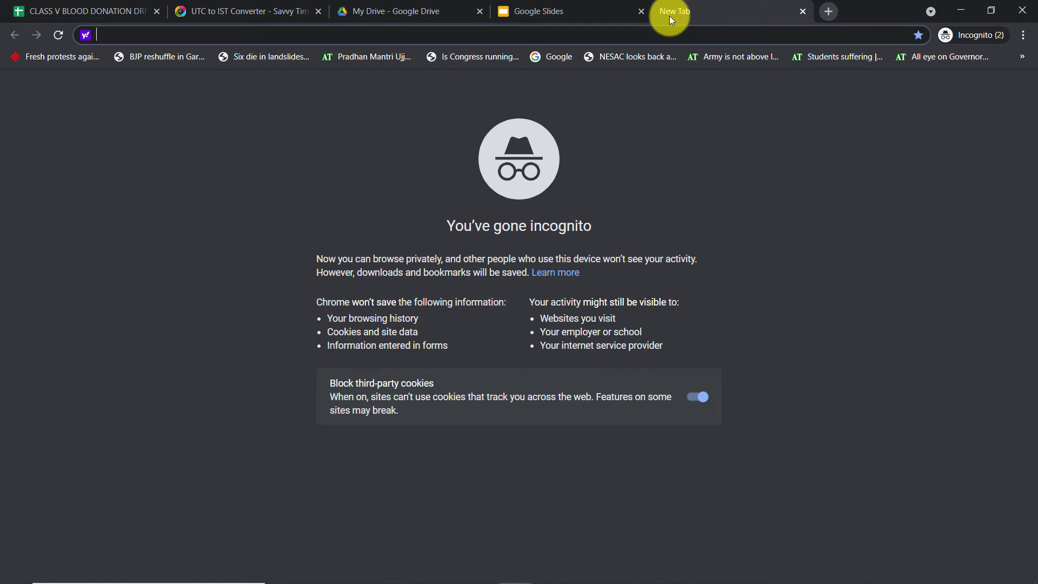
{"action": "left_click", "coordinate": [145, 11]}
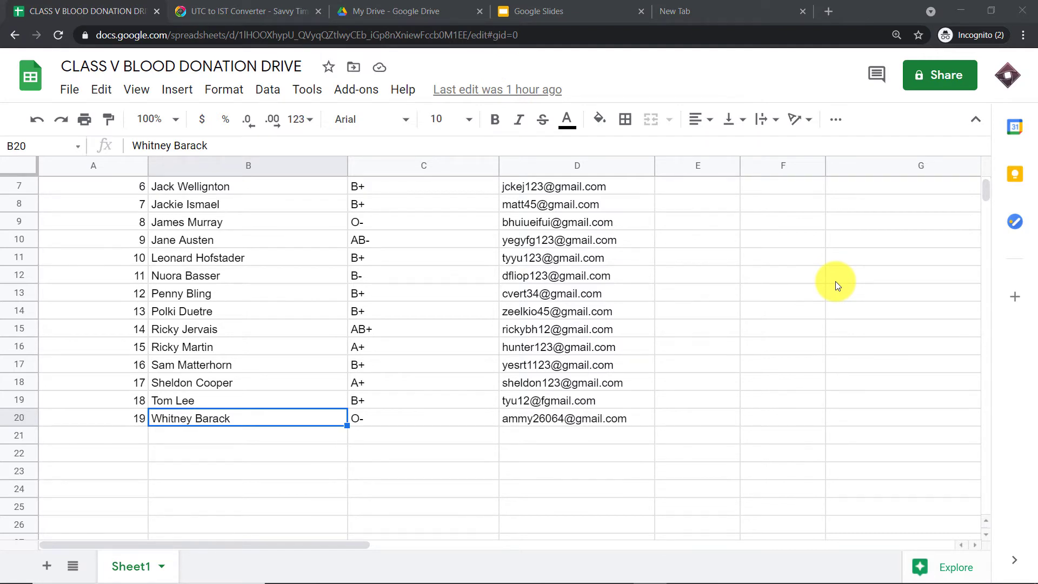
{"action": "left_click", "coordinate": [724, 7]}
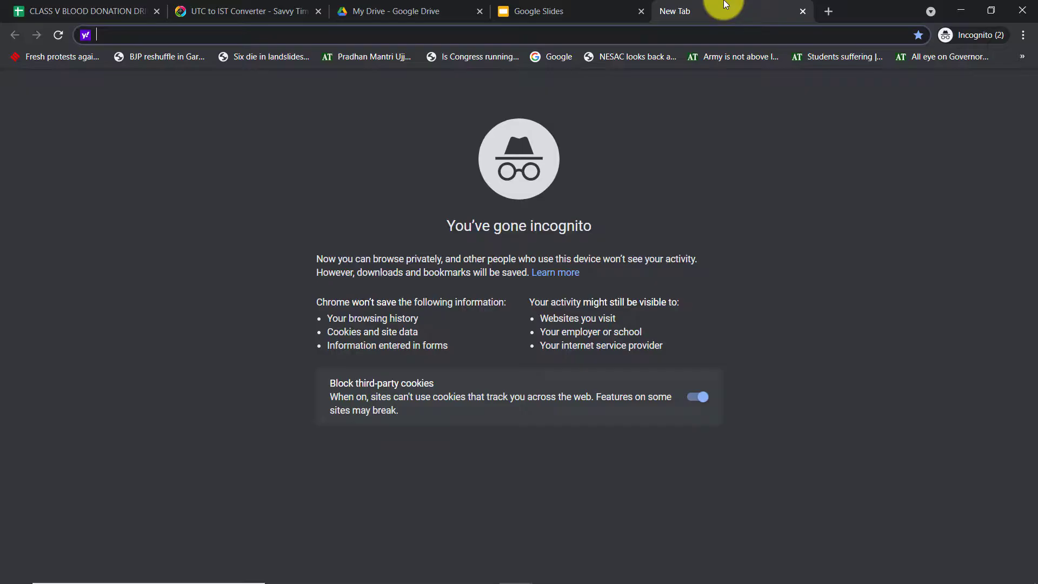
{"action": "type", "text": "pabbly.com"}
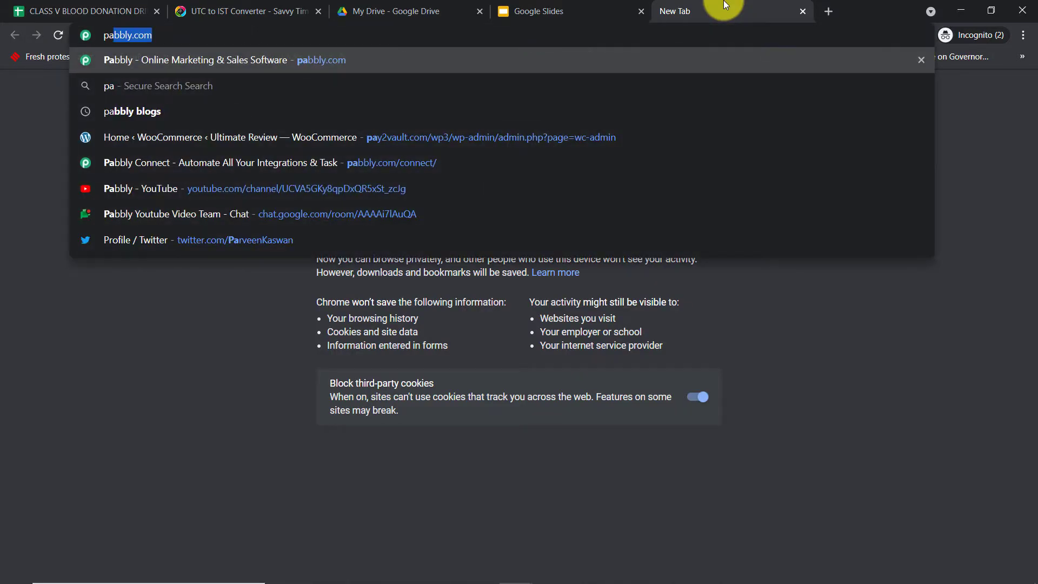
{"action": "key", "text": "Return"}
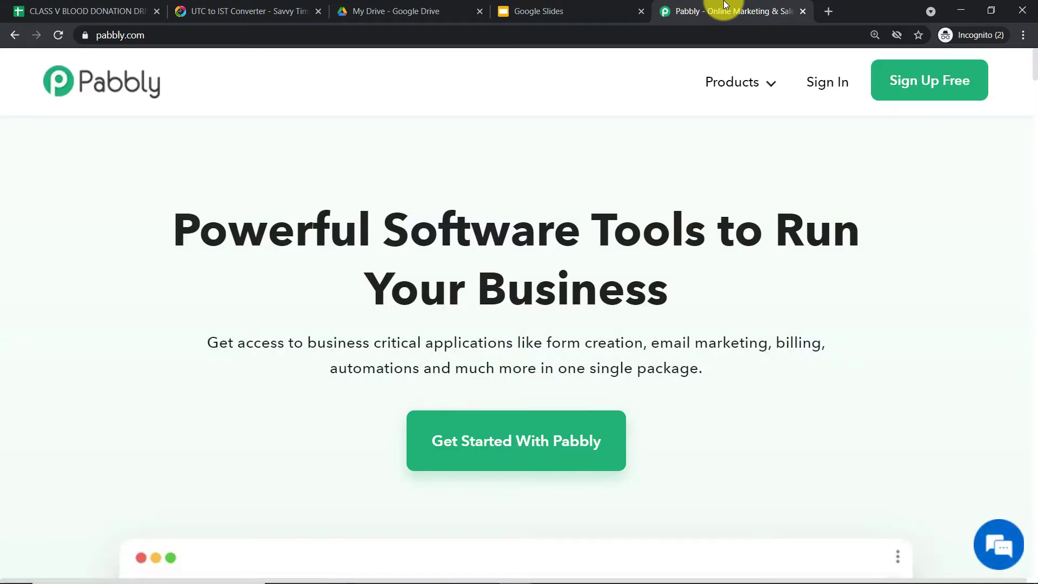
Sign in to Pabbly and access the Connect application from the list of all apps.
{"action": "left_click", "coordinate": [830, 85]}
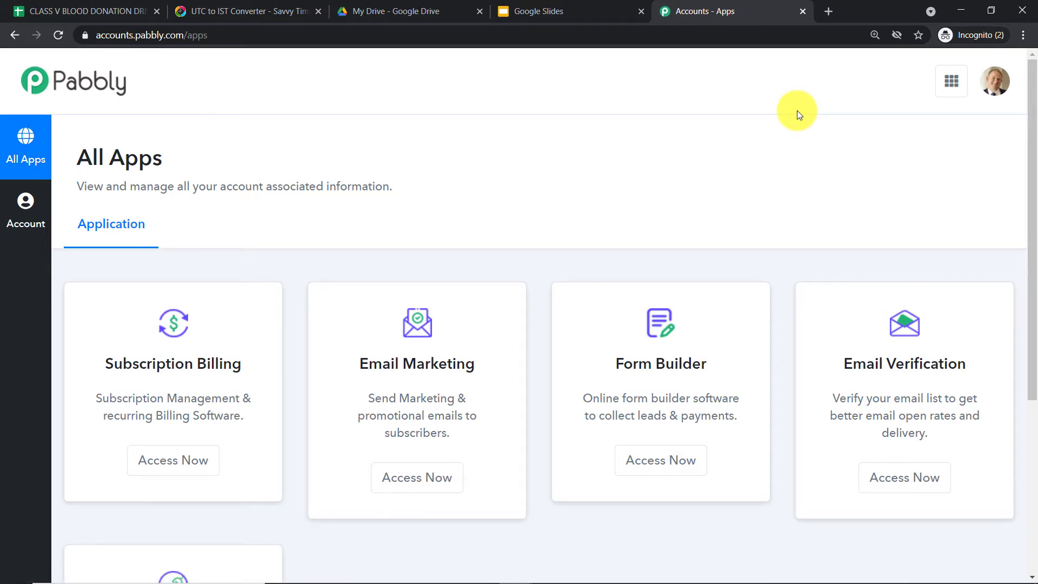
{"action": "scroll", "coordinate": [797, 110], "scroll_direction": "down", "scroll_amount": 5}
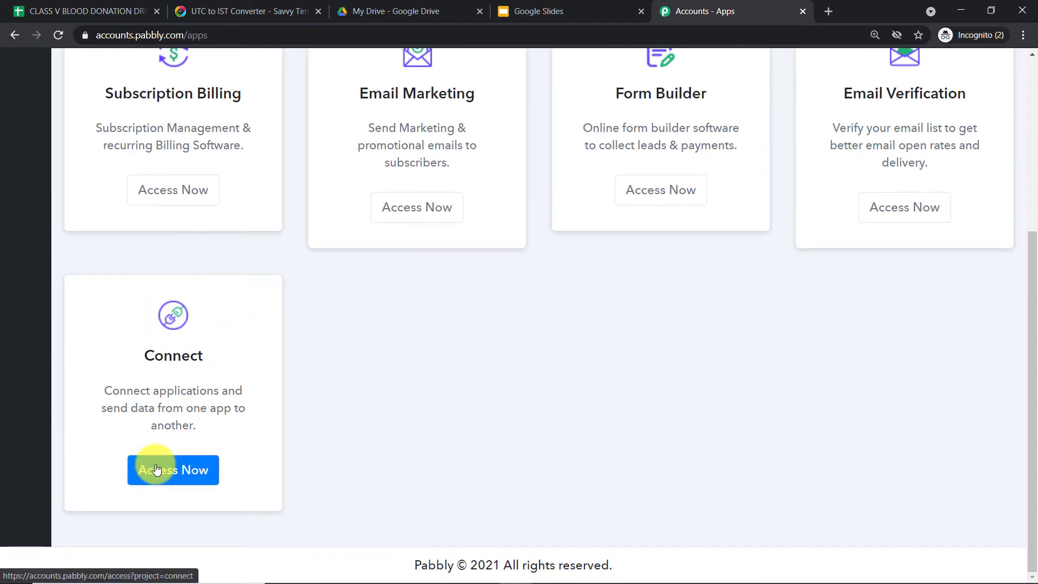
{"action": "left_click", "coordinate": [173, 468]}
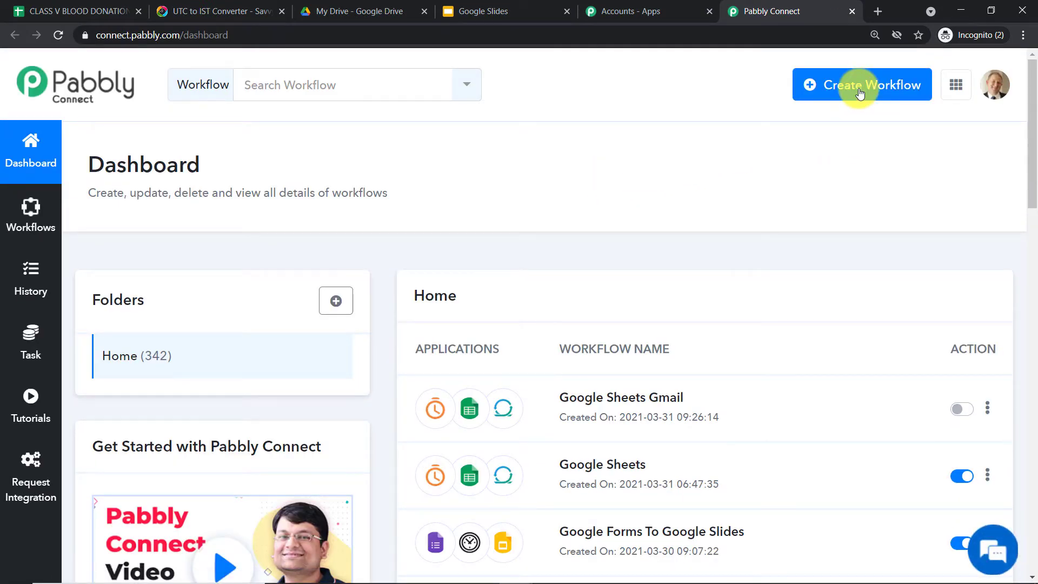
Create a new workflow named "Google Sheets To Google Slides To Gmail".
{"action": "left_click", "coordinate": [859, 93]}
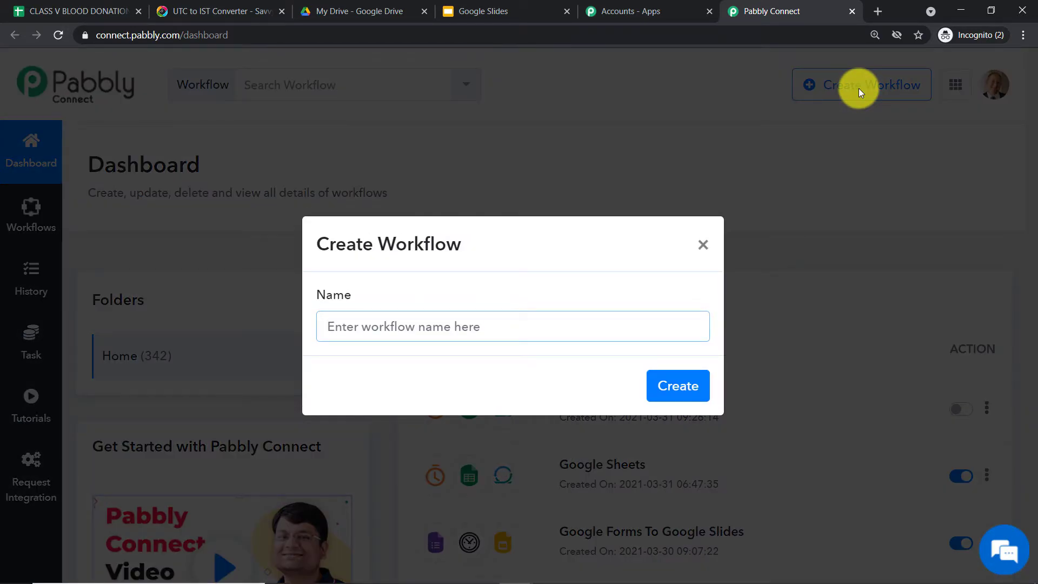
{"action": "type", "text": "Google "}
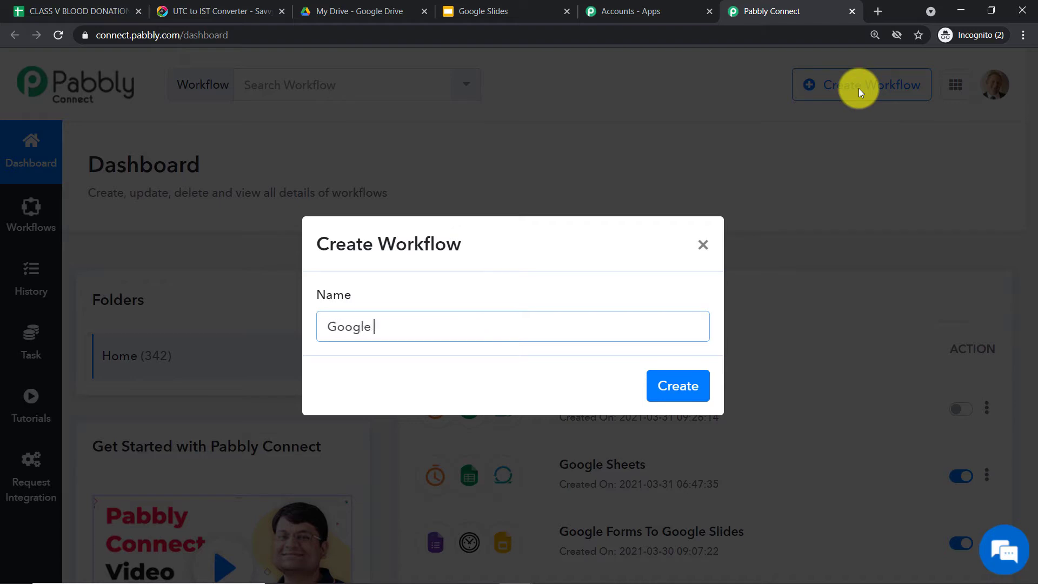
{"action": "type", "text": "Sheets To Google Slid"}
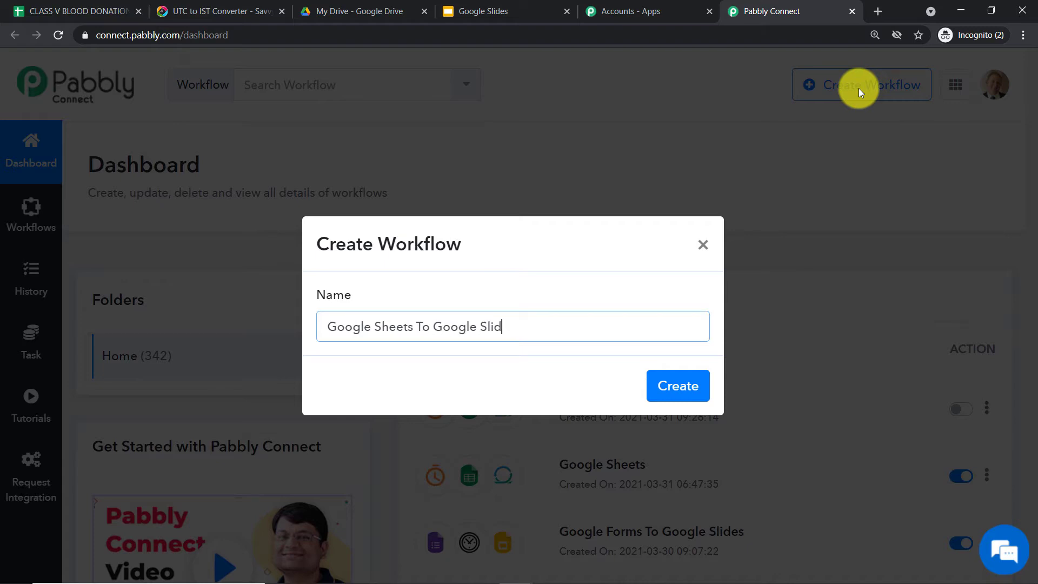
{"action": "type", "text": "es To Gmail"}
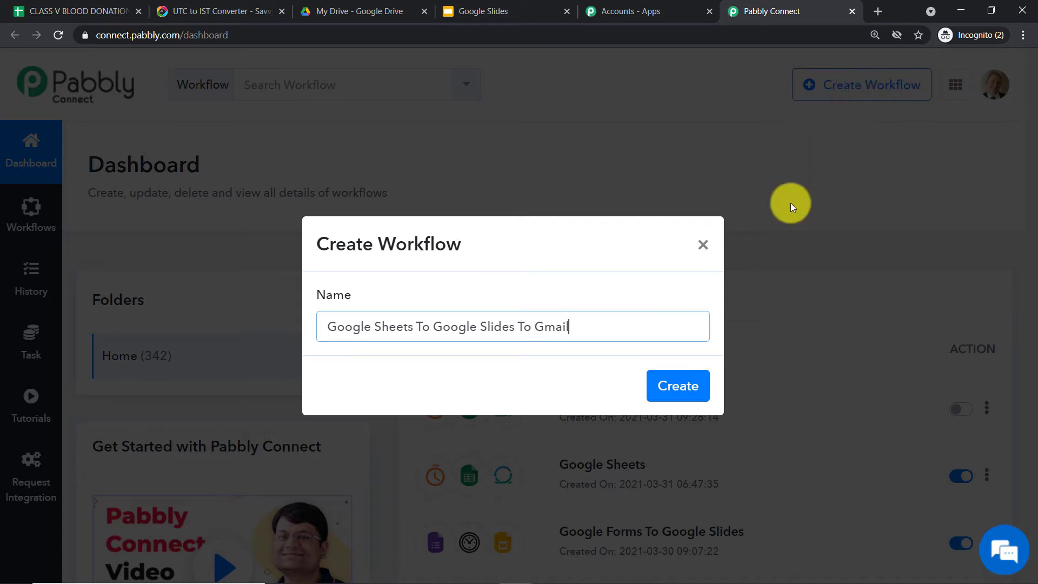
{"action": "left_click", "coordinate": [676, 385]}
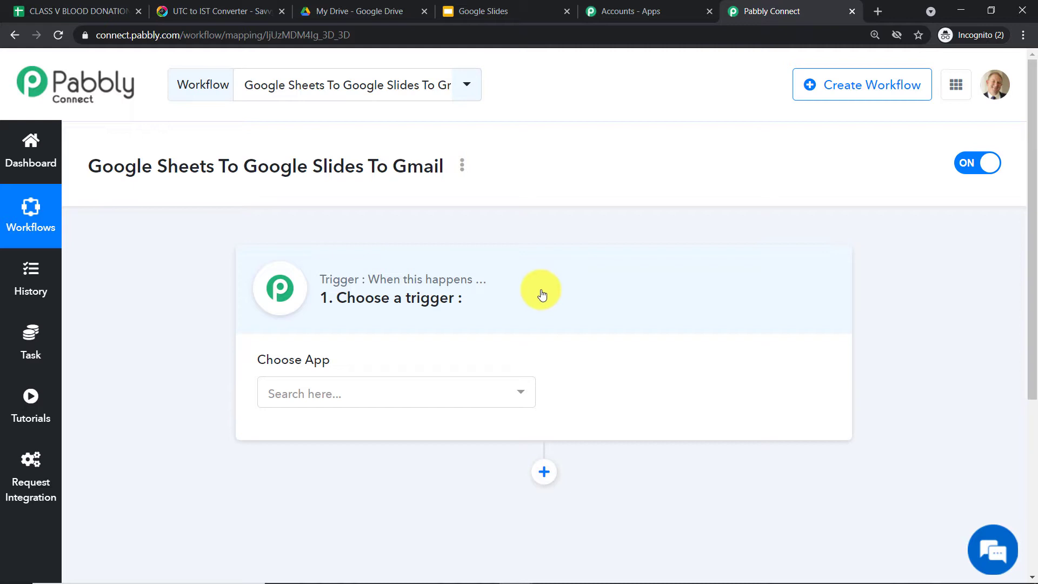
Choose Schedule as the workflow's trigger app and set its scenario to run once.
{"action": "left_click", "coordinate": [483, 392]}
{"action": "left_click", "coordinate": [483, 388]}
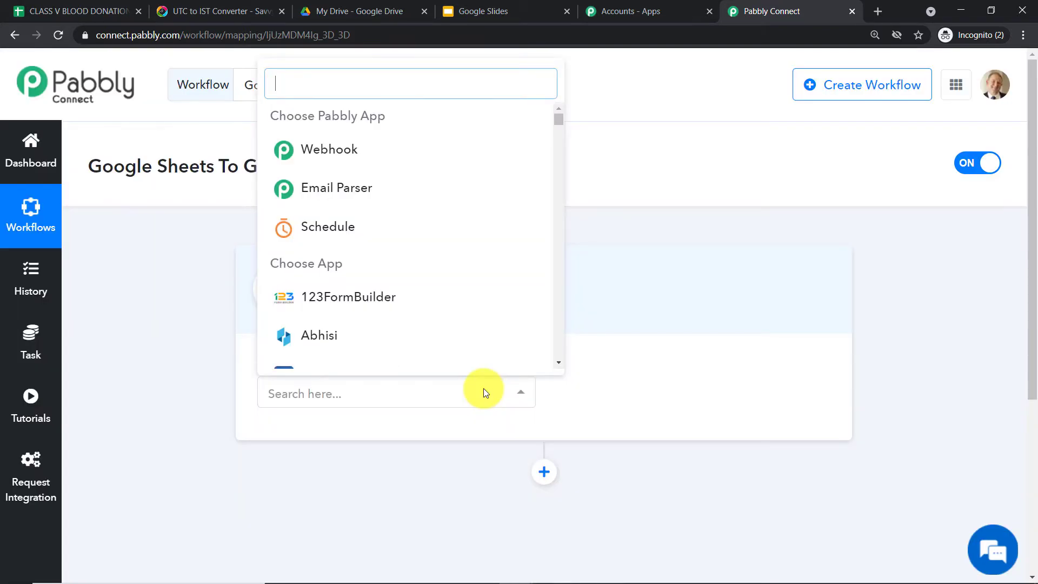
{"action": "type", "text": "sc"}
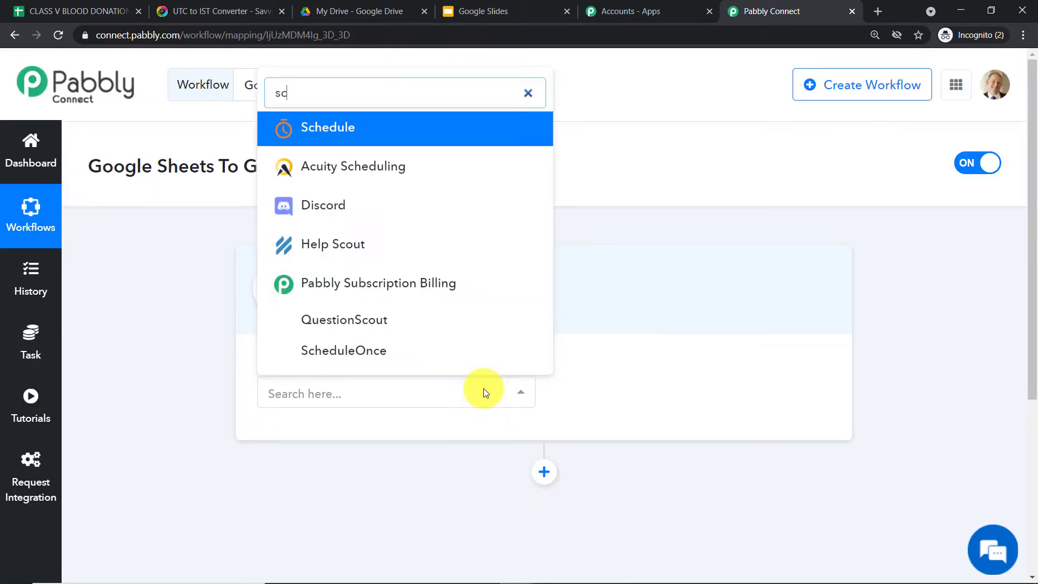
{"action": "left_click", "coordinate": [426, 128]}
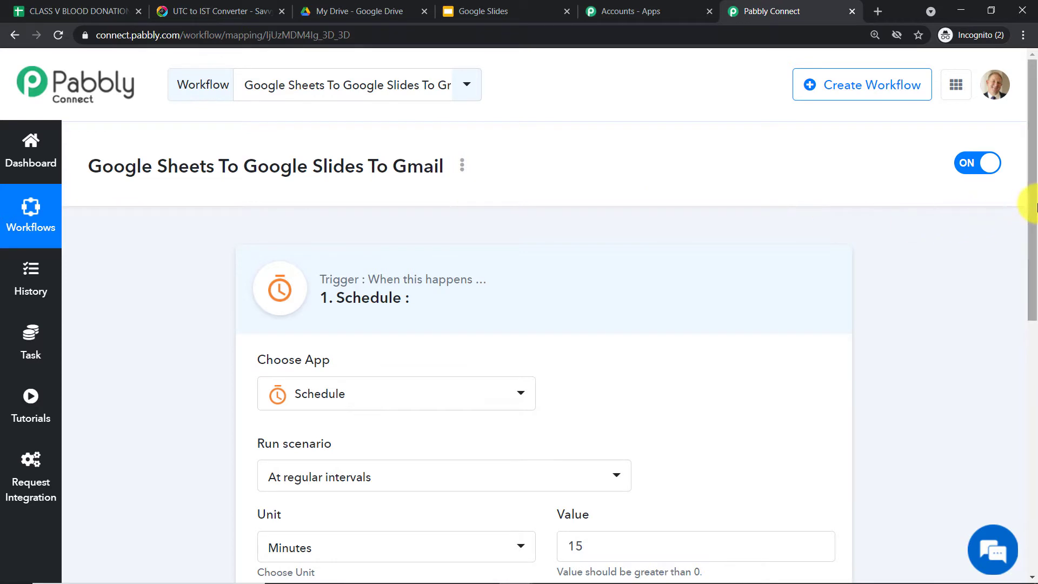
{"action": "left_click_drag", "start_coordinate": [1031, 204], "coordinate": [1031, 271]}
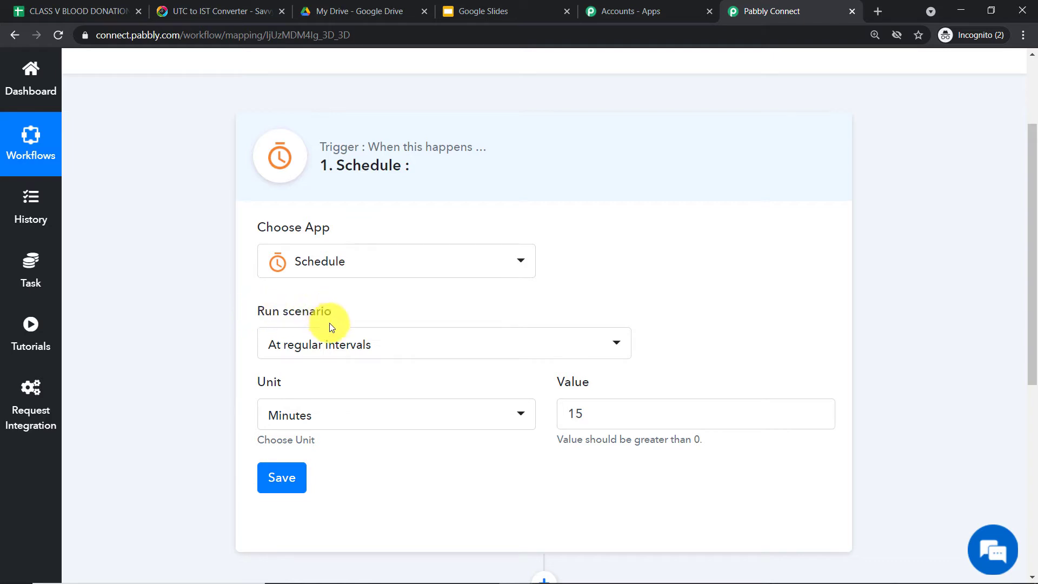
{"action": "left_click", "coordinate": [342, 346]}
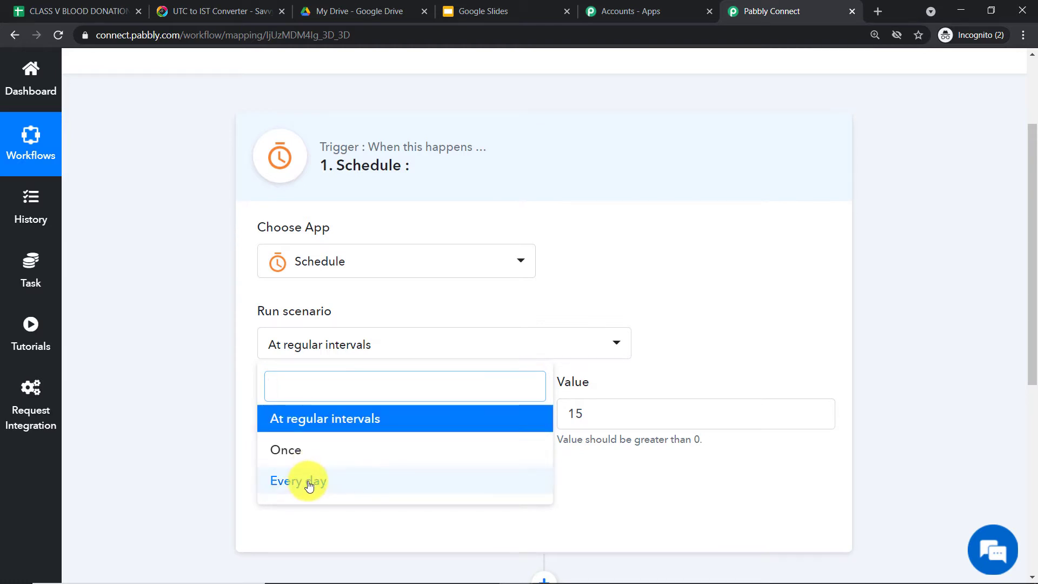
{"action": "left_click", "coordinate": [297, 452]}
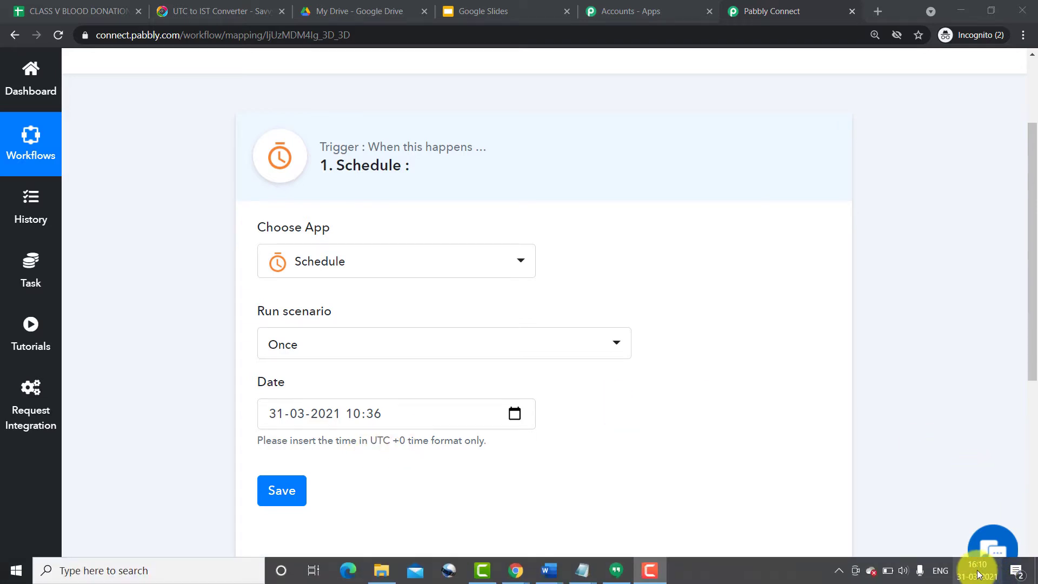
Switch to the UTC to IST converter and set the IST time to 5:00 pm to get its UTC equivalent.
{"action": "mouse_move", "coordinate": [978, 574]}
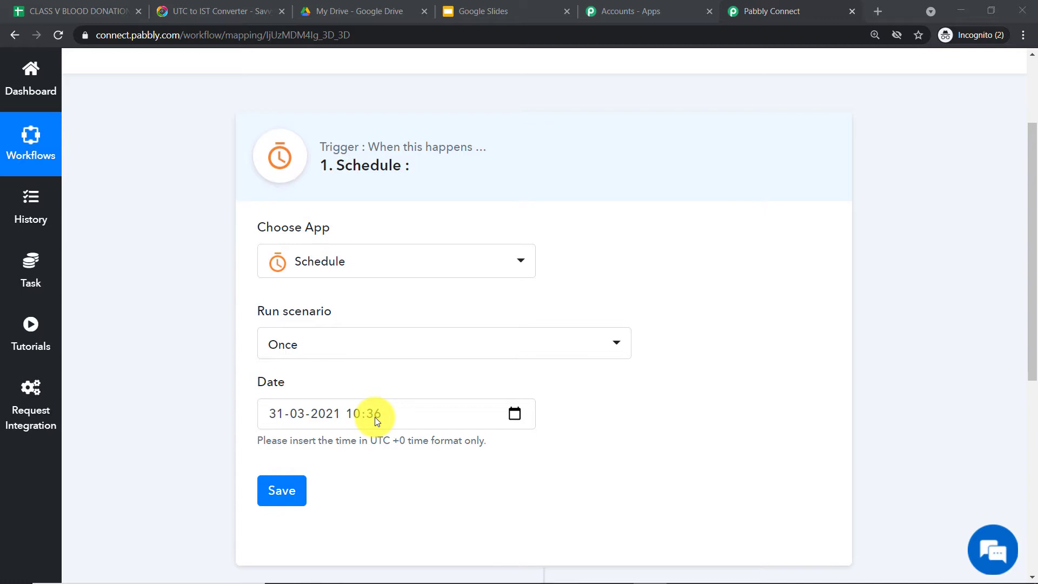
{"action": "left_click", "coordinate": [197, 11]}
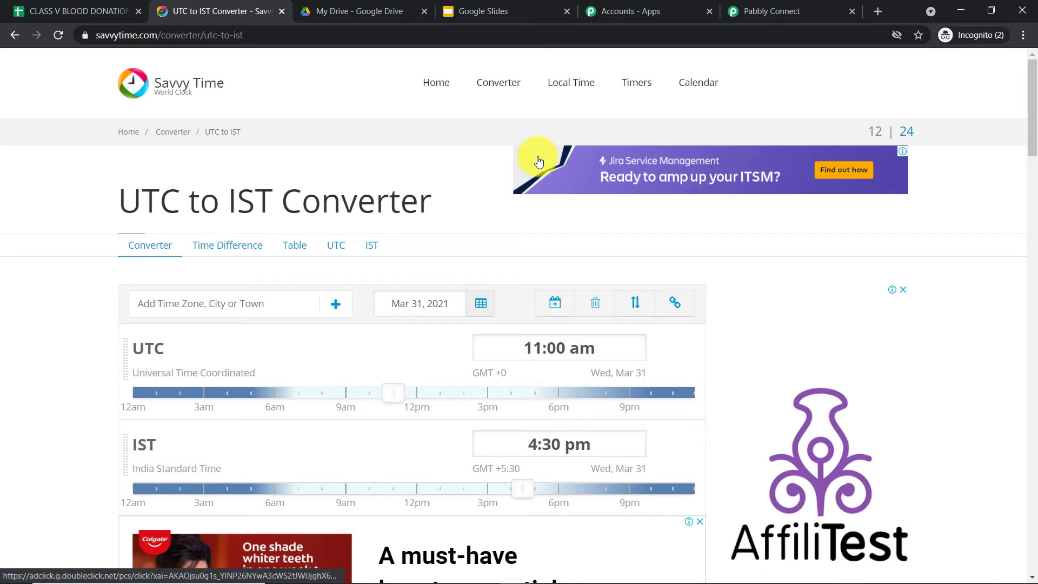
{"action": "scroll", "coordinate": [541, 167], "scroll_direction": "down", "scroll_amount": 1}
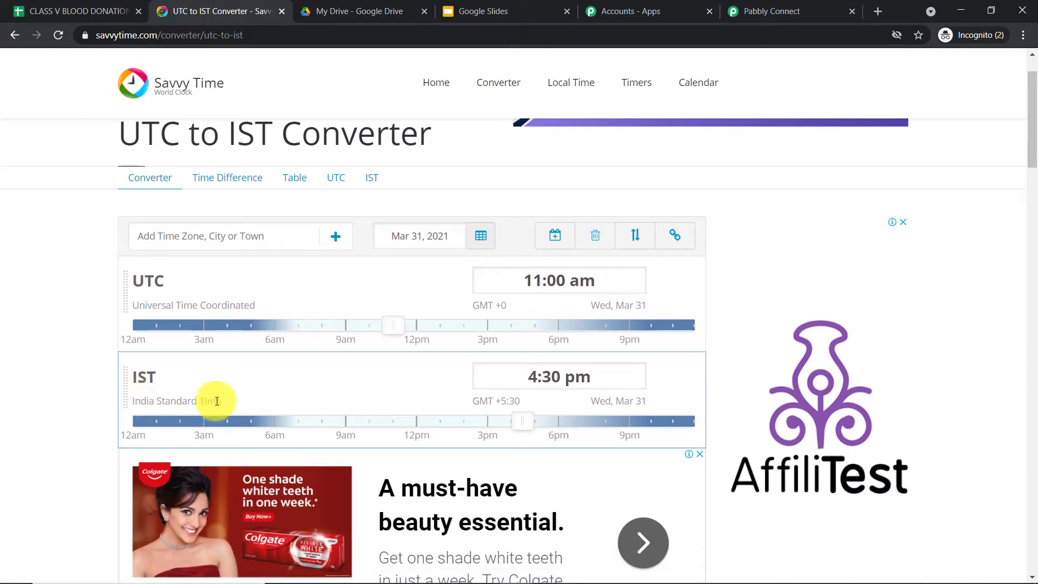
{"action": "left_click", "coordinate": [537, 376]}
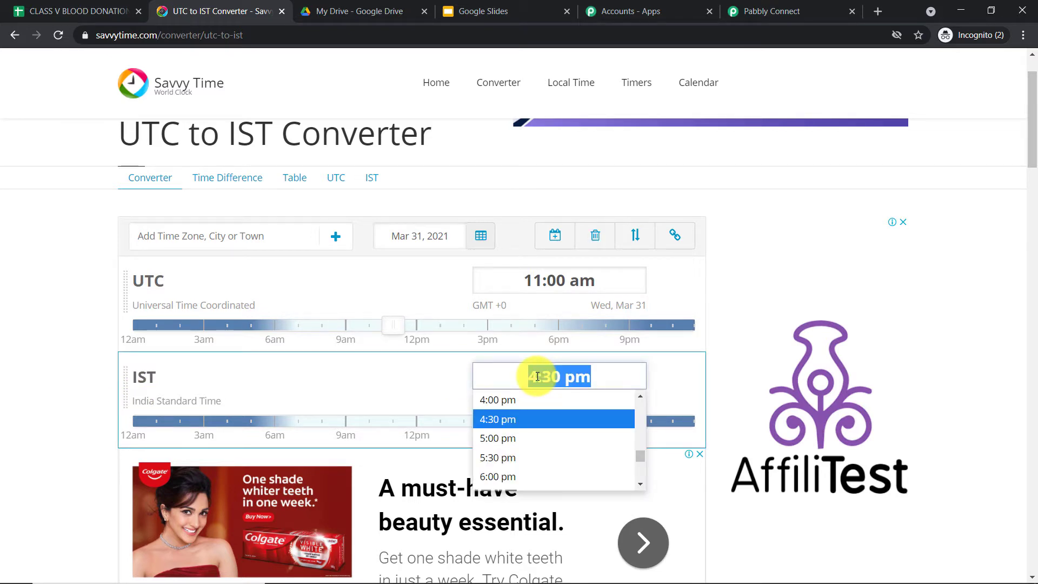
{"action": "left_click", "coordinate": [537, 376]}
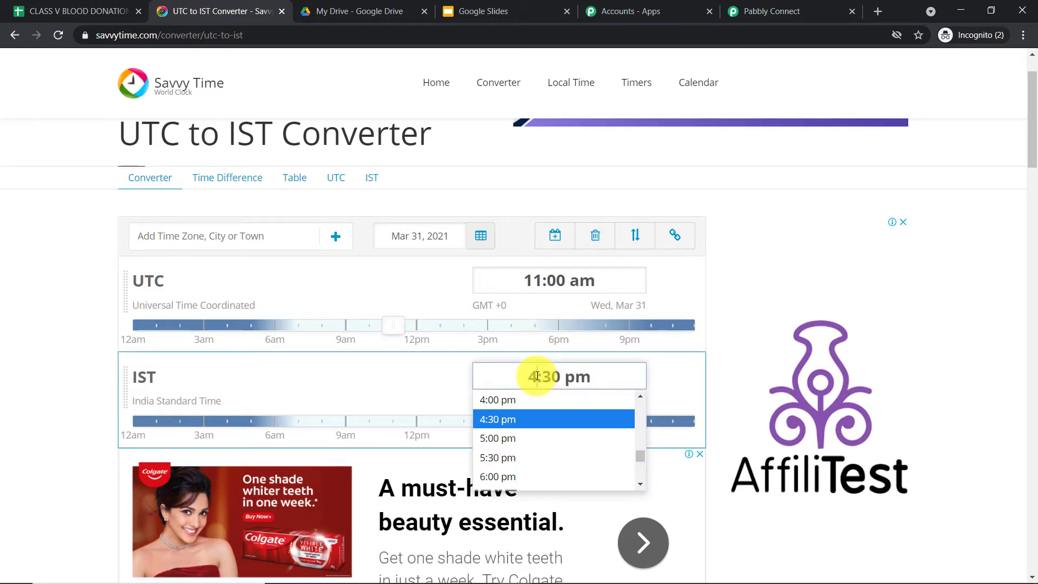
{"action": "key", "text": "BackSpace"}
{"action": "type", "text": "5"}
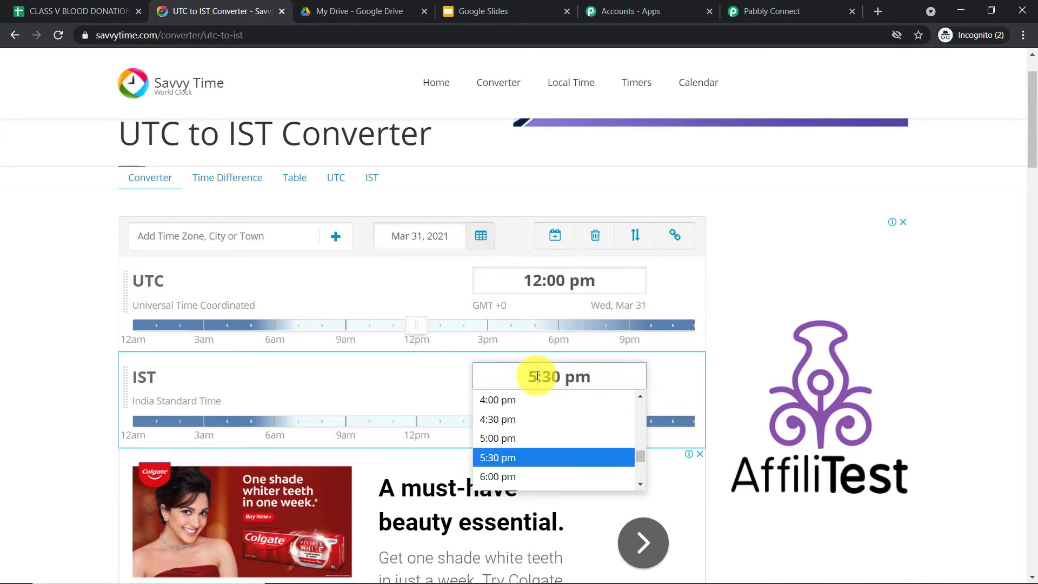
{"action": "key", "text": "ctrl+a"}
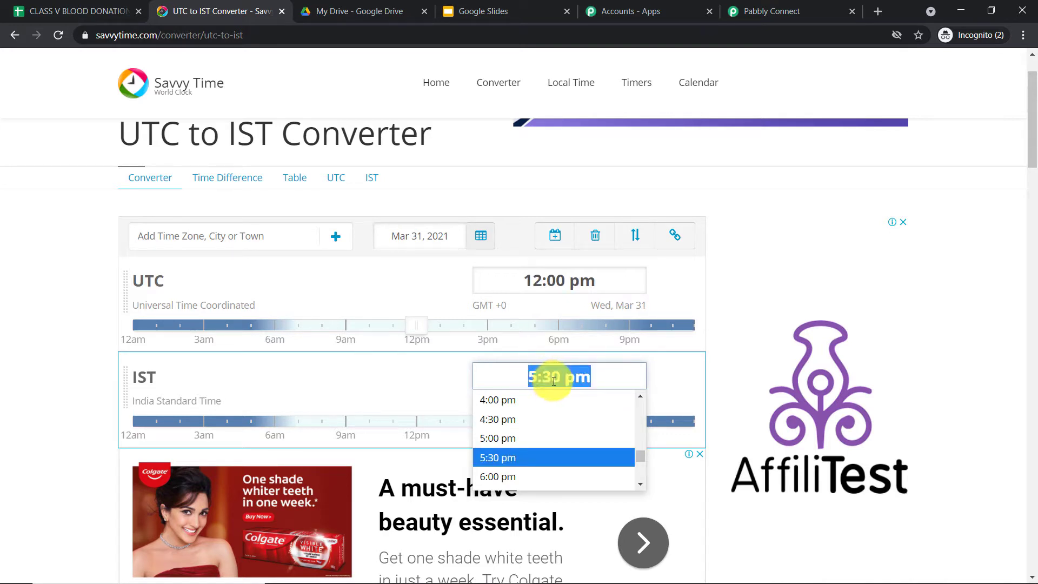
{"action": "left_click", "coordinate": [553, 381]}
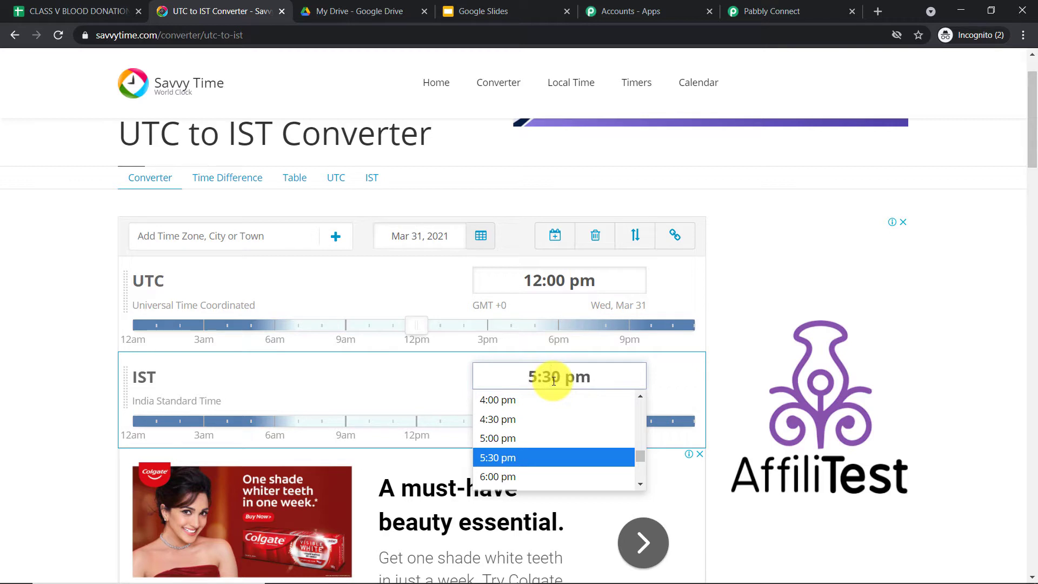
{"action": "key", "text": "BackSpace"}
{"action": "type", "text": "0"}
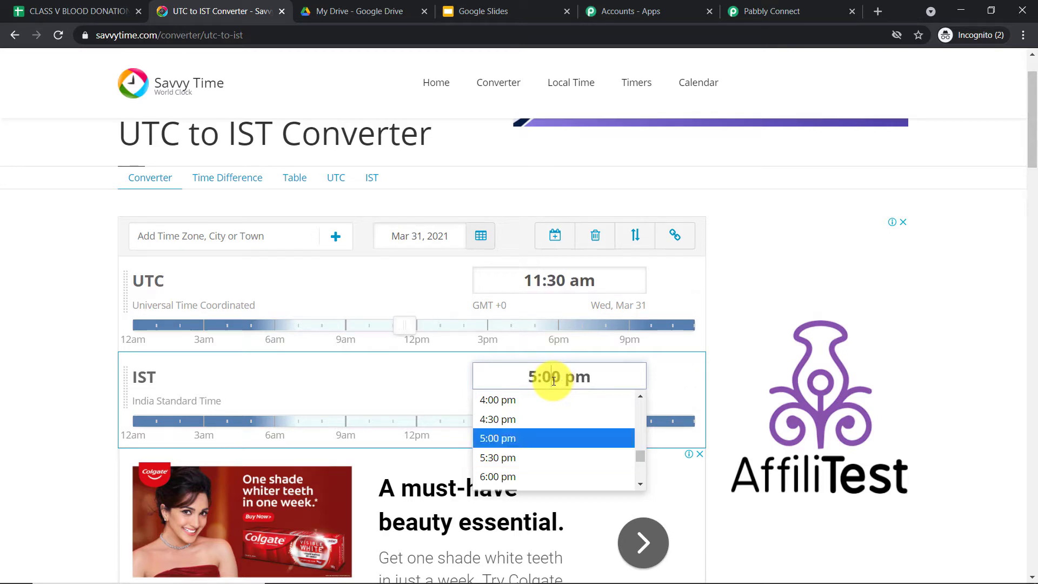
{"action": "left_click", "coordinate": [737, 290]}
{"action": "left_click", "coordinate": [208, 10]}
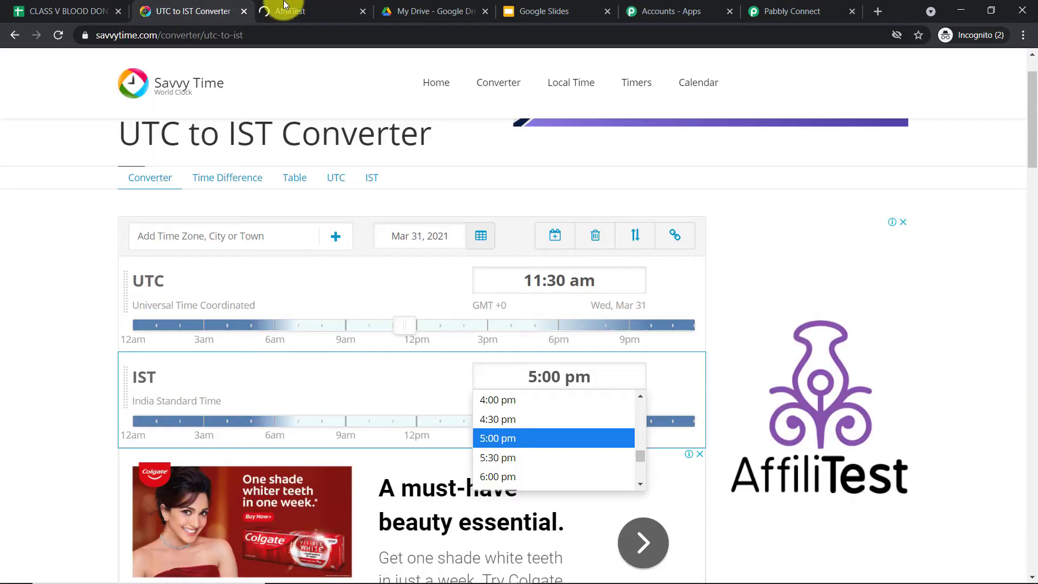
{"action": "left_click", "coordinate": [363, 11]}
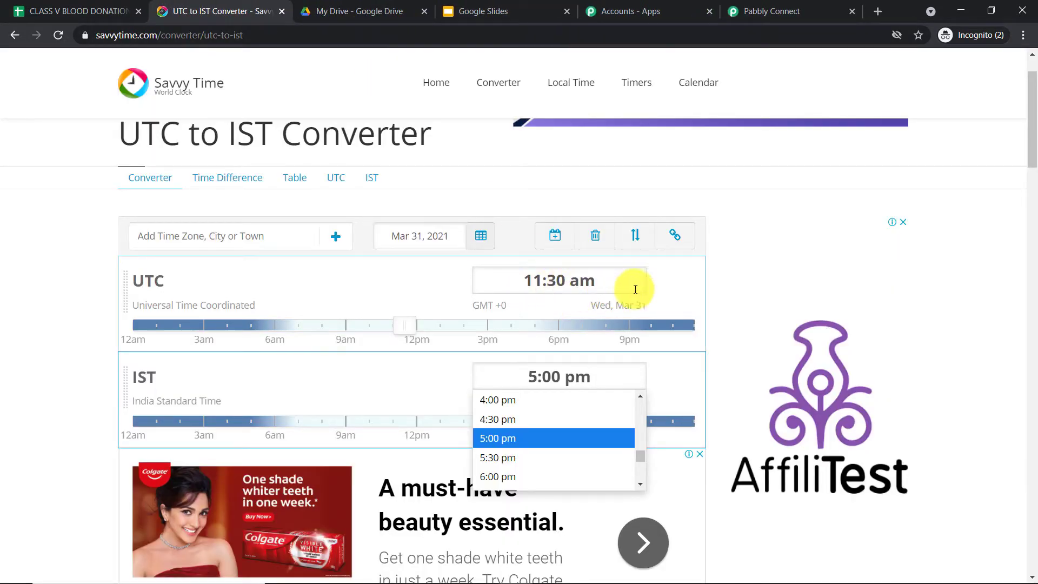
{"action": "left_click", "coordinate": [734, 292]}
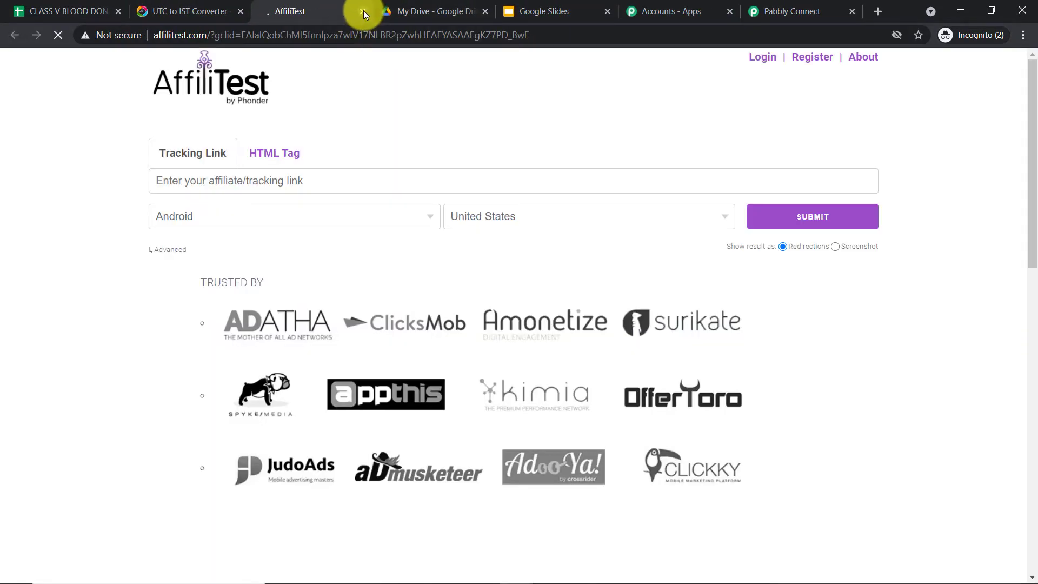
{"action": "left_click", "coordinate": [363, 11]}
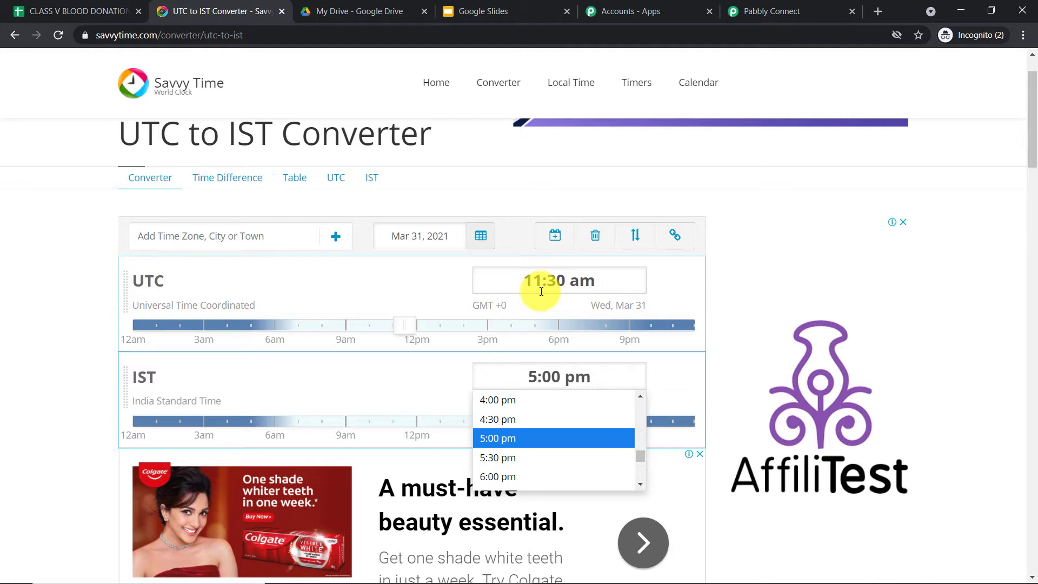
{"action": "left_click", "coordinate": [779, 11]}
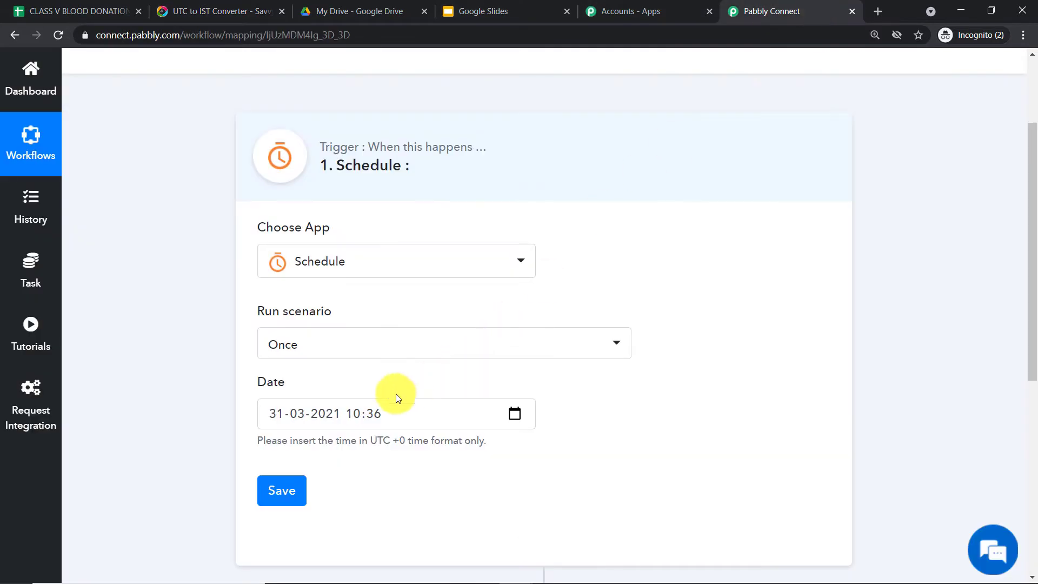
{"action": "left_click", "coordinate": [360, 412]}
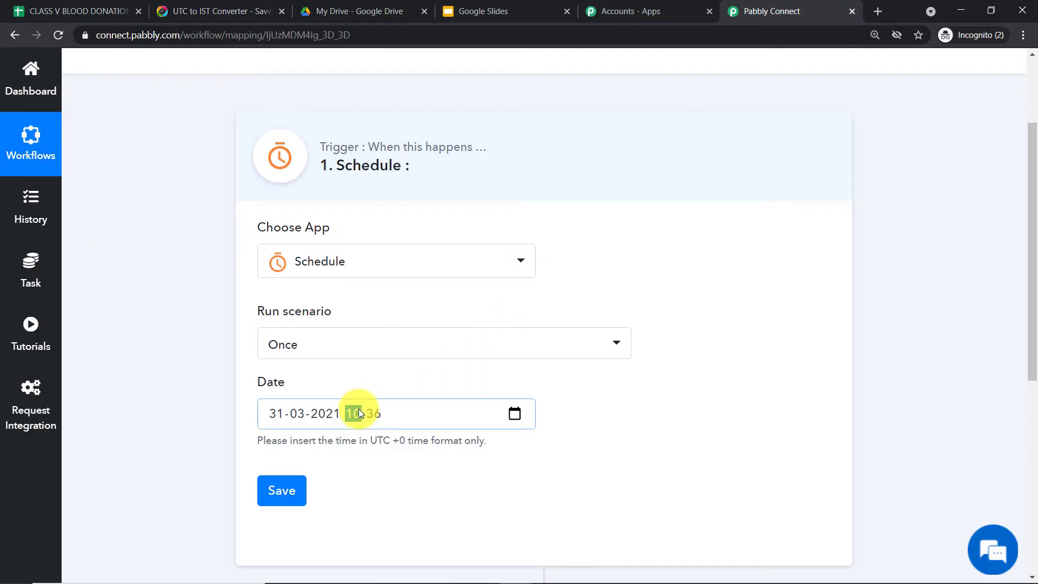
{"action": "type", "text": "11:00"}
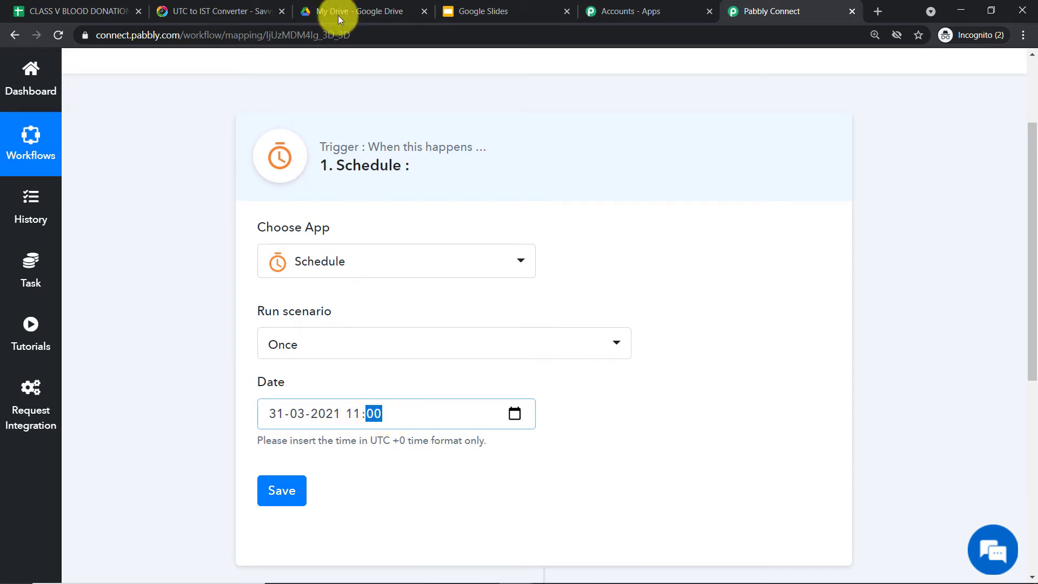
{"action": "left_click", "coordinate": [260, 11]}
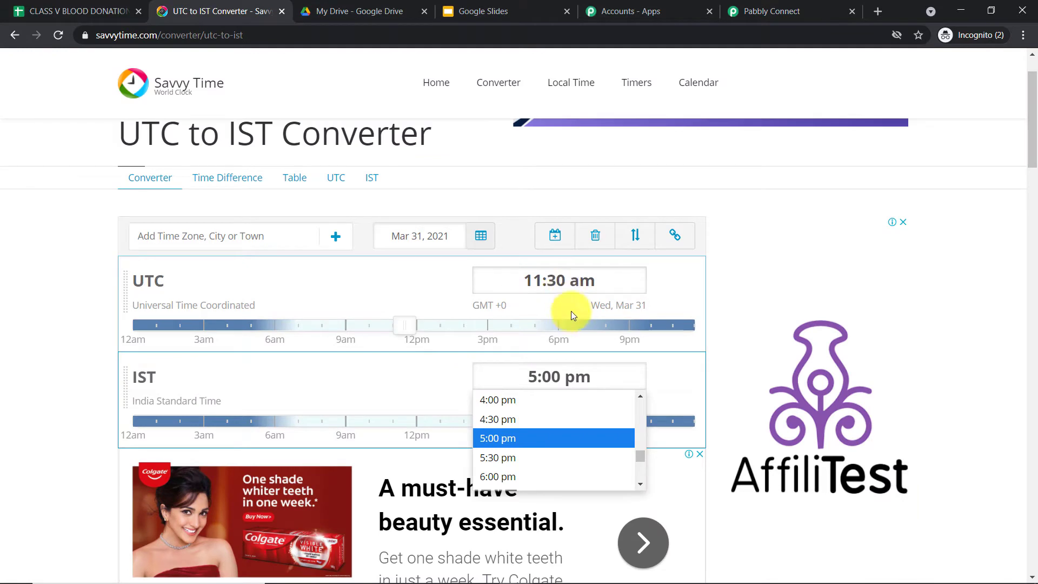
{"action": "left_click", "coordinate": [767, 11]}
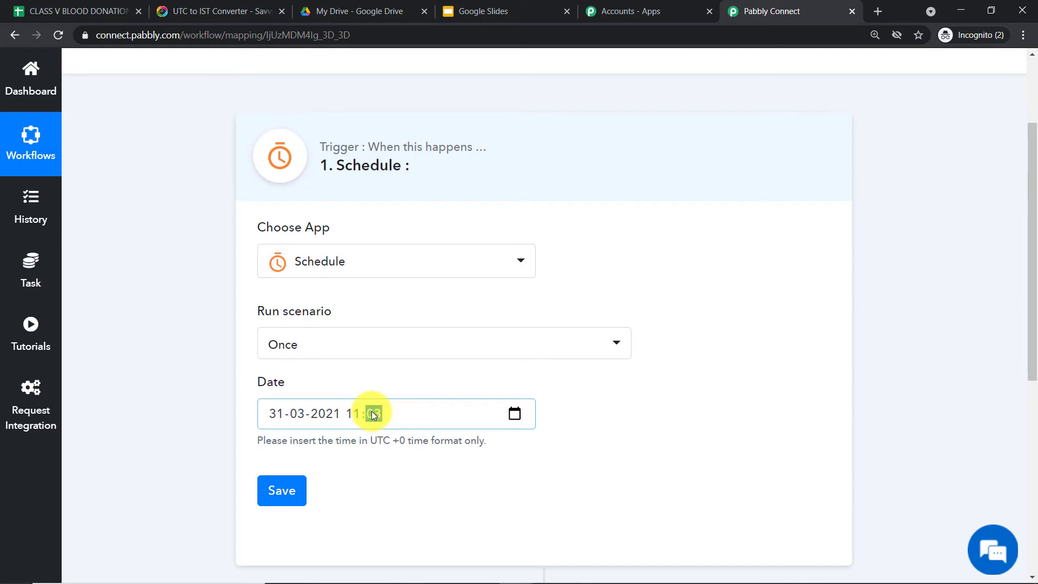
{"action": "left_click", "coordinate": [624, 416]}
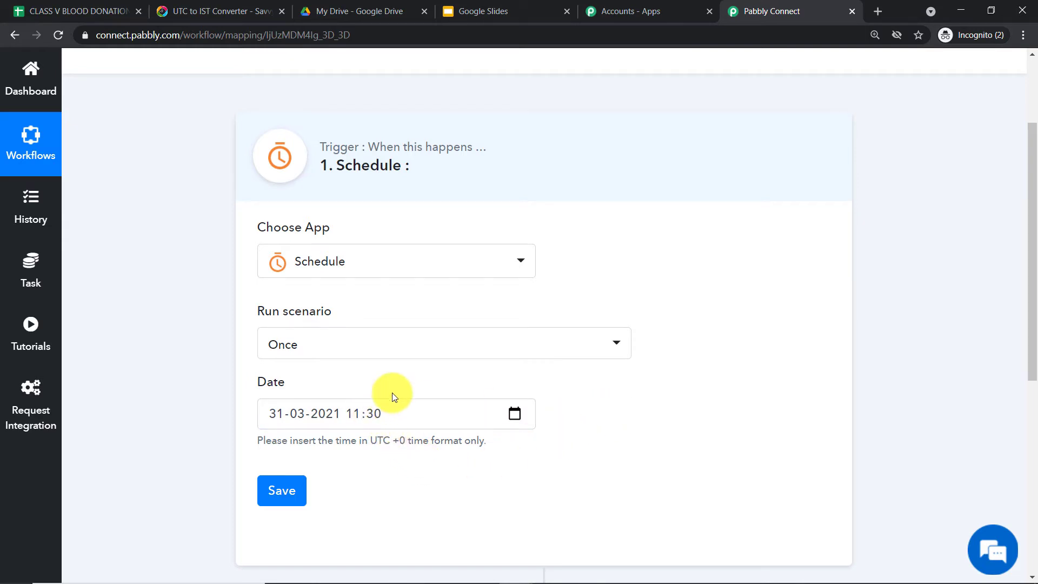
{"action": "scroll", "coordinate": [389, 391], "scroll_direction": "down", "scroll_amount": 1}
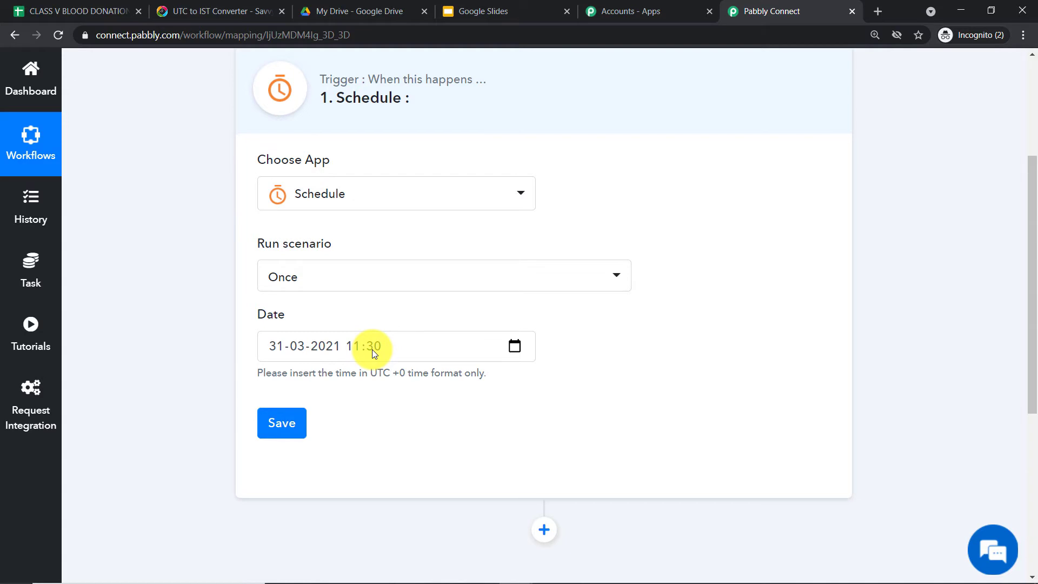
{"action": "scroll", "coordinate": [385, 360], "scroll_direction": "down", "scroll_amount": 1}
{"action": "left_click", "coordinate": [283, 358]}
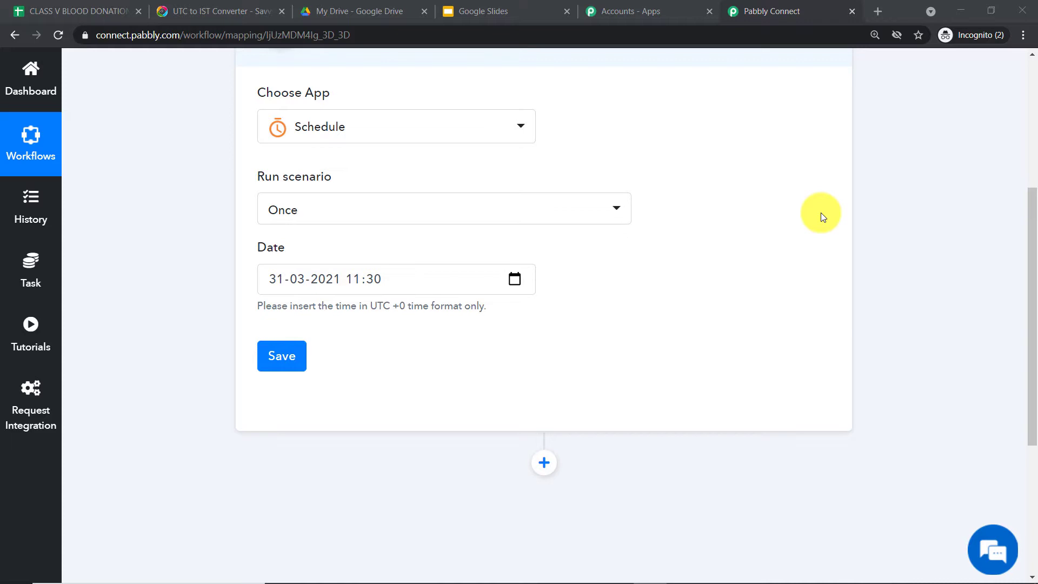
Look over the student rows and column headers in the blood donation spreadsheet and return to the Pabbly Connect workflow.
{"action": "left_click", "coordinate": [111, 10]}
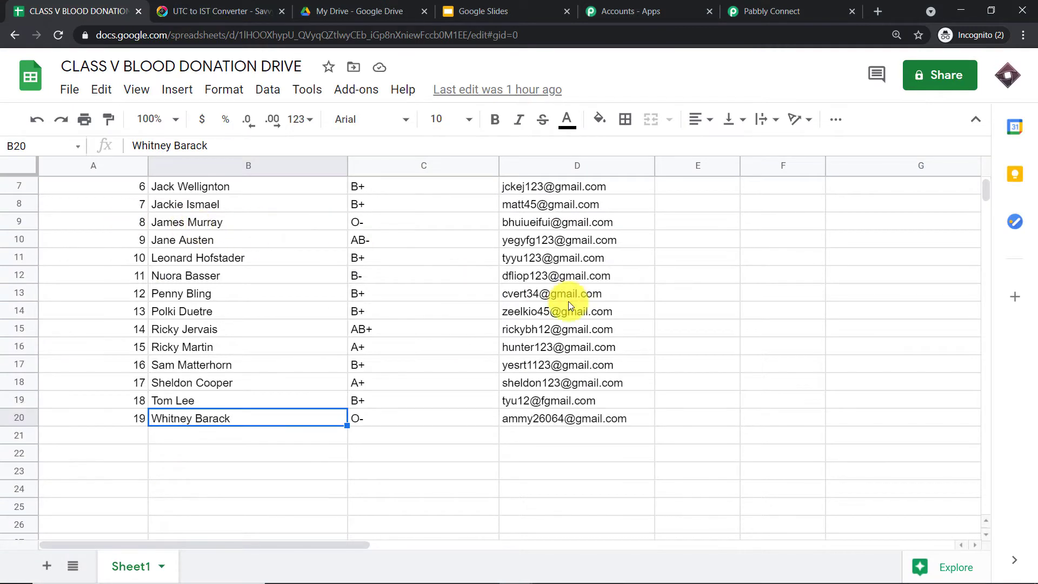
{"action": "scroll", "coordinate": [568, 306], "scroll_direction": "up", "scroll_amount": 2}
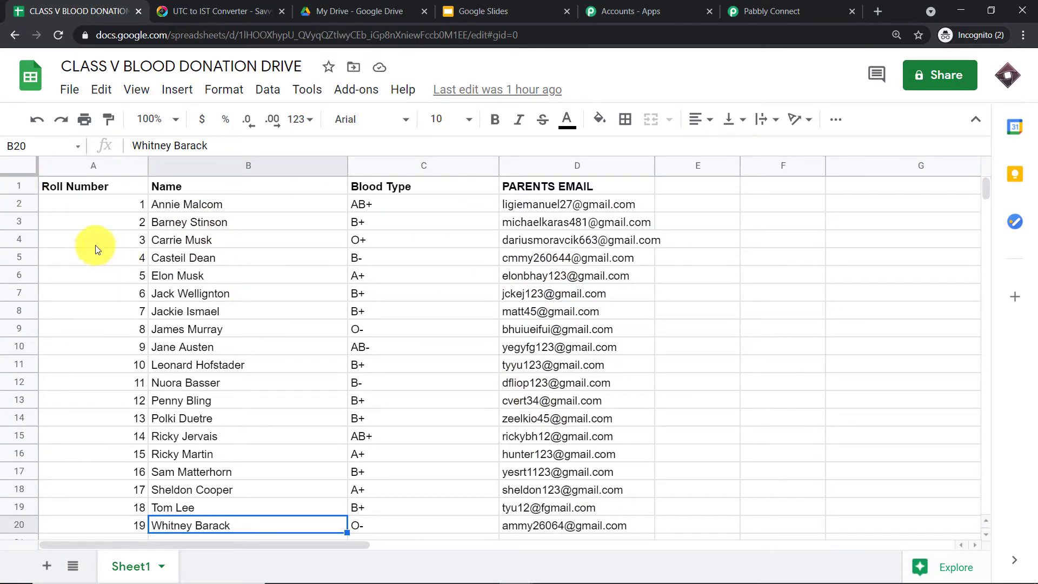
{"action": "left_click", "coordinate": [749, 5]}
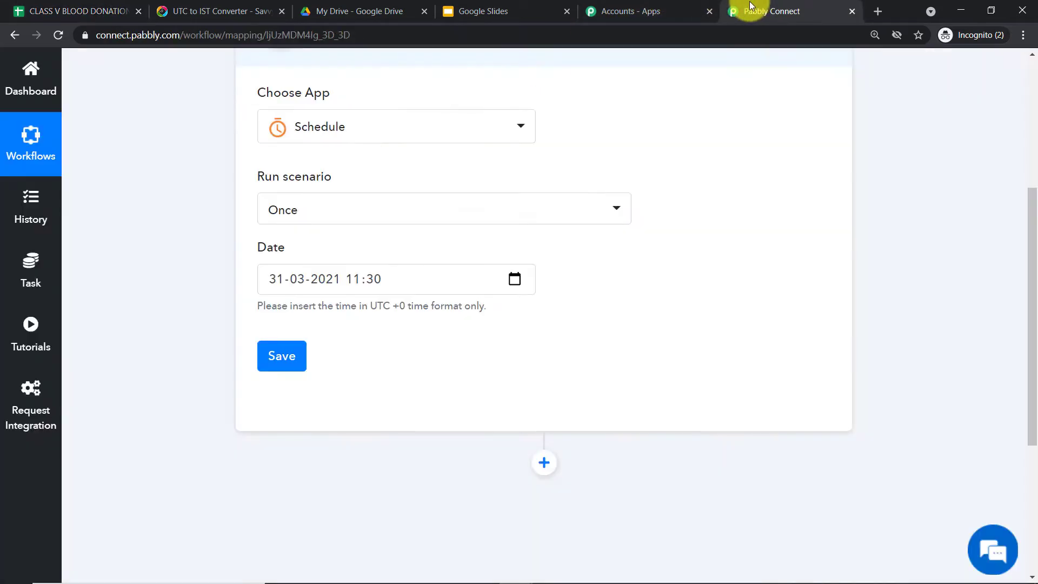
Add an action step after the Schedule trigger, using Google Sheets as the app and Get Row(s) as the event.
{"action": "scroll", "coordinate": [695, 150], "scroll_direction": "down", "scroll_amount": 1}
{"action": "scroll", "coordinate": [695, 151], "scroll_direction": "down", "scroll_amount": 1}
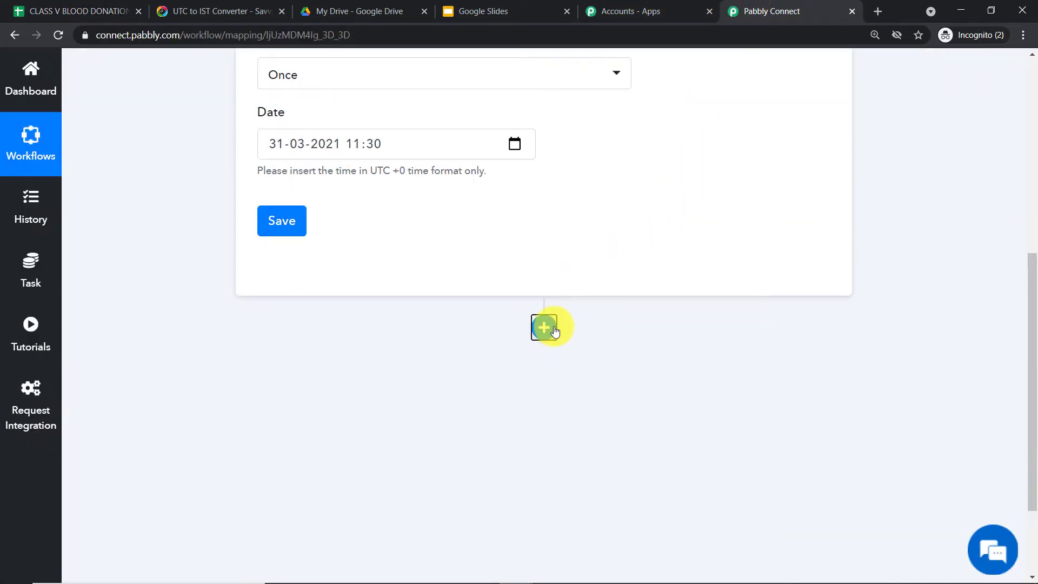
{"action": "left_click", "coordinate": [544, 327]}
{"action": "scroll", "coordinate": [801, 304], "scroll_direction": "down", "scroll_amount": 3}
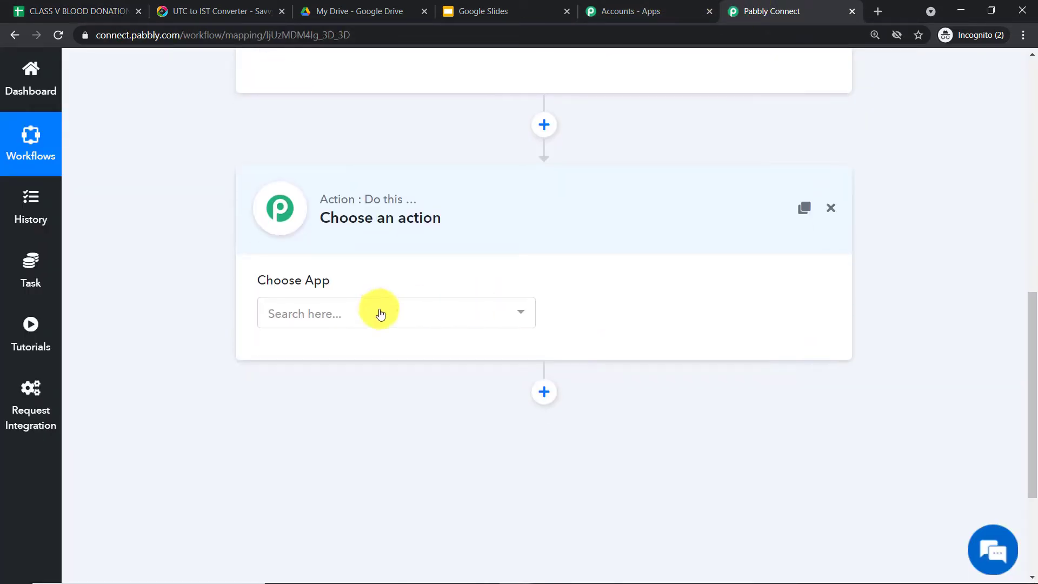
{"action": "left_click", "coordinate": [390, 321]}
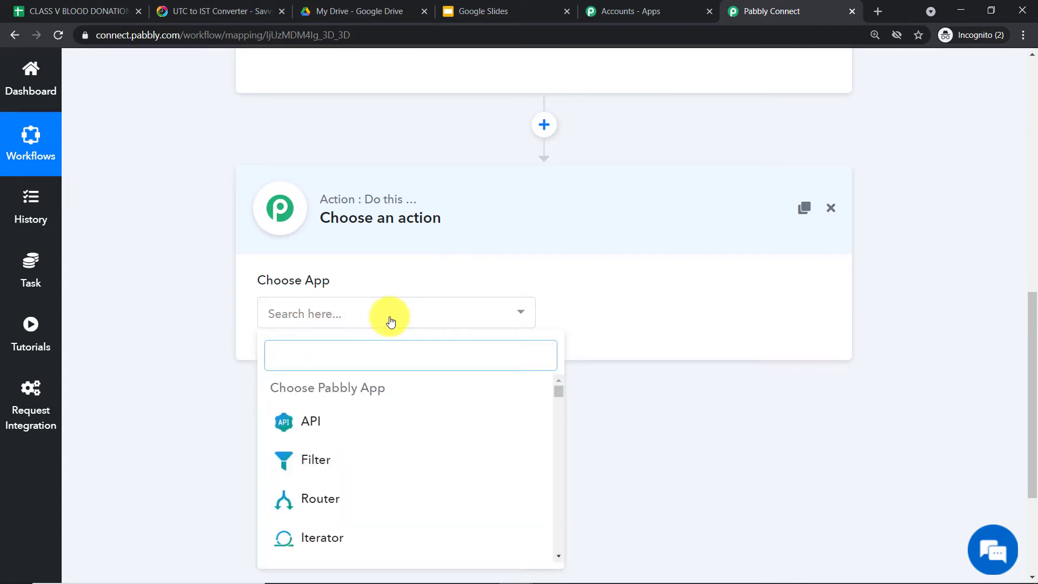
{"action": "type", "text": "goog"}
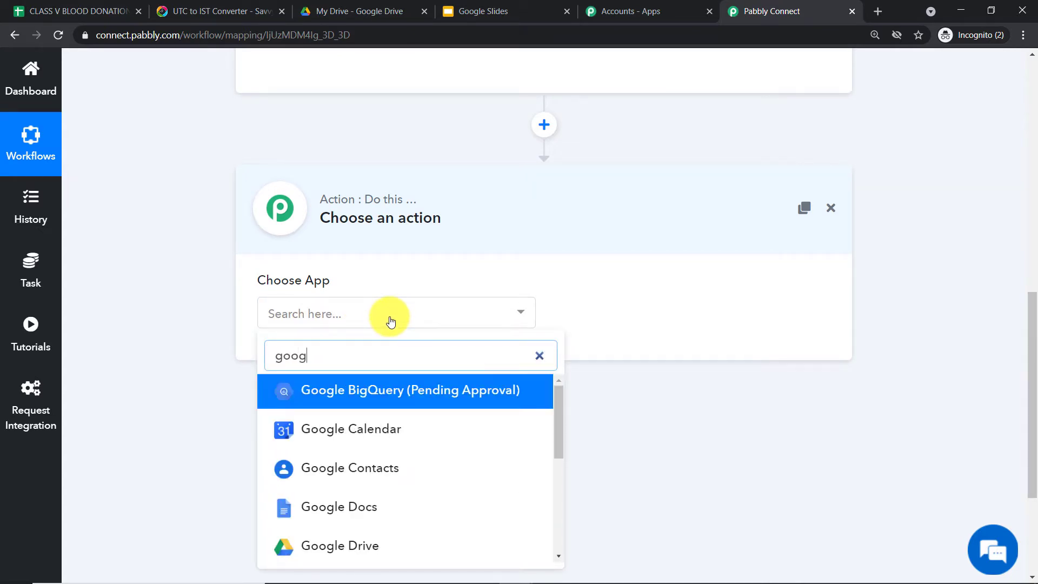
{"action": "type", "text": "le sheets"}
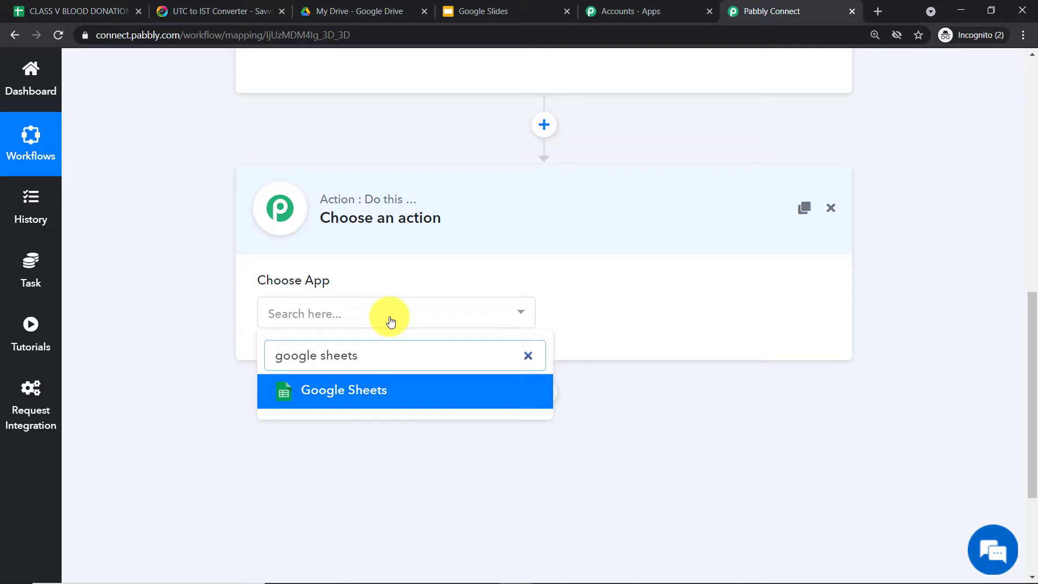
{"action": "left_click", "coordinate": [378, 389]}
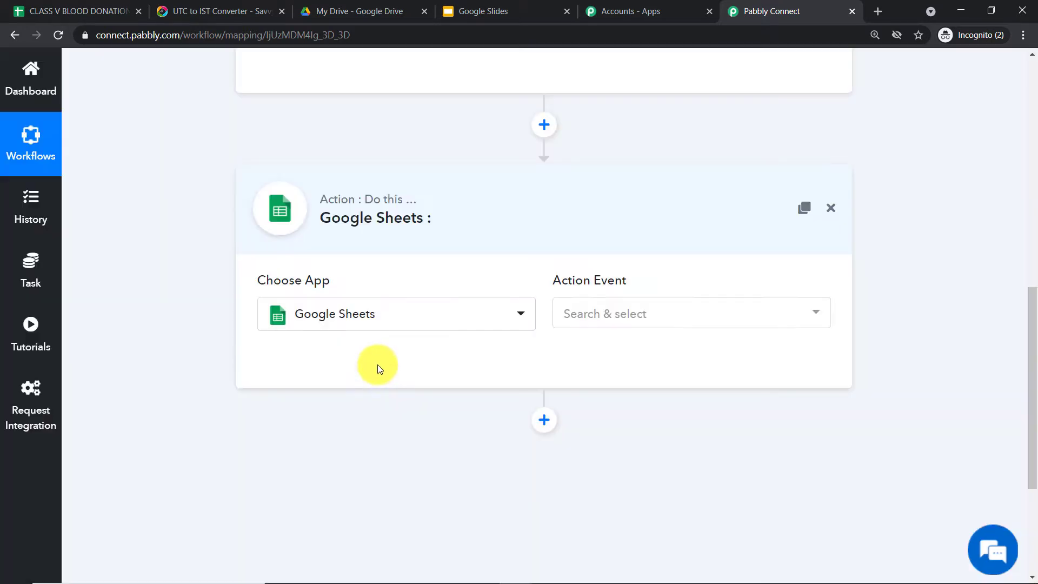
{"action": "left_click", "coordinate": [620, 311]}
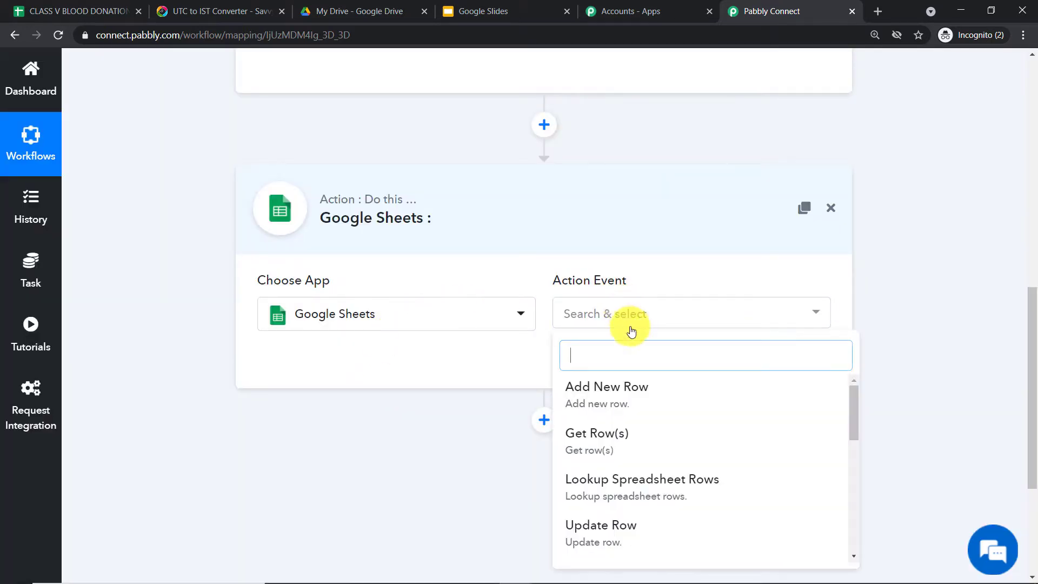
{"action": "left_click", "coordinate": [630, 447]}
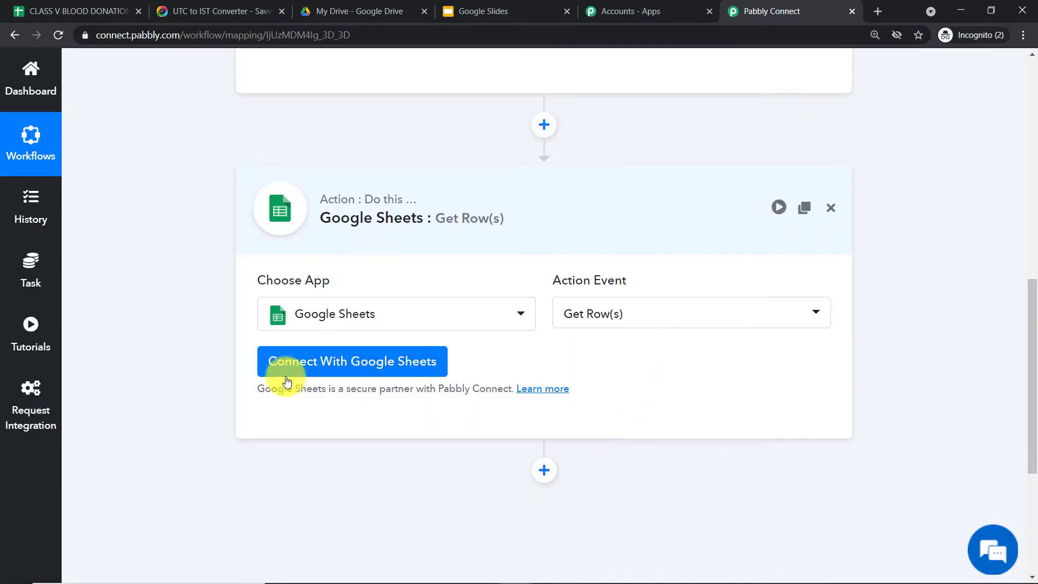
Connect Google Sheets with new credentials by choosing the Google account and allowing Pabbly Connect Sheets access.
{"action": "left_click", "coordinate": [327, 371]}
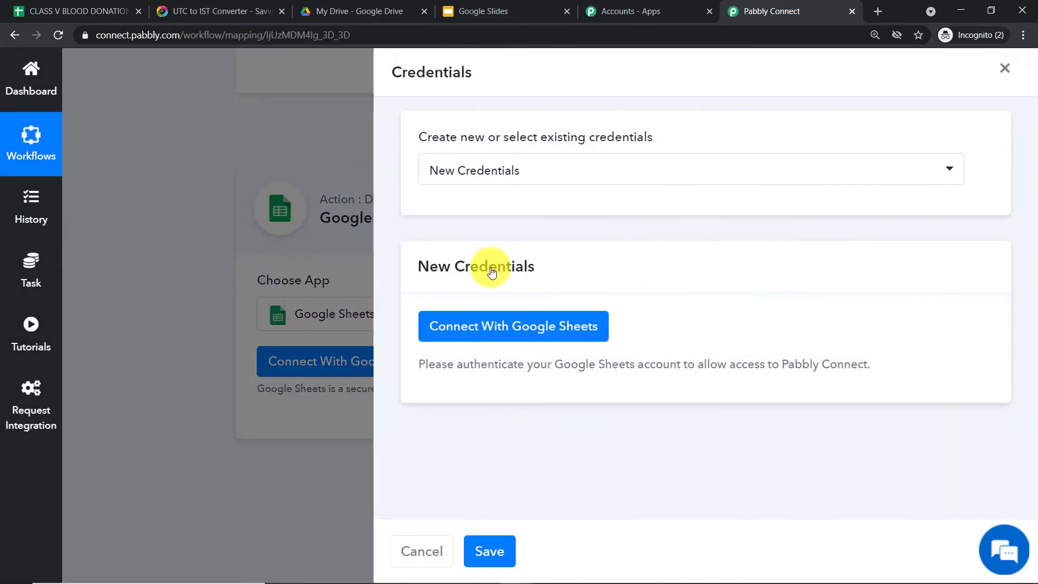
{"action": "left_click", "coordinate": [475, 332]}
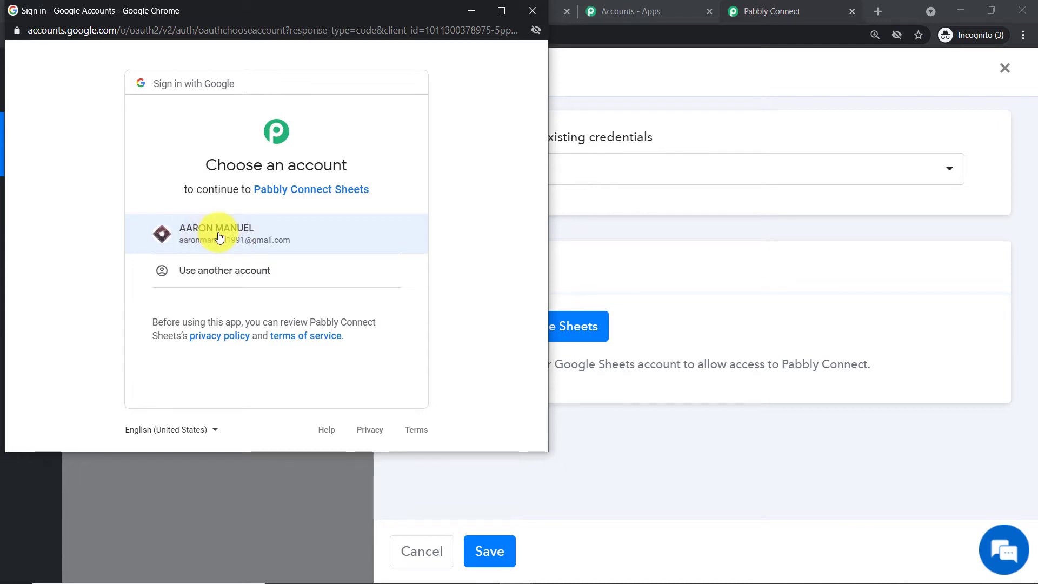
{"action": "left_click_drag", "start_coordinate": [265, 2], "coordinate": [498, 62]}
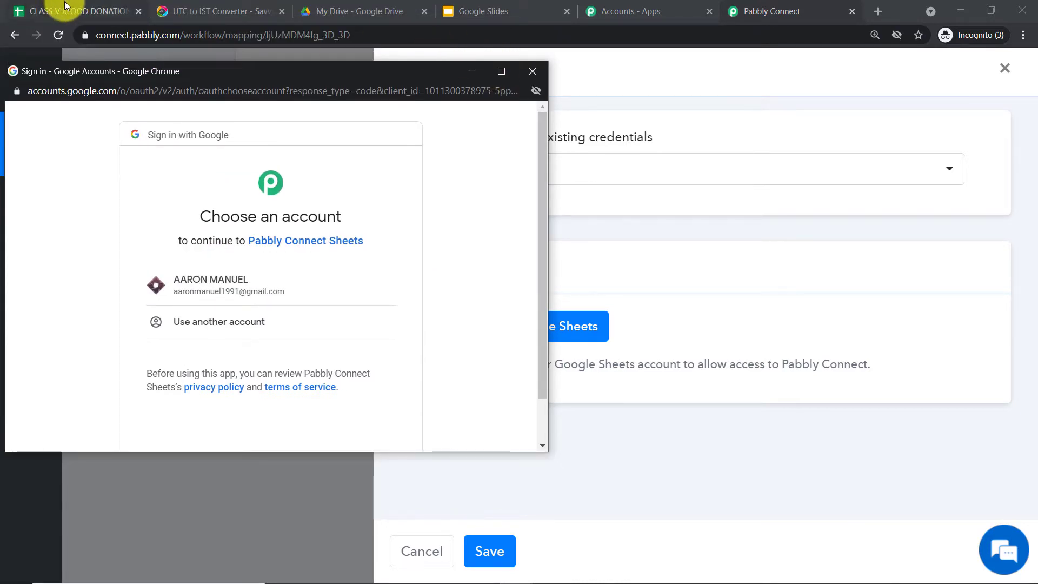
{"action": "left_click", "coordinate": [191, 279]}
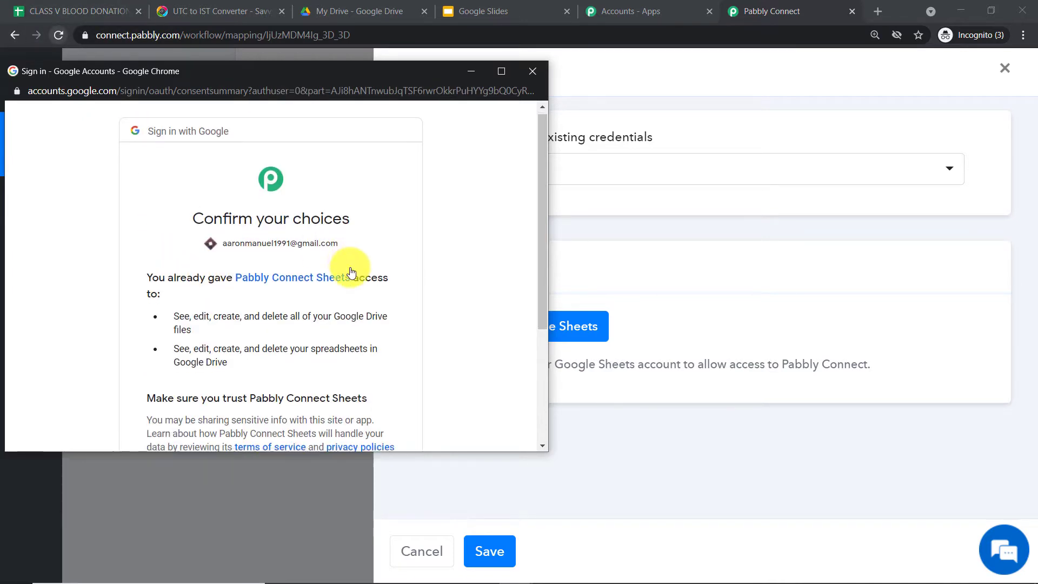
{"action": "scroll", "coordinate": [364, 309], "scroll_direction": "down", "scroll_amount": 3}
{"action": "left_click", "coordinate": [373, 355]}
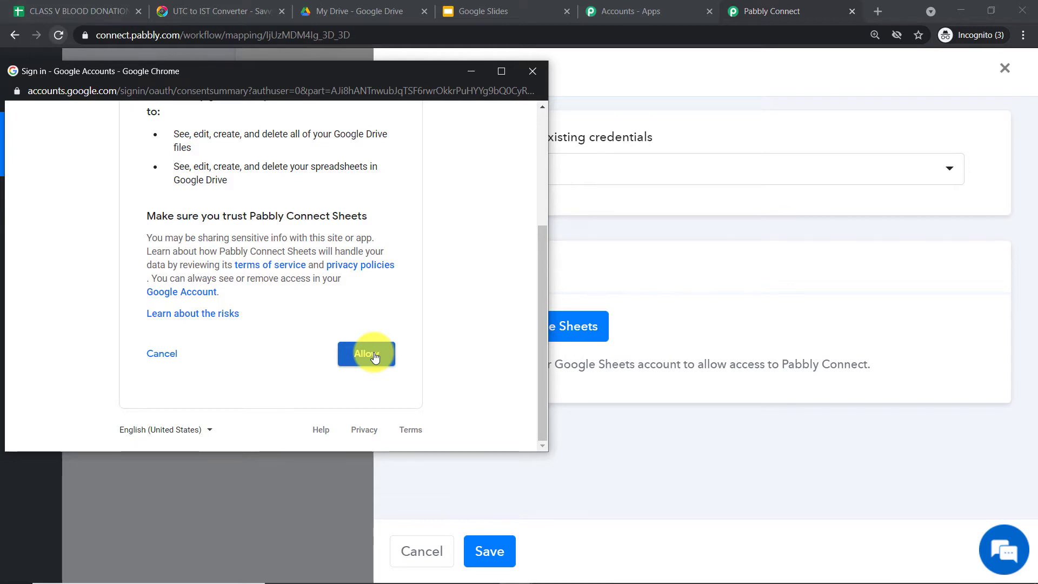
{"action": "left_click", "coordinate": [373, 355]}
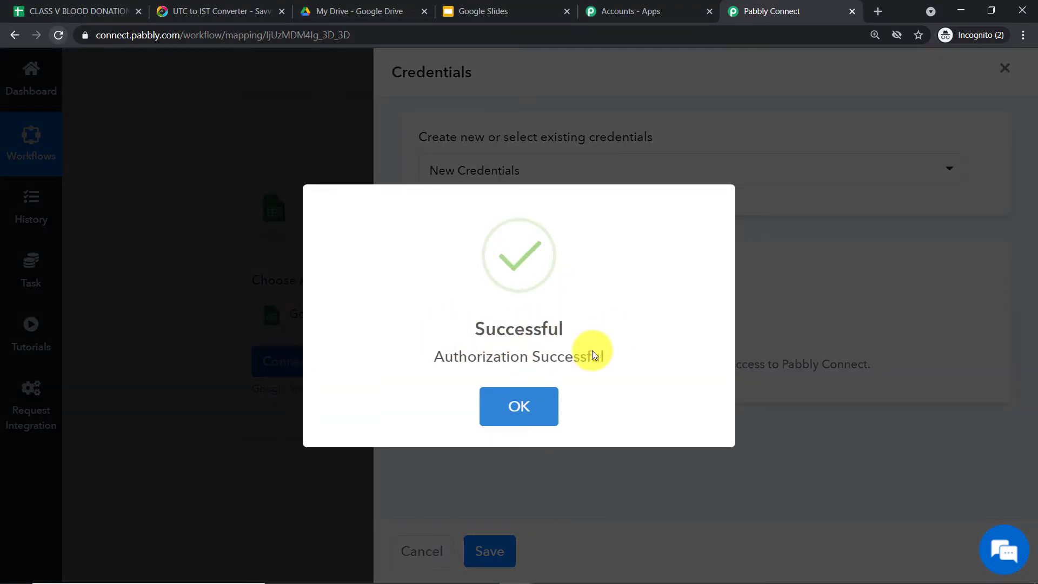
{"action": "left_click", "coordinate": [523, 407]}
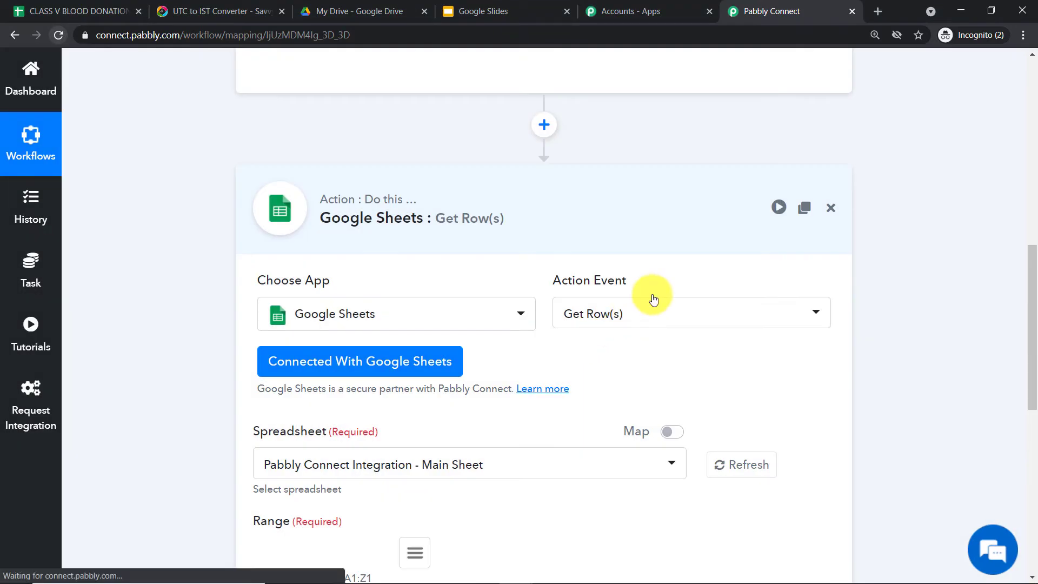
Check the blood donation spreadsheet's title and choose CLASS V BLOOD DONATION DRIVE as the action's spreadsheet.
{"action": "scroll", "coordinate": [651, 297], "scroll_direction": "down", "scroll_amount": 2}
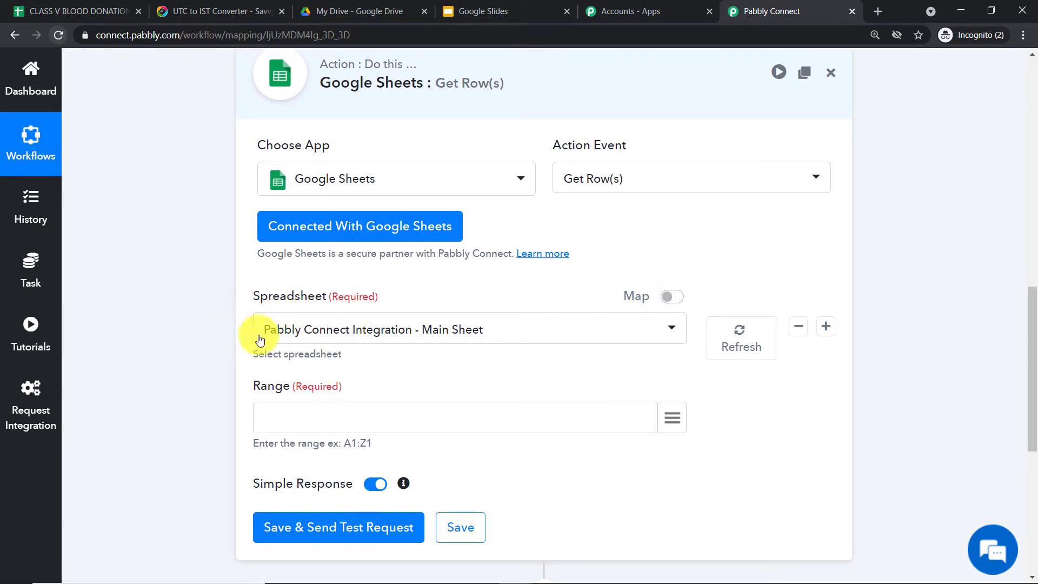
{"action": "left_click", "coordinate": [454, 330]}
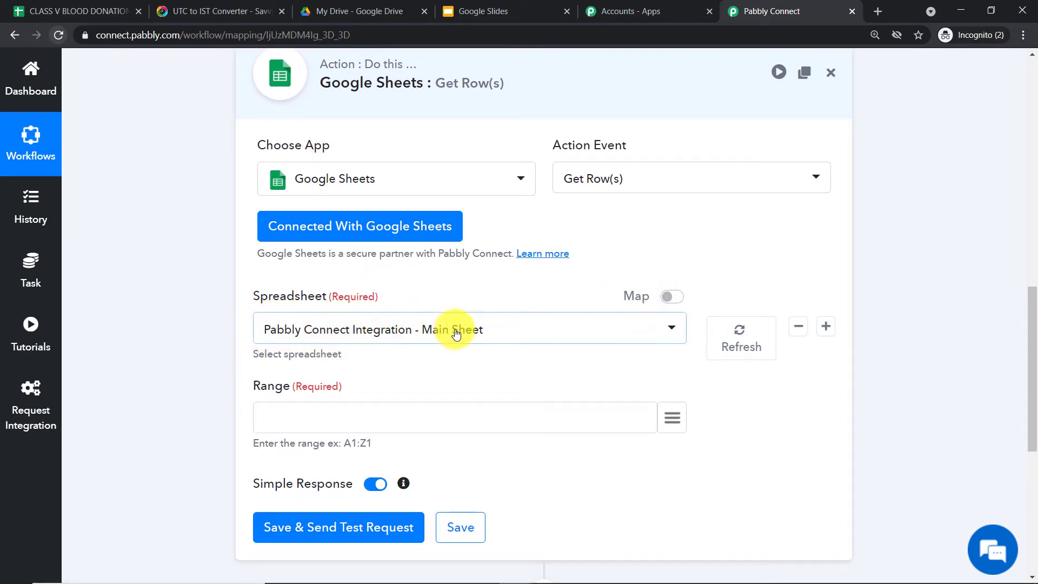
{"action": "scroll", "coordinate": [475, 220], "scroll_direction": "down", "scroll_amount": 8}
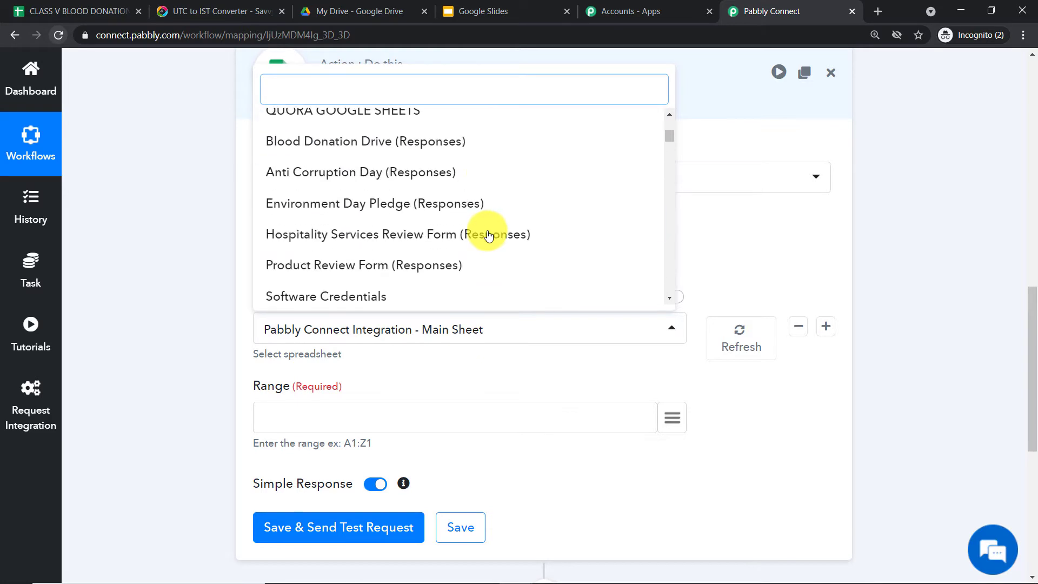
{"action": "scroll", "coordinate": [489, 236], "scroll_direction": "down", "scroll_amount": 3}
{"action": "scroll", "coordinate": [489, 236], "scroll_direction": "up", "scroll_amount": 6}
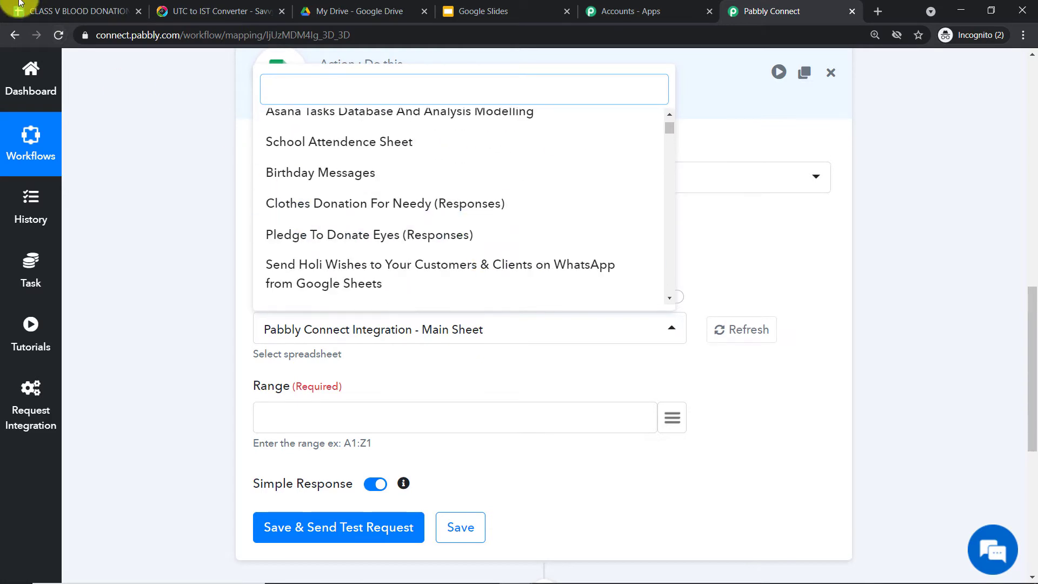
{"action": "left_click", "coordinate": [20, 3]}
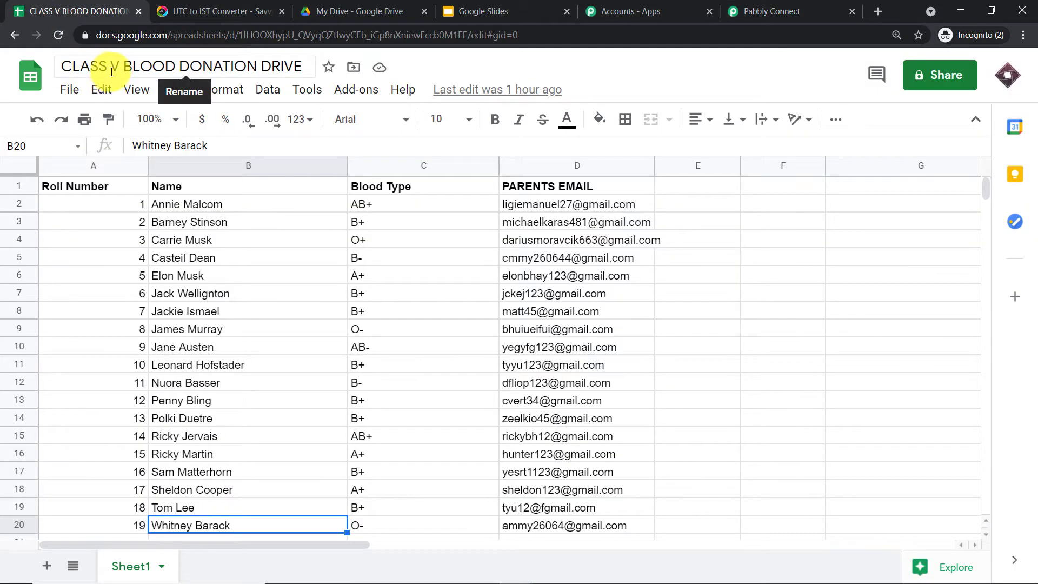
{"action": "left_click", "coordinate": [784, 5]}
{"action": "scroll", "coordinate": [504, 132], "scroll_direction": "up", "scroll_amount": 3}
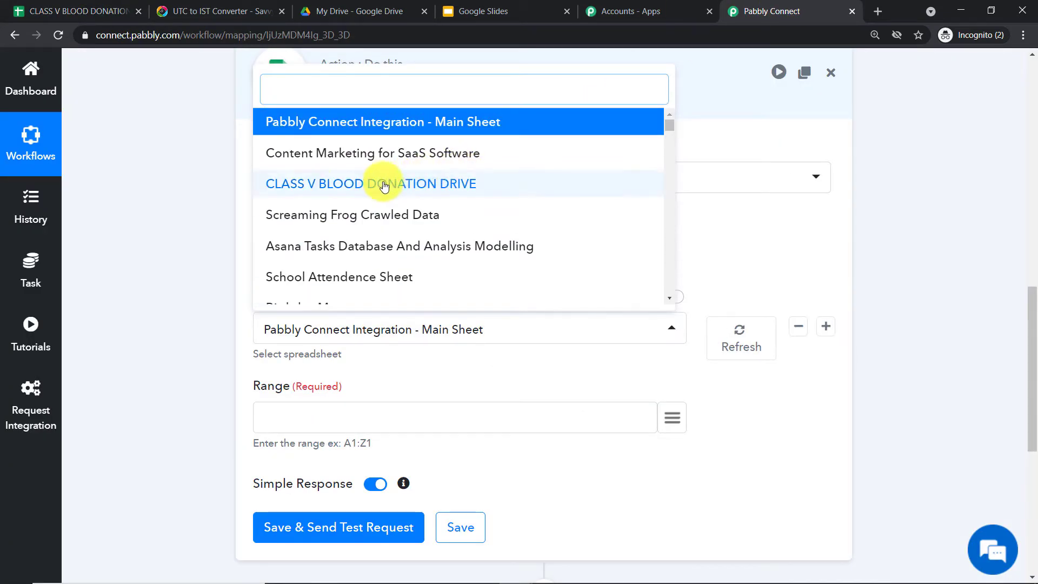
{"action": "left_click", "coordinate": [336, 183]}
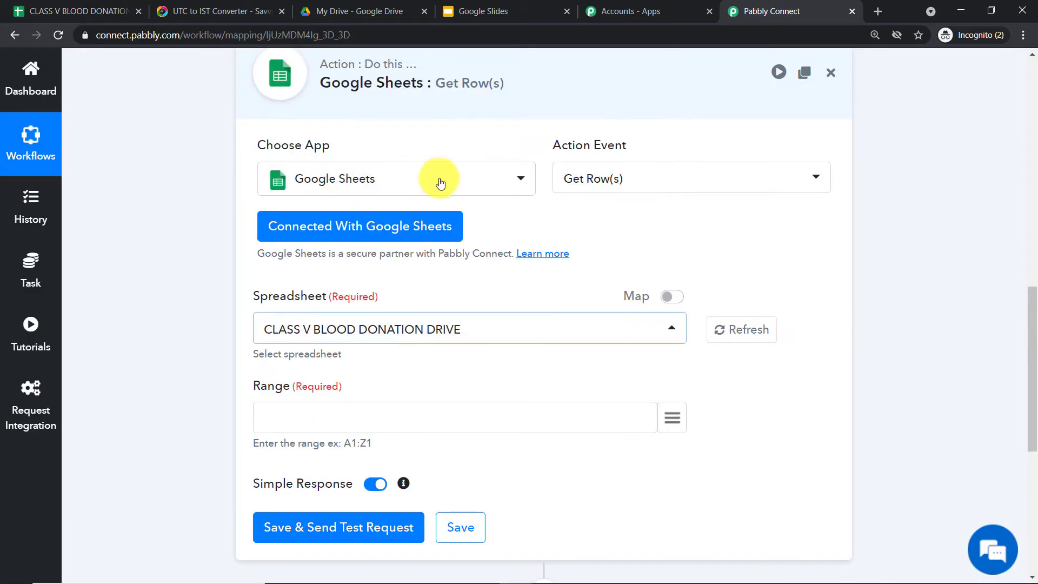
Switch to the blood donation spreadsheet, select all student rows without the header, and copy the range reference A2:D20.
{"action": "scroll", "coordinate": [441, 183], "scroll_direction": "down", "scroll_amount": 3}
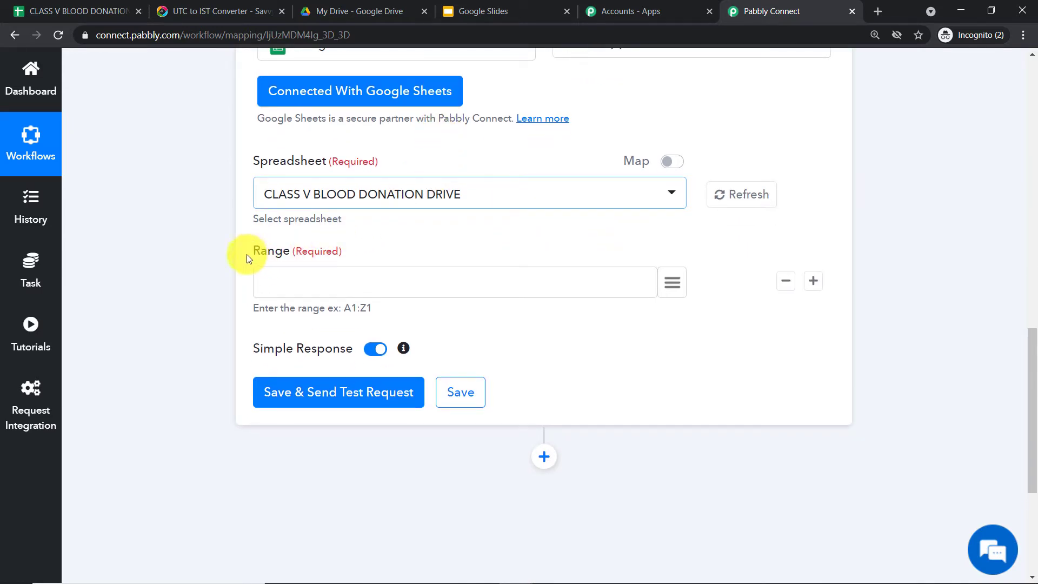
{"action": "left_click", "coordinate": [74, 10]}
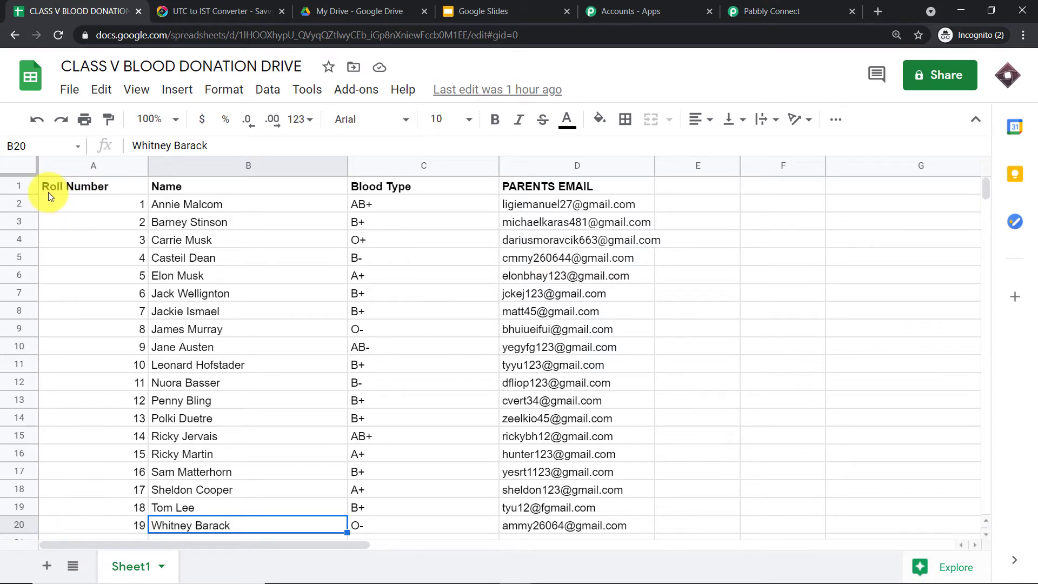
{"action": "left_click_drag", "start_coordinate": [47, 201], "coordinate": [608, 525]}
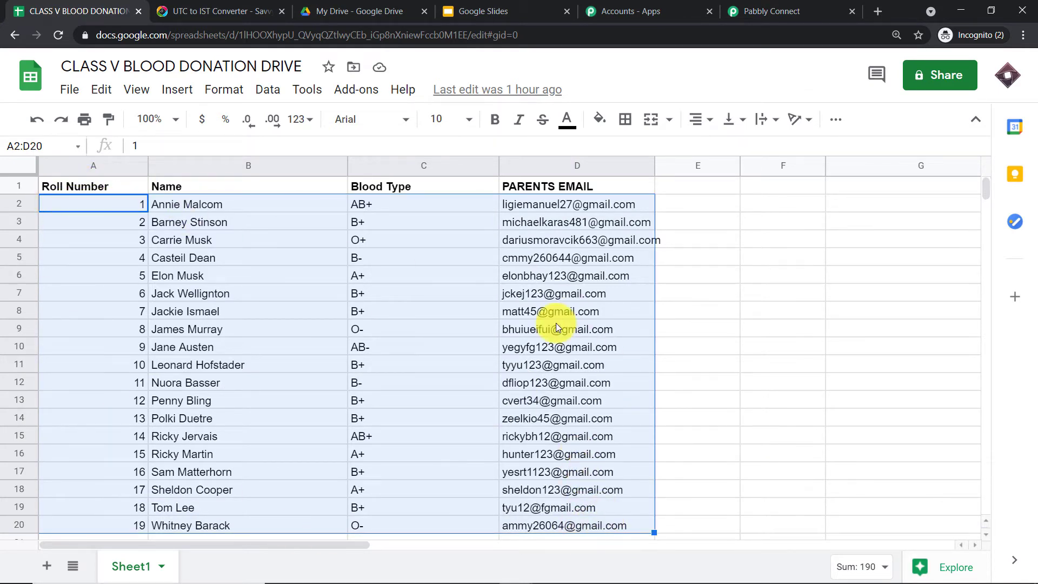
{"action": "left_click", "coordinate": [14, 145]}
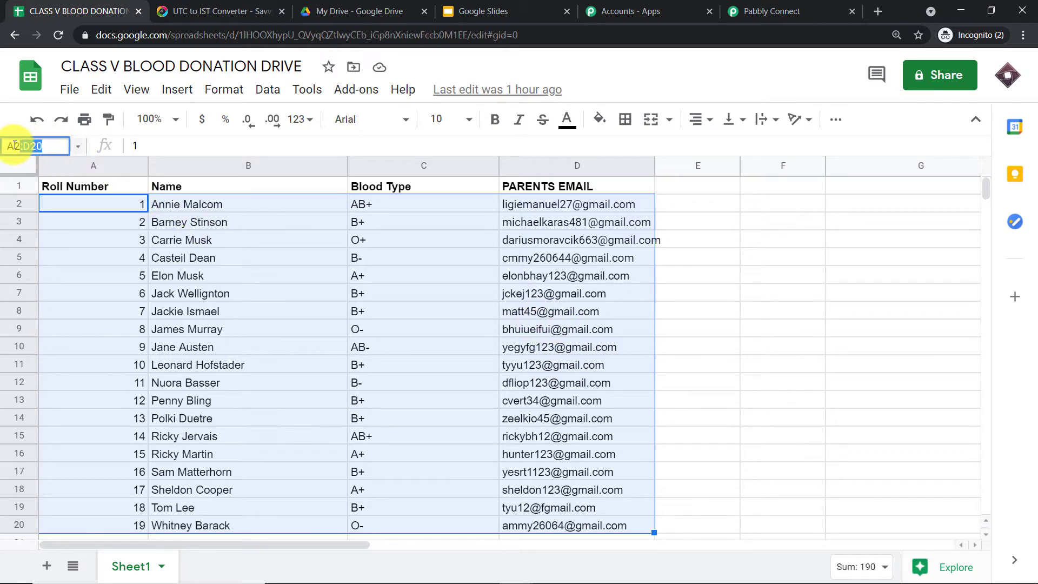
{"action": "right_click", "coordinate": [14, 147]}
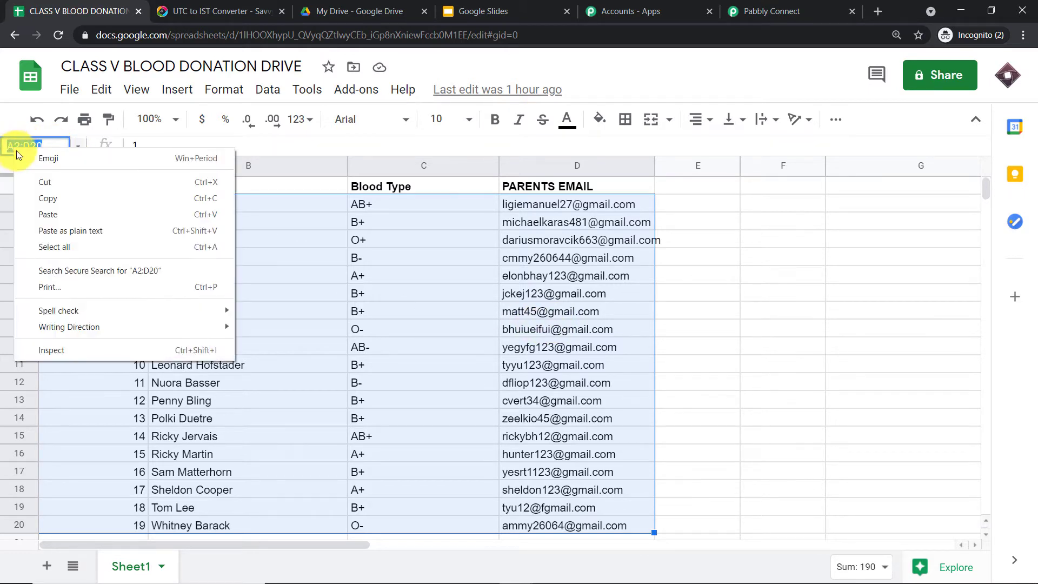
{"action": "left_click", "coordinate": [54, 200]}
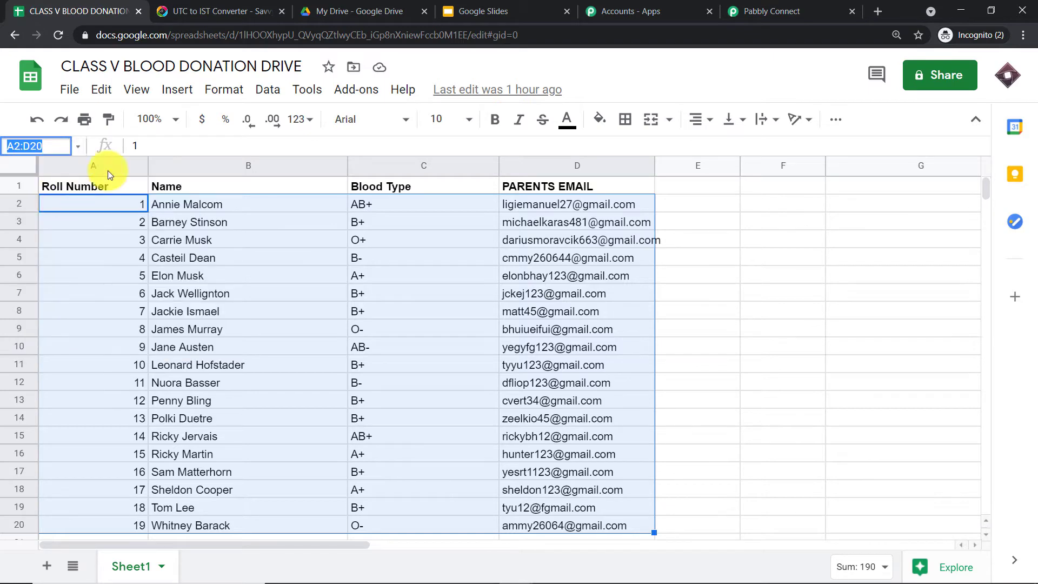
Return to the Pabbly Connect workflow and set the Get Row(s) range to A2:D20.
{"action": "left_click", "coordinate": [756, 10]}
{"action": "left_click", "coordinate": [340, 275]}
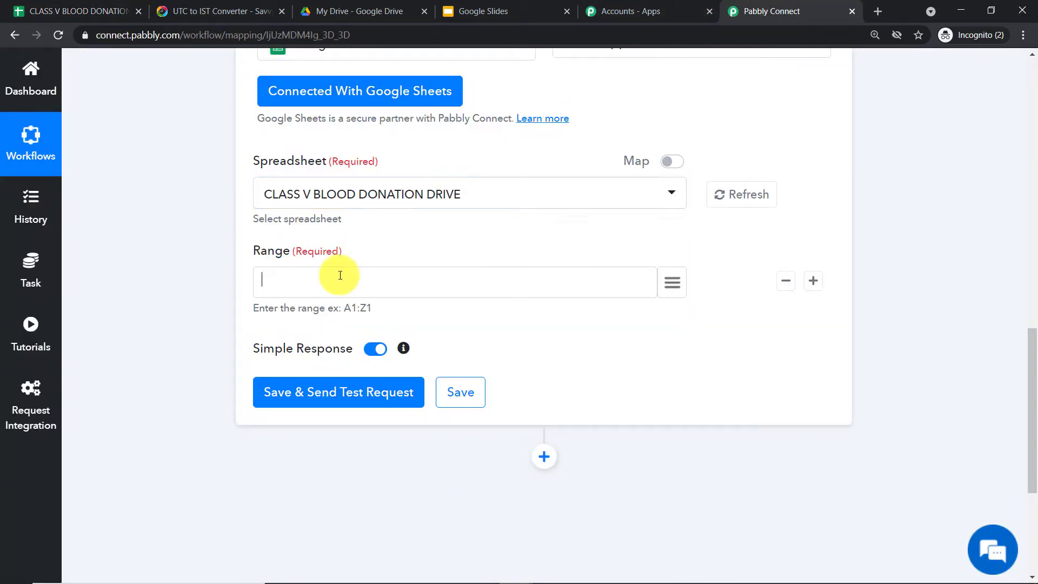
{"action": "right_click", "coordinate": [340, 276]}
{"action": "left_click", "coordinate": [397, 385]}
{"action": "left_click", "coordinate": [382, 396]}
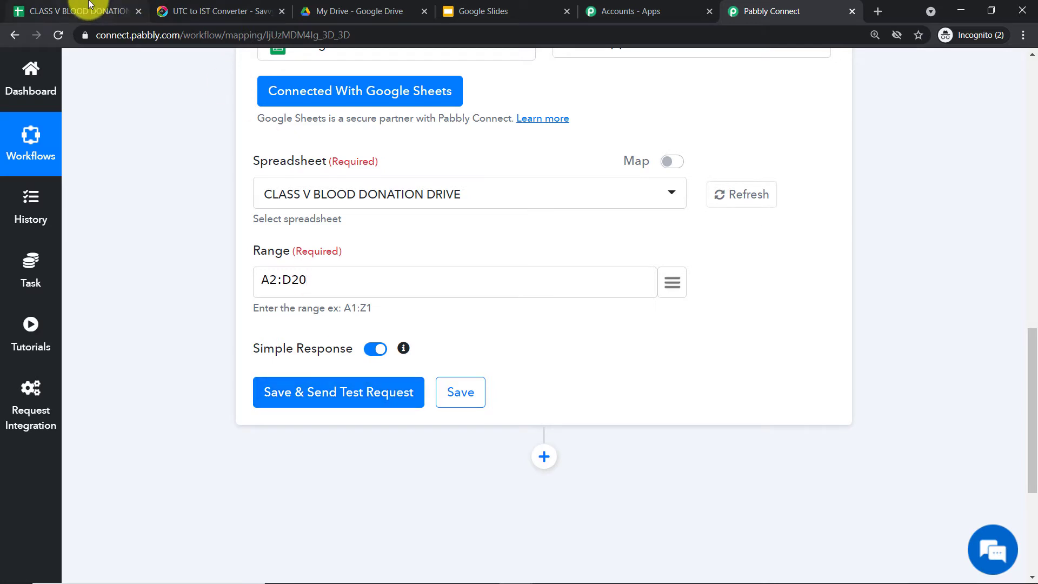
Check the selected rows in the spreadsheet, return to the workflow, and save the Get Row(s) action with a test request.
{"action": "left_click", "coordinate": [32, 8]}
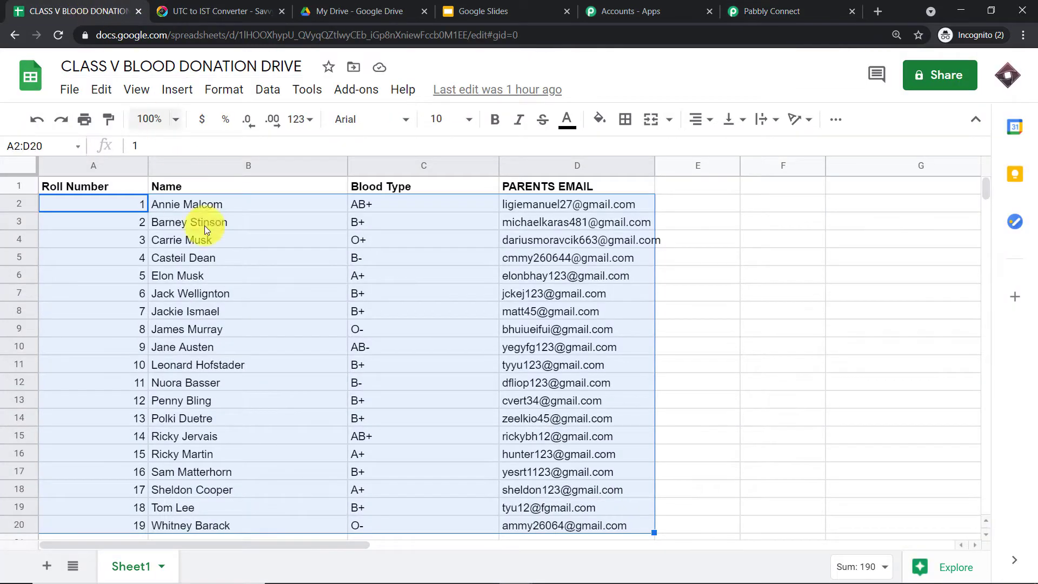
{"action": "left_click", "coordinate": [727, 11]}
{"action": "left_click", "coordinate": [329, 398]}
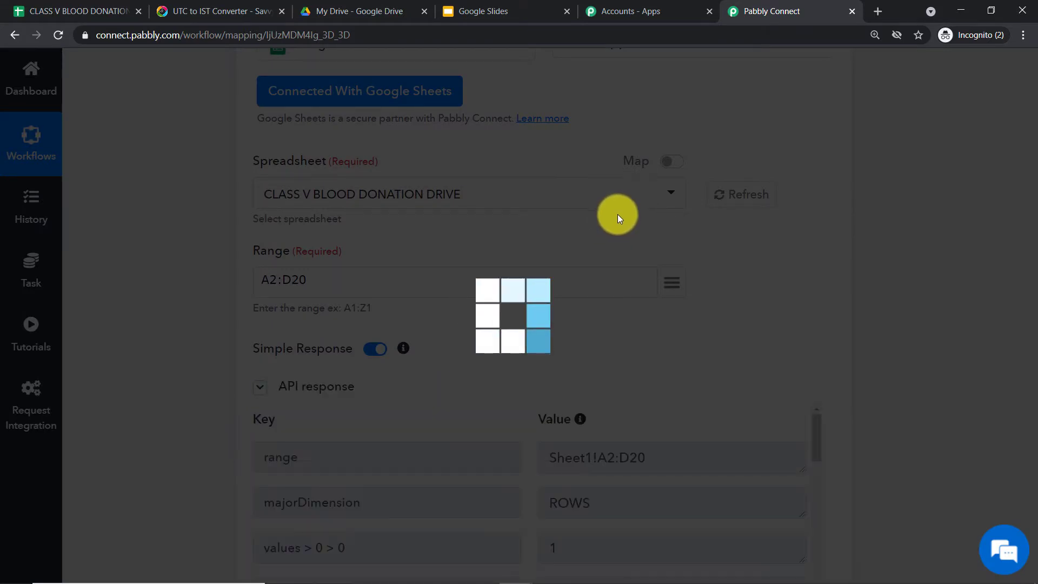
Compare the first three students' entries in the Get Row(s) response with the matching rows of the blood donation spreadsheet.
{"action": "scroll", "coordinate": [608, 257], "scroll_direction": "down", "scroll_amount": 3}
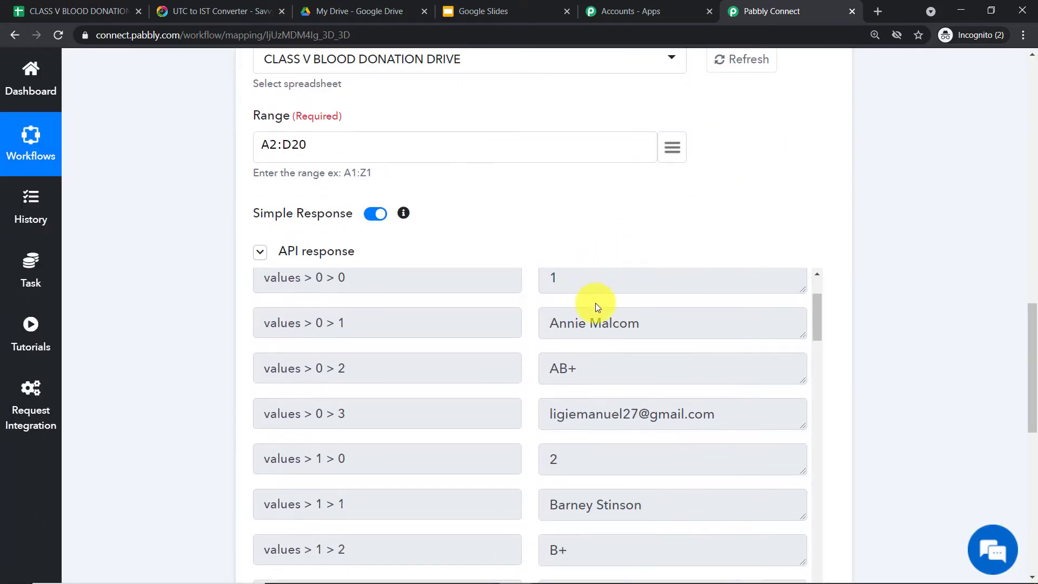
{"action": "scroll", "coordinate": [595, 303], "scroll_direction": "up", "scroll_amount": 1}
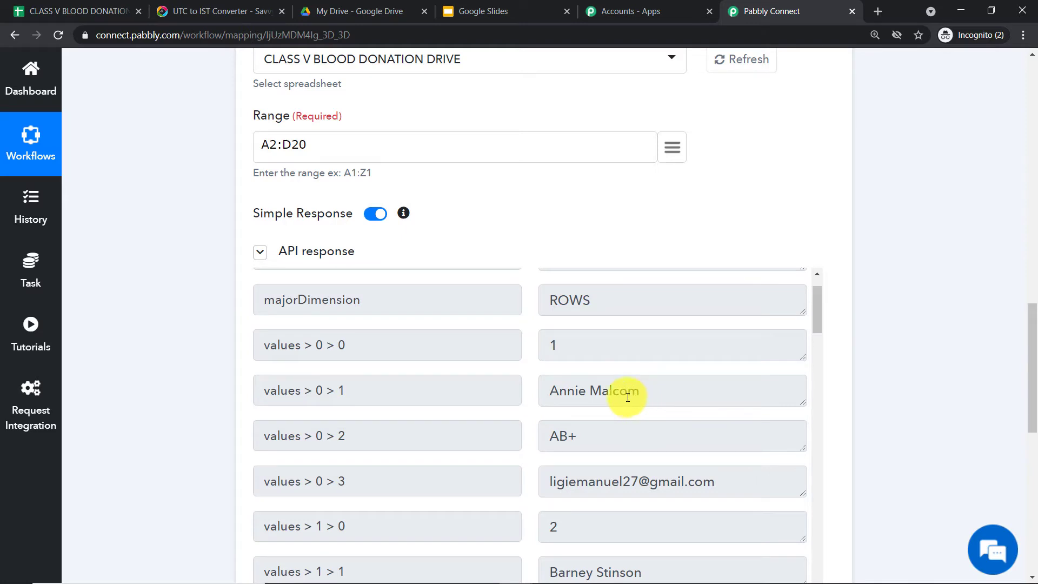
{"action": "left_click", "coordinate": [81, 11]}
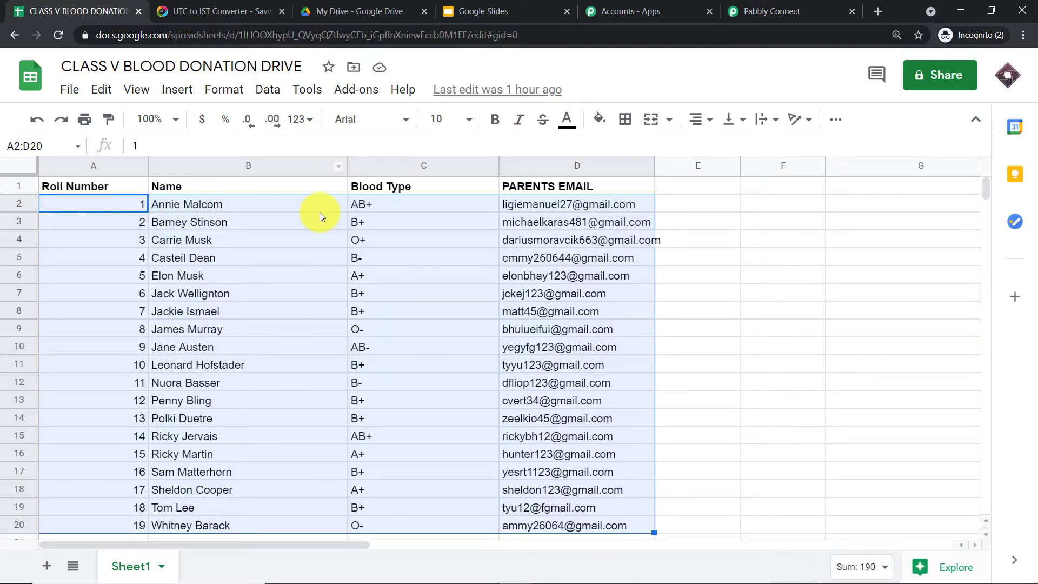
{"action": "left_click", "coordinate": [757, 11]}
{"action": "scroll", "coordinate": [586, 352], "scroll_direction": "down", "scroll_amount": 3}
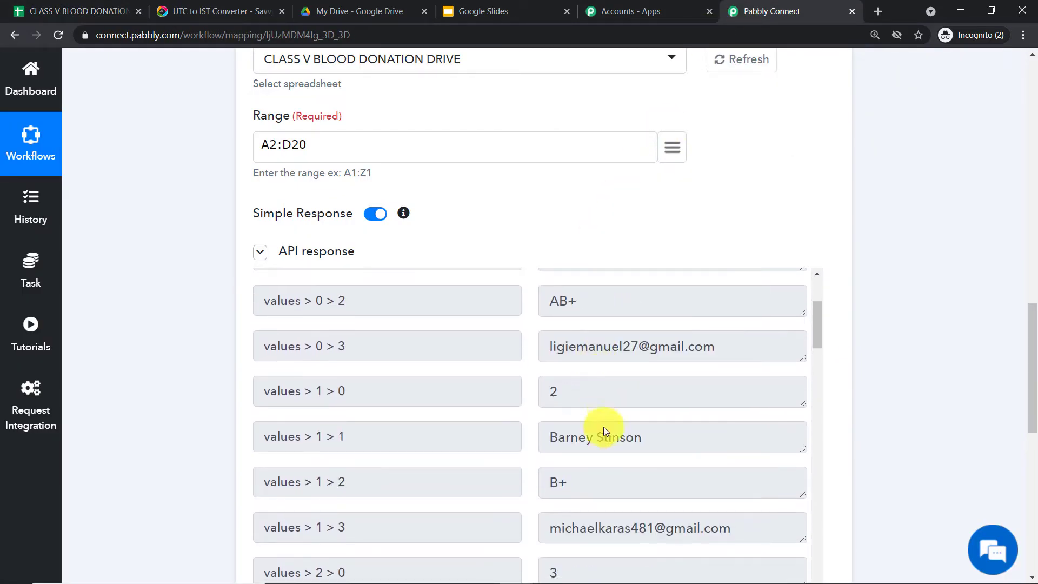
{"action": "left_click", "coordinate": [76, 10]}
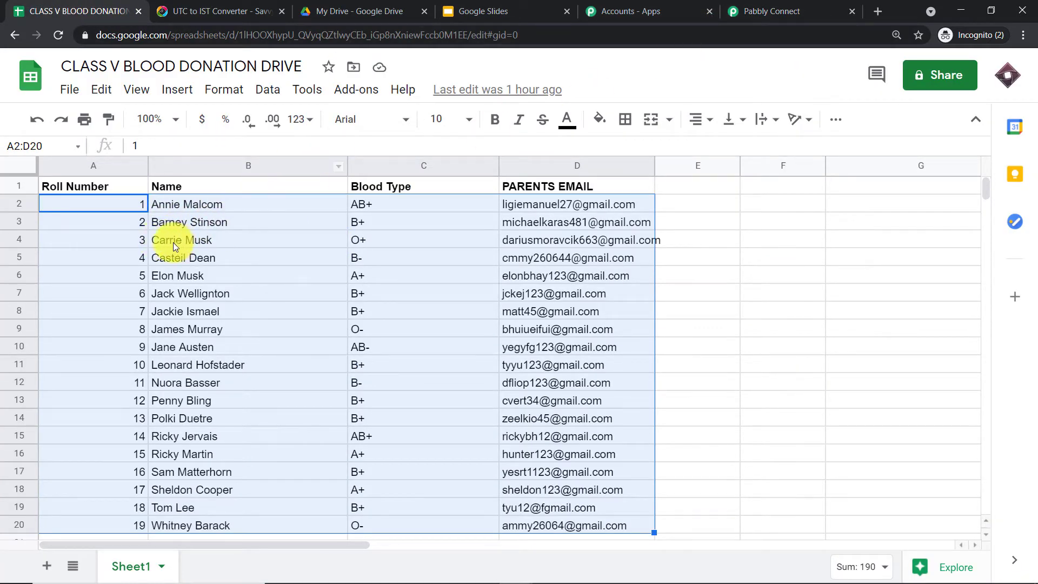
{"action": "left_click", "coordinate": [825, 4]}
{"action": "scroll", "coordinate": [628, 359], "scroll_direction": "down", "scroll_amount": 3}
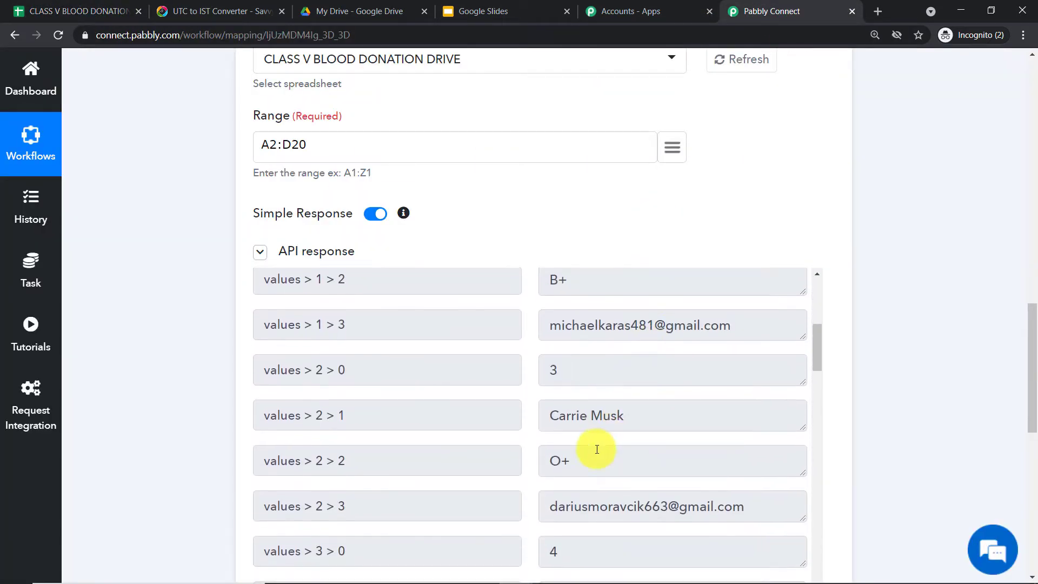
{"action": "left_click", "coordinate": [41, 7]}
{"action": "scroll", "coordinate": [251, 401], "scroll_direction": "down", "scroll_amount": 1}
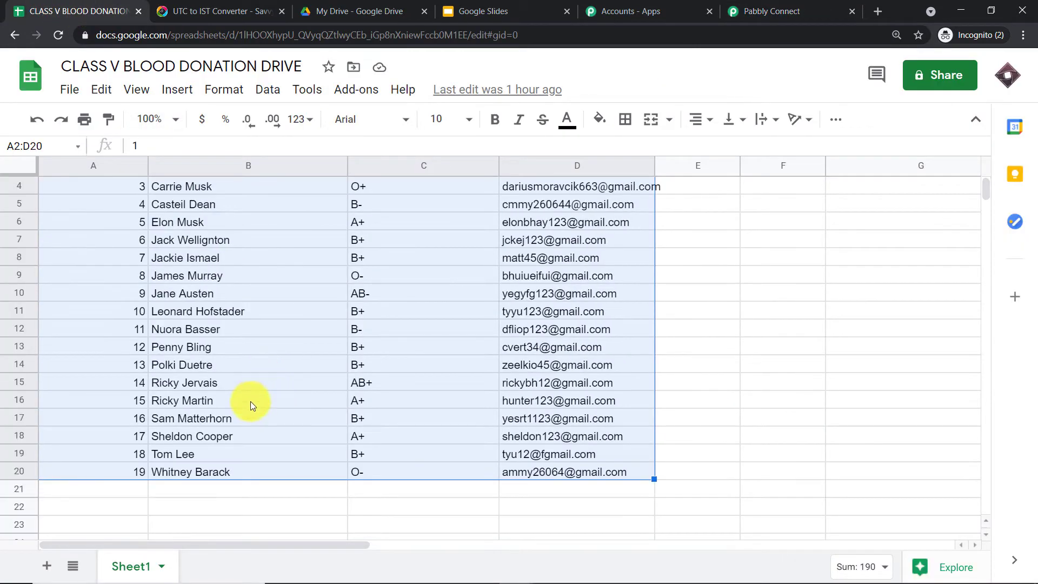
Return to the workflow, examine the remaining response entries through the last student, and check them against the spreadsheet.
{"action": "left_click", "coordinate": [773, 11]}
{"action": "scroll", "coordinate": [540, 373], "scroll_direction": "down", "scroll_amount": 12}
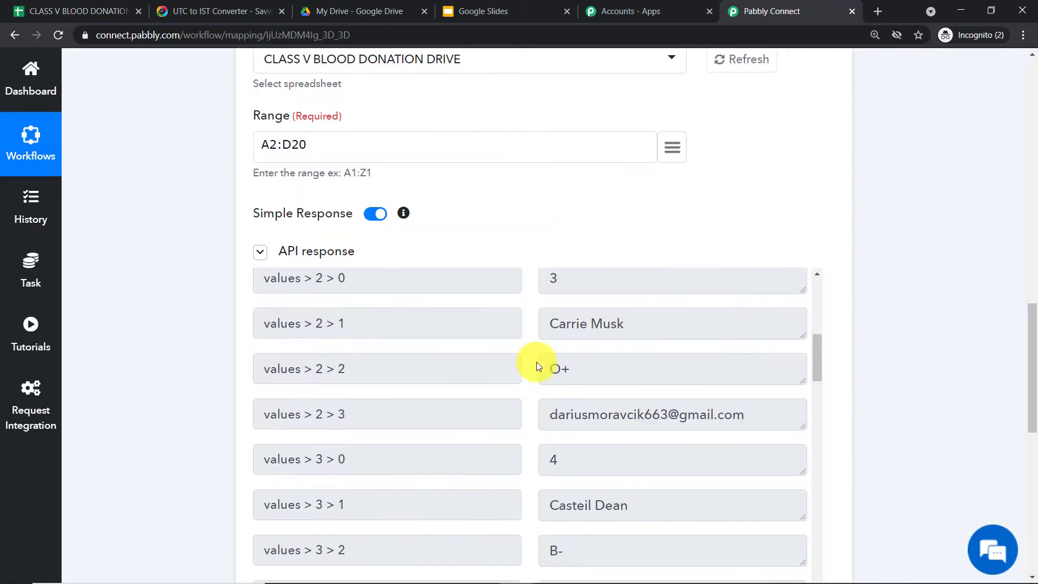
{"action": "scroll", "coordinate": [557, 390], "scroll_direction": "down", "scroll_amount": 20}
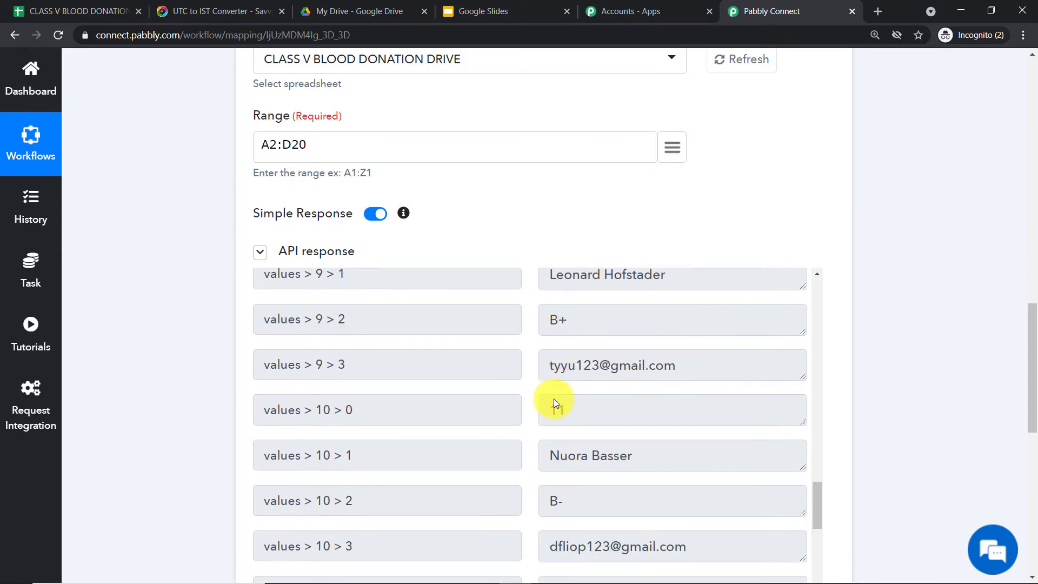
{"action": "scroll", "coordinate": [557, 406], "scroll_direction": "down", "scroll_amount": 20}
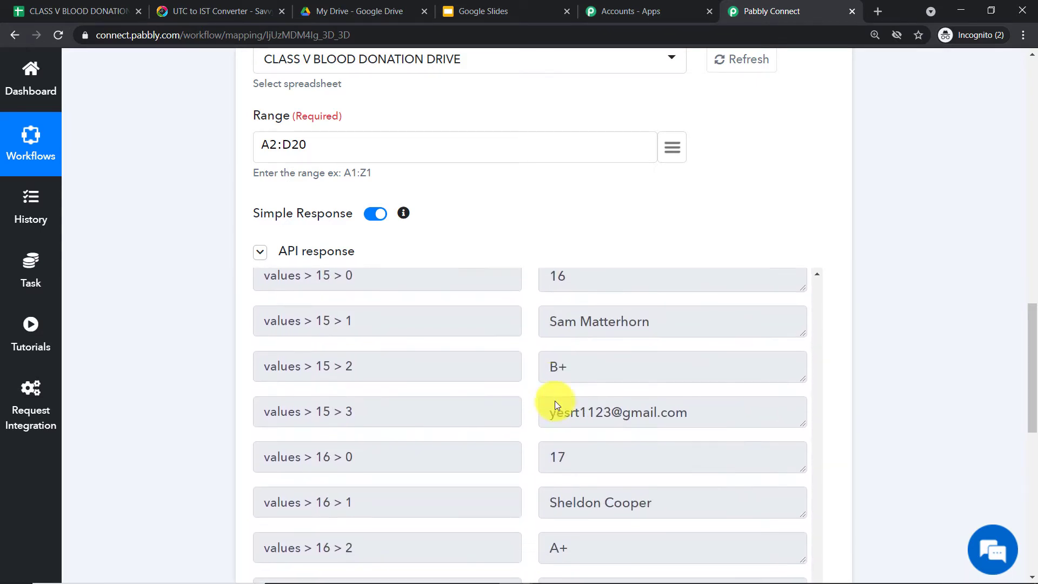
{"action": "scroll", "coordinate": [559, 389], "scroll_direction": "down", "scroll_amount": 5}
{"action": "scroll", "coordinate": [567, 352], "scroll_direction": "up", "scroll_amount": 4}
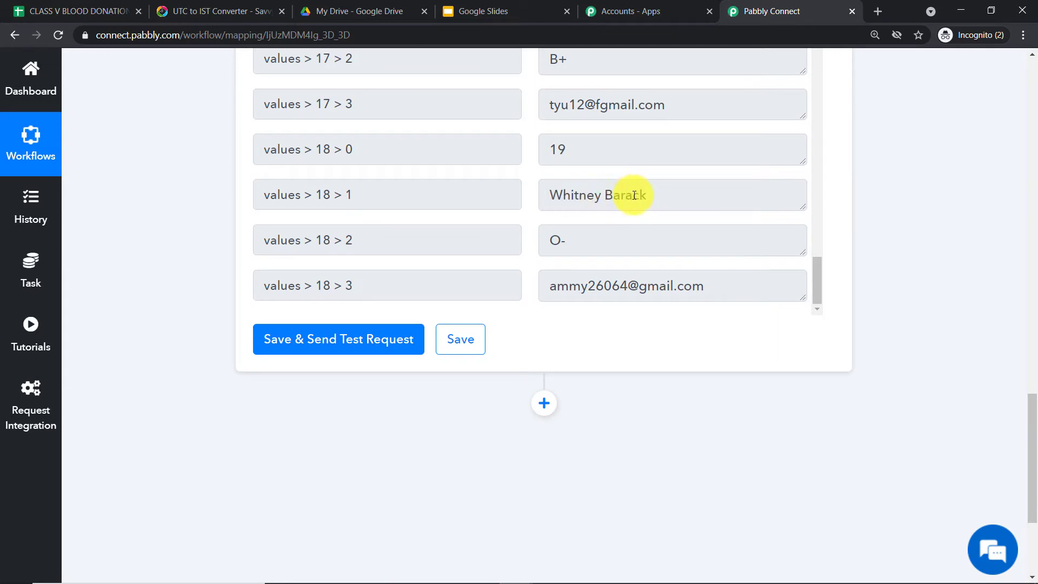
{"action": "scroll", "coordinate": [627, 199], "scroll_direction": "up", "scroll_amount": 2}
{"action": "left_click", "coordinate": [65, 11]}
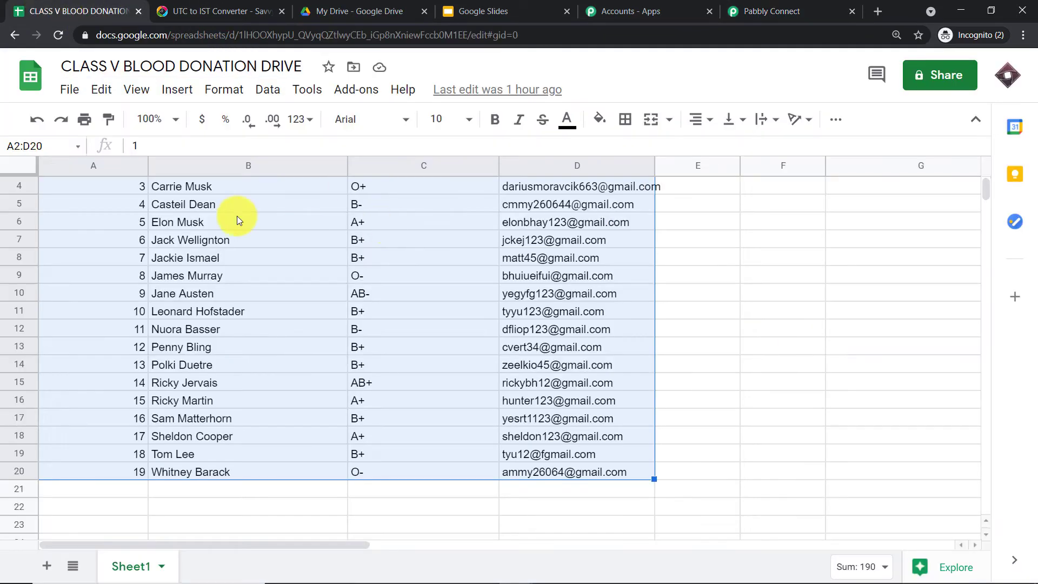
{"action": "left_click", "coordinate": [773, 11]}
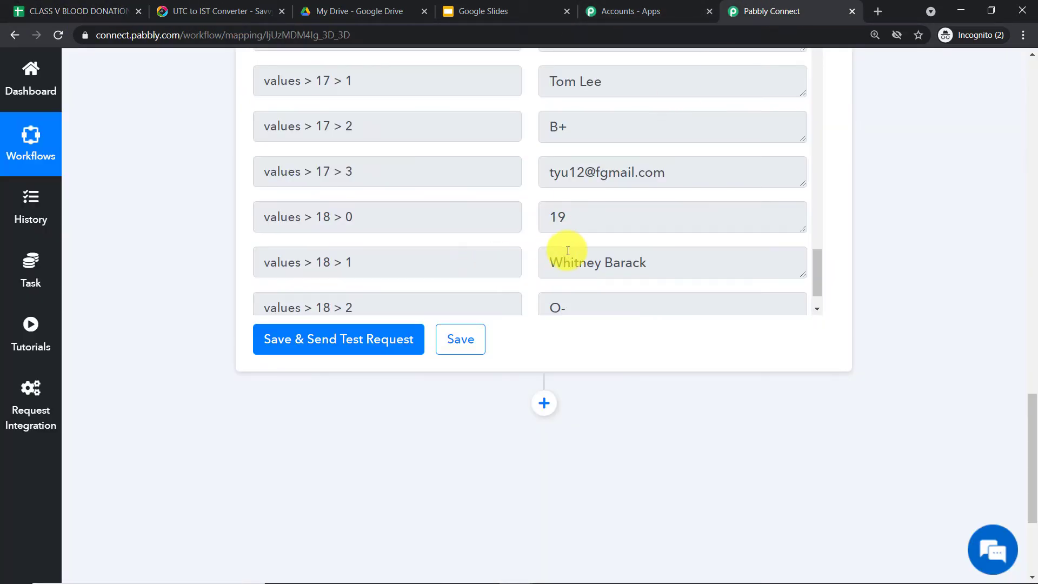
Switch to the blood donation spreadsheet, clear the range selection, and look through the student names from B2 to the end of the list.
{"action": "left_click", "coordinate": [76, 11]}
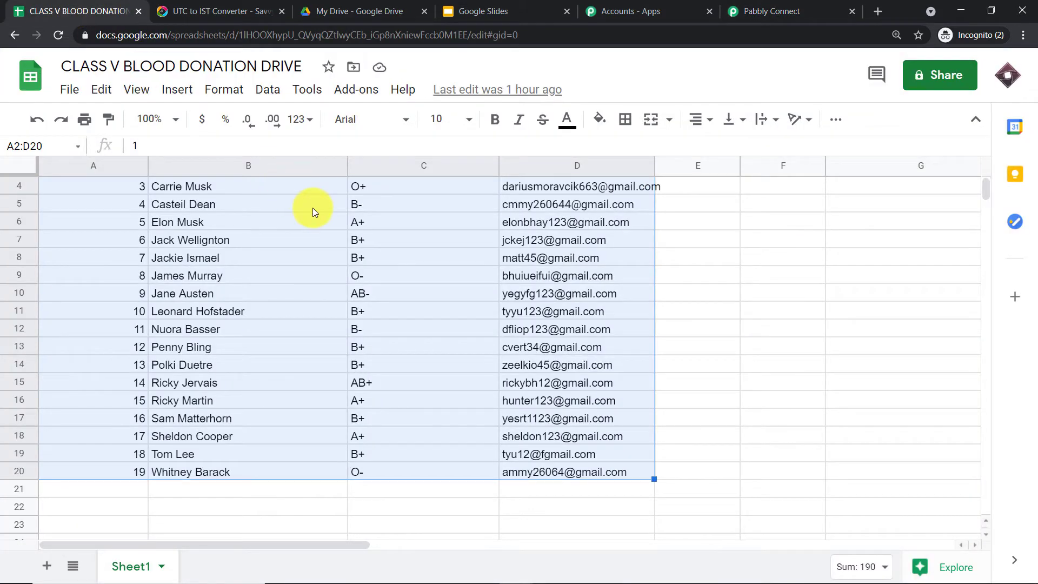
{"action": "scroll", "coordinate": [319, 224], "scroll_direction": "up", "scroll_amount": 1}
{"action": "left_click", "coordinate": [728, 209]}
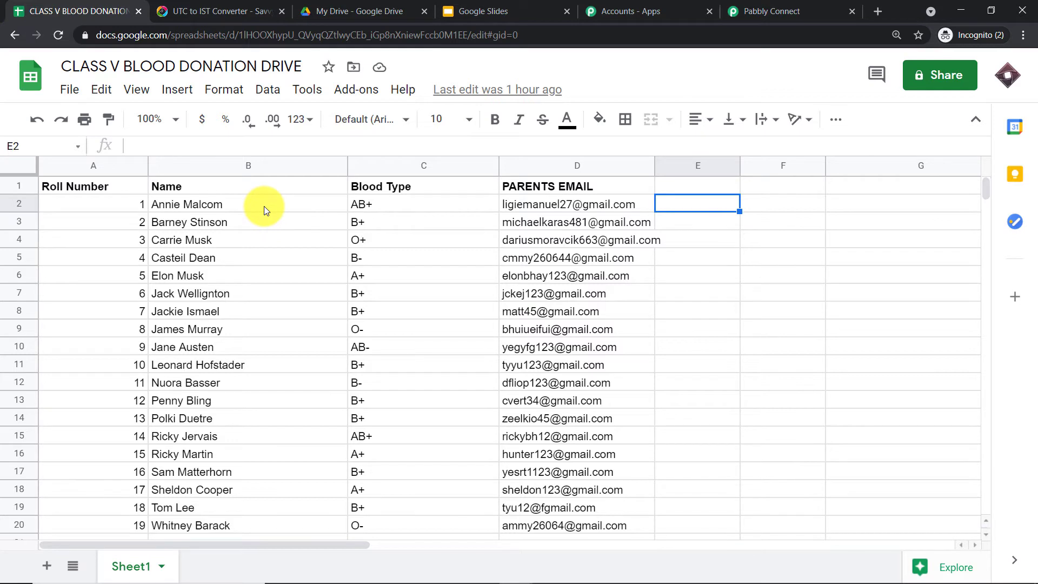
{"action": "left_click", "coordinate": [190, 206]}
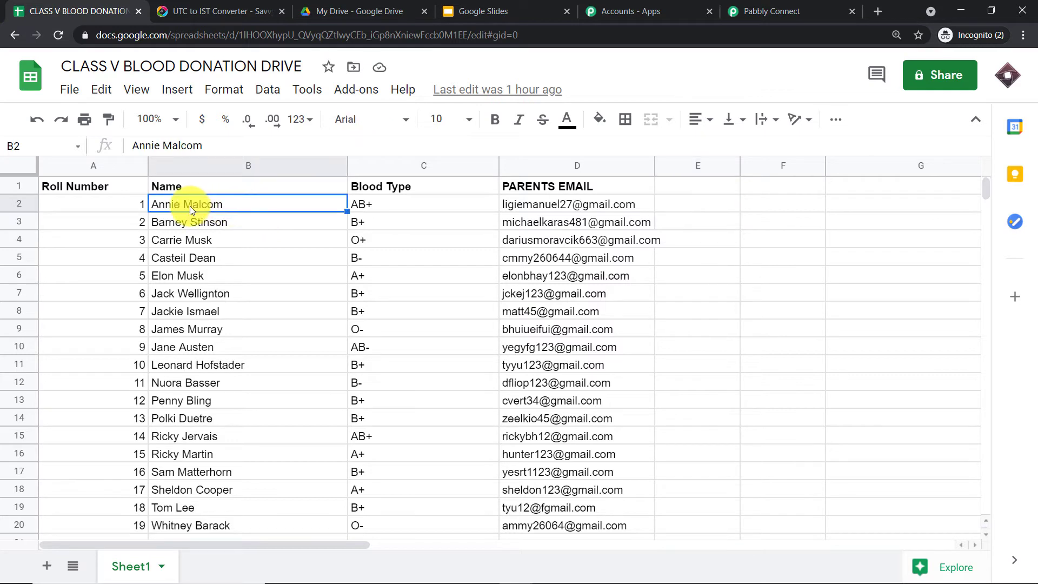
{"action": "left_click", "coordinate": [188, 222]}
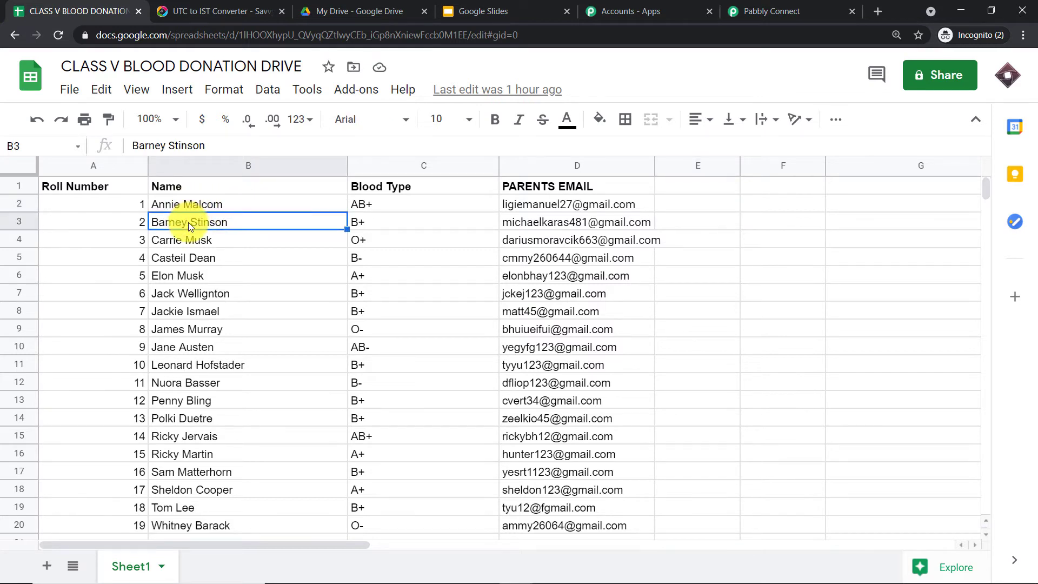
{"action": "left_click", "coordinate": [185, 242]}
{"action": "left_click", "coordinate": [186, 255]}
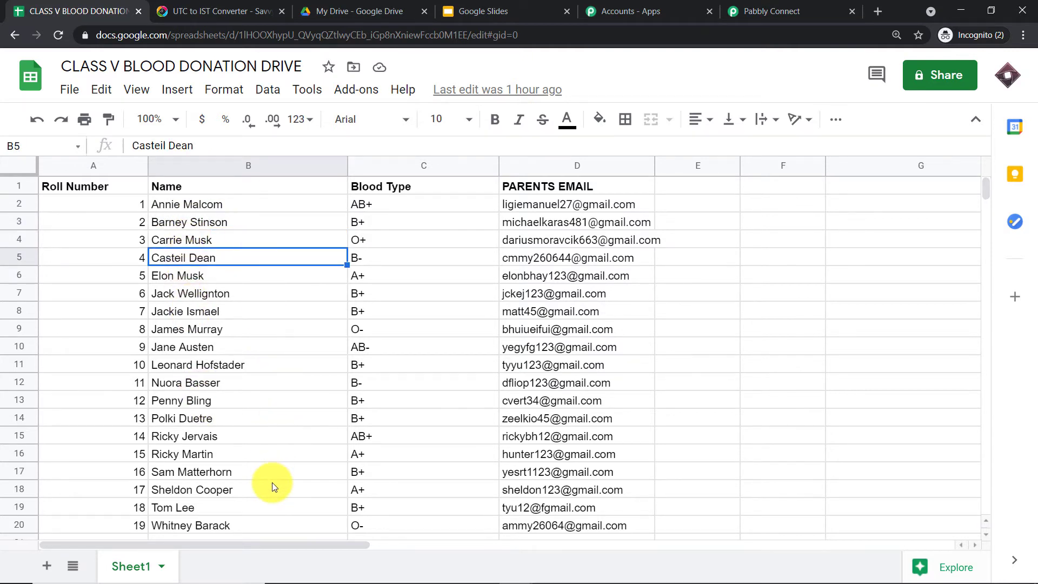
{"action": "scroll", "coordinate": [271, 482], "scroll_direction": "down", "scroll_amount": 1}
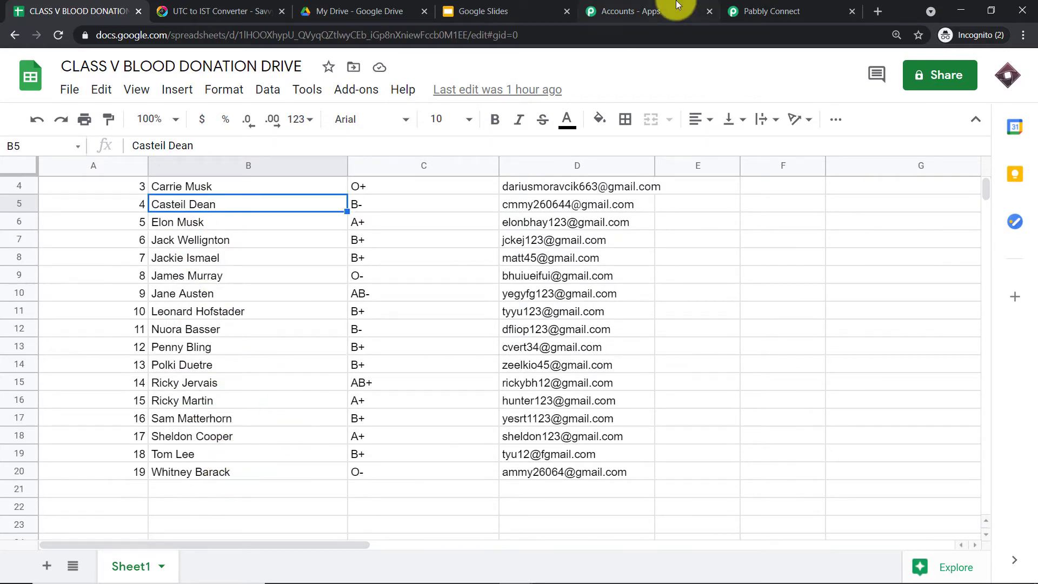
{"action": "scroll", "coordinate": [398, 232], "scroll_direction": "up", "scroll_amount": 1}
Return to the workflow, turn off Simple Response for the Get Row(s) action, and save it with a new test request.
{"action": "left_click", "coordinate": [752, 11]}
{"action": "scroll", "coordinate": [580, 174], "scroll_direction": "up", "scroll_amount": 5}
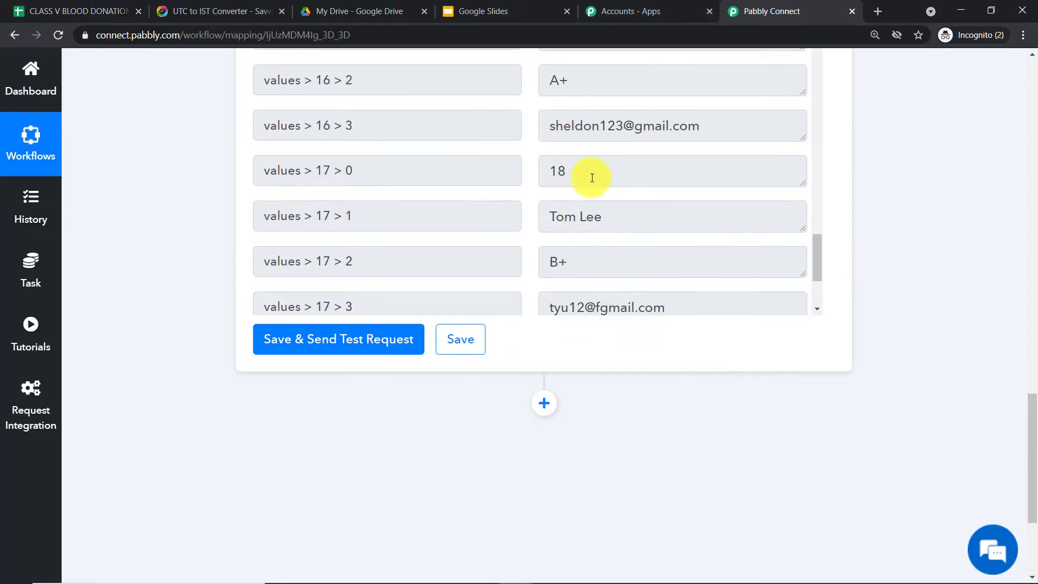
{"action": "left_click", "coordinate": [1032, 365]}
{"action": "left_click_drag", "start_coordinate": [1032, 366], "coordinate": [1033, 372]}
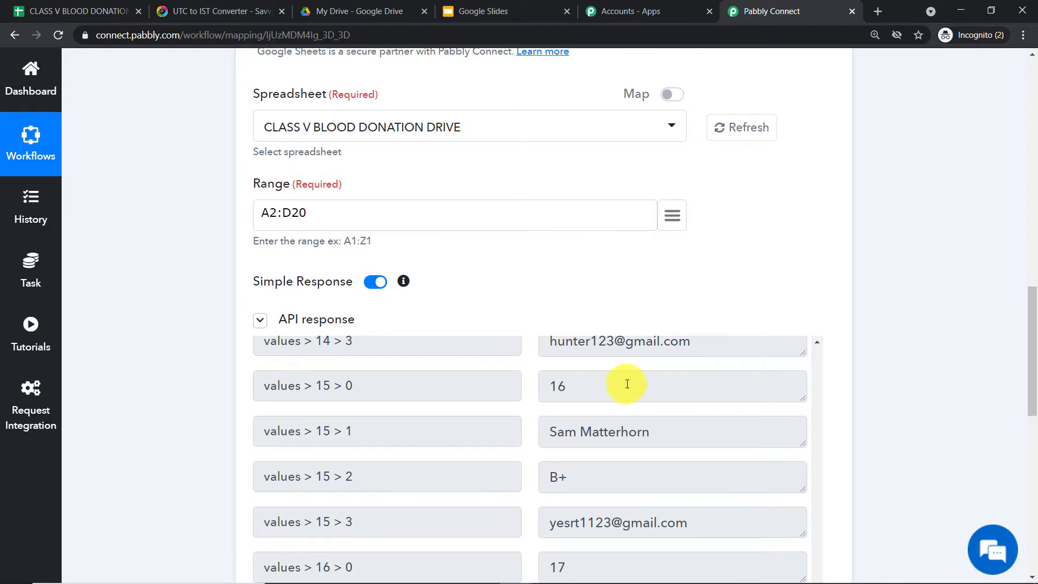
{"action": "scroll", "coordinate": [626, 378], "scroll_direction": "up", "scroll_amount": 8}
{"action": "scroll", "coordinate": [626, 372], "scroll_direction": "up", "scroll_amount": 20}
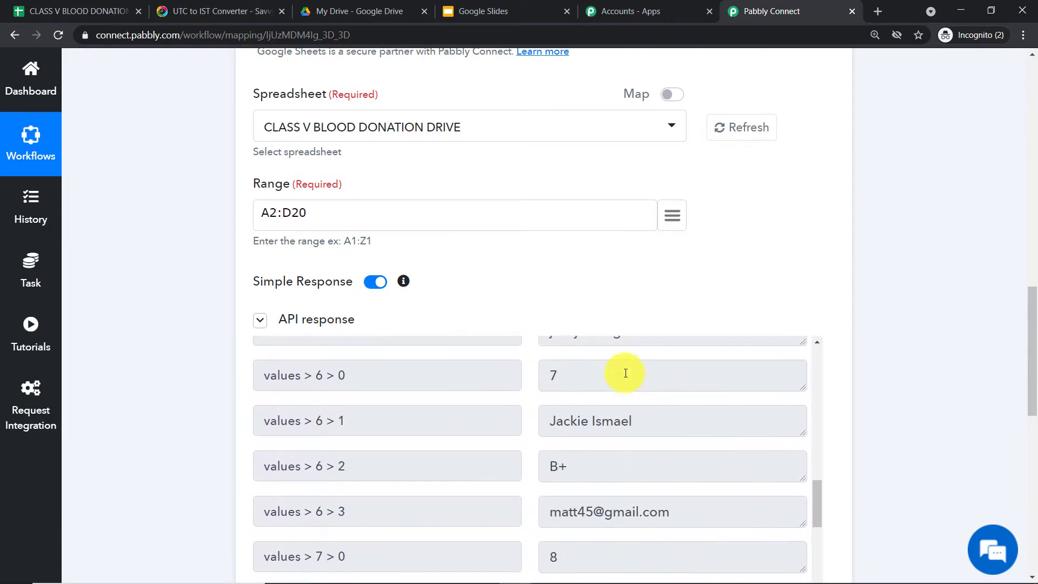
{"action": "scroll", "coordinate": [619, 375], "scroll_direction": "up", "scroll_amount": 14}
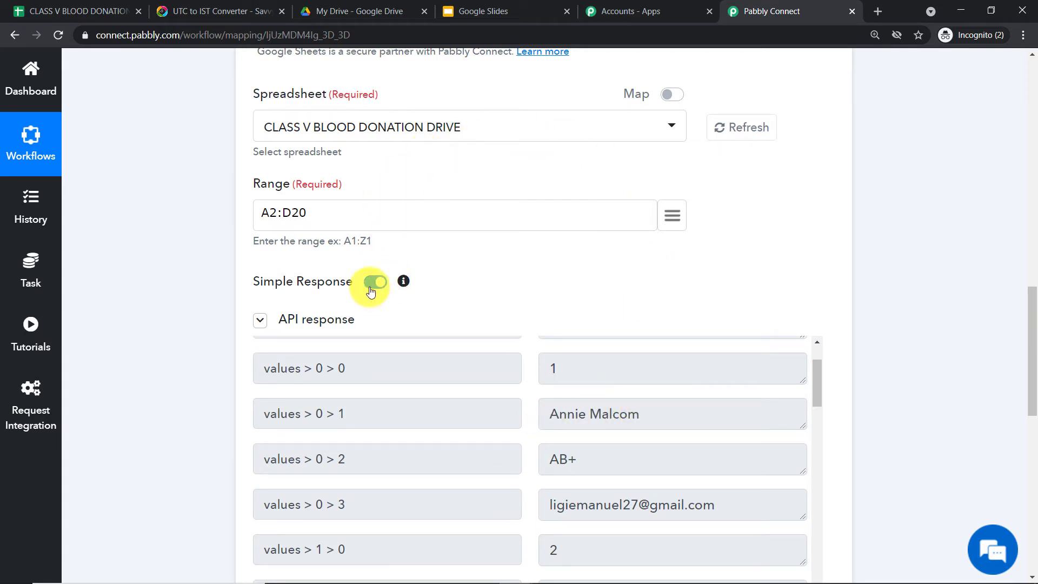
{"action": "scroll", "coordinate": [1029, 300], "scroll_direction": "down", "scroll_amount": 6}
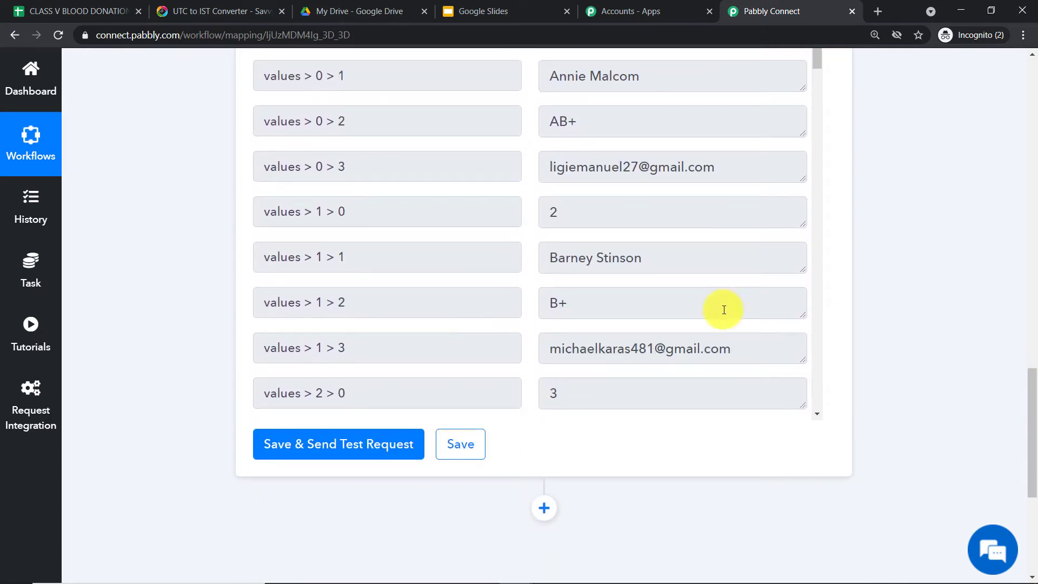
{"action": "left_click", "coordinate": [354, 445]}
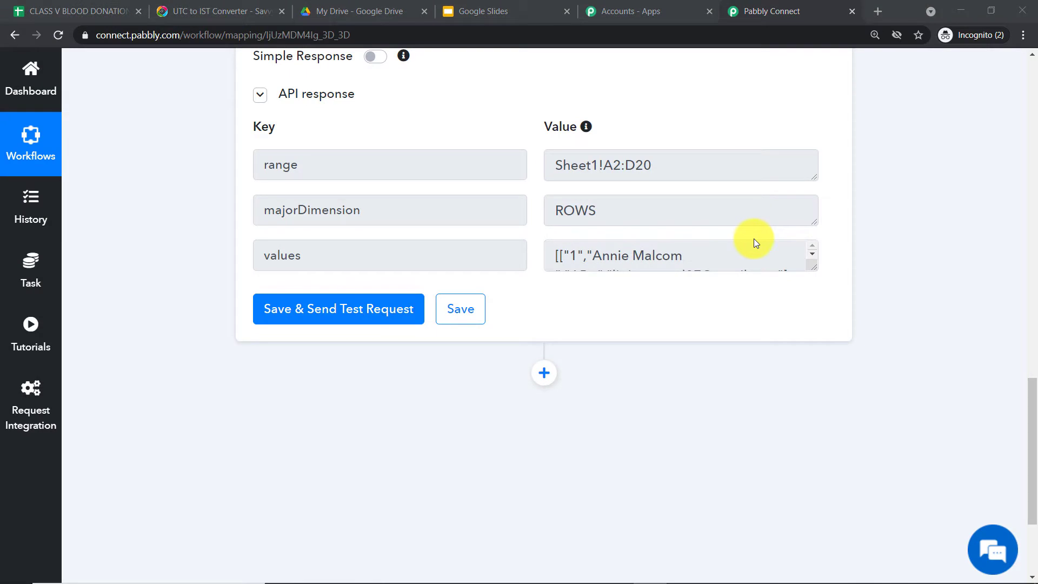
Enlarge the values field in the Get Row(s) response and examine its full student list alongside the spreadsheet.
{"action": "left_click_drag", "start_coordinate": [813, 267], "coordinate": [805, 512]}
{"action": "scroll", "coordinate": [722, 358], "scroll_direction": "down", "scroll_amount": 8}
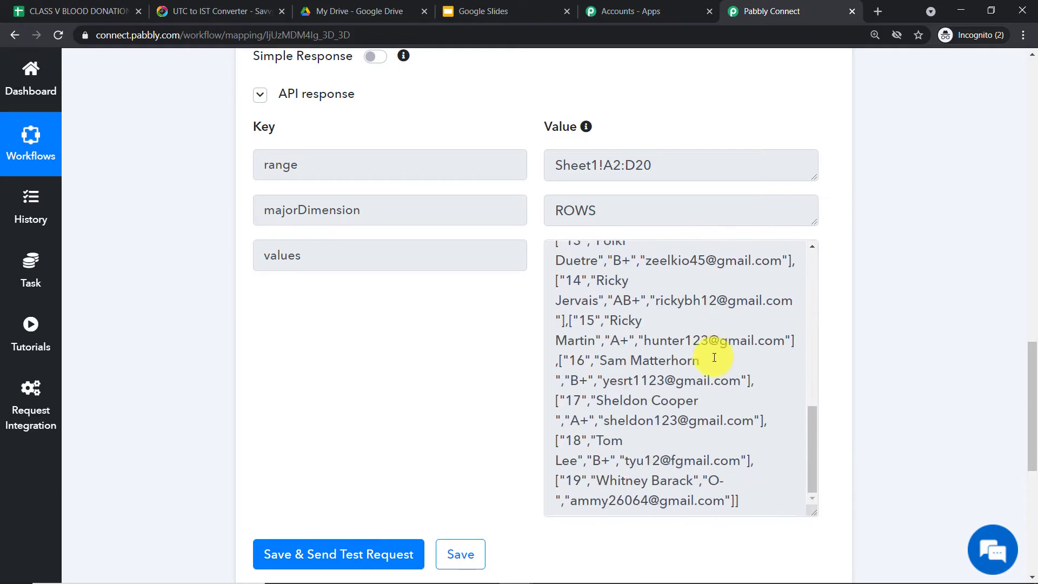
{"action": "scroll", "coordinate": [703, 348], "scroll_direction": "up", "scroll_amount": 8}
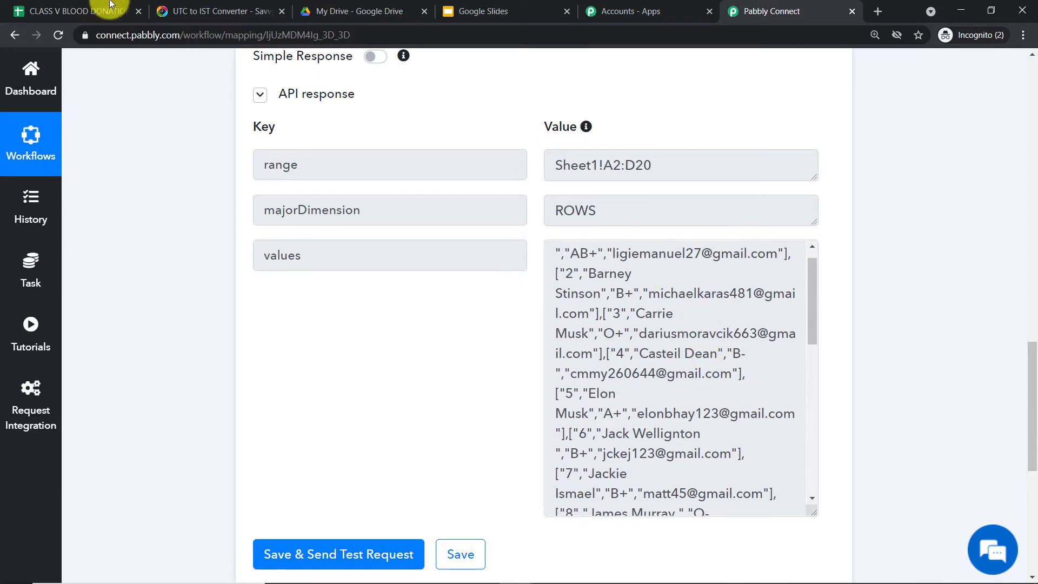
{"action": "left_click", "coordinate": [97, 12]}
{"action": "left_click", "coordinate": [760, 11]}
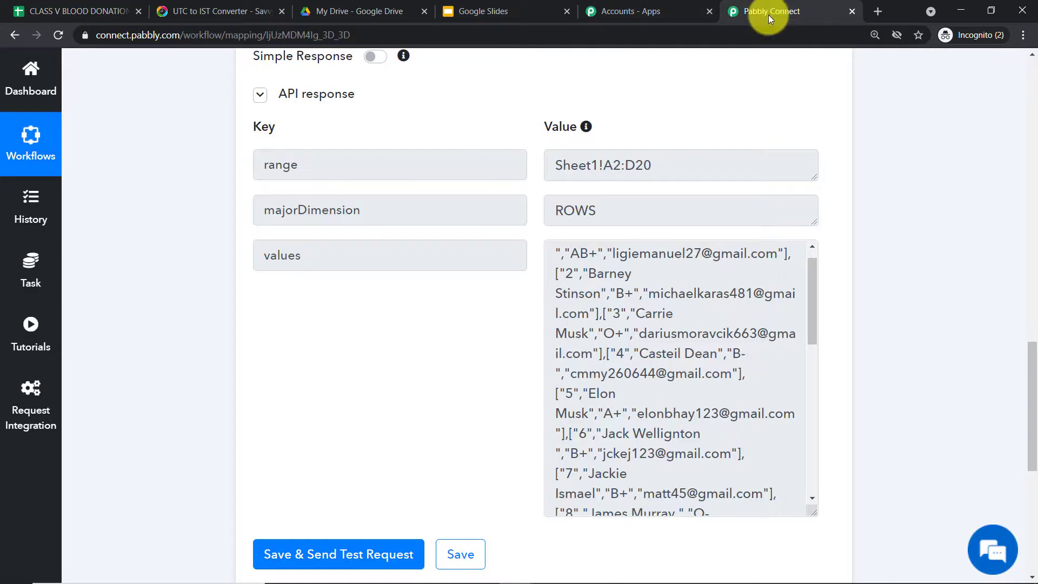
{"action": "scroll", "coordinate": [695, 294], "scroll_direction": "up", "scroll_amount": 1}
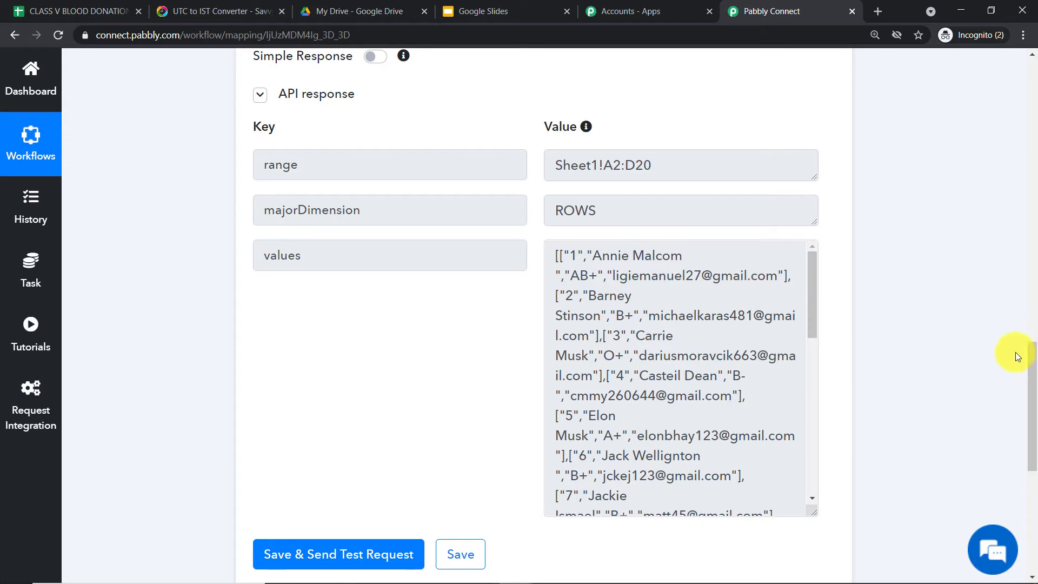
Add a new action step below the Get Row(s) action and choose Iterator as its app.
{"action": "scroll", "coordinate": [1022, 371], "scroll_direction": "down", "scroll_amount": 5}
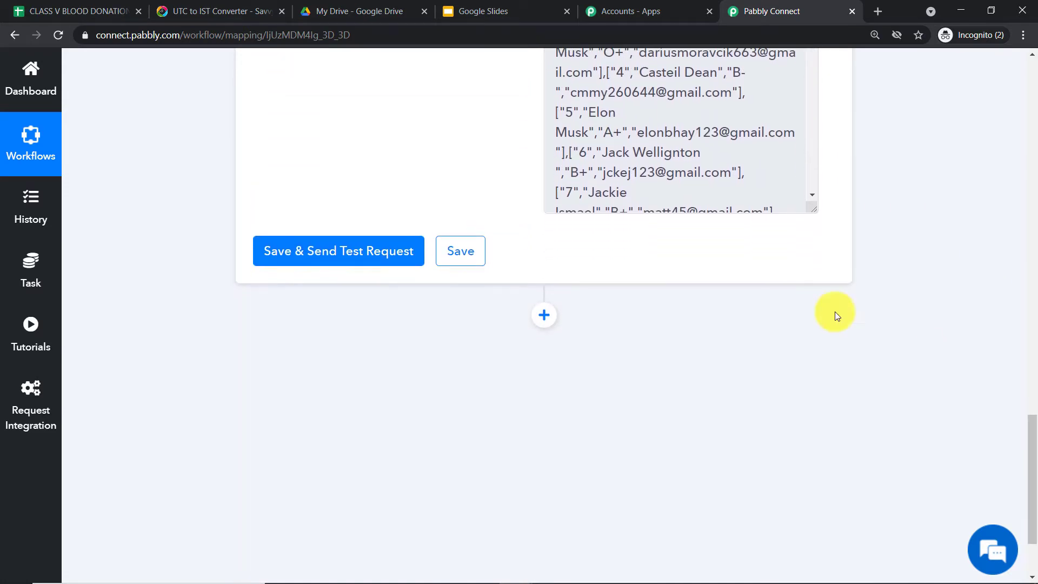
{"action": "left_click", "coordinate": [541, 315]}
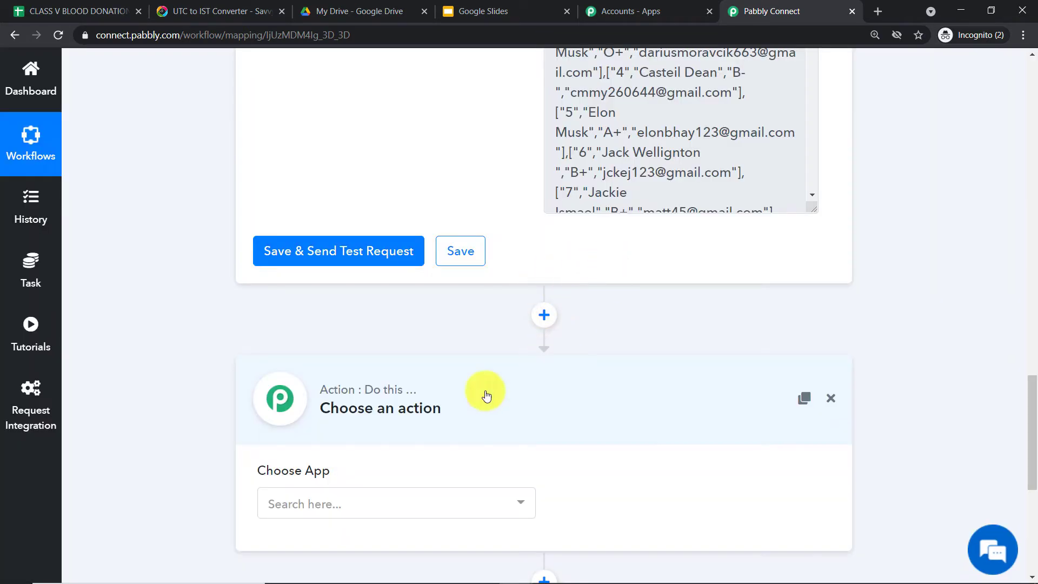
{"action": "left_click", "coordinate": [356, 508]}
{"action": "type", "text": "iter"}
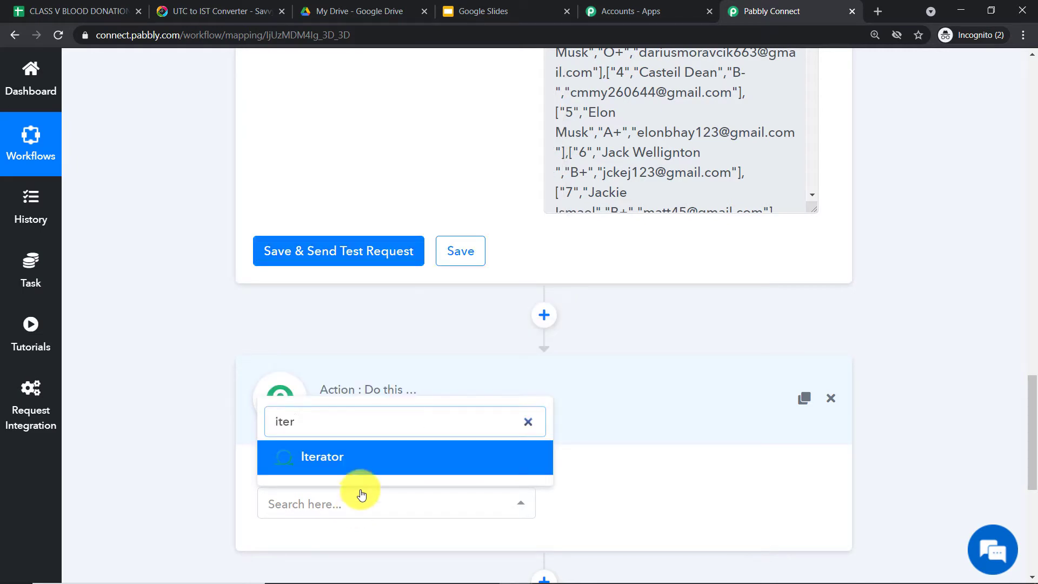
{"action": "left_click", "coordinate": [377, 456]}
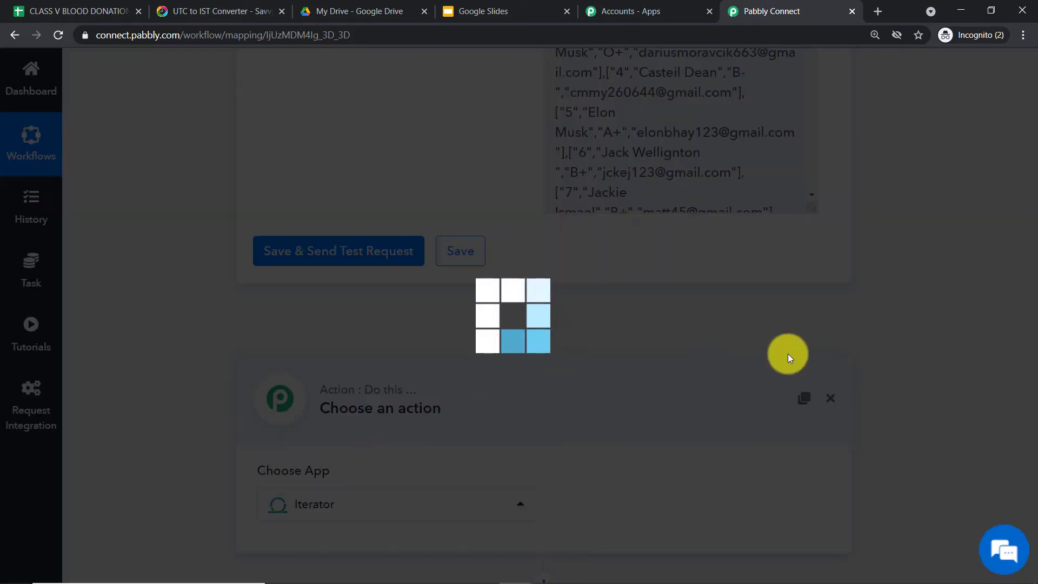
Review the Get Row(s) values against the names and parent emails in the blood donation spreadsheet, down to its last row.
{"action": "scroll", "coordinate": [919, 378], "scroll_direction": "down", "scroll_amount": 2}
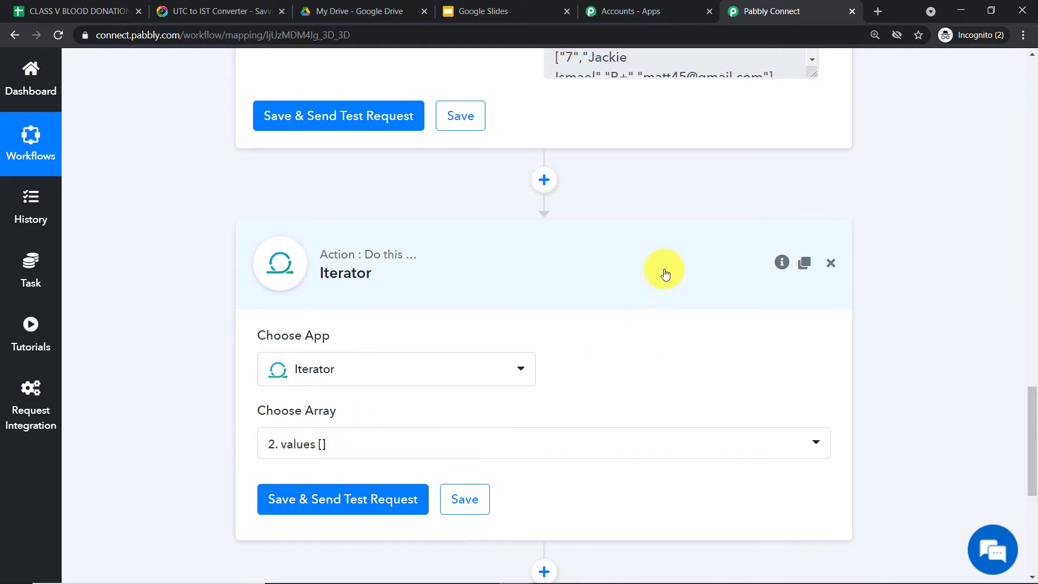
{"action": "scroll", "coordinate": [662, 271], "scroll_direction": "up", "scroll_amount": 2}
{"action": "scroll", "coordinate": [679, 241], "scroll_direction": "up", "scroll_amount": 4}
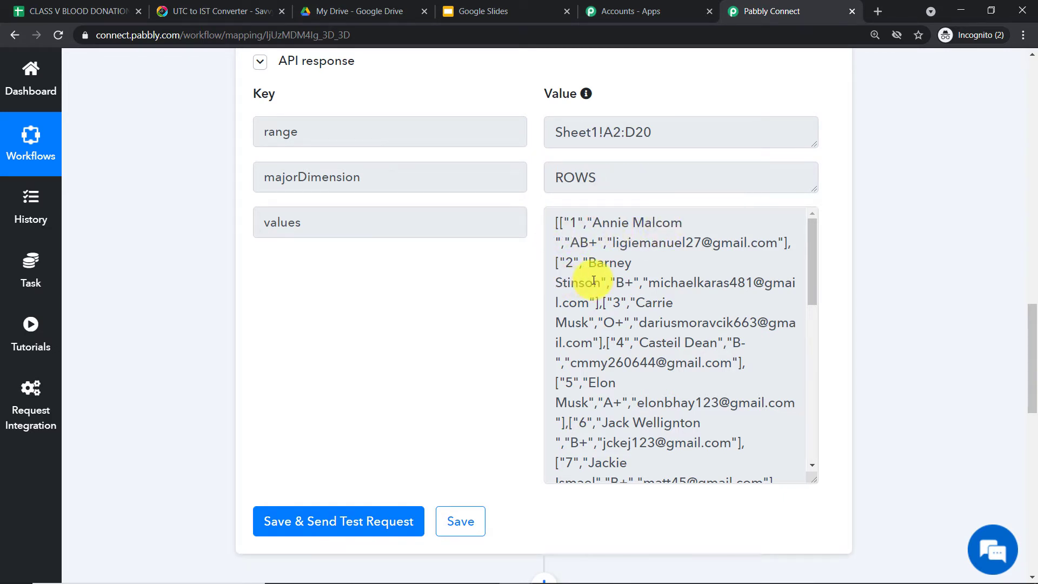
{"action": "left_click", "coordinate": [80, 12]}
{"action": "left_click", "coordinate": [180, 204]}
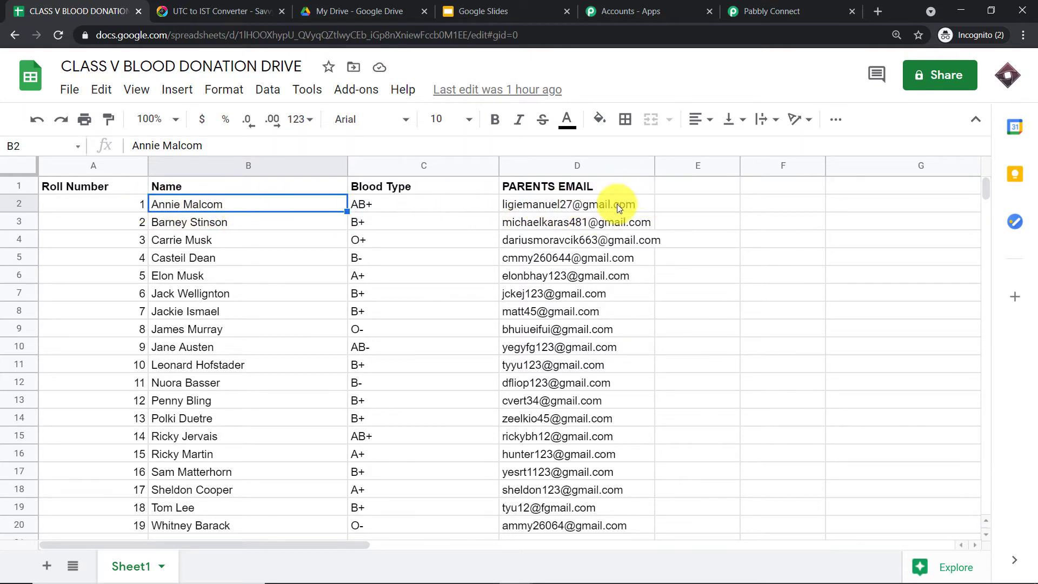
{"action": "mouse_move", "coordinate": [647, 205]}
{"action": "scroll", "coordinate": [618, 281], "scroll_direction": "down", "scroll_amount": 1}
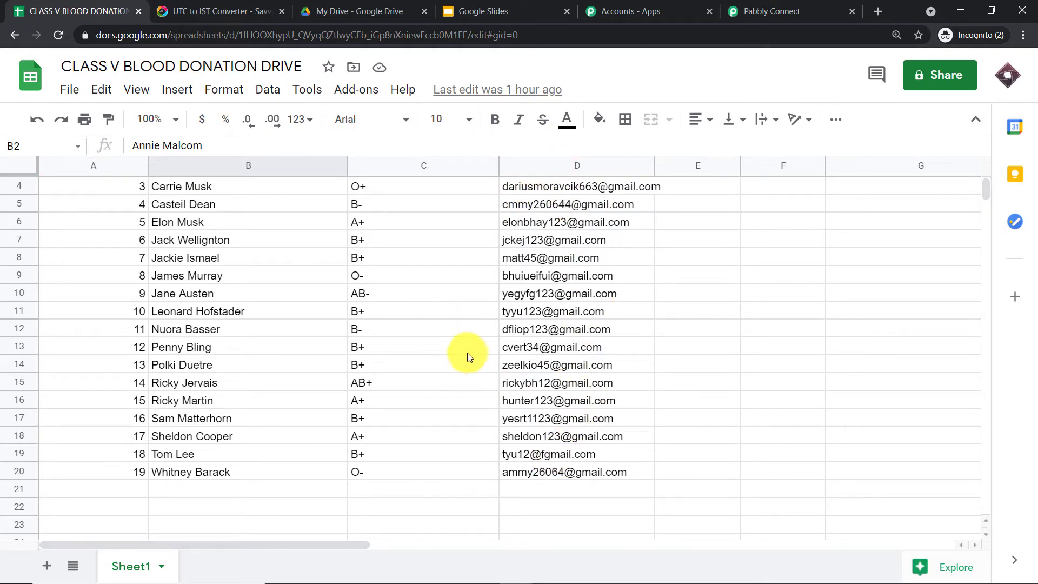
{"action": "scroll", "coordinate": [722, 256], "scroll_direction": "up", "scroll_amount": 1}
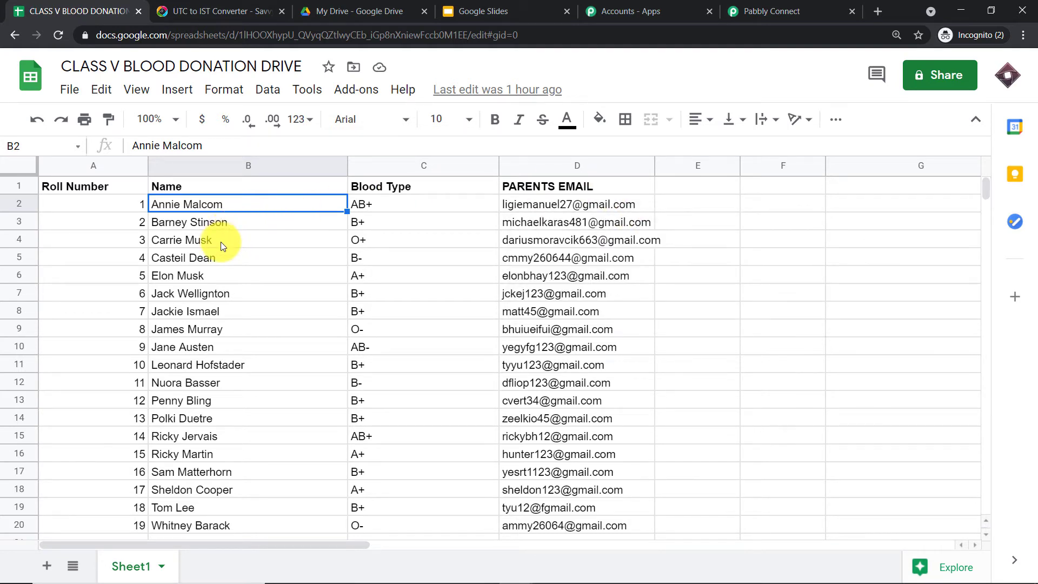
{"action": "scroll", "coordinate": [279, 300], "scroll_direction": "down", "scroll_amount": 1}
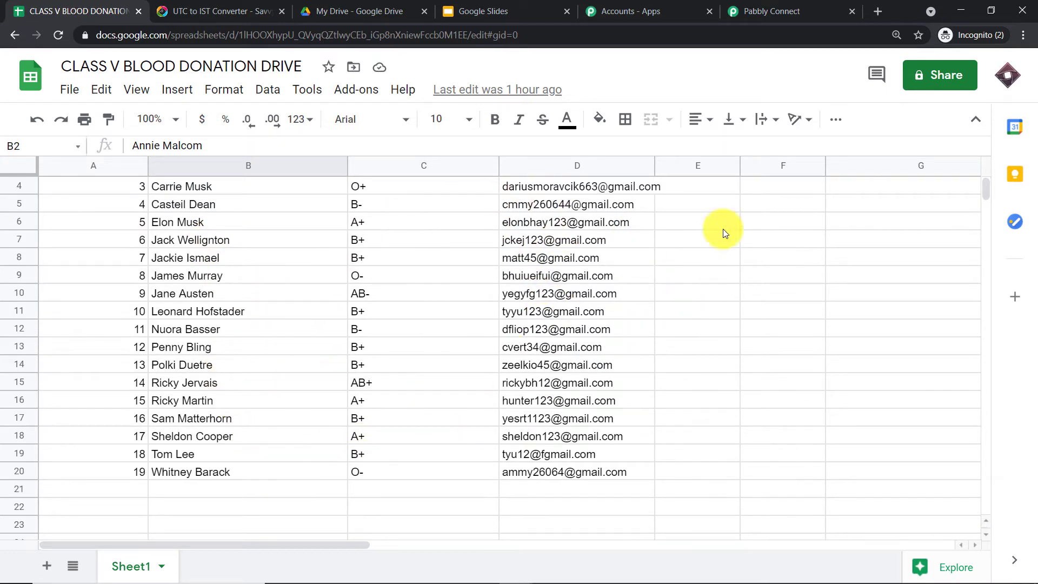
Return to the workflow, save the Iterator action on the values array with a test request, and enlarge its response field.
{"action": "left_click", "coordinate": [771, 10]}
{"action": "scroll", "coordinate": [676, 150], "scroll_direction": "down", "scroll_amount": 3}
{"action": "scroll", "coordinate": [676, 150], "scroll_direction": "down", "scroll_amount": 5}
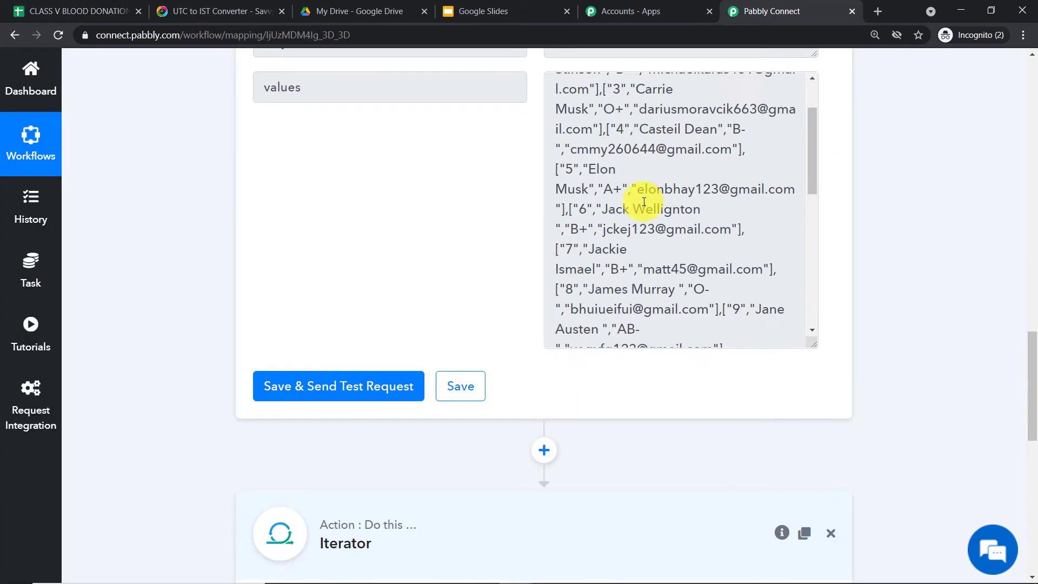
{"action": "scroll", "coordinate": [948, 335], "scroll_direction": "down", "scroll_amount": 5}
{"action": "scroll", "coordinate": [987, 358], "scroll_direction": "down", "scroll_amount": 3}
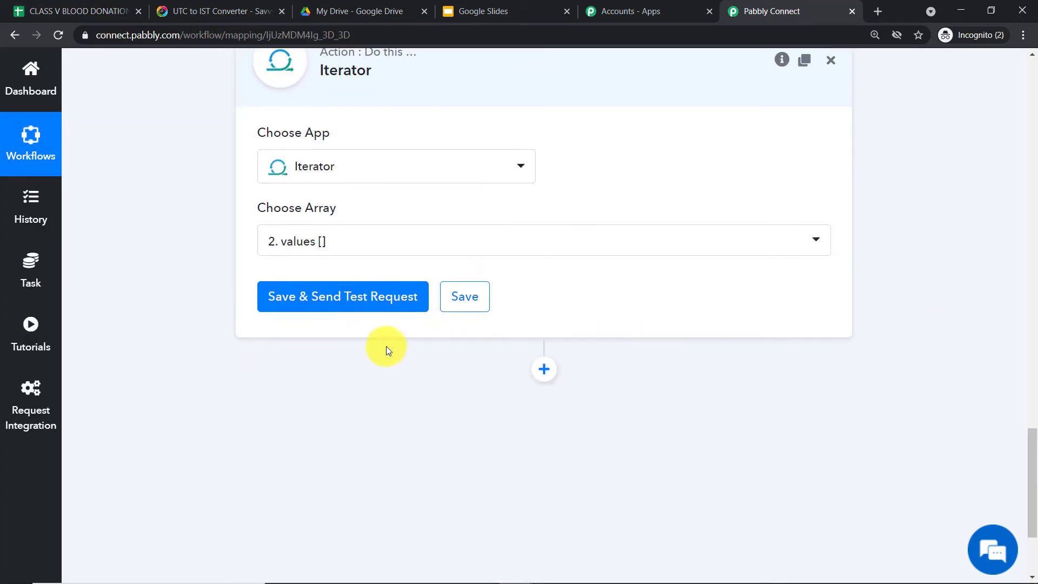
{"action": "left_click", "coordinate": [360, 305]}
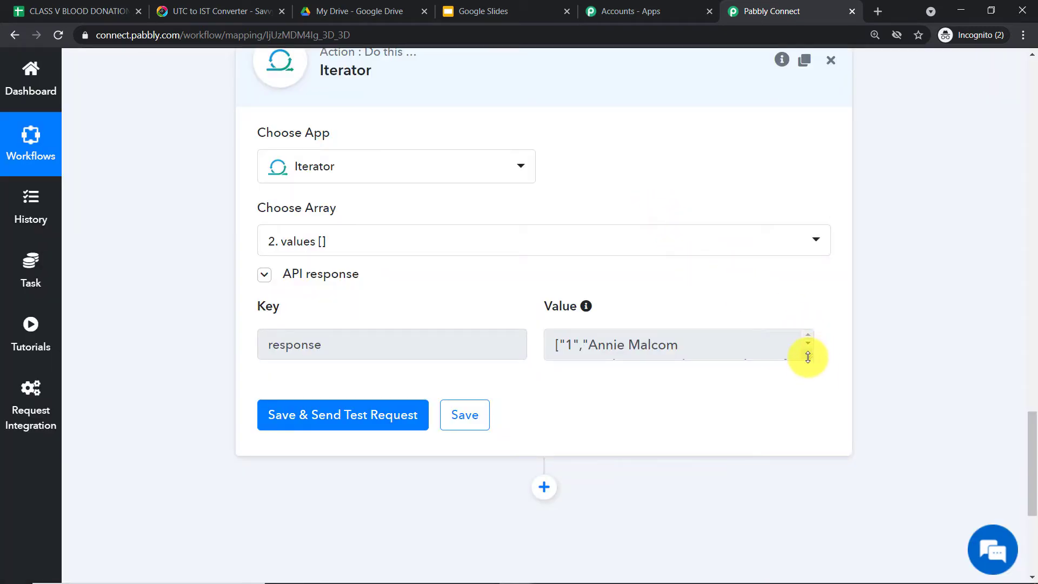
{"action": "left_click_drag", "start_coordinate": [808, 357], "coordinate": [809, 437]}
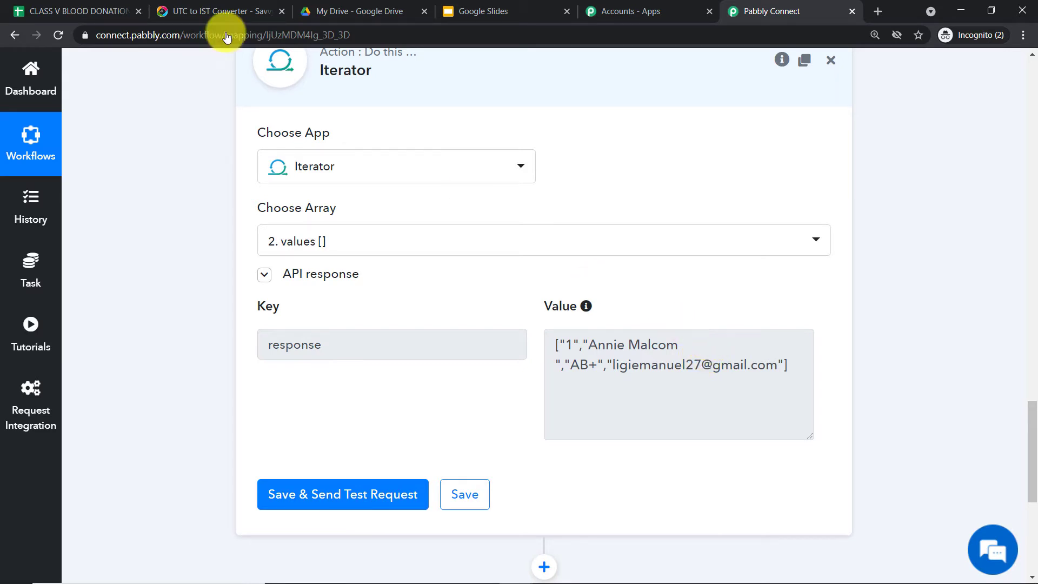
Compare the Iterator's response with the first, second and last student rows in the spreadsheet, and highlight the response value.
{"action": "left_click", "coordinate": [49, 11]}
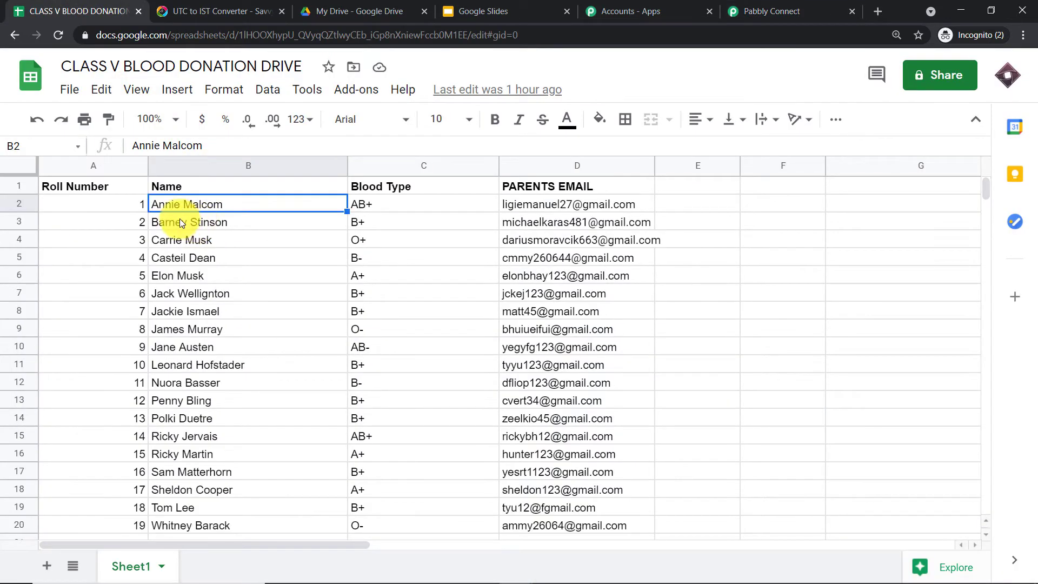
{"action": "left_click", "coordinate": [180, 218]}
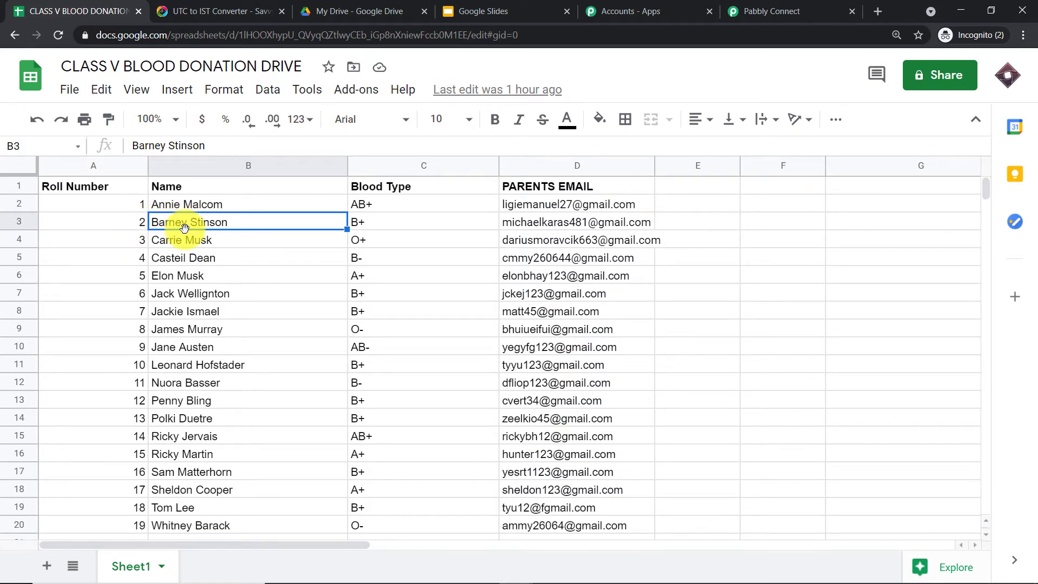
{"action": "left_click", "coordinate": [754, 12]}
{"action": "left_click", "coordinate": [103, 10]}
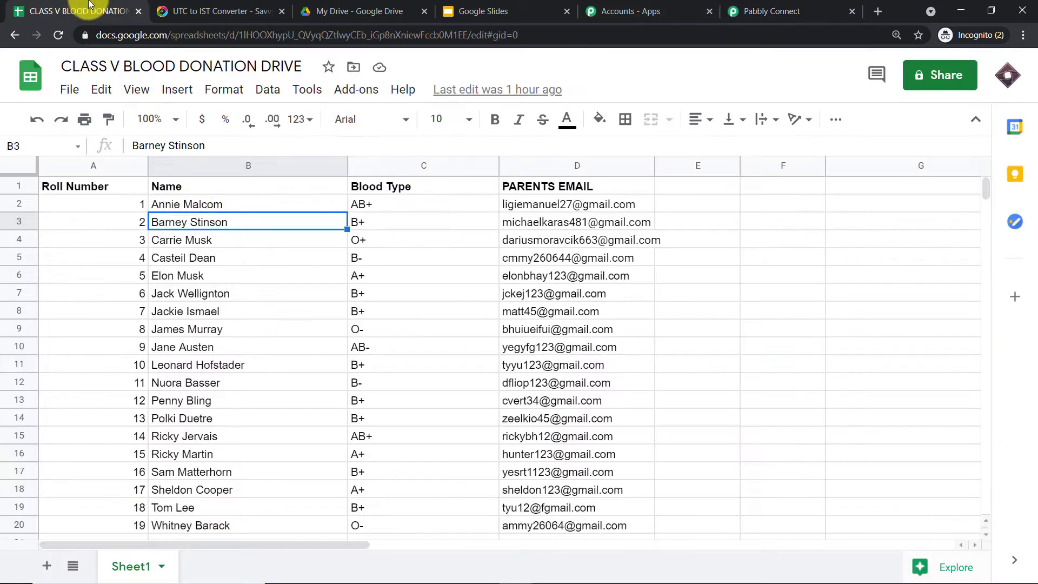
{"action": "scroll", "coordinate": [264, 370], "scroll_direction": "down", "scroll_amount": 1}
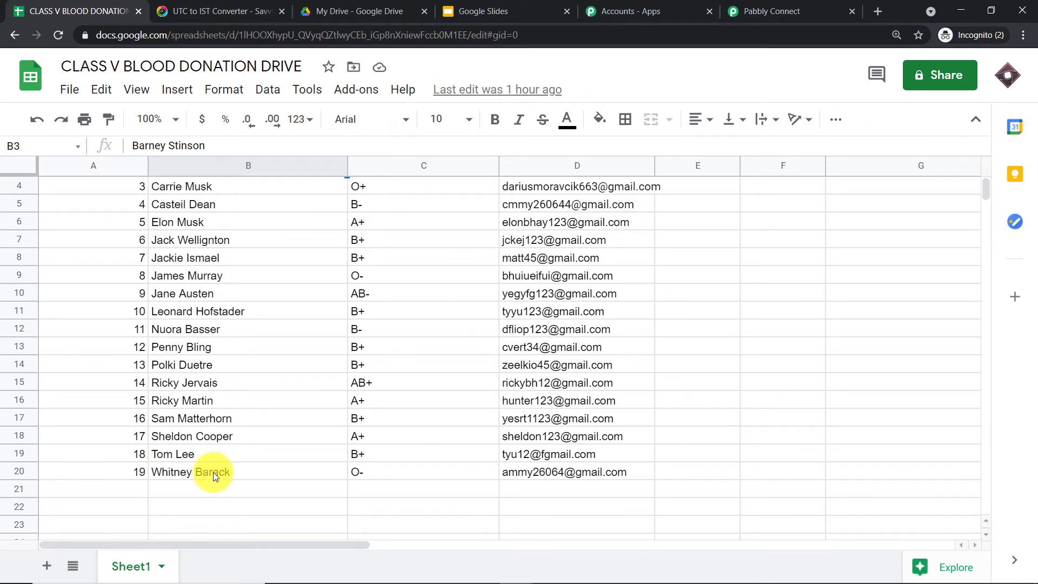
{"action": "left_click", "coordinate": [778, 10]}
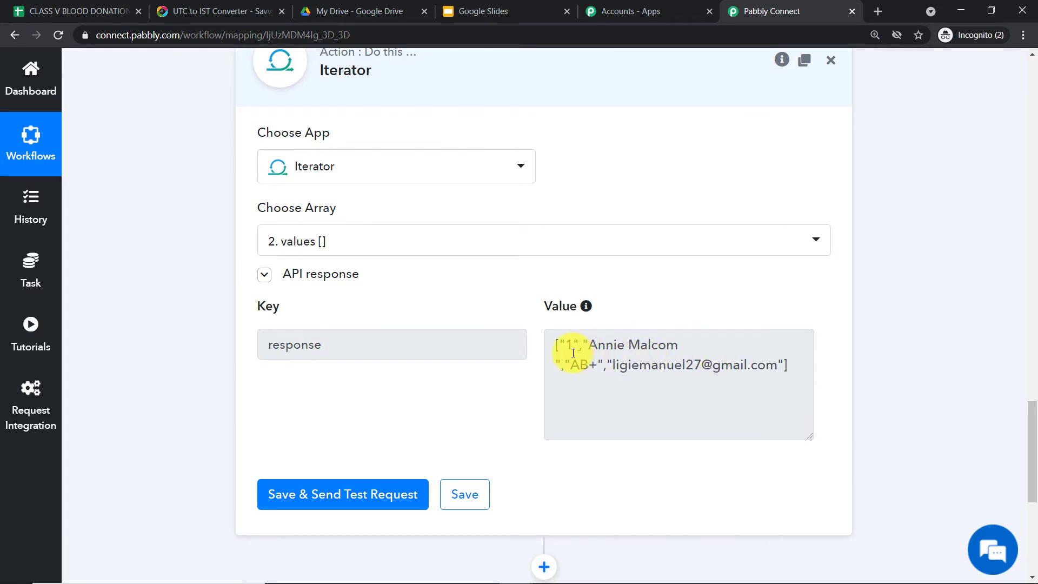
{"action": "left_click_drag", "start_coordinate": [555, 347], "coordinate": [811, 361]}
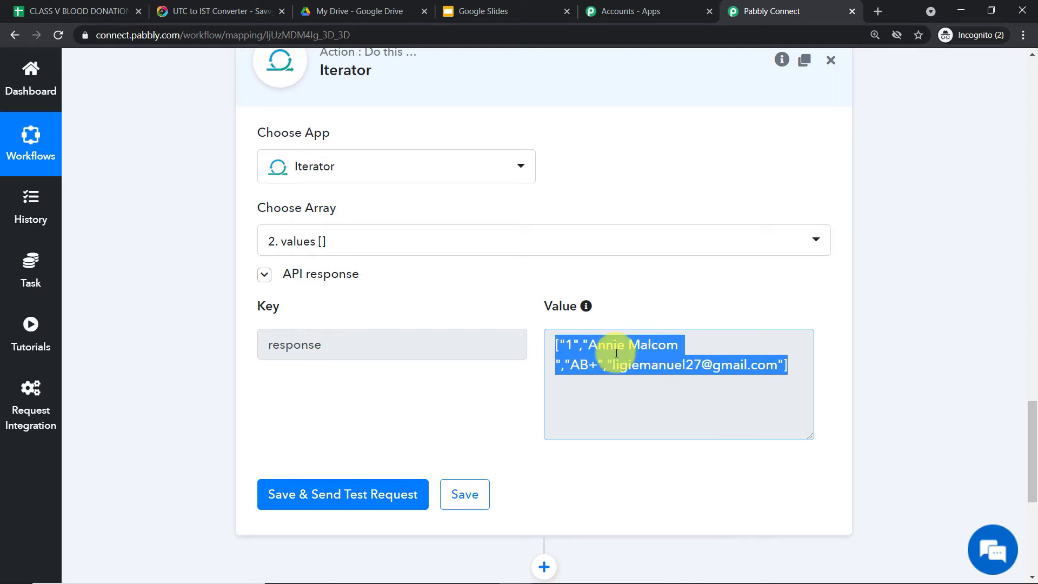
Add a JSON Extractor action below the Iterator with the Extract JSON Data event and connect it.
{"action": "scroll", "coordinate": [799, 359], "scroll_direction": "down", "scroll_amount": 4}
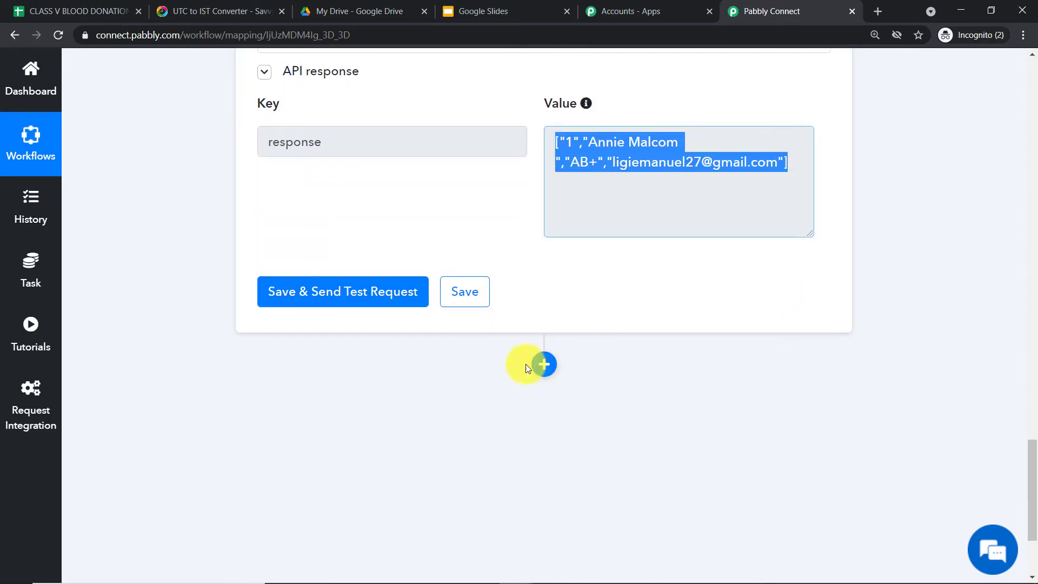
{"action": "left_click", "coordinate": [545, 365]}
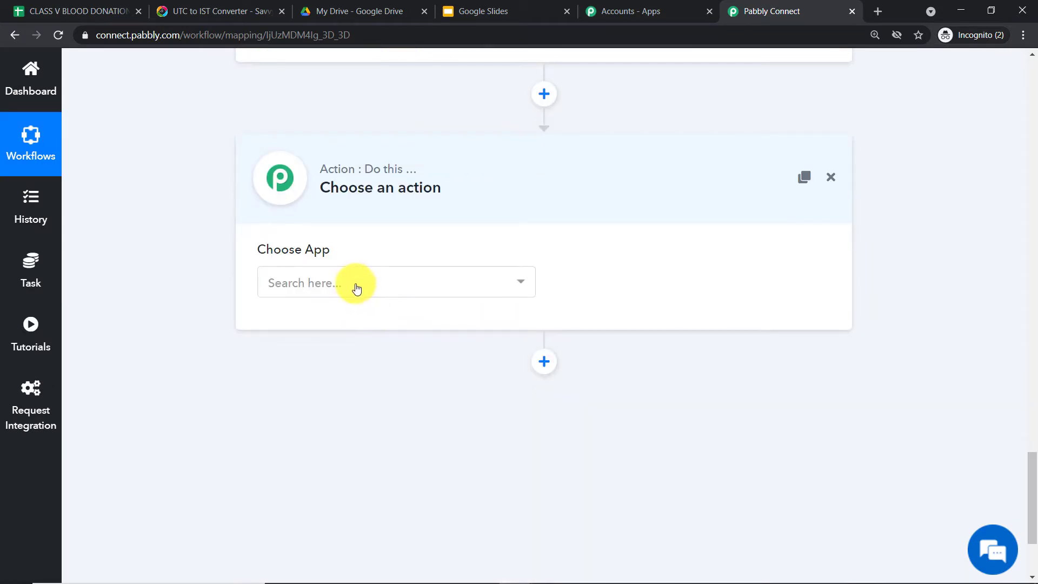
{"action": "left_click", "coordinate": [352, 282]}
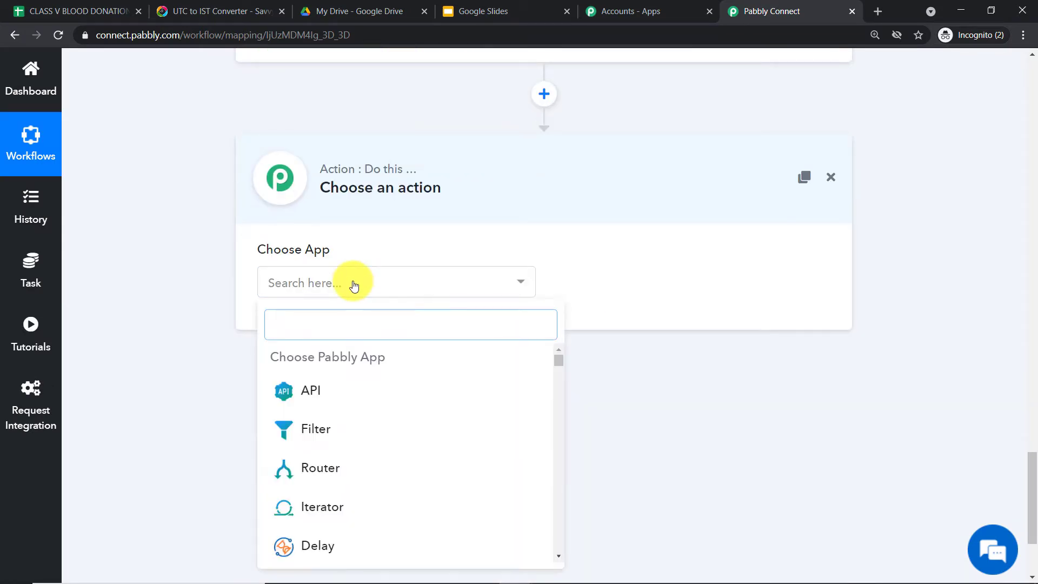
{"action": "type", "text": "json"}
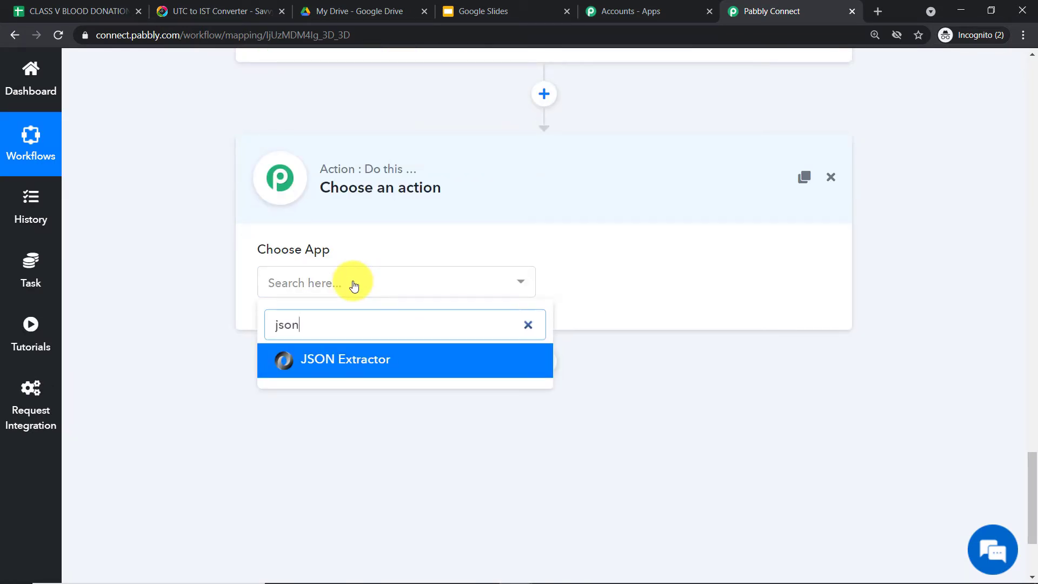
{"action": "left_click", "coordinate": [364, 353]}
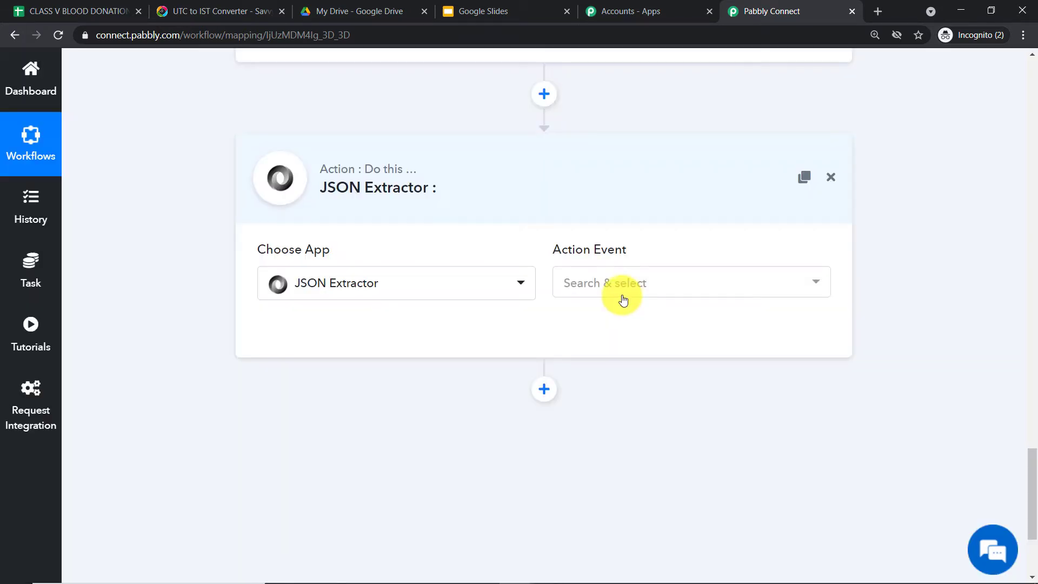
{"action": "left_click", "coordinate": [621, 285]}
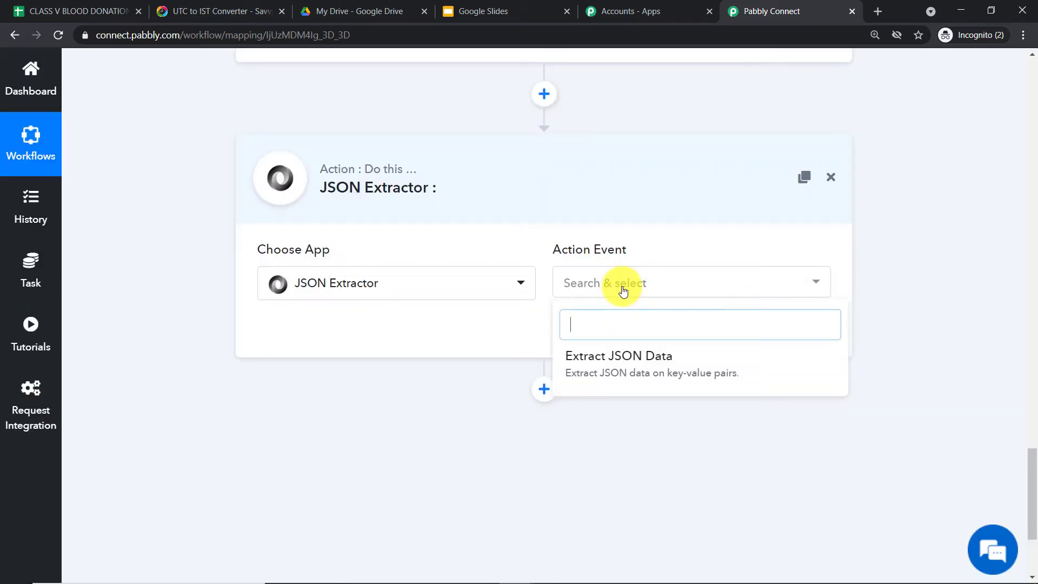
{"action": "left_click", "coordinate": [643, 371]}
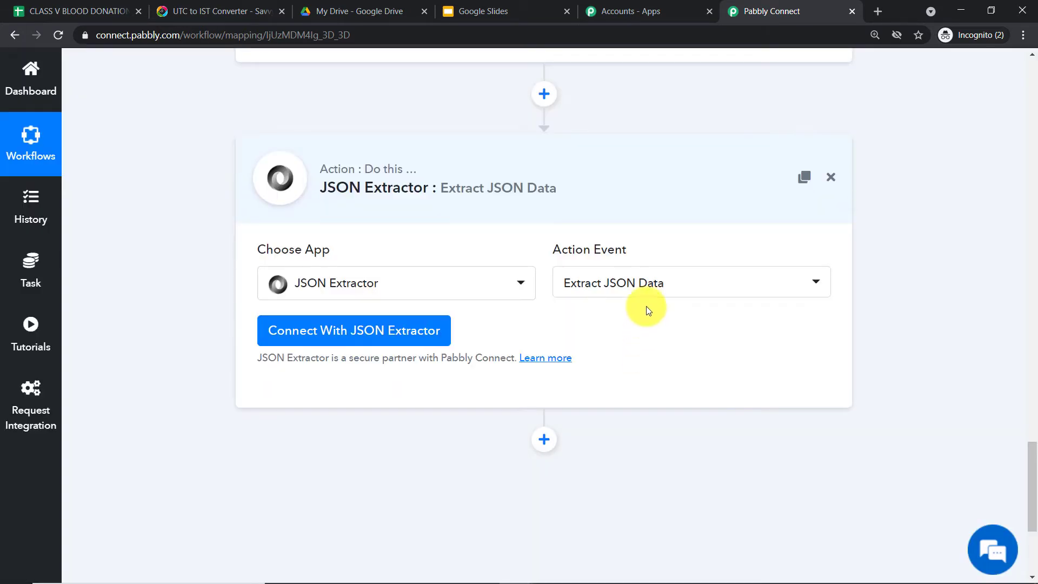
{"action": "left_click", "coordinate": [363, 342]}
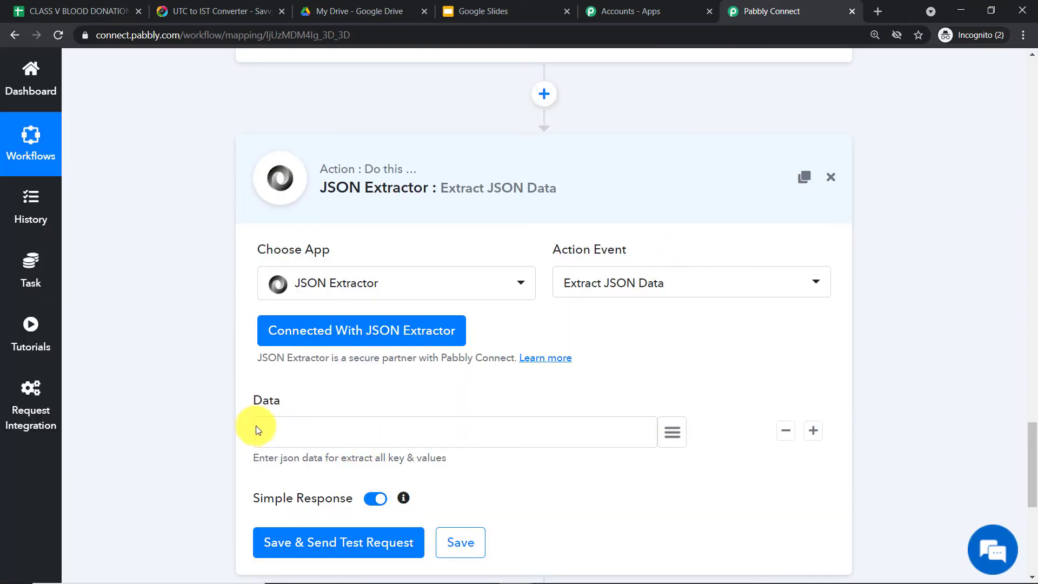
Map the Iterator's response into the JSON Extractor's Data field and save the action with a test request.
{"action": "scroll", "coordinate": [695, 303], "scroll_direction": "up", "scroll_amount": 4}
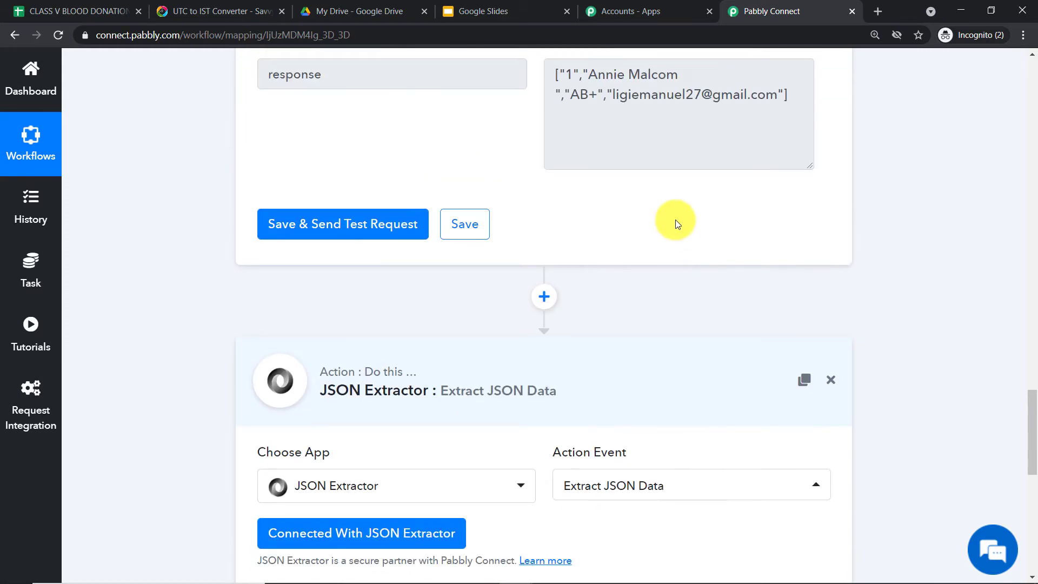
{"action": "scroll", "coordinate": [675, 224], "scroll_direction": "up", "scroll_amount": 3}
{"action": "left_click_drag", "start_coordinate": [787, 231], "coordinate": [556, 213]}
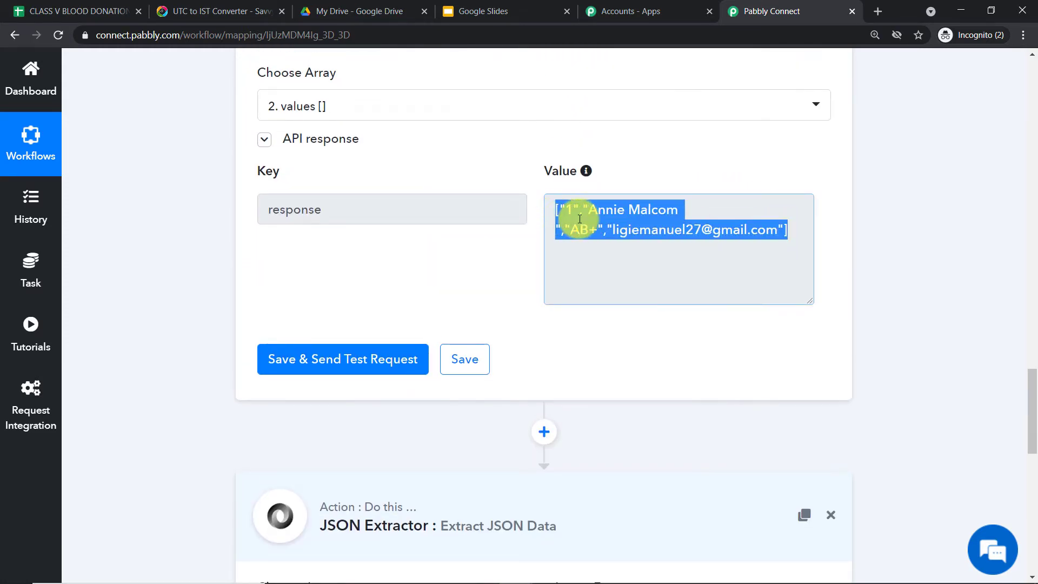
{"action": "scroll", "coordinate": [436, 430], "scroll_direction": "down", "scroll_amount": 5}
{"action": "scroll", "coordinate": [459, 431], "scroll_direction": "down", "scroll_amount": 4}
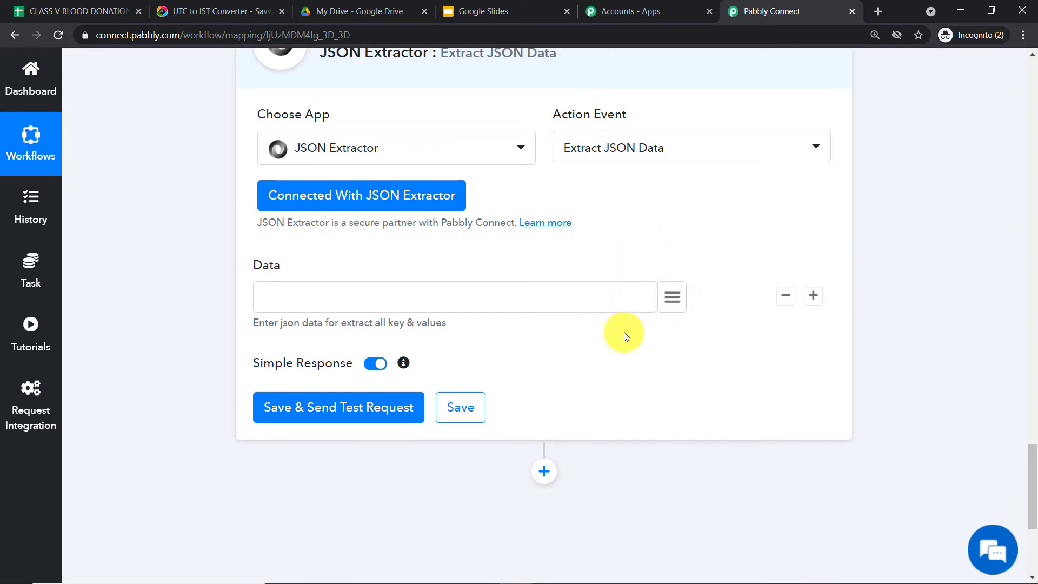
{"action": "left_click", "coordinate": [667, 300]}
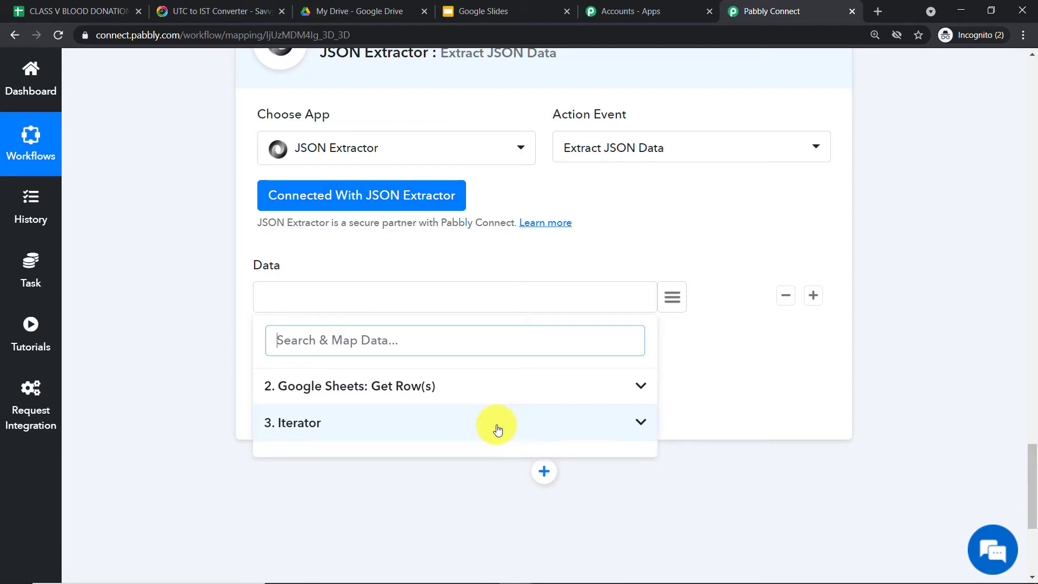
{"action": "left_click", "coordinate": [328, 426]}
{"action": "left_click", "coordinate": [400, 454]}
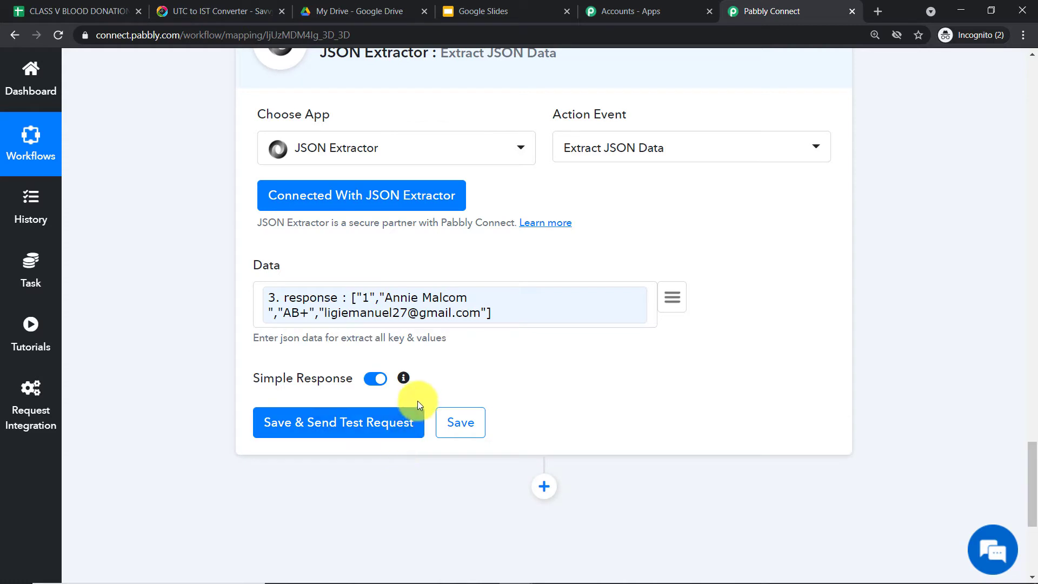
{"action": "left_click", "coordinate": [296, 430]}
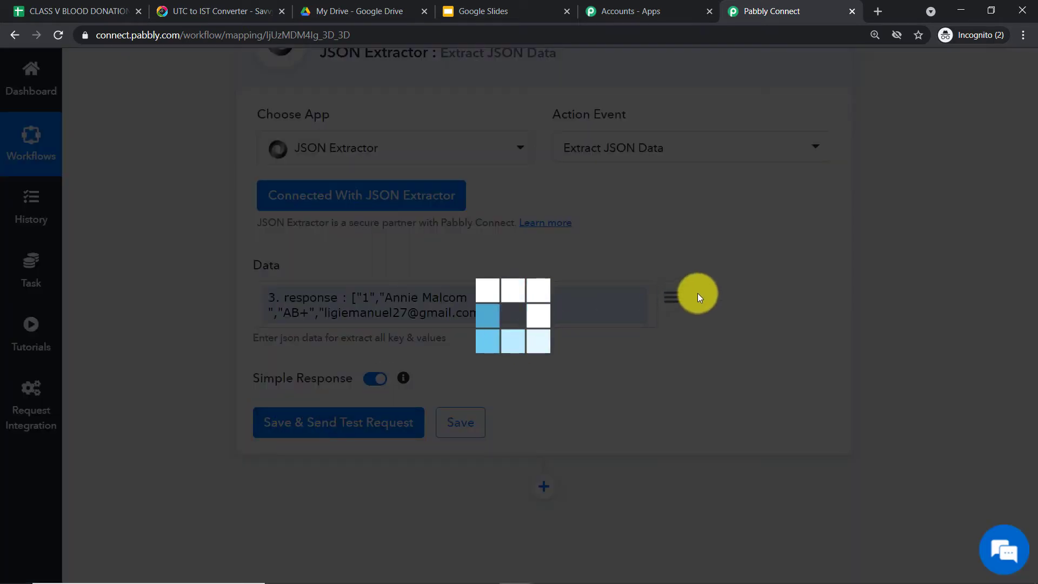
Examine the JSON Extractor response for the separate roll number, name, blood type and parent email values.
{"action": "scroll", "coordinate": [720, 306], "scroll_direction": "down", "scroll_amount": 5}
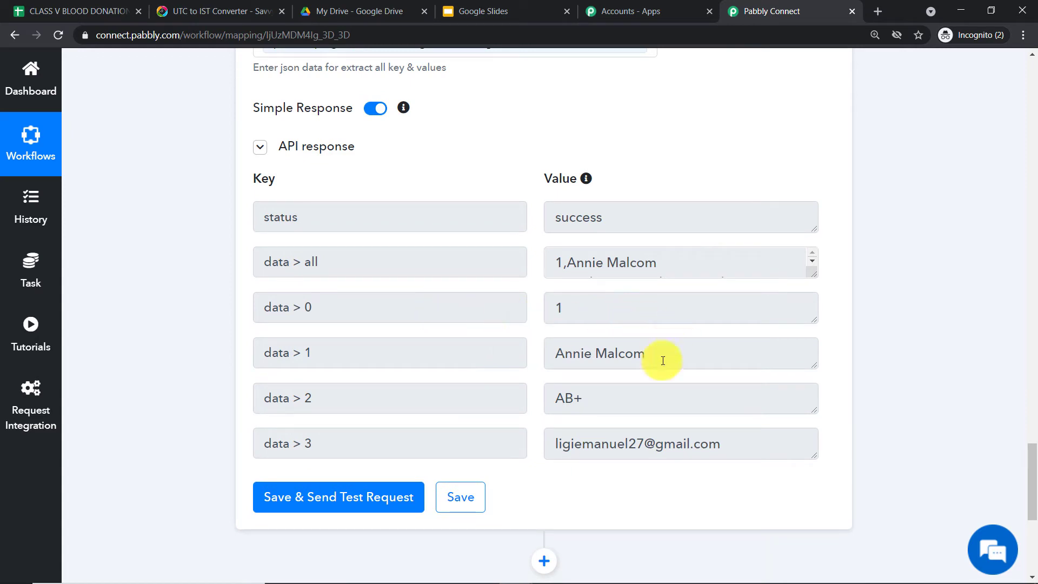
{"action": "scroll", "coordinate": [795, 266], "scroll_direction": "up", "scroll_amount": 5}
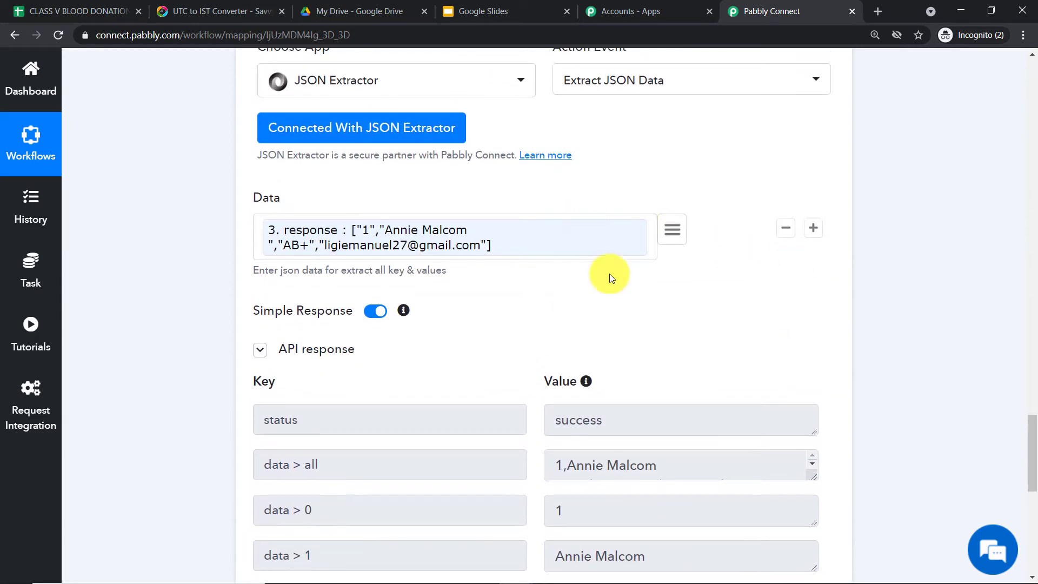
{"action": "scroll", "coordinate": [609, 273], "scroll_direction": "down", "scroll_amount": 4}
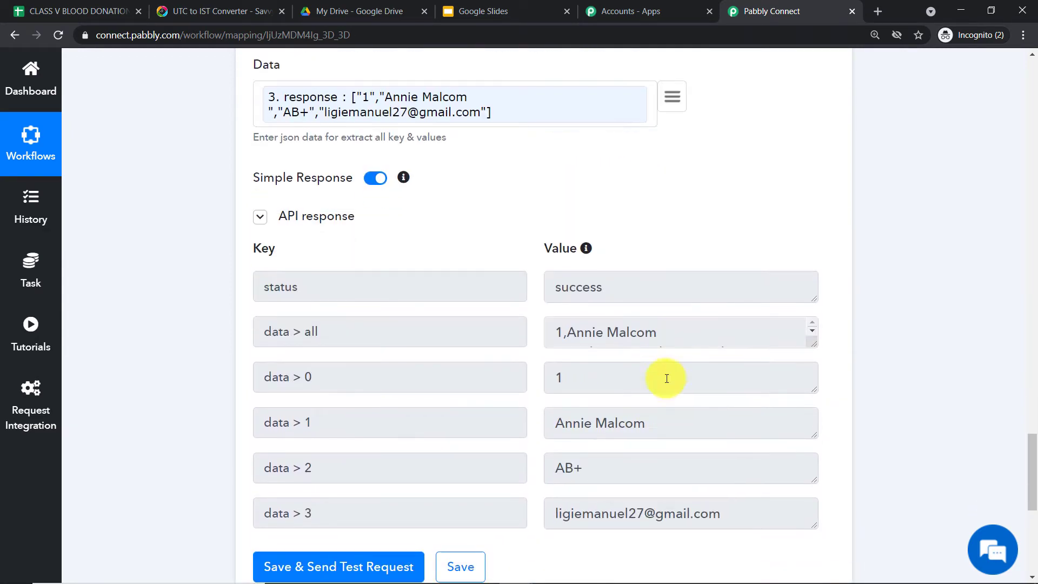
{"action": "left_click", "coordinate": [560, 377]}
{"action": "key", "text": "BackSpace"}
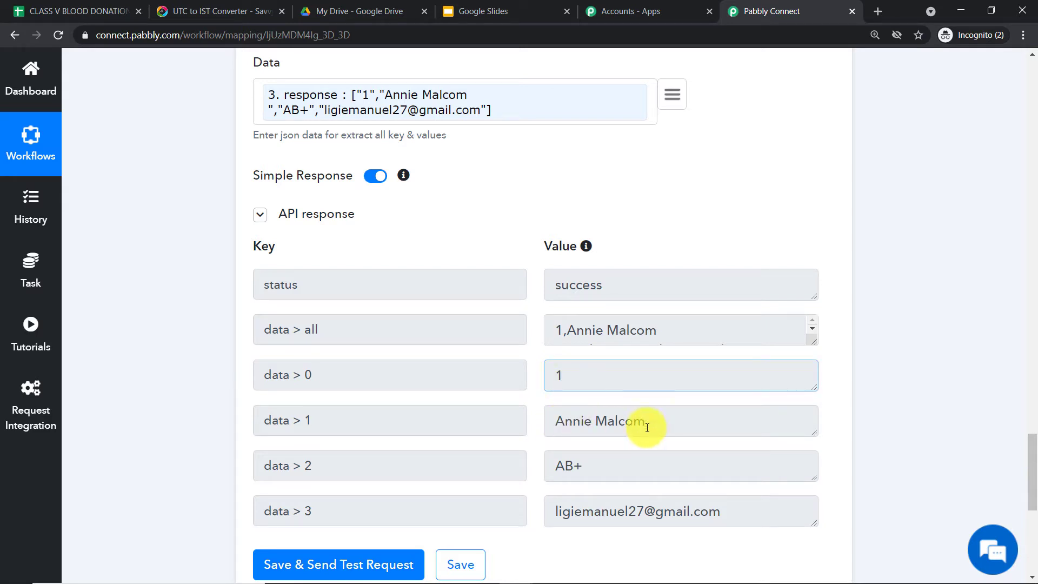
{"action": "scroll", "coordinate": [584, 433], "scroll_direction": "down", "scroll_amount": 1}
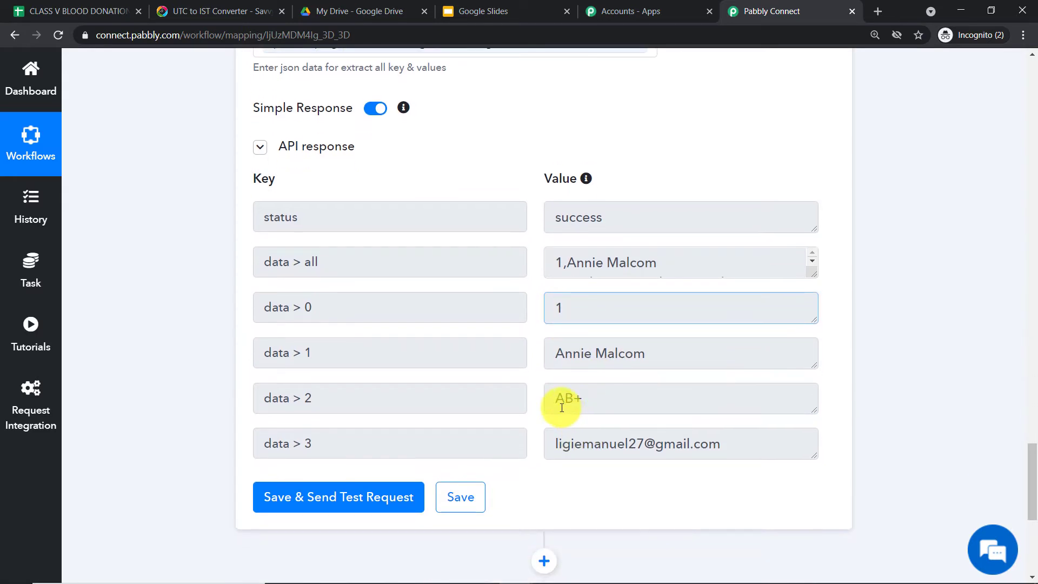
Add a Google Slides action below the JSON Extractor with the Create Presentation From Template event.
{"action": "scroll", "coordinate": [630, 427], "scroll_direction": "down", "scroll_amount": 1}
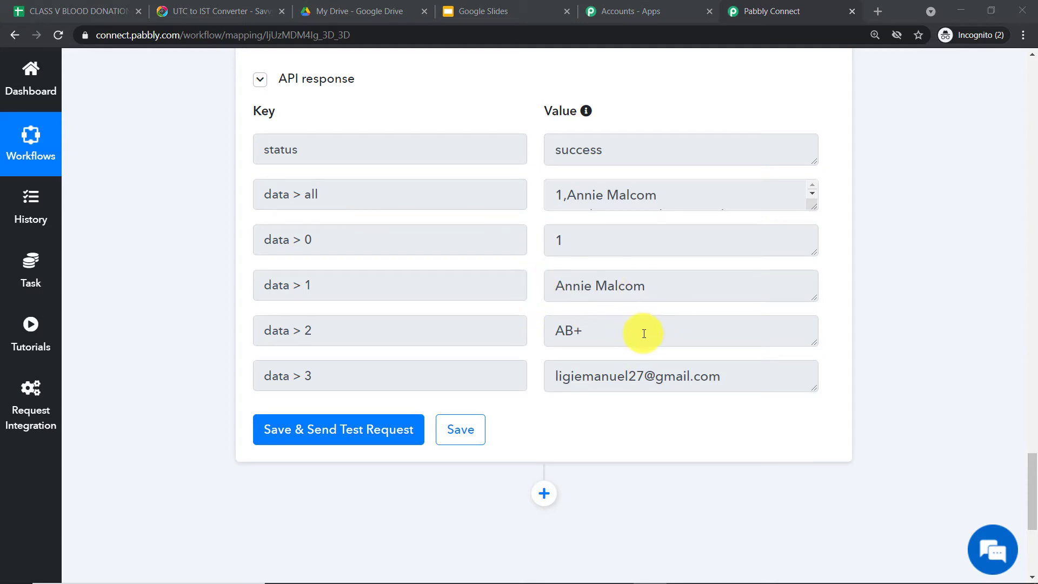
{"action": "scroll", "coordinate": [655, 320], "scroll_direction": "down", "scroll_amount": 2}
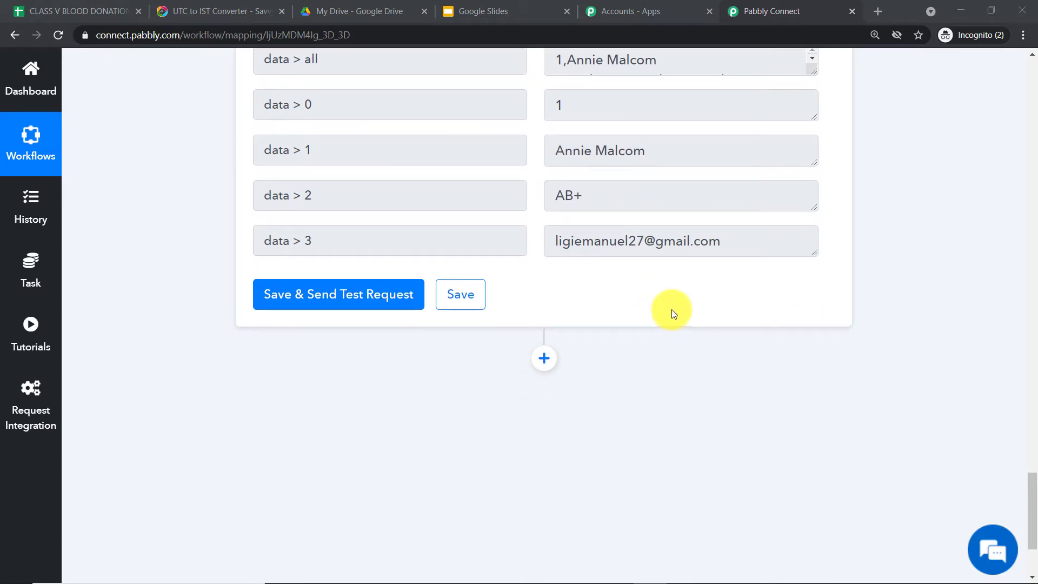
{"action": "scroll", "coordinate": [672, 310], "scroll_direction": "down", "scroll_amount": 1}
{"action": "left_click", "coordinate": [545, 291]}
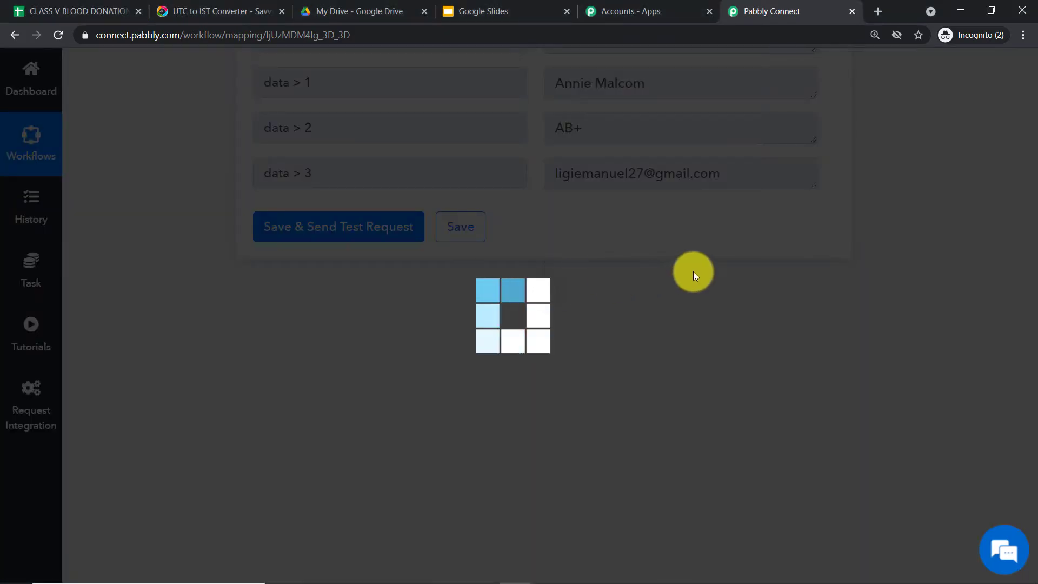
{"action": "scroll", "coordinate": [351, 465], "scroll_direction": "down", "scroll_amount": 2}
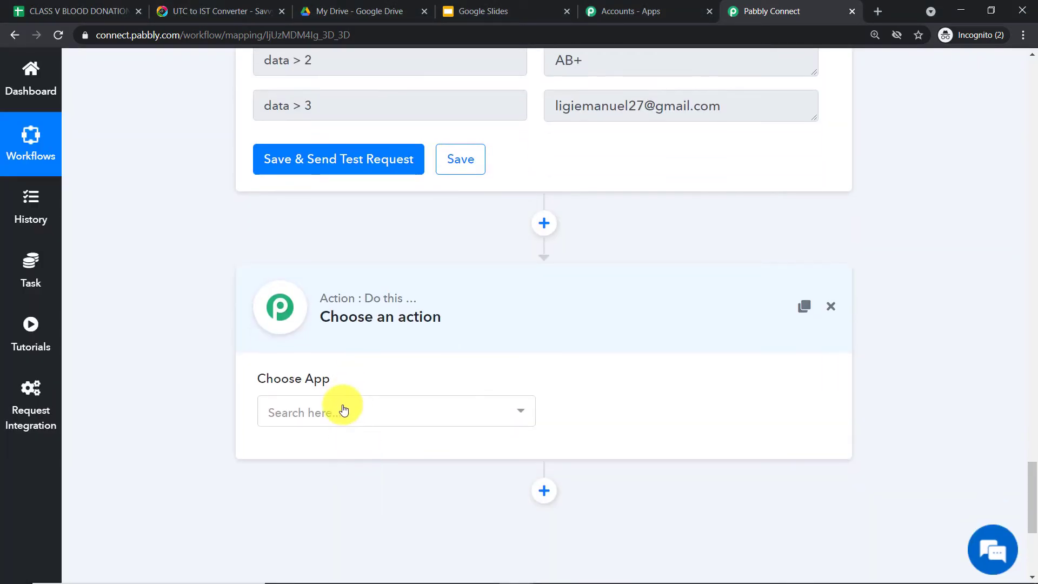
{"action": "left_click", "coordinate": [344, 410]}
{"action": "type", "text": "goog"}
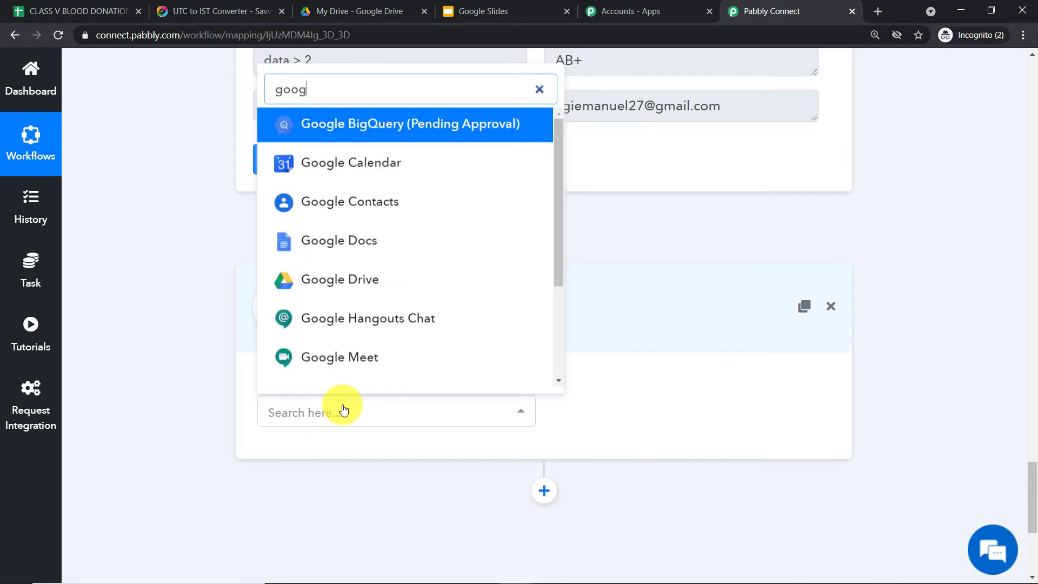
{"action": "type", "text": "le slide"}
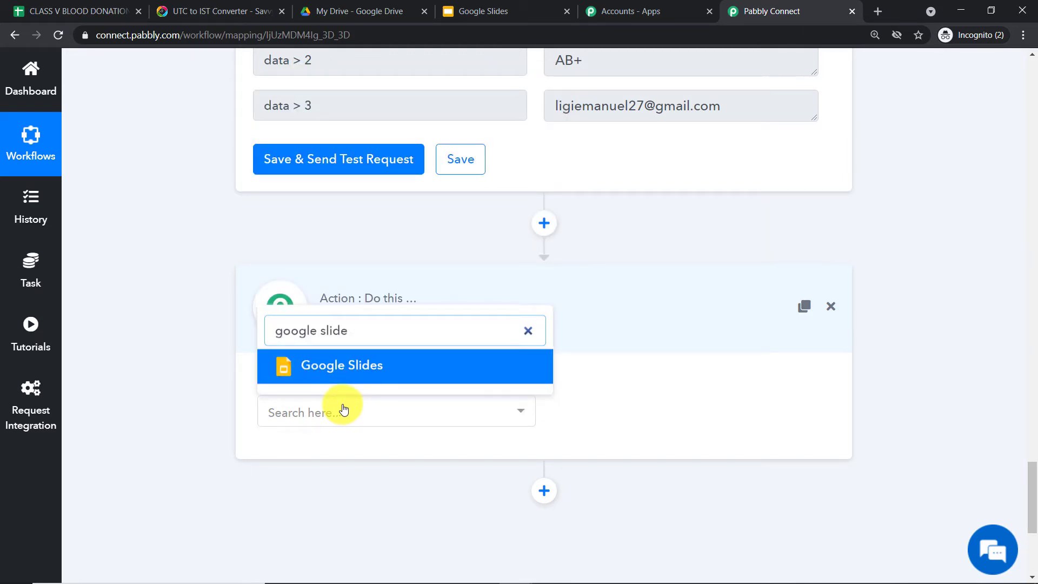
{"action": "left_click", "coordinate": [361, 365]}
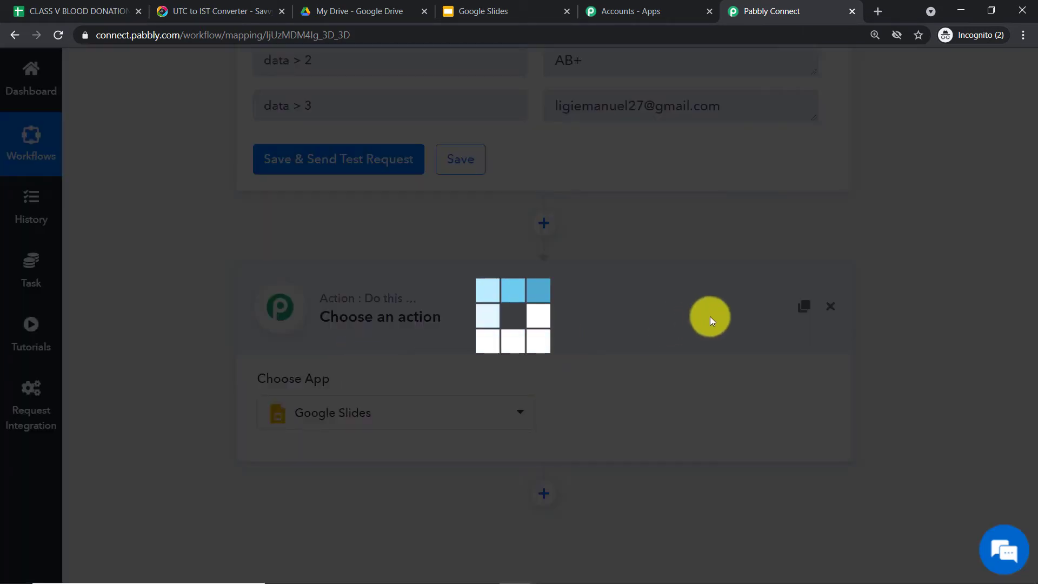
{"action": "left_click", "coordinate": [635, 416]}
{"action": "left_click", "coordinate": [639, 489]}
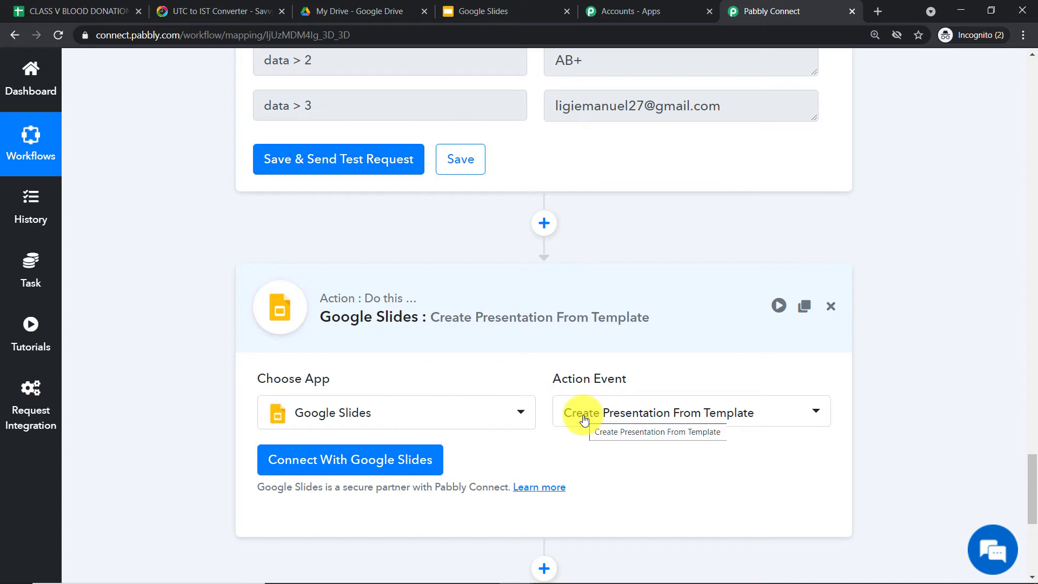
Connect the Google Slides action through new credentials, authorizing Pabbly Connect Drive with the signed-in Google account.
{"action": "left_click", "coordinate": [320, 466]}
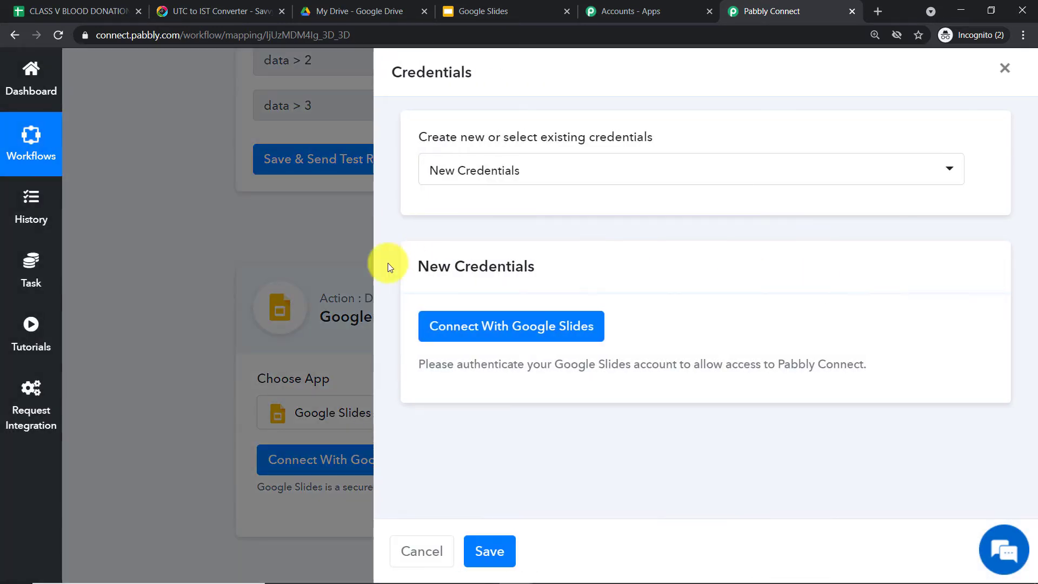
{"action": "left_click", "coordinate": [478, 345]}
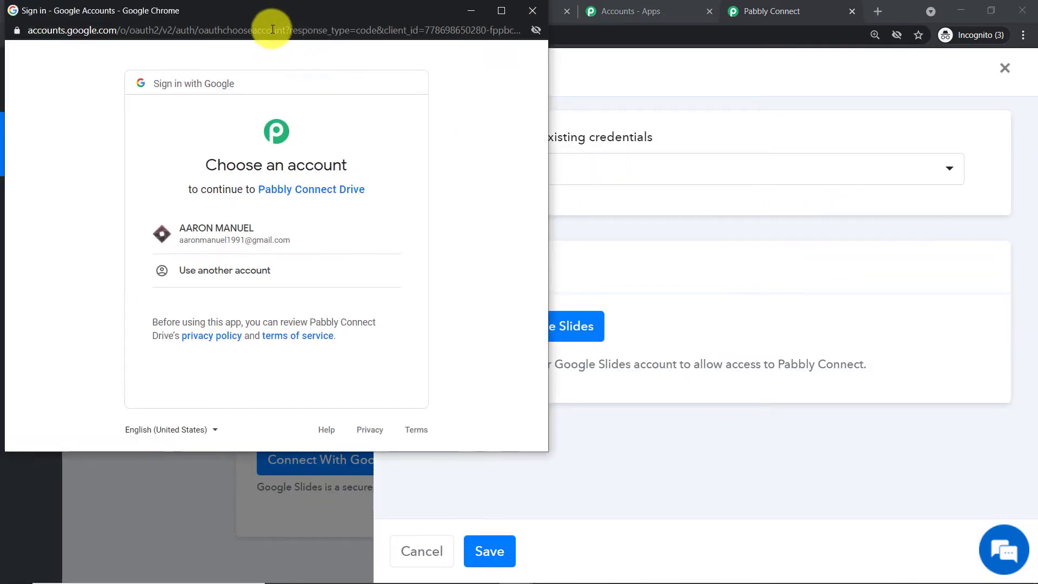
{"action": "left_click_drag", "start_coordinate": [261, 12], "coordinate": [777, 67]}
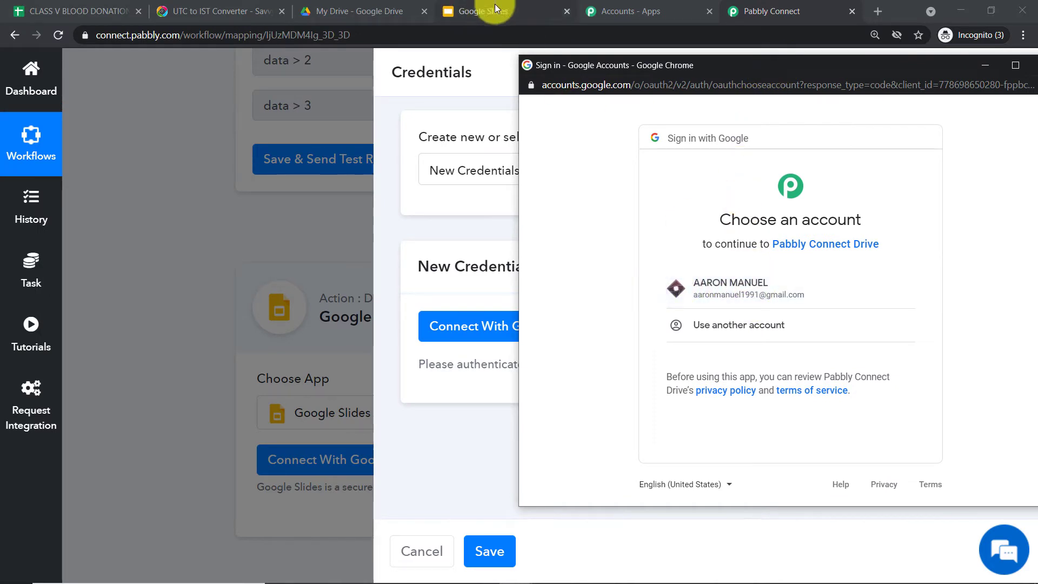
{"action": "left_click", "coordinate": [739, 297]}
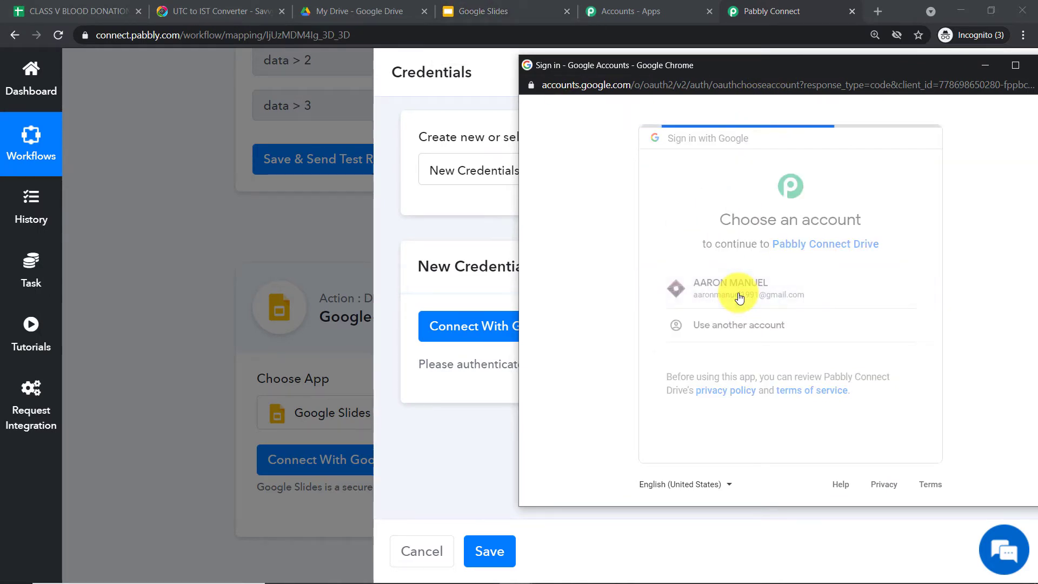
{"action": "scroll", "coordinate": [786, 265], "scroll_direction": "down", "scroll_amount": 2}
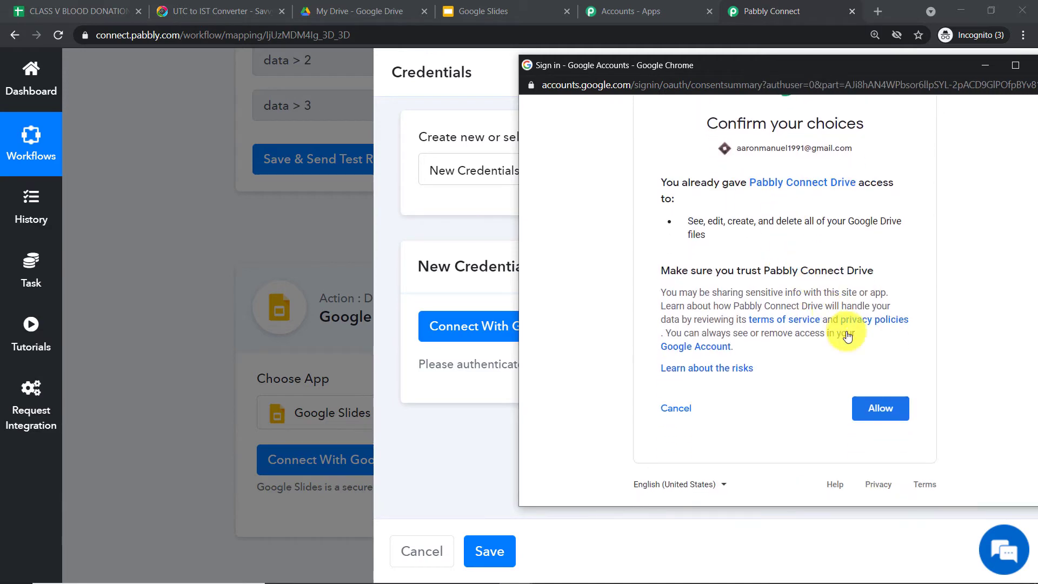
{"action": "left_click", "coordinate": [890, 415]}
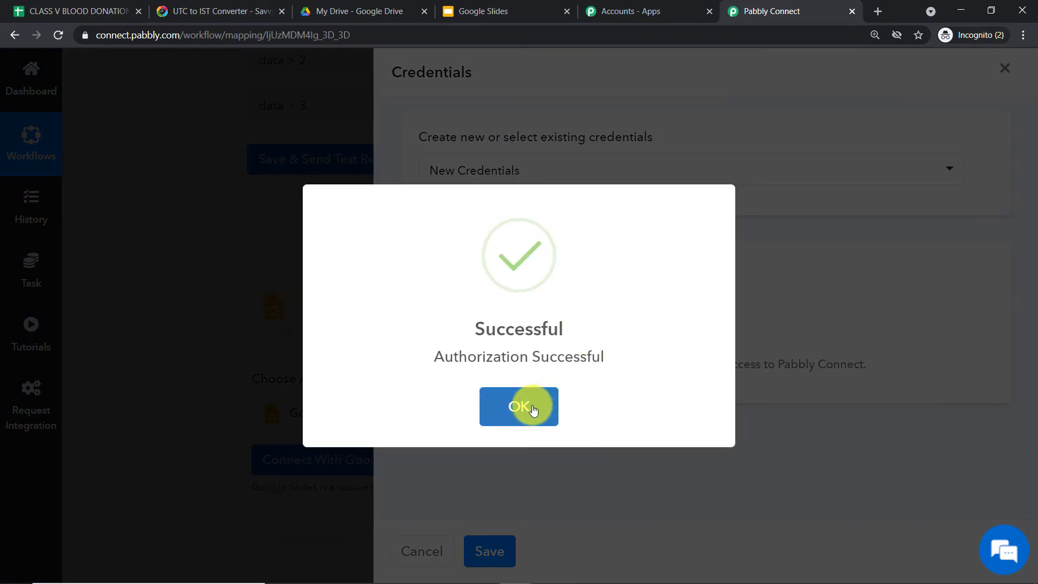
{"action": "left_click", "coordinate": [533, 411]}
Compare the Template Presentation choices in the Google Slides action with the recent presentations in the Google Slides account.
{"action": "scroll", "coordinate": [685, 211], "scroll_direction": "down", "scroll_amount": 6}
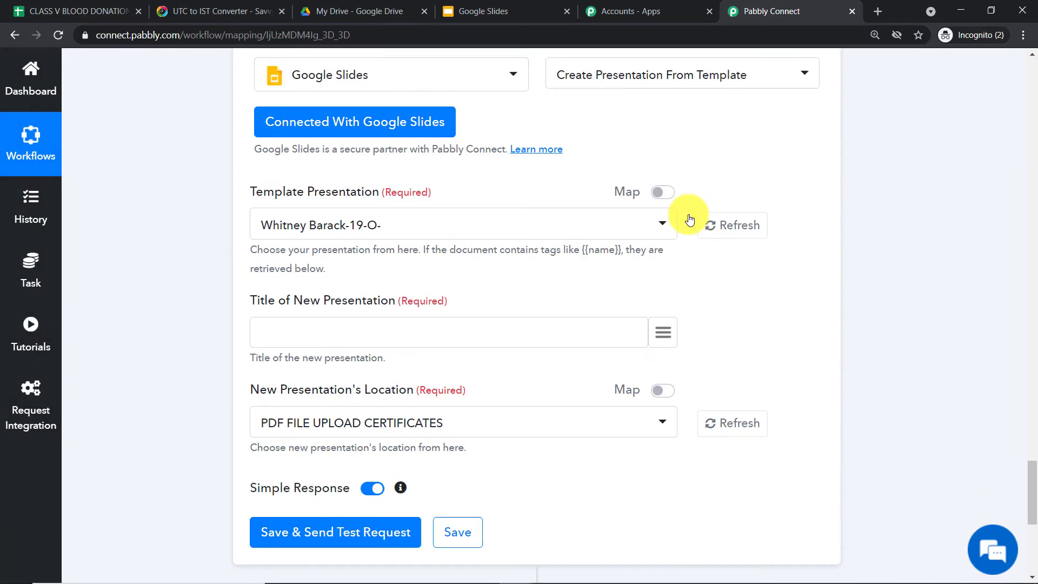
{"action": "scroll", "coordinate": [689, 218], "scroll_direction": "down", "scroll_amount": 1}
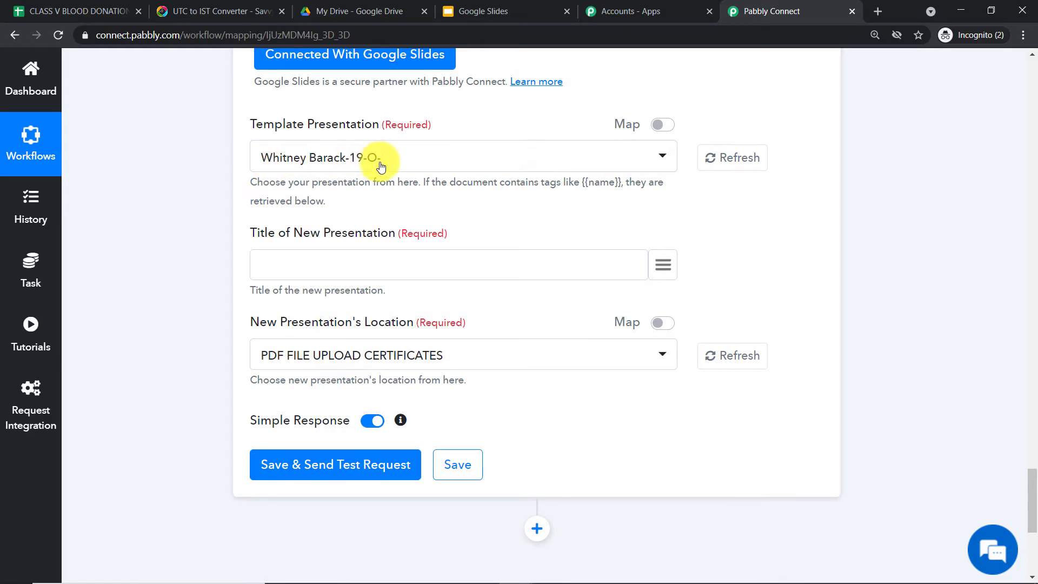
{"action": "scroll", "coordinate": [416, 167], "scroll_direction": "up", "scroll_amount": 1}
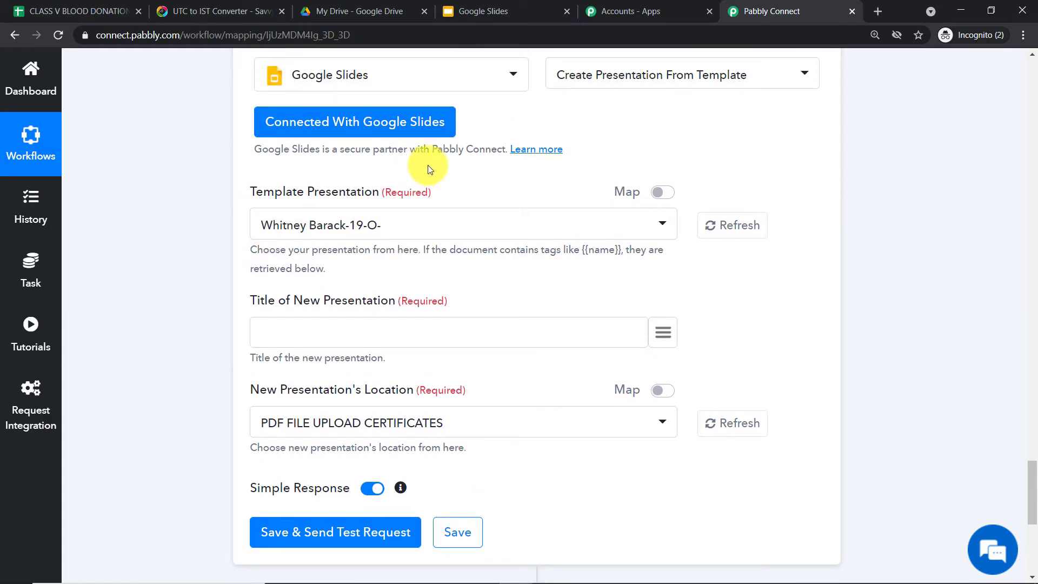
{"action": "left_click", "coordinate": [516, 11]}
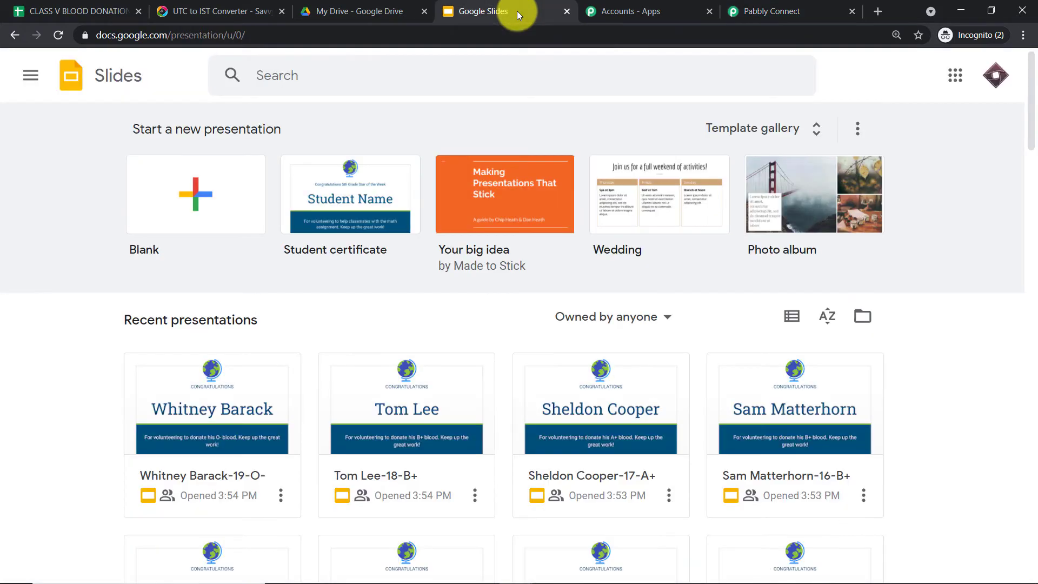
{"action": "scroll", "coordinate": [465, 255], "scroll_direction": "down", "scroll_amount": 1}
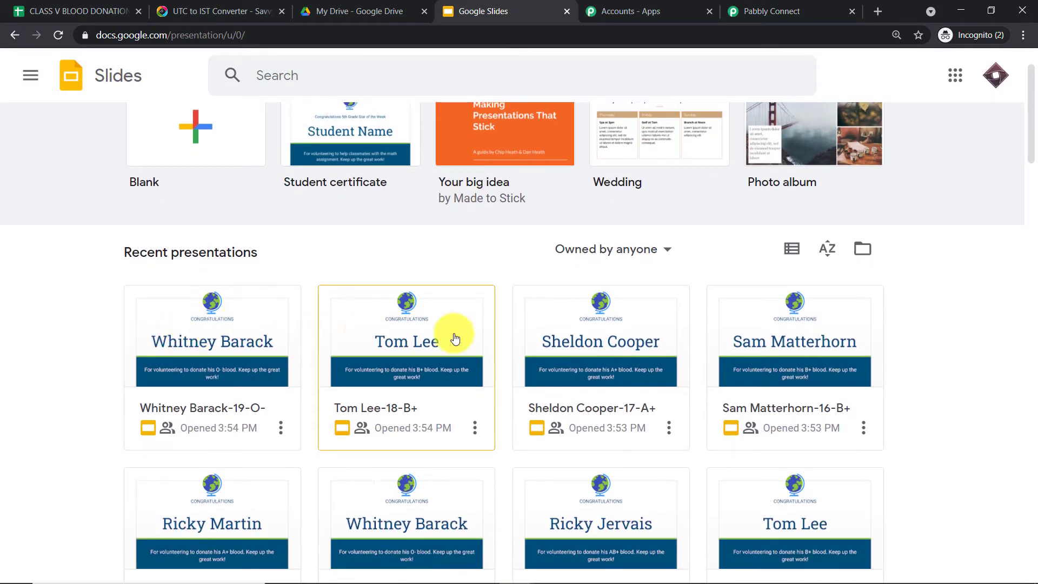
{"action": "scroll", "coordinate": [880, 330], "scroll_direction": "down", "scroll_amount": 6}
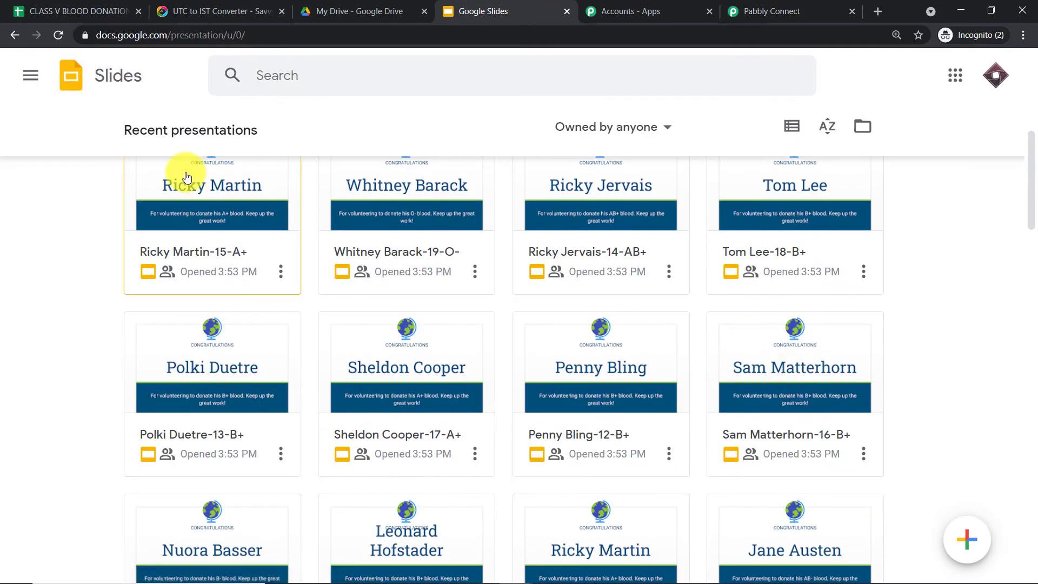
{"action": "scroll", "coordinate": [715, 274], "scroll_direction": "down", "scroll_amount": 1}
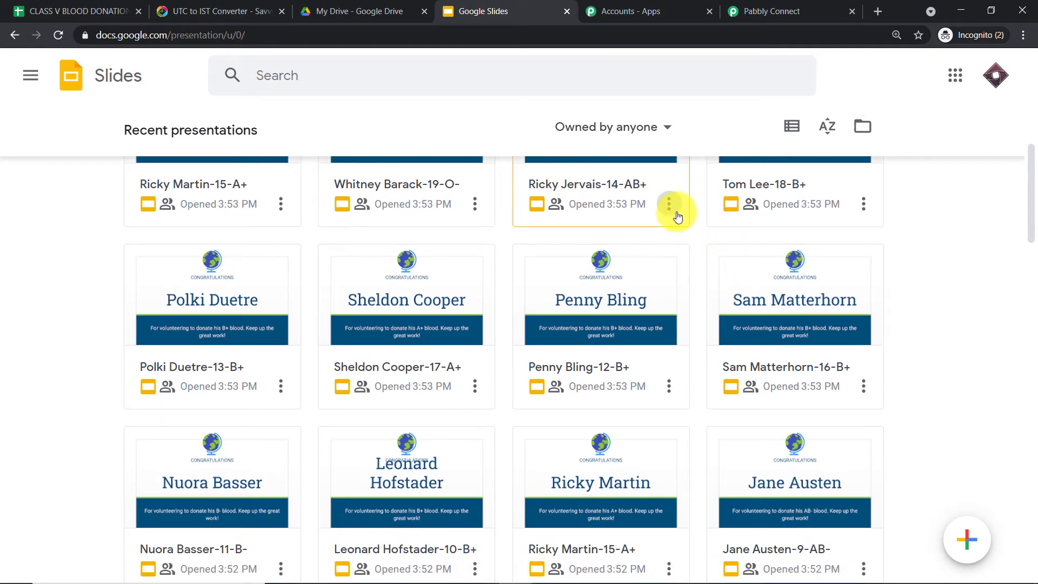
{"action": "scroll", "coordinate": [701, 245], "scroll_direction": "up", "scroll_amount": 1}
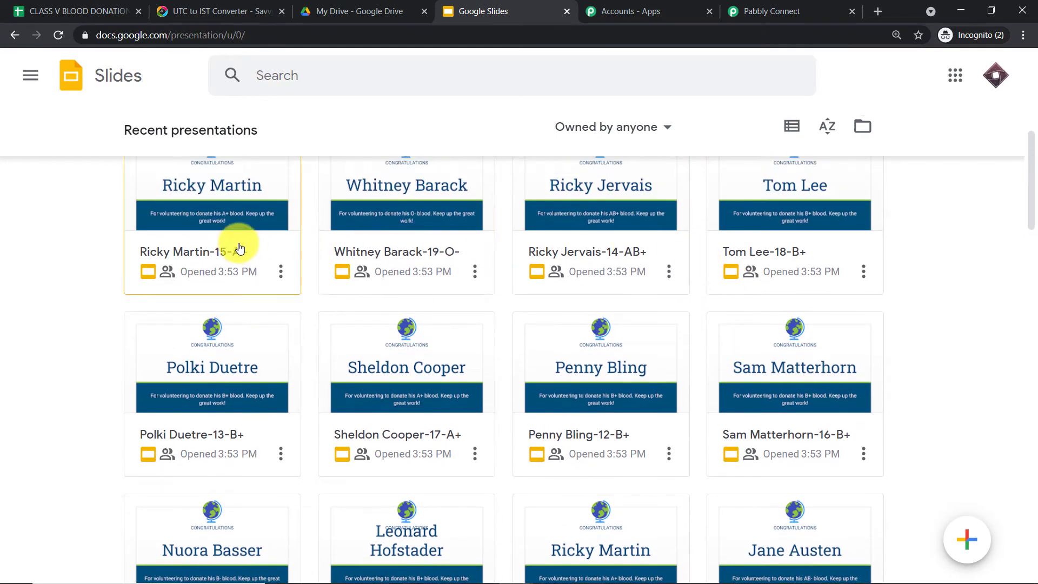
{"action": "left_click", "coordinate": [753, 4]}
{"action": "left_click", "coordinate": [436, 222]}
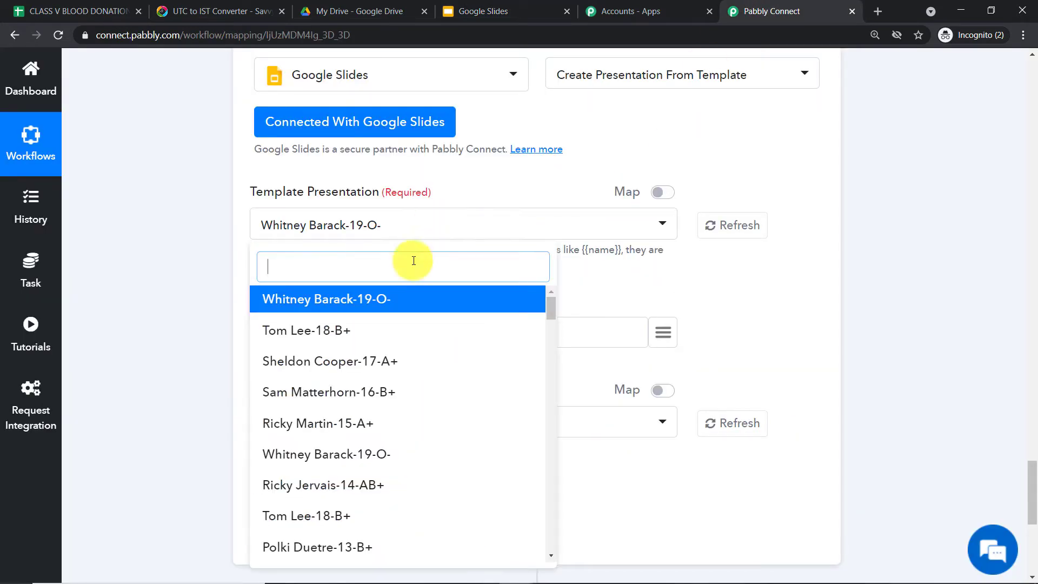
{"action": "scroll", "coordinate": [398, 352], "scroll_direction": "down", "scroll_amount": 10}
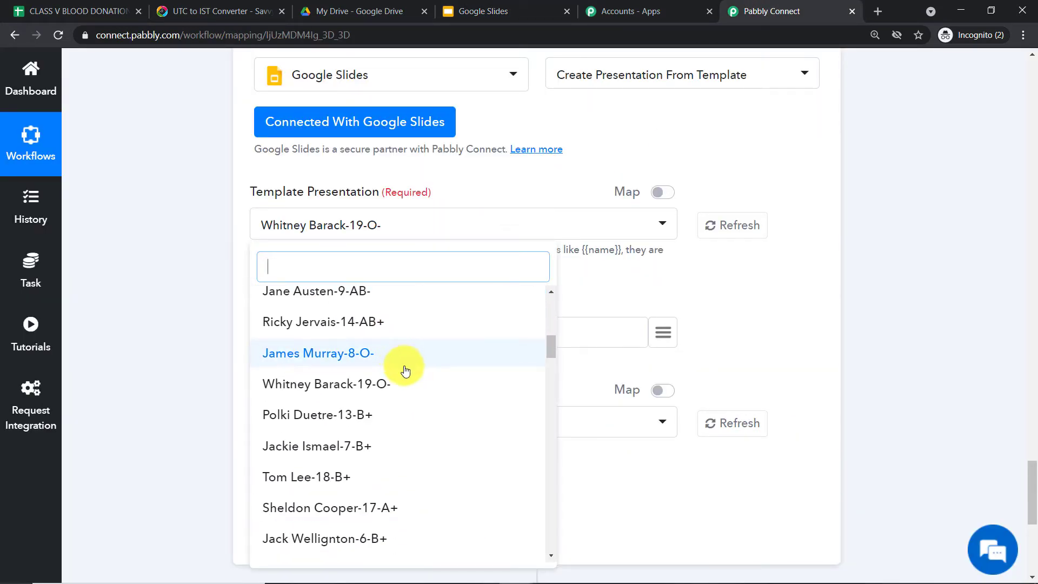
{"action": "scroll", "coordinate": [405, 362], "scroll_direction": "down", "scroll_amount": 10}
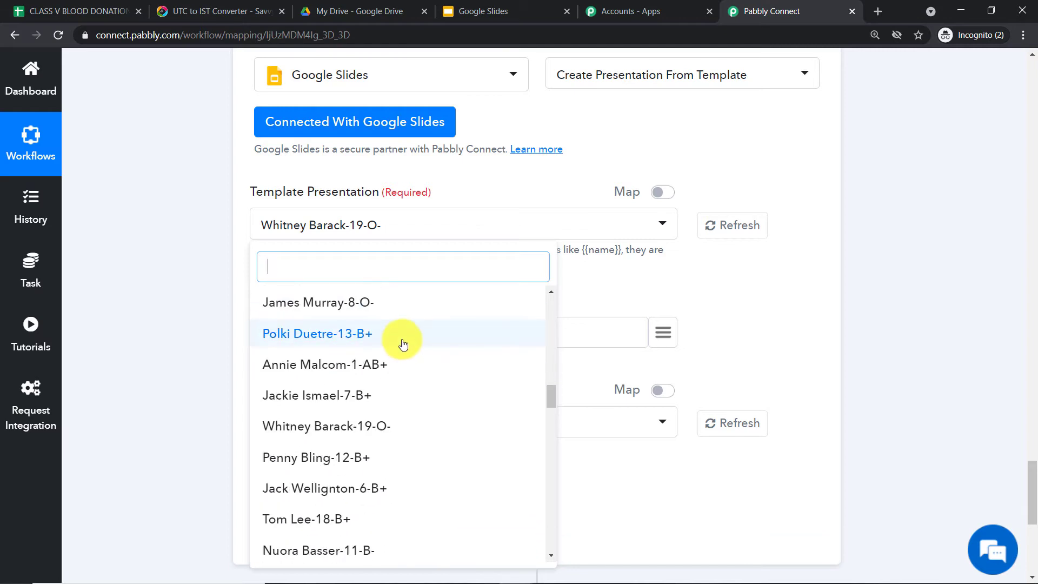
{"action": "scroll", "coordinate": [402, 344], "scroll_direction": "up", "scroll_amount": 10}
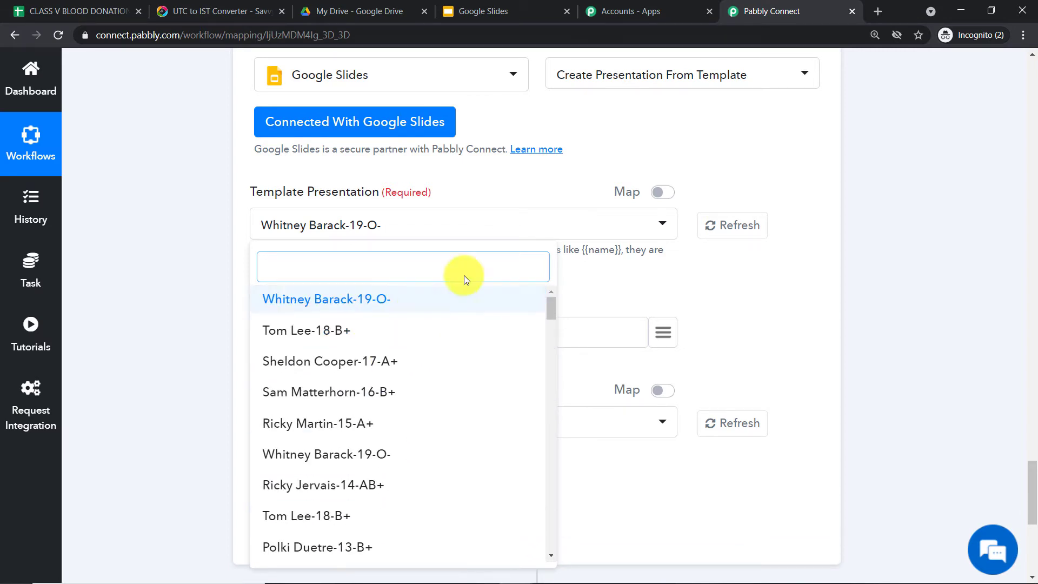
Switch to Google Slides, create a presentation from the gallery's Student certificate template, and apply the Streamline theme.
{"action": "left_click", "coordinate": [519, 8]}
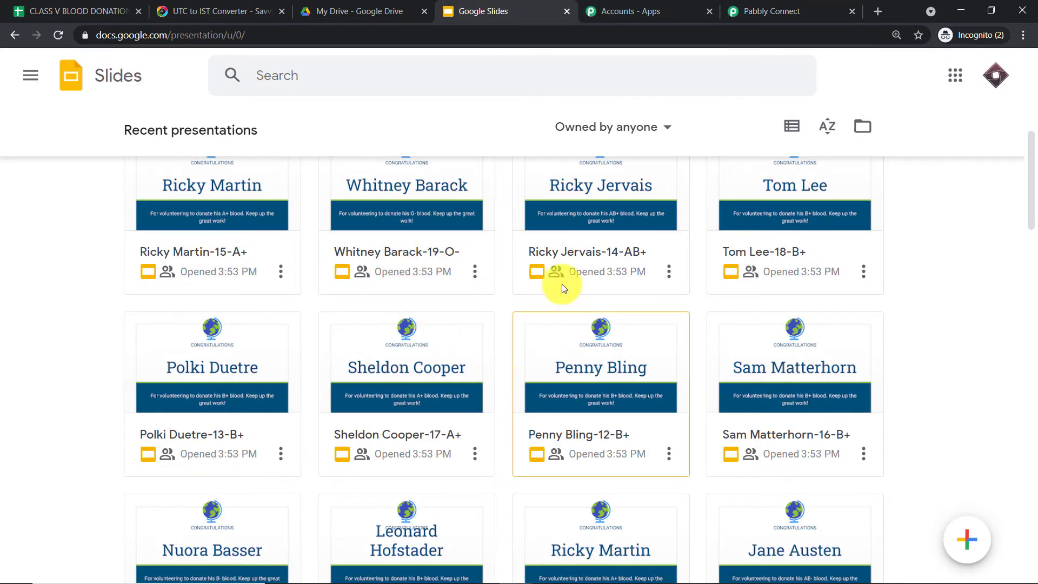
{"action": "scroll", "coordinate": [794, 215], "scroll_direction": "up", "scroll_amount": 5}
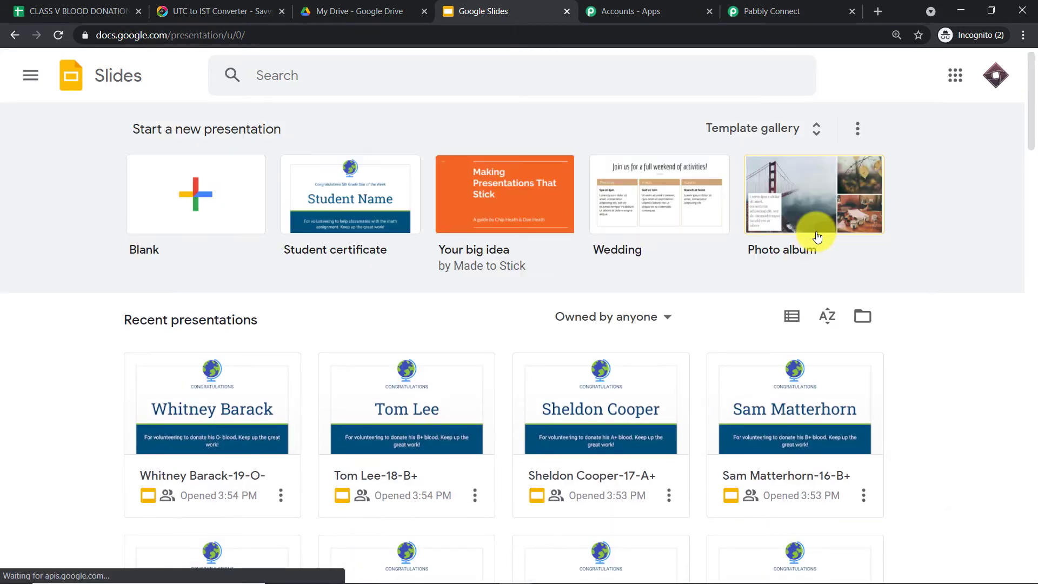
{"action": "scroll", "coordinate": [776, 228], "scroll_direction": "down", "scroll_amount": 10}
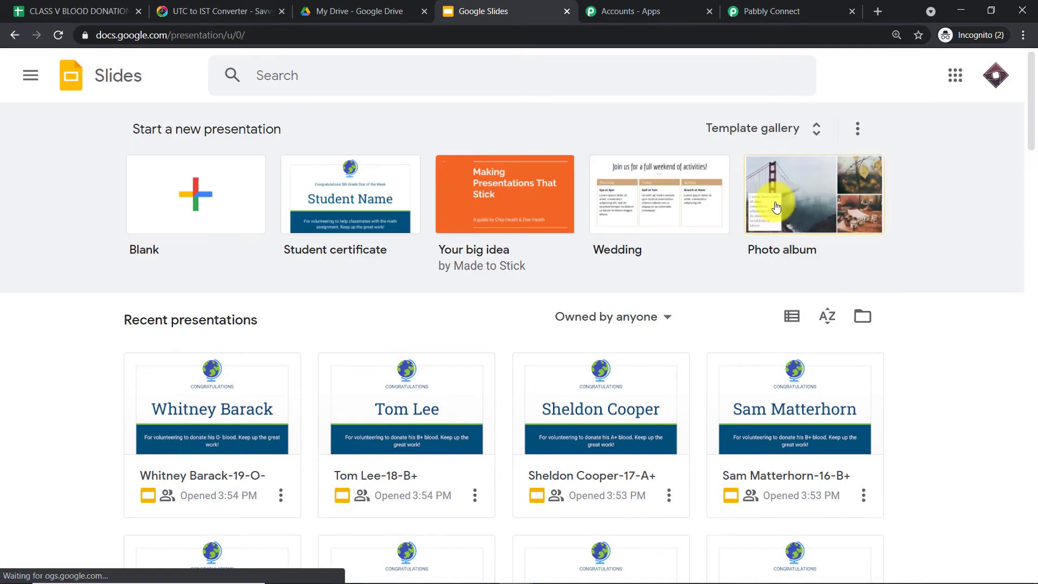
{"action": "left_click", "coordinate": [813, 129]}
{"action": "scroll", "coordinate": [892, 241], "scroll_direction": "down", "scroll_amount": 15}
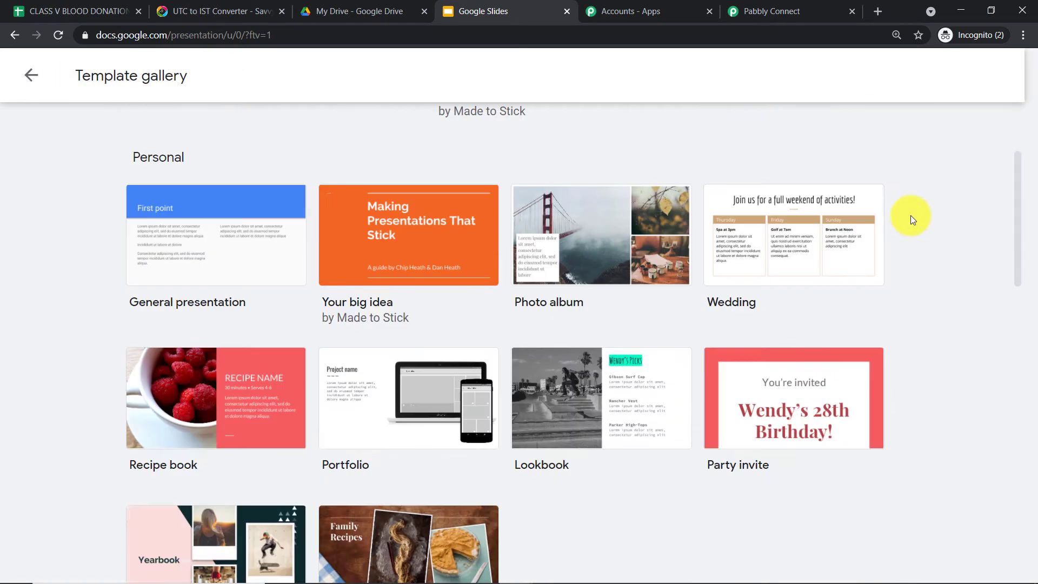
{"action": "scroll", "coordinate": [800, 281], "scroll_direction": "down", "scroll_amount": 1}
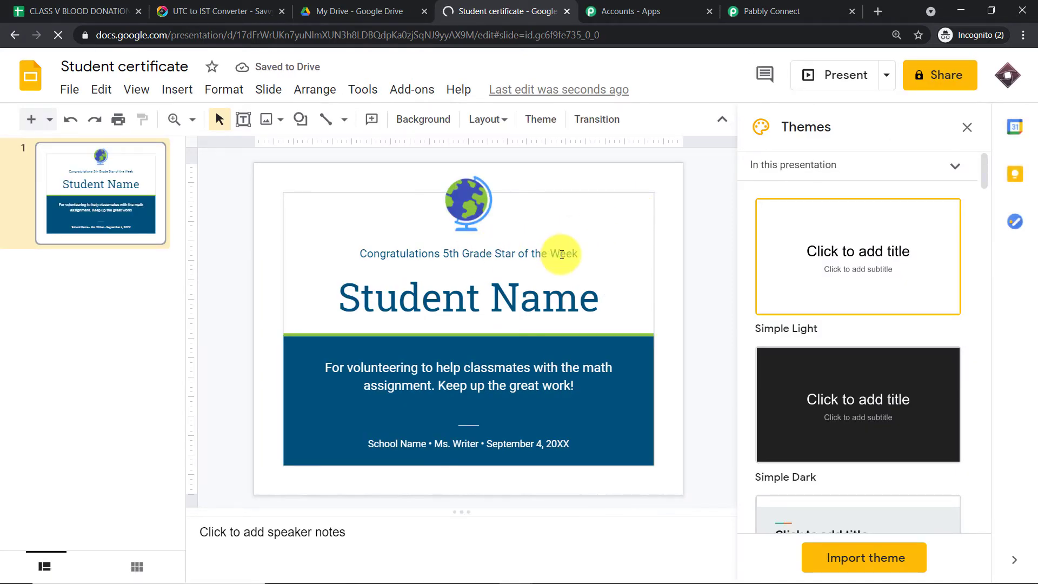
{"action": "scroll", "coordinate": [827, 301], "scroll_direction": "down", "scroll_amount": 5}
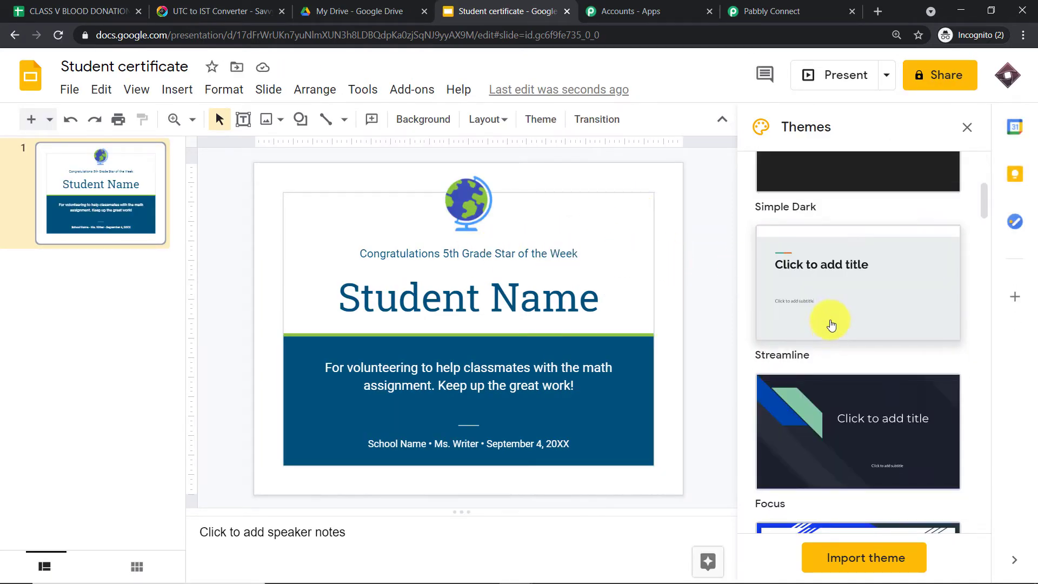
{"action": "left_click", "coordinate": [830, 307]}
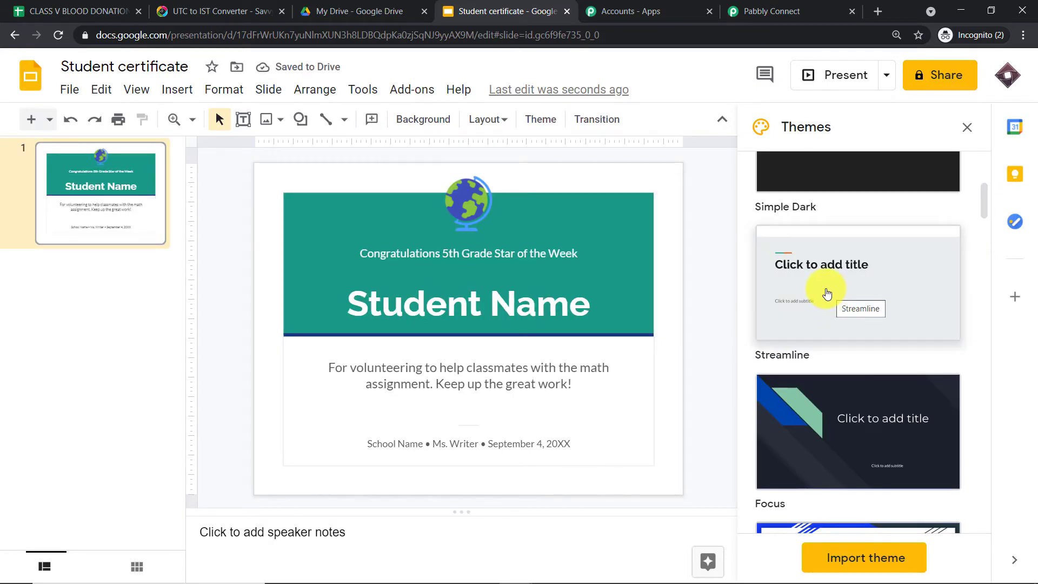
Rename the presentation from the Student certificate template as BLOOD FOR THE NEEDY CERTIFICATES.
{"action": "left_click", "coordinate": [142, 66]}
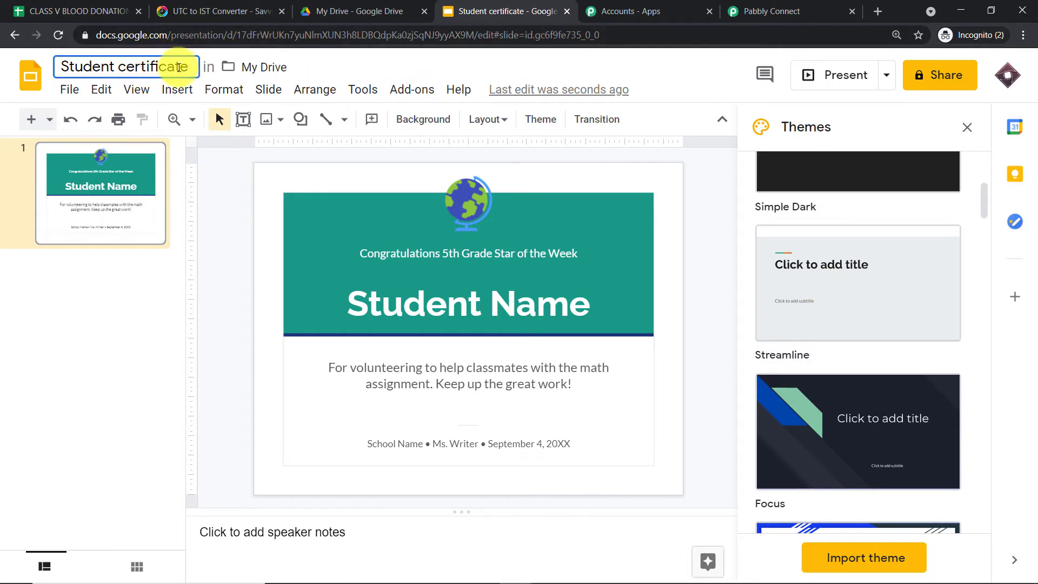
{"action": "left_click_drag", "start_coordinate": [190, 66], "coordinate": [1, 55]}
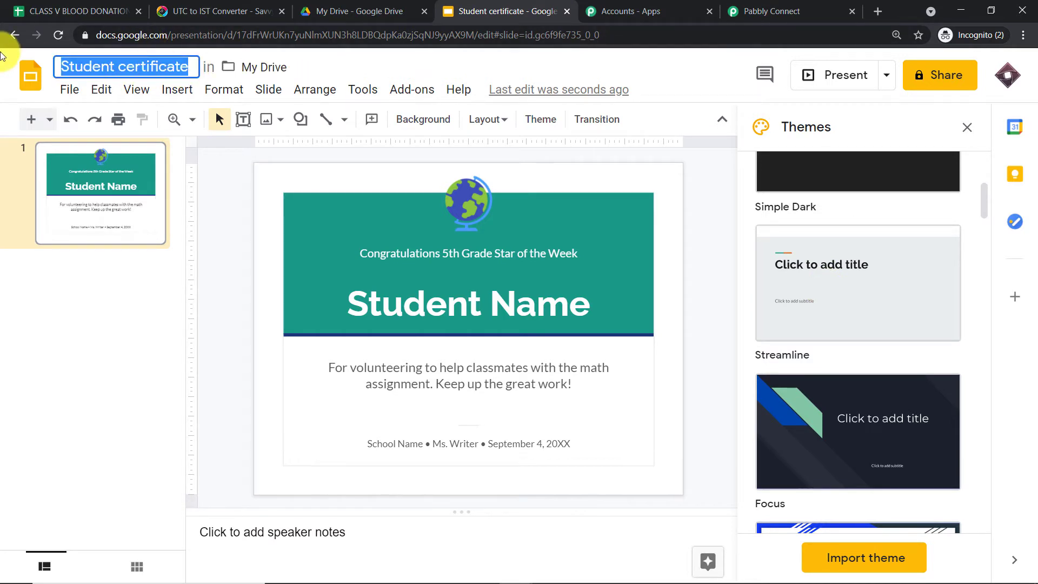
{"action": "key", "text": "BackSpace"}
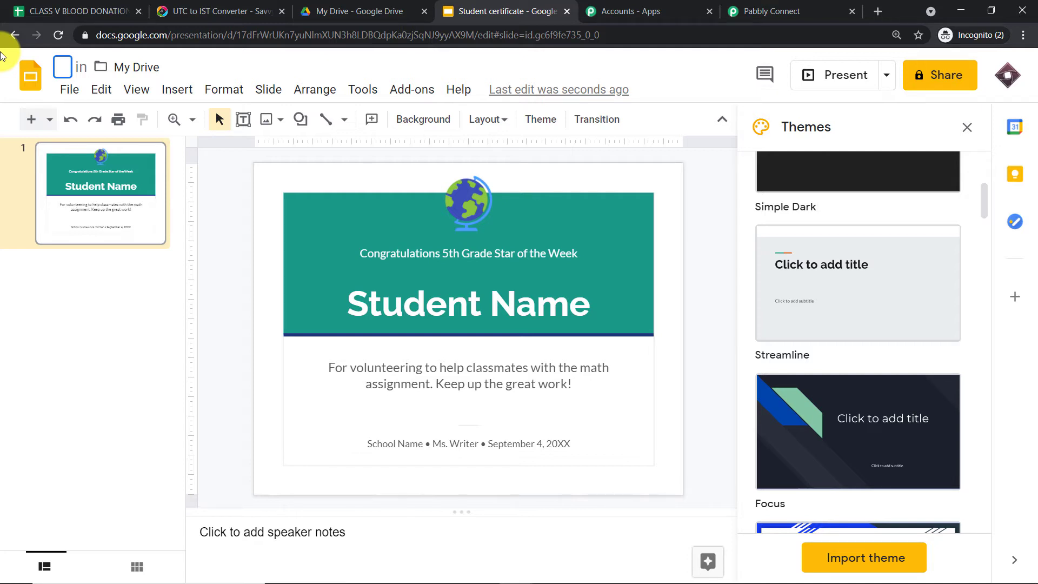
{"action": "type", "text": "NEW BLOO"}
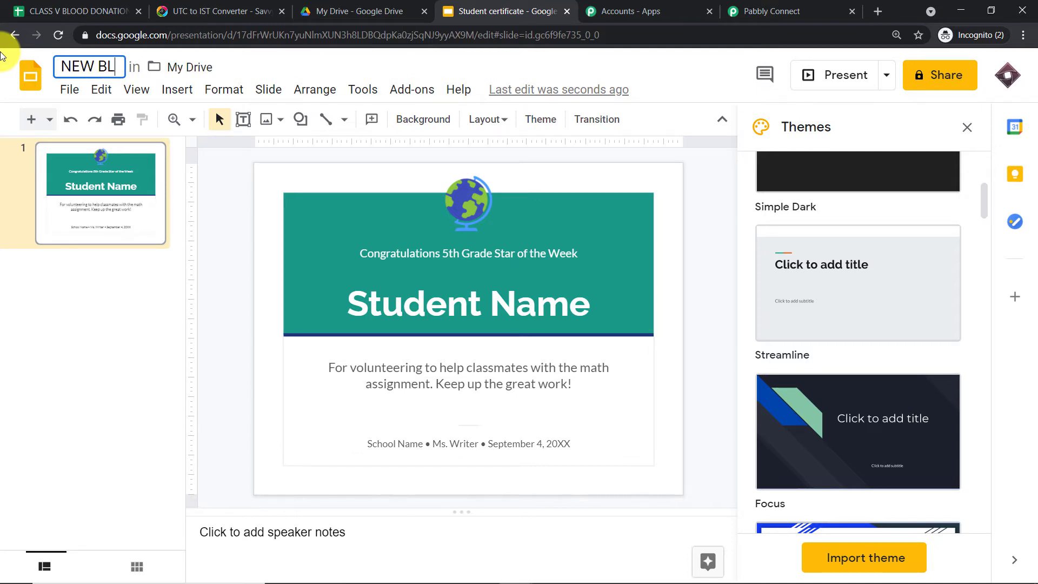
{"action": "key", "text": "BackSpace"}
{"action": "key", "text": "BackSpace"}
{"action": "key", "text": "BackSpace"}
{"action": "key", "text": "BackSpace"}
{"action": "key", "text": "BackSpace"}
{"action": "key", "text": "BackSpace"}
{"action": "key", "text": "BackSpace"}
{"action": "key", "text": "BackSpace"}
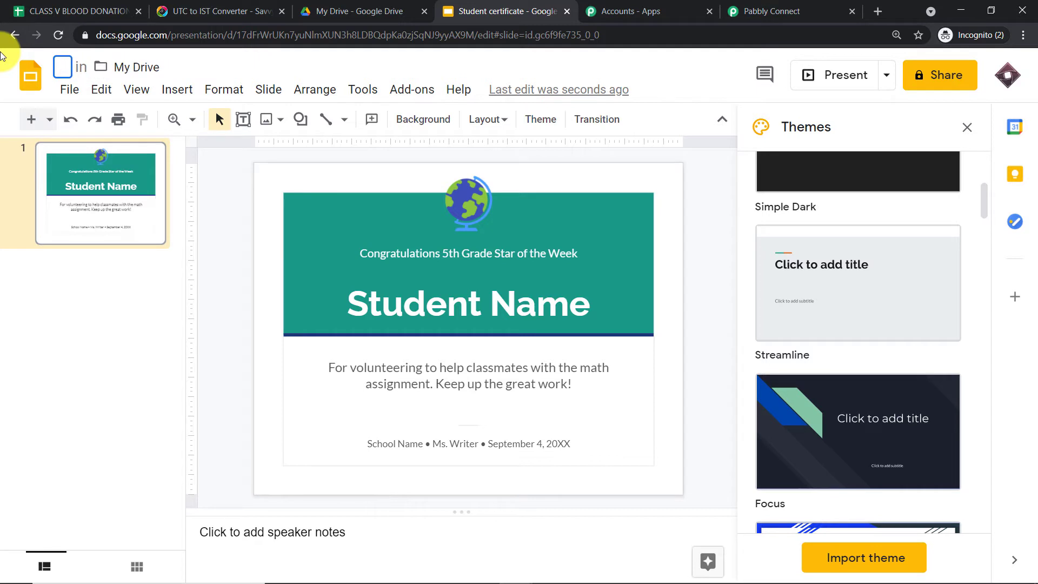
{"action": "type", "text": "BLOOD FO"}
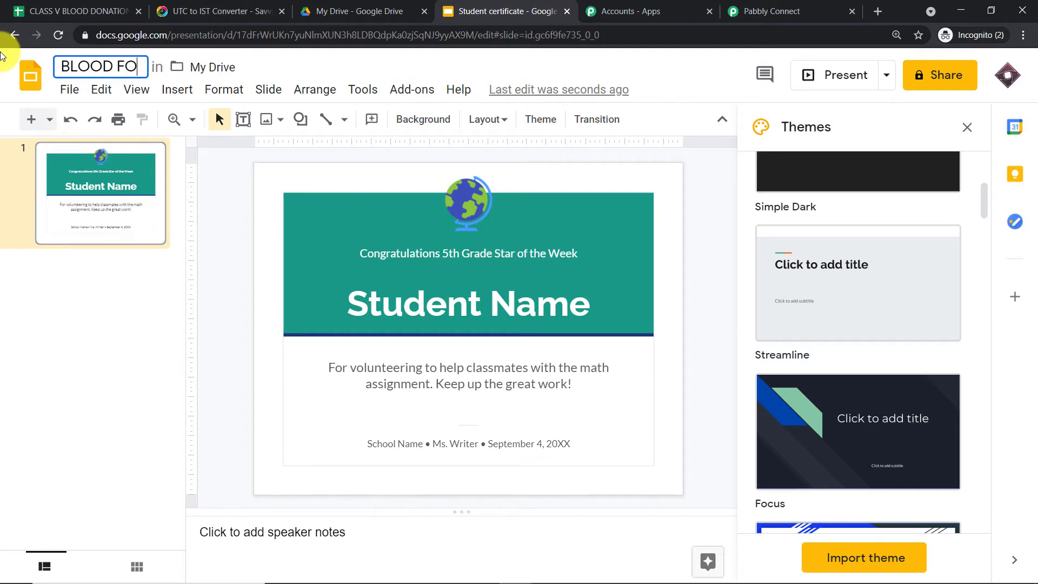
{"action": "type", "text": "R THE NEEDY "}
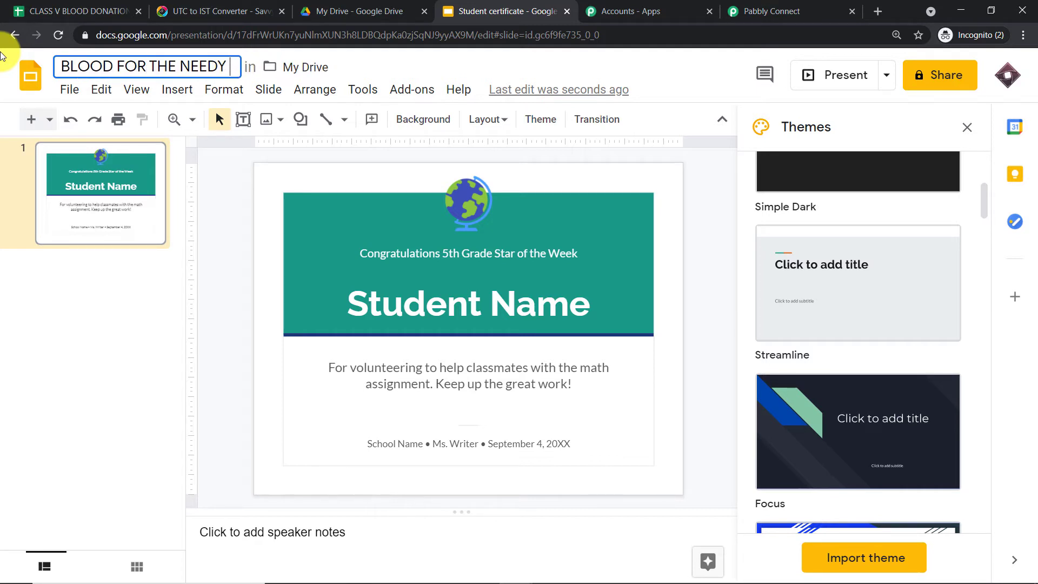
{"action": "type", "text": "CERTIF"}
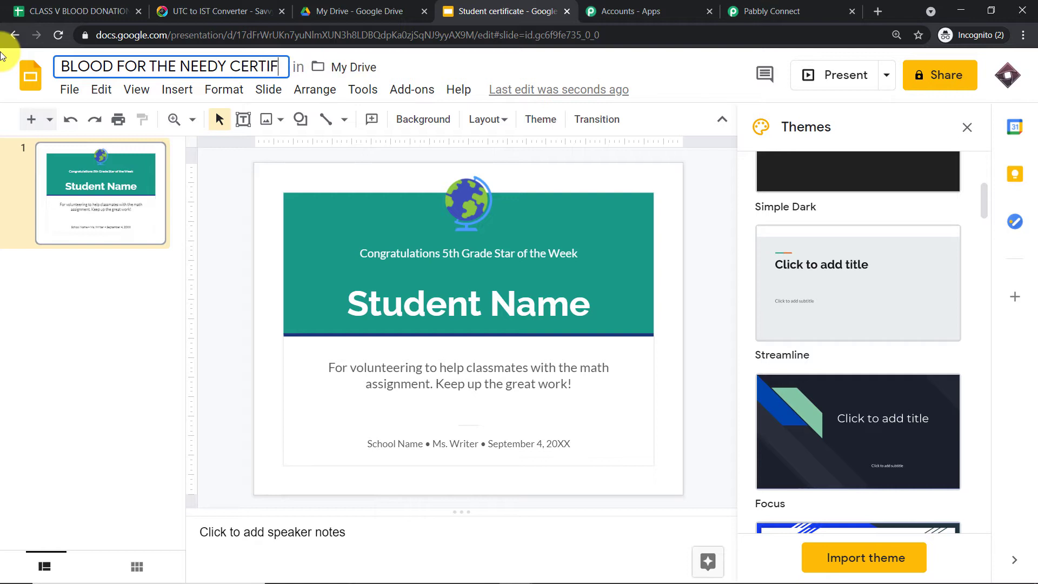
{"action": "type", "text": "ICATES"}
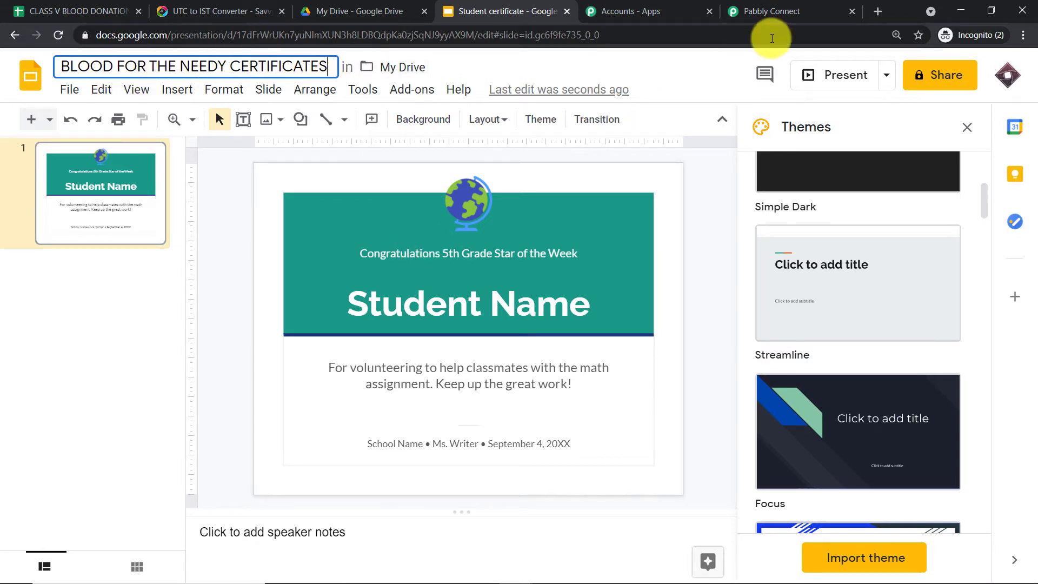
{"action": "left_click", "coordinate": [688, 88]}
Switch to Pabbly Connect, refresh the Template Presentation choices, and select BLOOD FOR THE NEEDY CERTIFICATES as the template.
{"action": "left_click", "coordinate": [765, 7]}
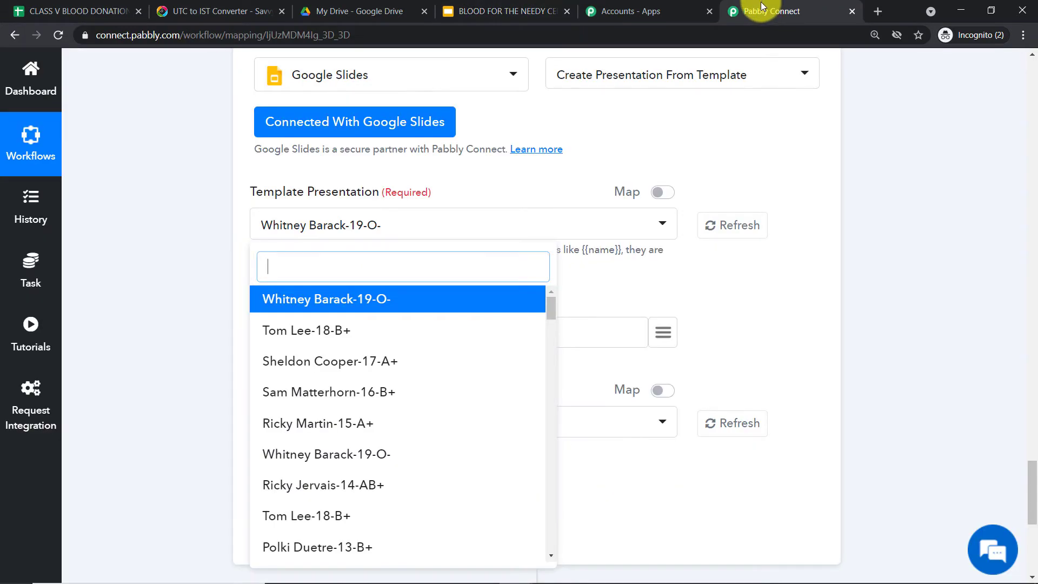
{"action": "left_click", "coordinate": [731, 225]}
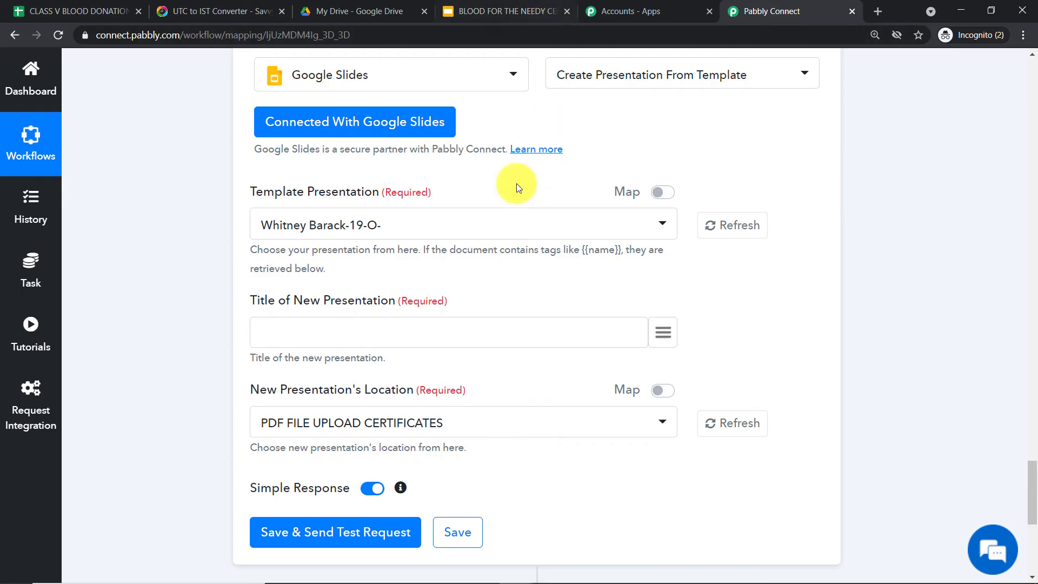
{"action": "left_click", "coordinate": [440, 225]}
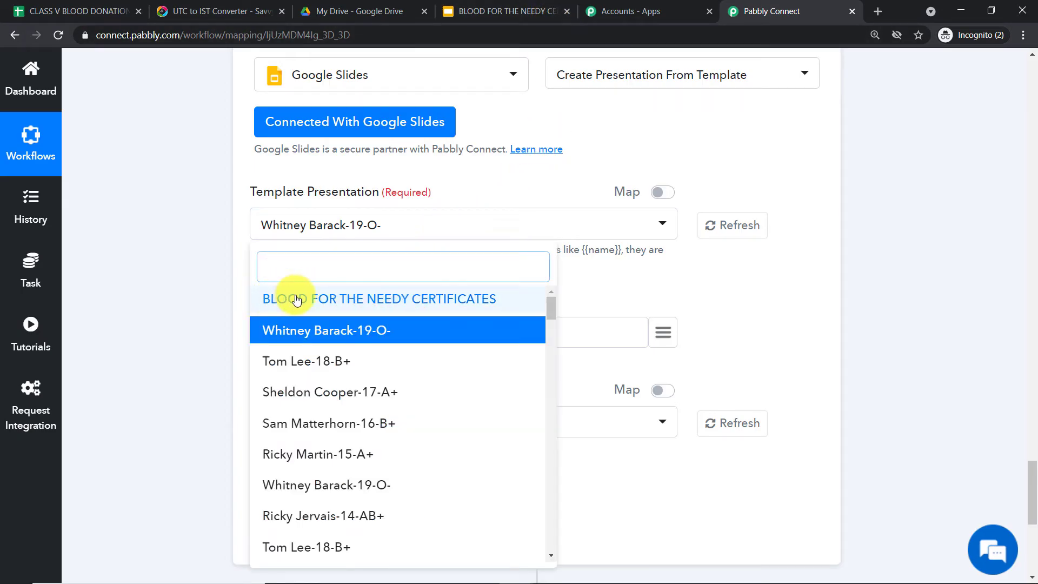
{"action": "left_click", "coordinate": [444, 306]}
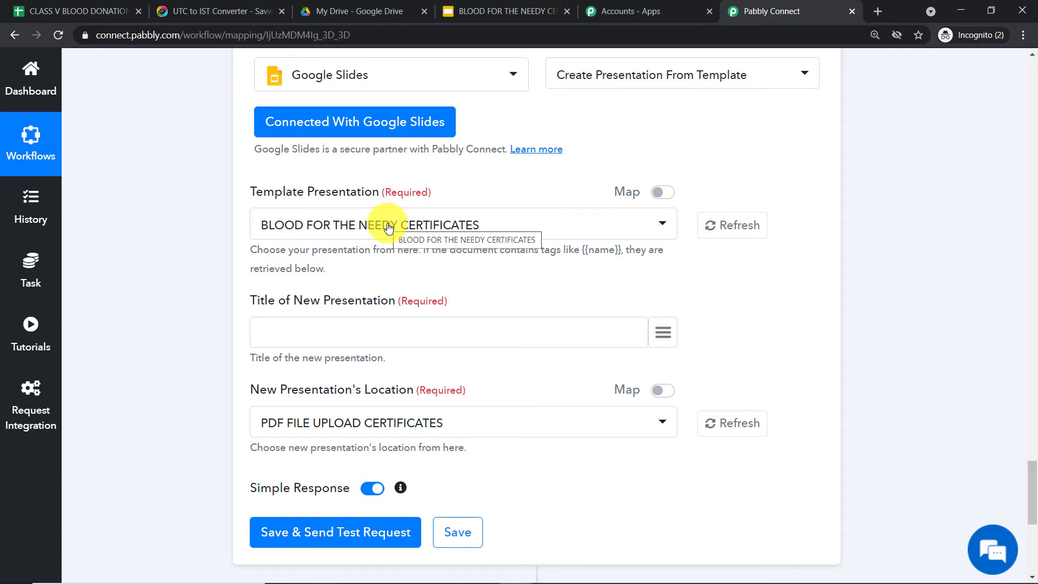
{"action": "scroll", "coordinate": [279, 294], "scroll_direction": "down", "scroll_amount": 1}
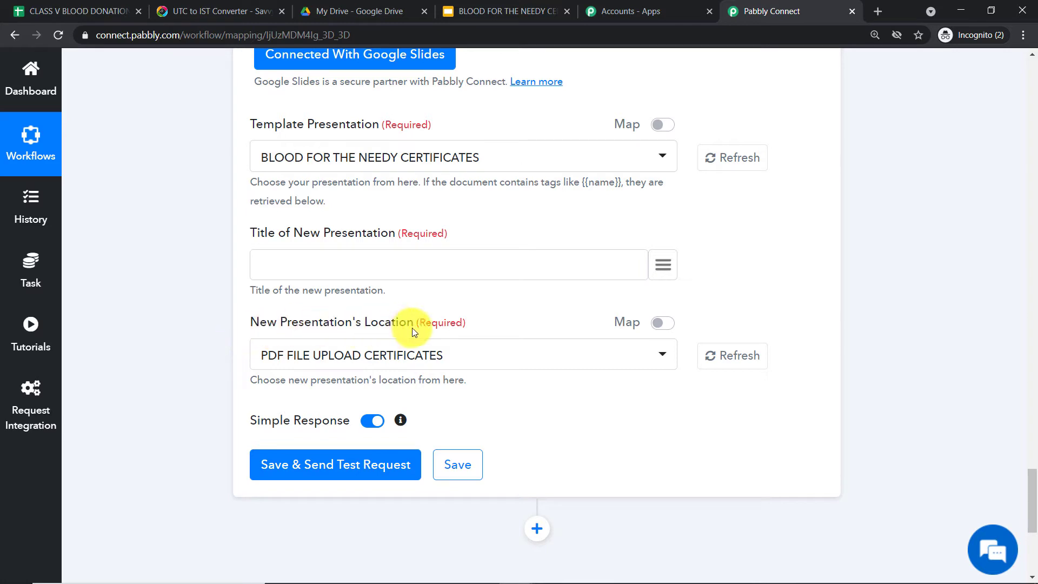
{"action": "scroll", "coordinate": [411, 327], "scroll_direction": "up", "scroll_amount": 1}
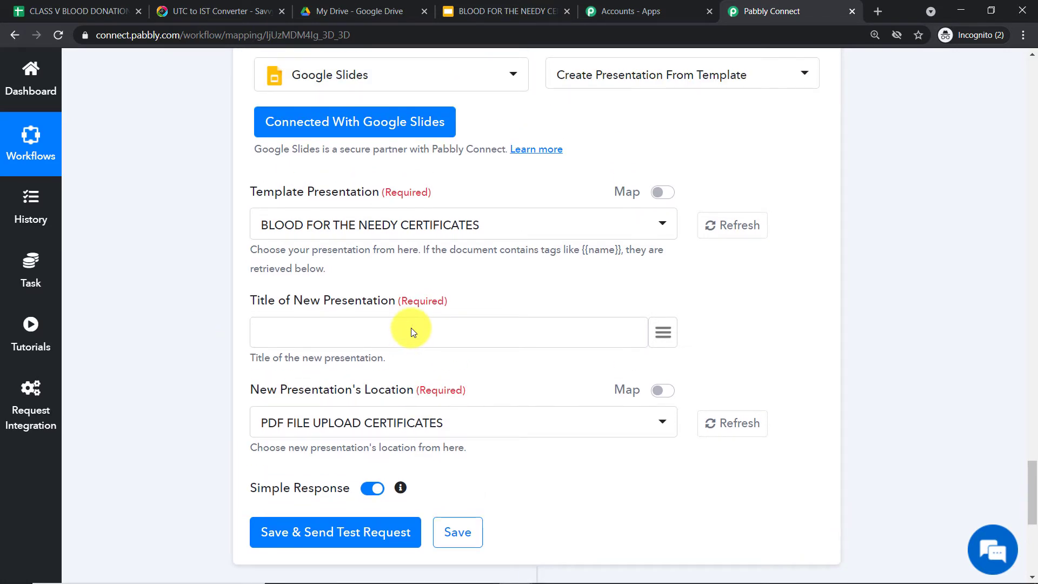
Switch to the certificate in Google Slides and shorten the line above the student name to "Congratulations".
{"action": "left_click", "coordinate": [475, 11]}
{"action": "left_click", "coordinate": [472, 252]}
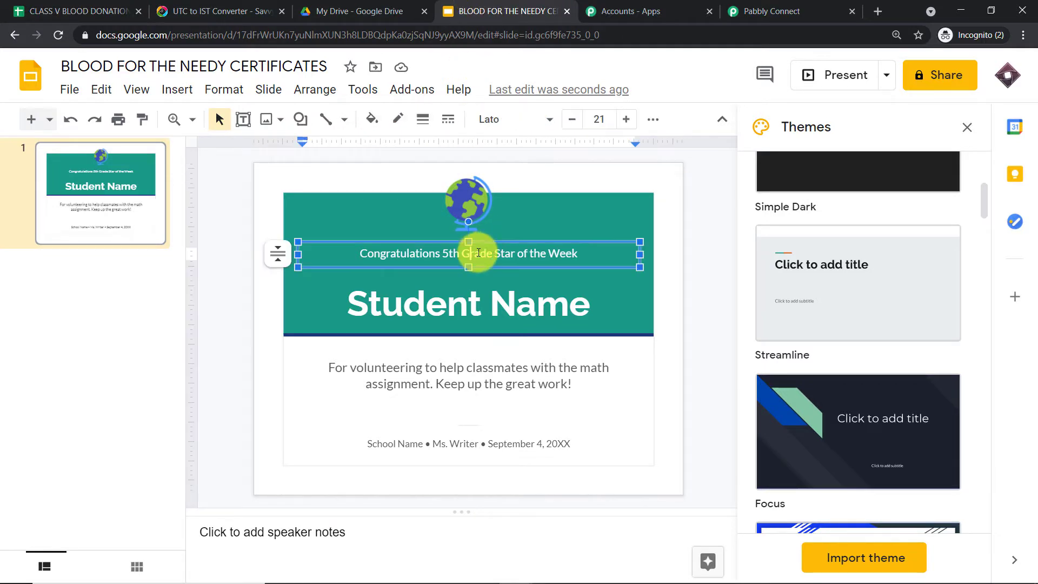
{"action": "left_click_drag", "start_coordinate": [578, 253], "coordinate": [439, 256]}
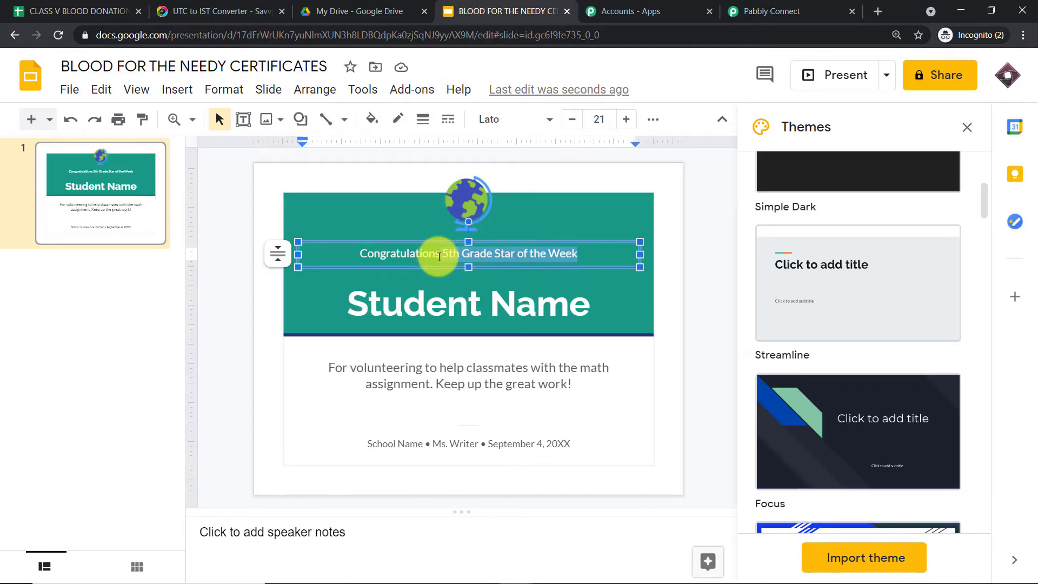
{"action": "key", "text": "BackSpace"}
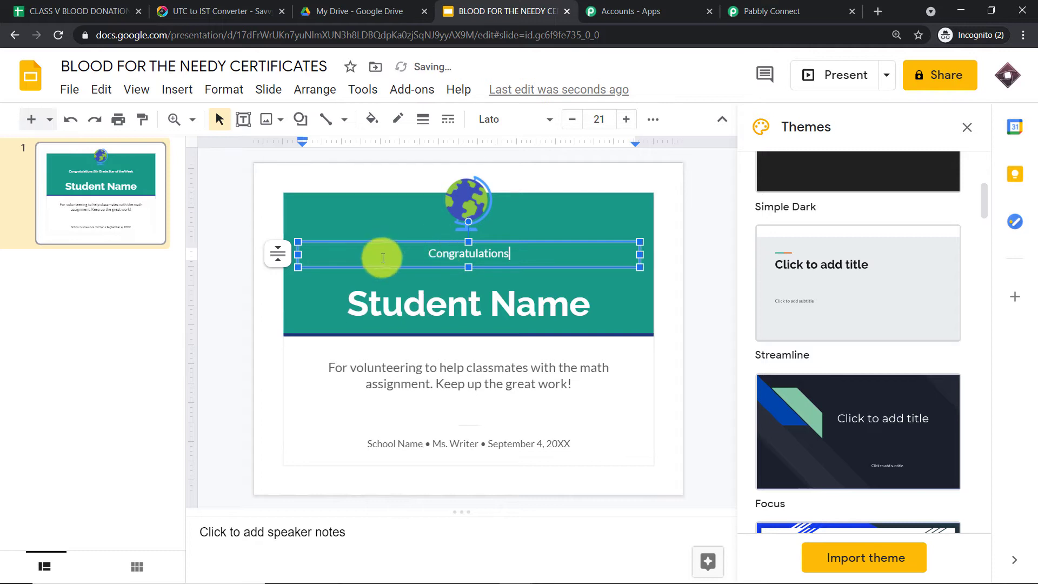
Increase the font size of the Congratulations text on the certificate to 33.
{"action": "double_click", "coordinate": [465, 251]}
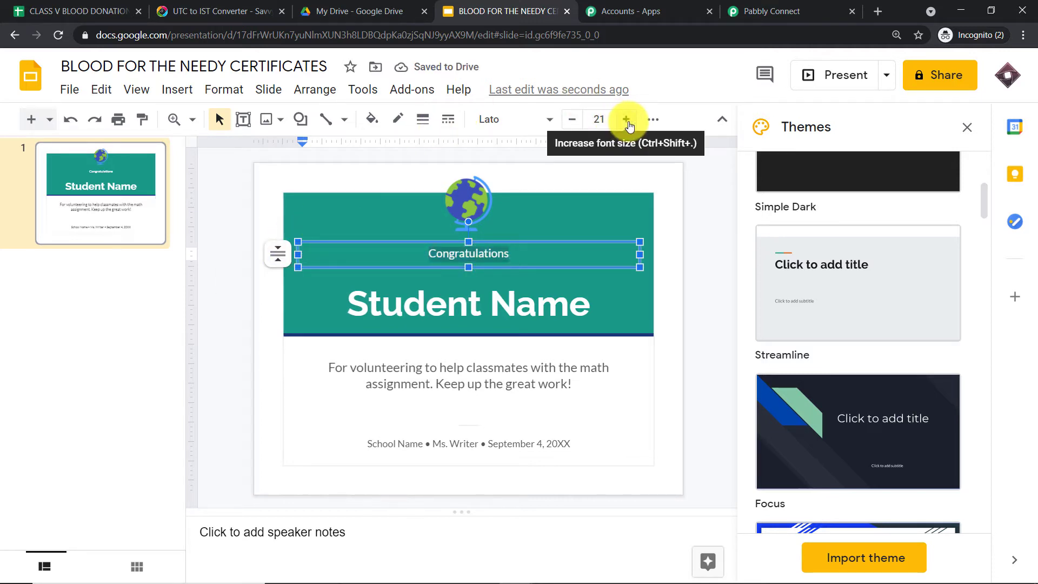
{"action": "left_click", "coordinate": [626, 120]}
{"action": "left_click", "coordinate": [626, 120]}
{"action": "left_click", "coordinate": [627, 120]}
{"action": "left_click", "coordinate": [627, 120]}
{"action": "left_click", "coordinate": [627, 120]}
{"action": "left_click", "coordinate": [627, 120]}
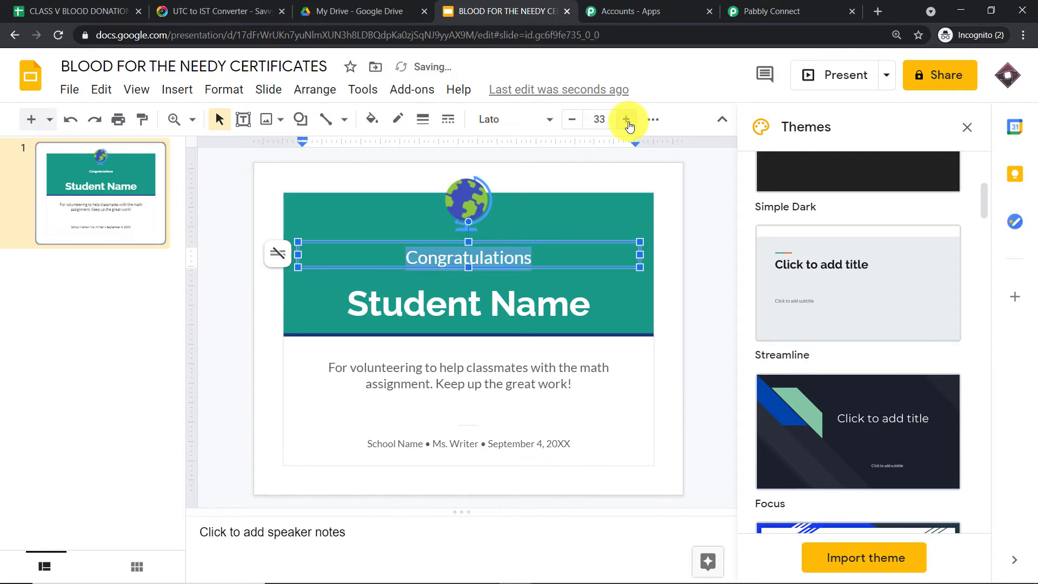
Replace the Student Name title on the certificate with empty double curly braces {{}} for a placeholder tag.
{"action": "left_click", "coordinate": [418, 301]}
{"action": "left_click", "coordinate": [588, 301]}
{"action": "left_click_drag", "start_coordinate": [532, 298], "coordinate": [352, 293]}
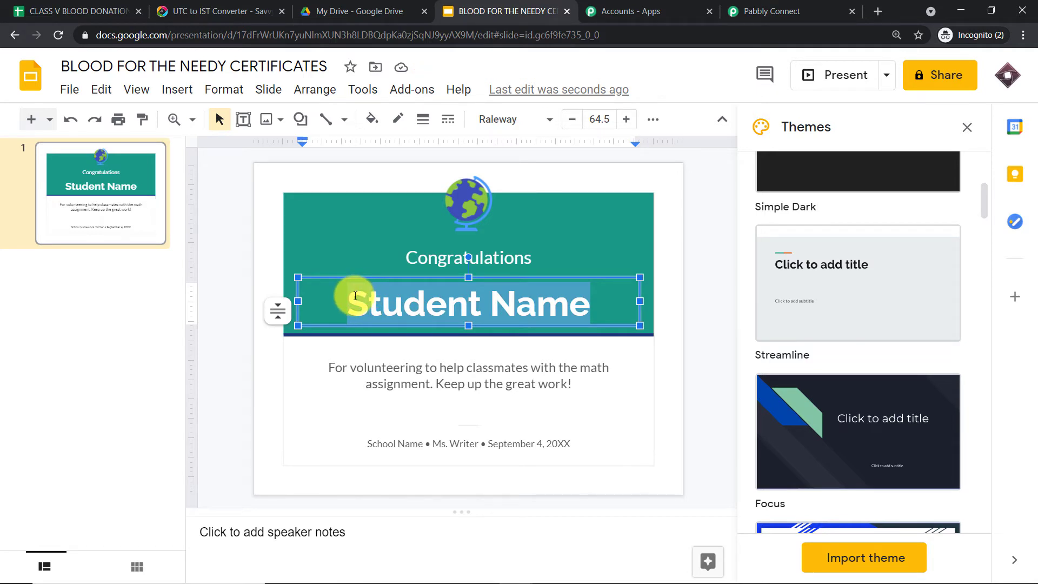
{"action": "key", "text": "BackSpace"}
{"action": "type", "text": "{{"}
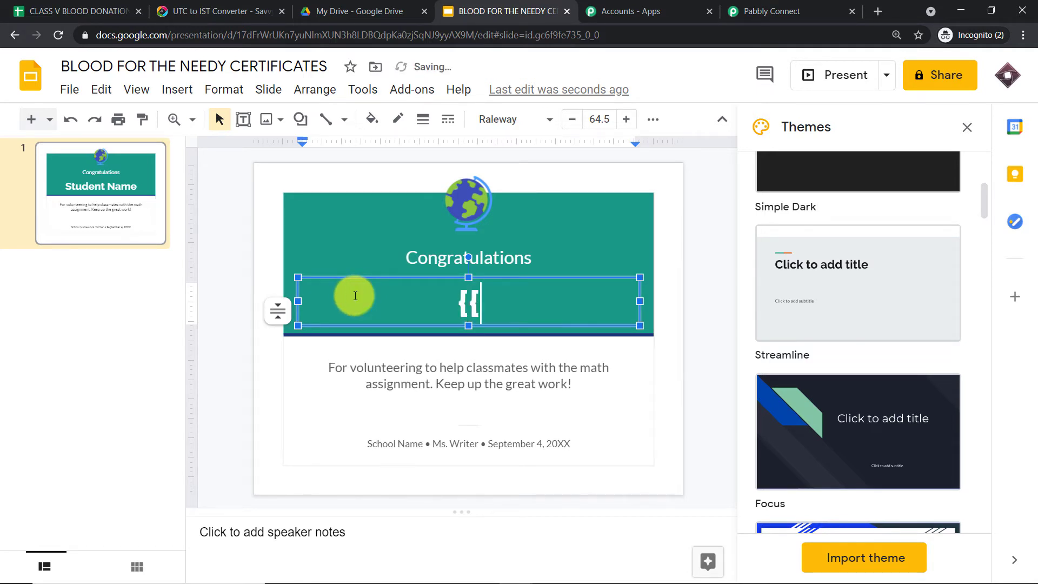
{"action": "type", "text": "}}"}
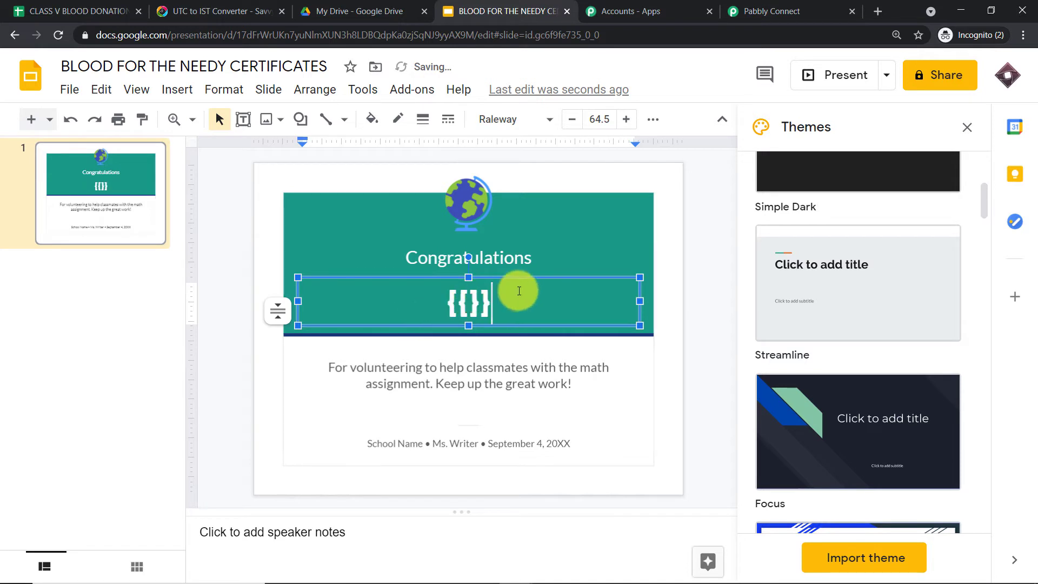
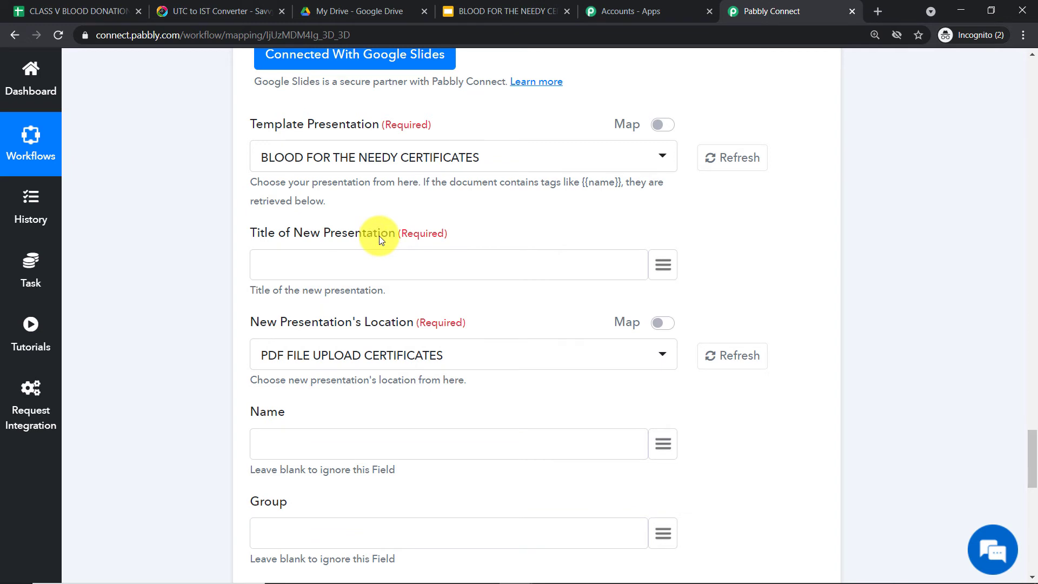
Open the Google Slides home page in a new tab and examine how the recent certificate presentations are titled.
{"action": "left_click", "coordinate": [496, 10]}
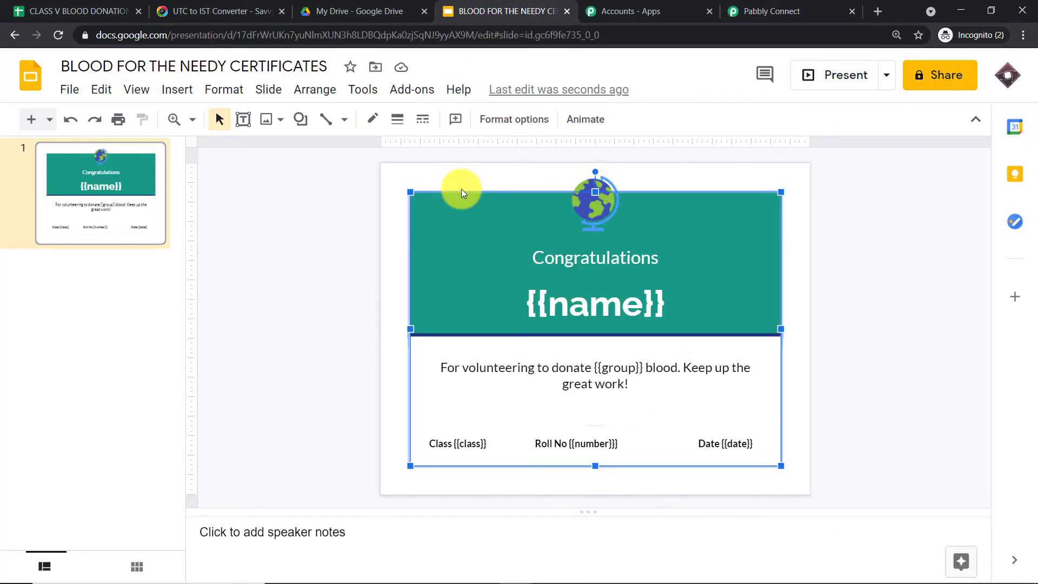
{"action": "right_click", "coordinate": [32, 78]}
{"action": "left_click", "coordinate": [46, 85]}
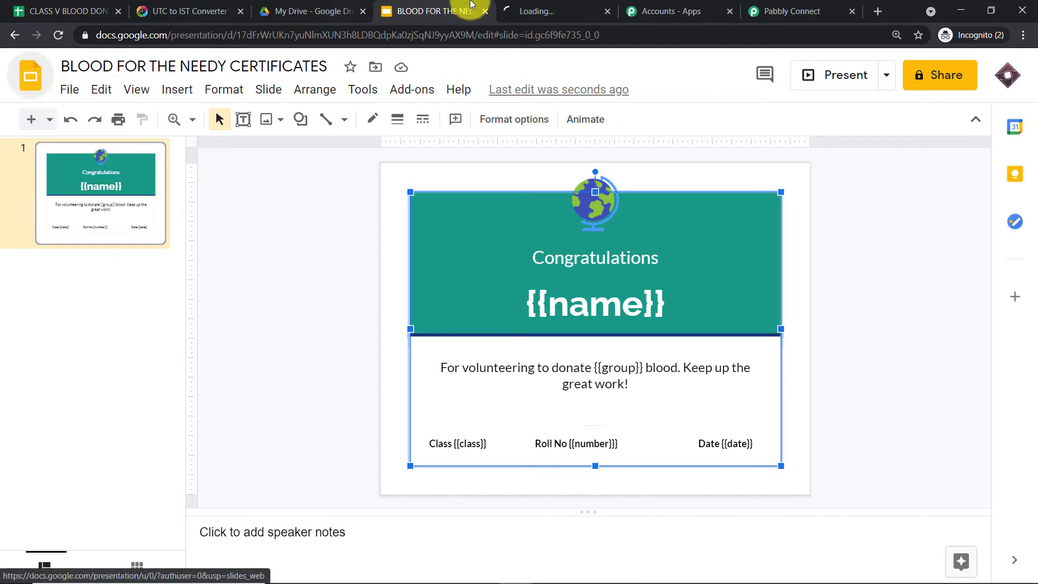
{"action": "left_click", "coordinate": [537, 10]}
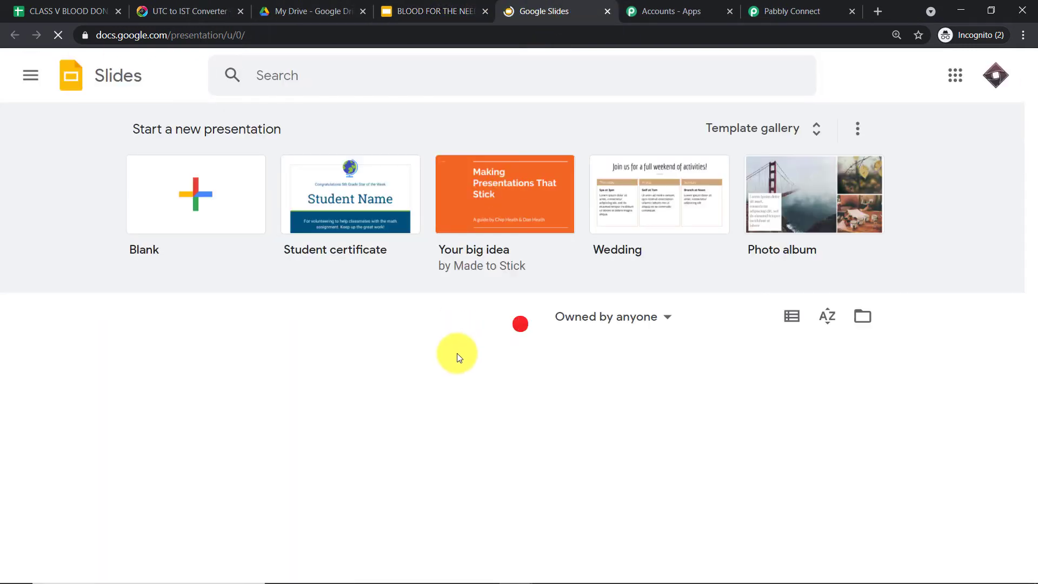
{"action": "scroll", "coordinate": [440, 375], "scroll_direction": "down", "scroll_amount": 2}
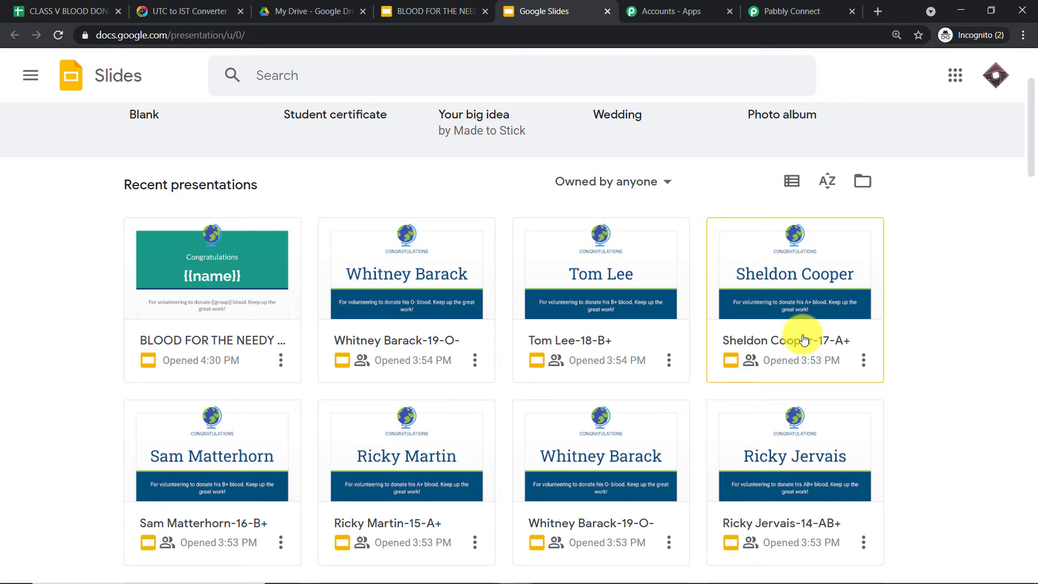
Switch to Pabbly Connect and map the new presentation's title from JSON Extractor data > 0, a hyphen, and the student name in data > 1.
{"action": "left_click", "coordinate": [788, 9]}
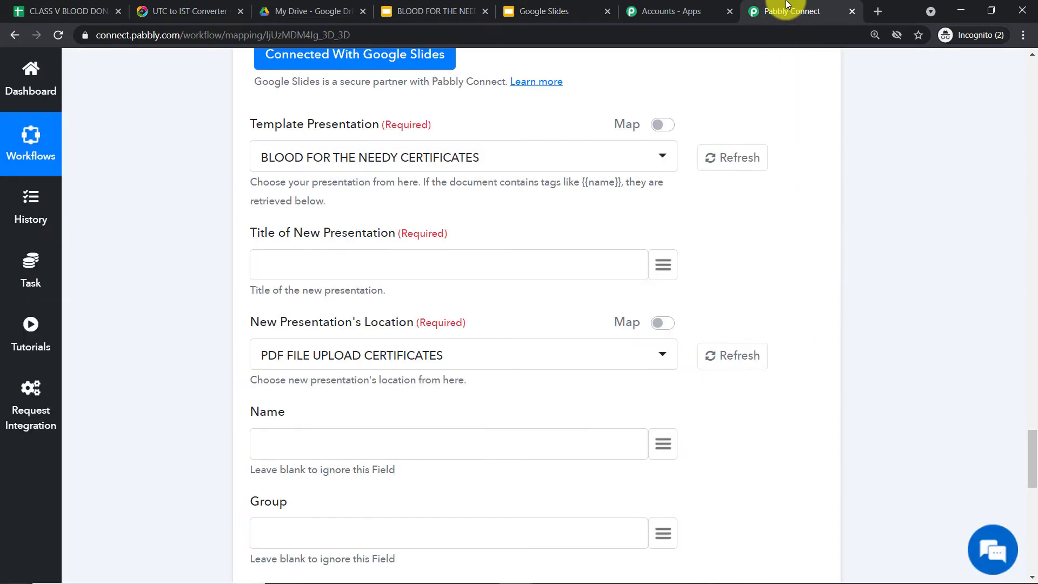
{"action": "left_click", "coordinate": [662, 265]}
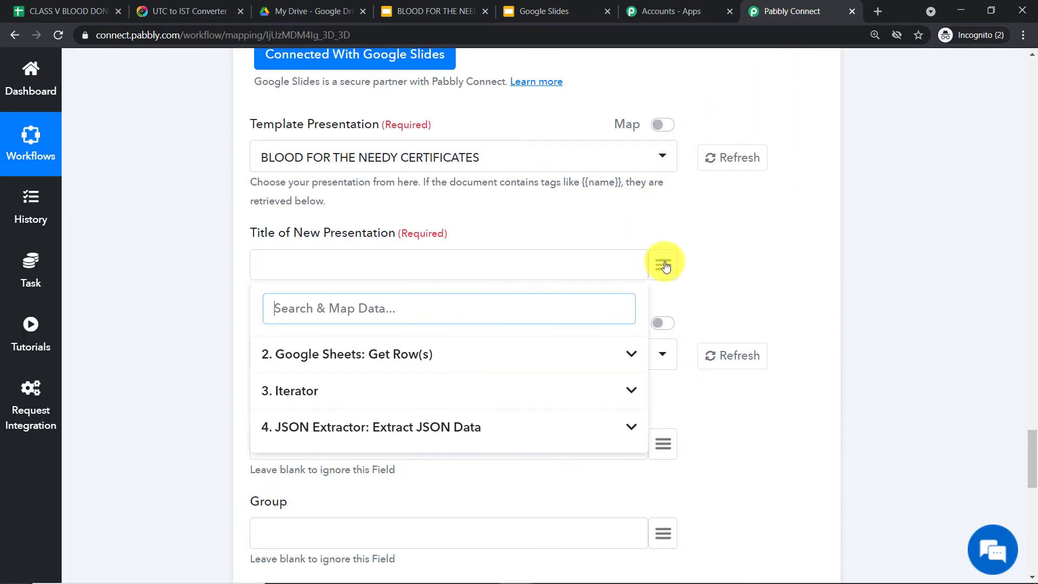
{"action": "left_click", "coordinate": [331, 430]}
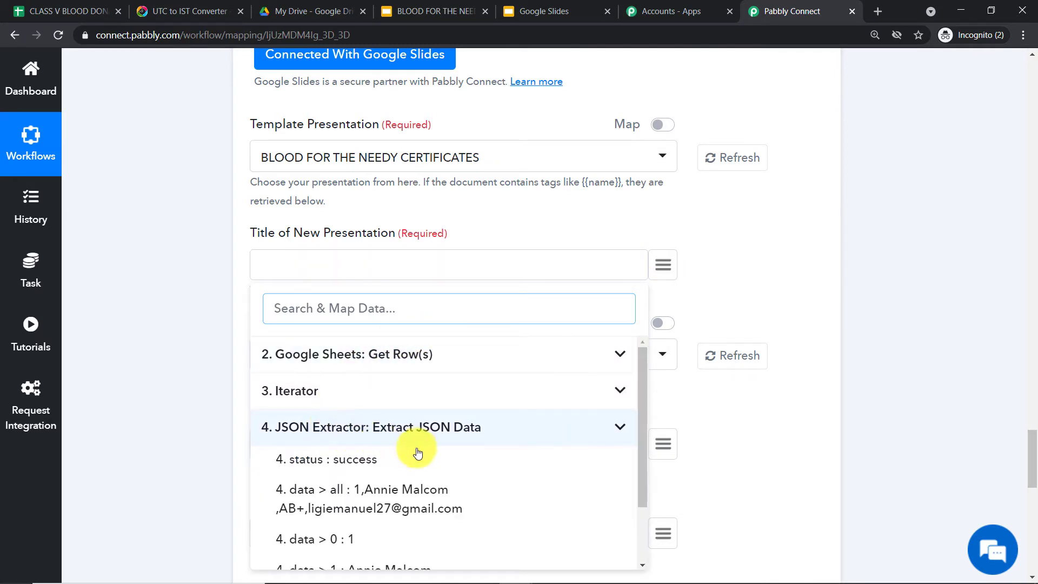
{"action": "scroll", "coordinate": [419, 451], "scroll_direction": "down", "scroll_amount": 3}
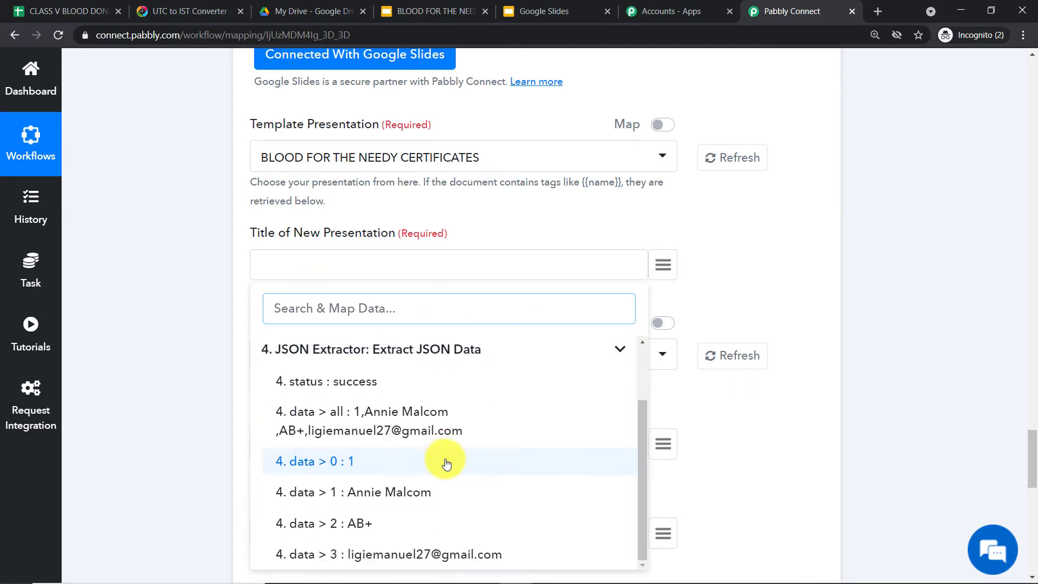
{"action": "left_click", "coordinate": [445, 464]}
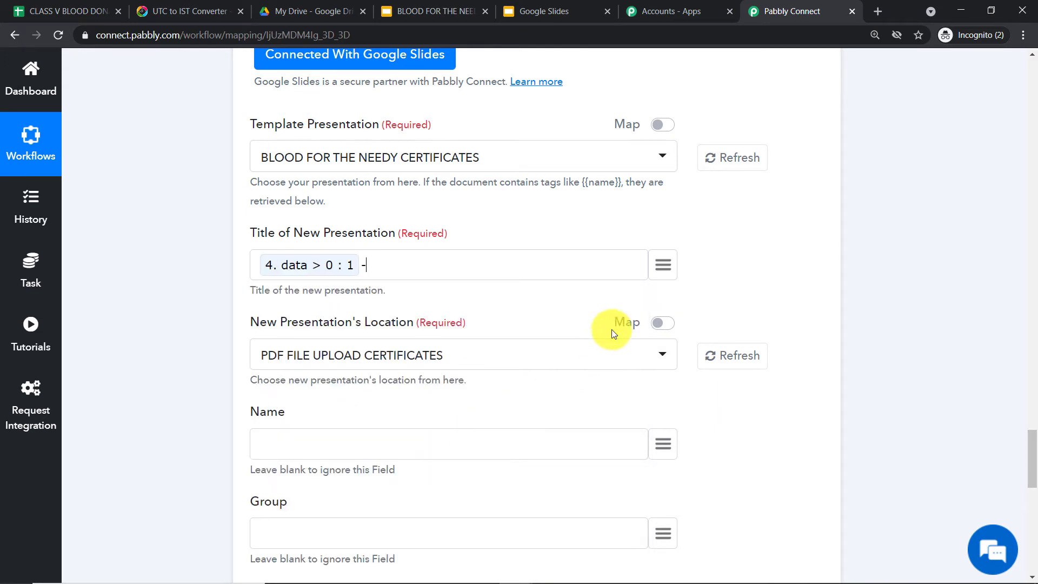
{"action": "left_click", "coordinate": [663, 264]}
{"action": "scroll", "coordinate": [527, 433], "scroll_direction": "down", "scroll_amount": 2}
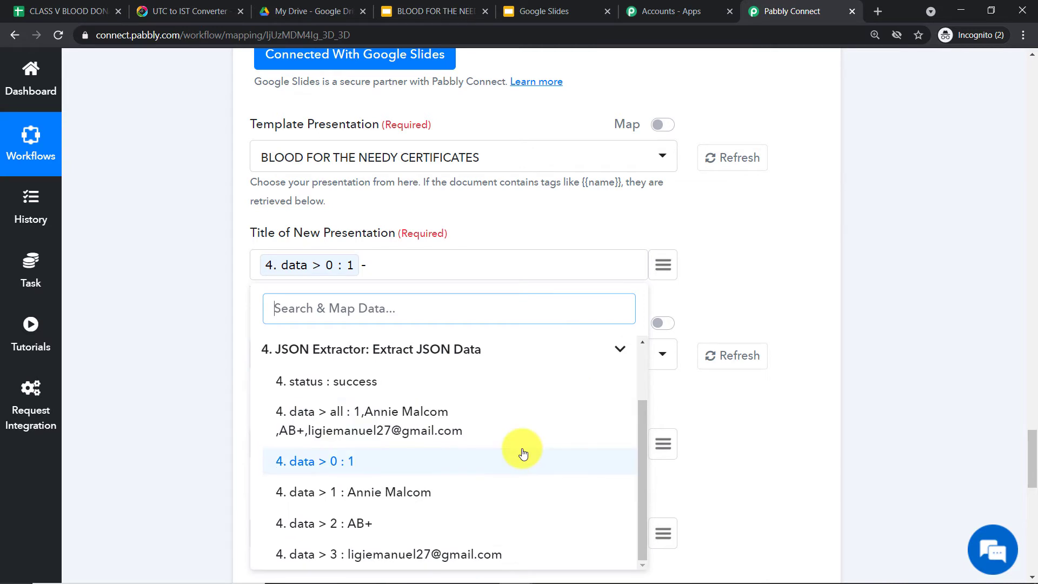
{"action": "left_click", "coordinate": [401, 260]}
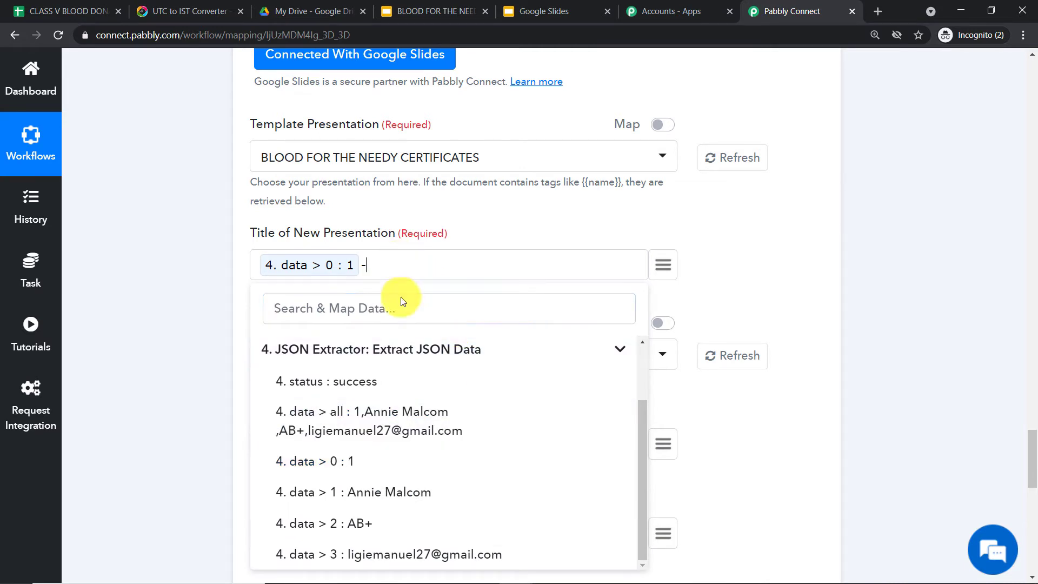
{"action": "left_click", "coordinate": [393, 493]}
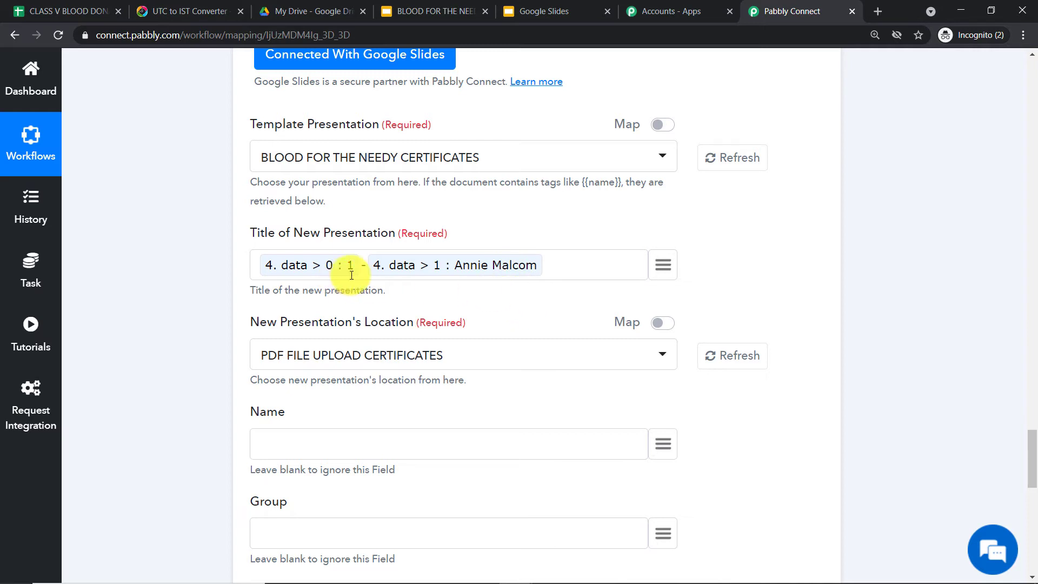
Switch to Google Drive and create a folder named BLOOD PLEDGE UNIQUE CERTIFICATES in My Drive.
{"action": "scroll", "coordinate": [447, 285], "scroll_direction": "down", "scroll_amount": 2}
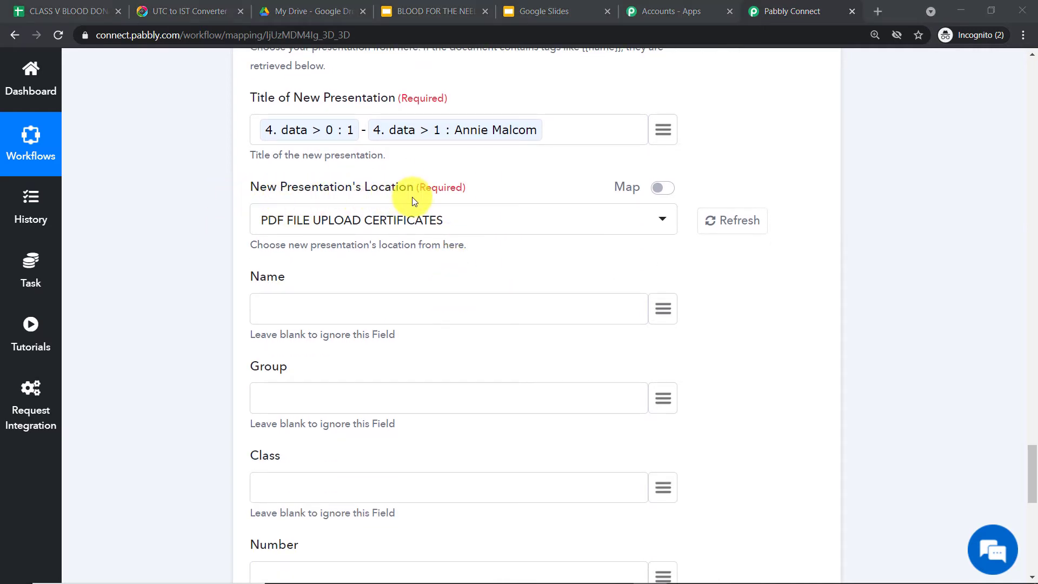
{"action": "left_click", "coordinate": [327, 10]}
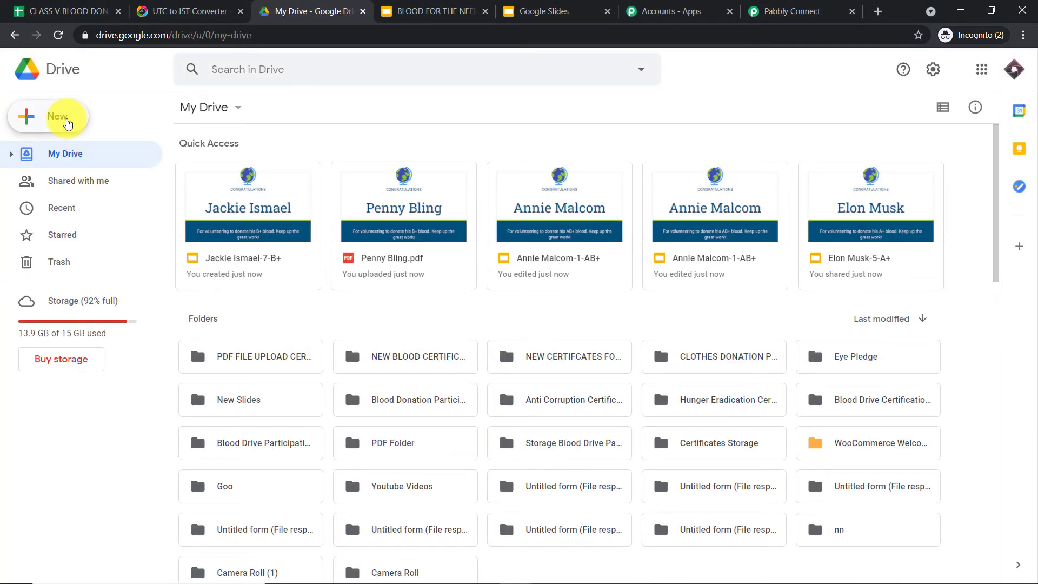
{"action": "left_click", "coordinate": [67, 124]}
{"action": "left_click", "coordinate": [65, 122]}
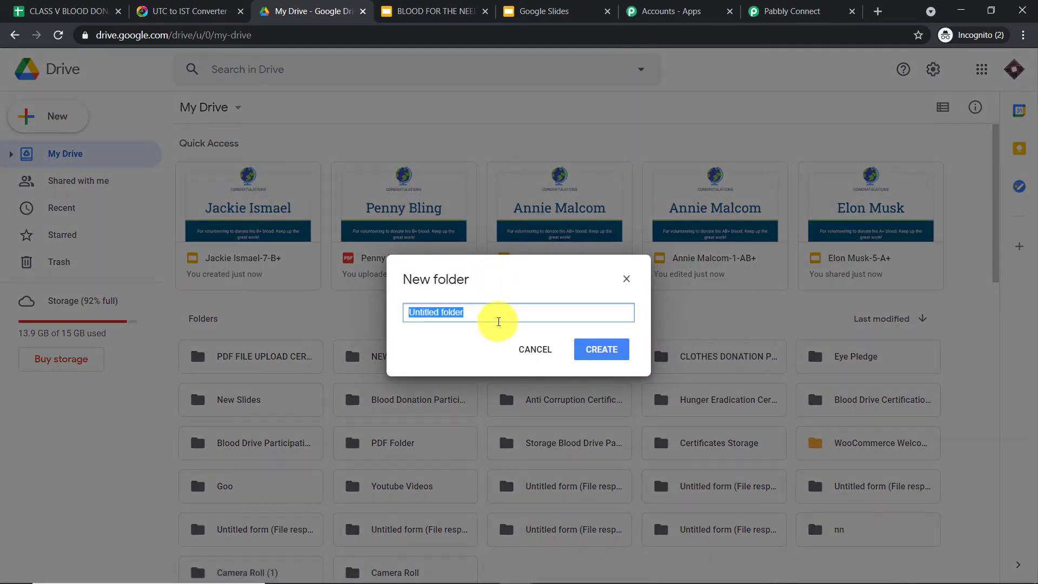
{"action": "key", "text": "BackSpace"}
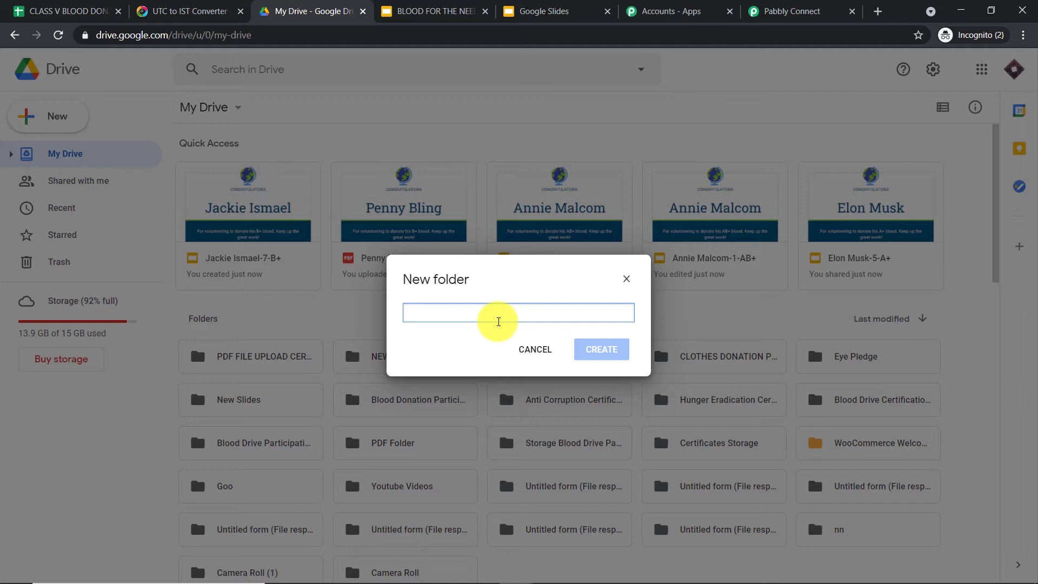
{"action": "type", "text": "B"}
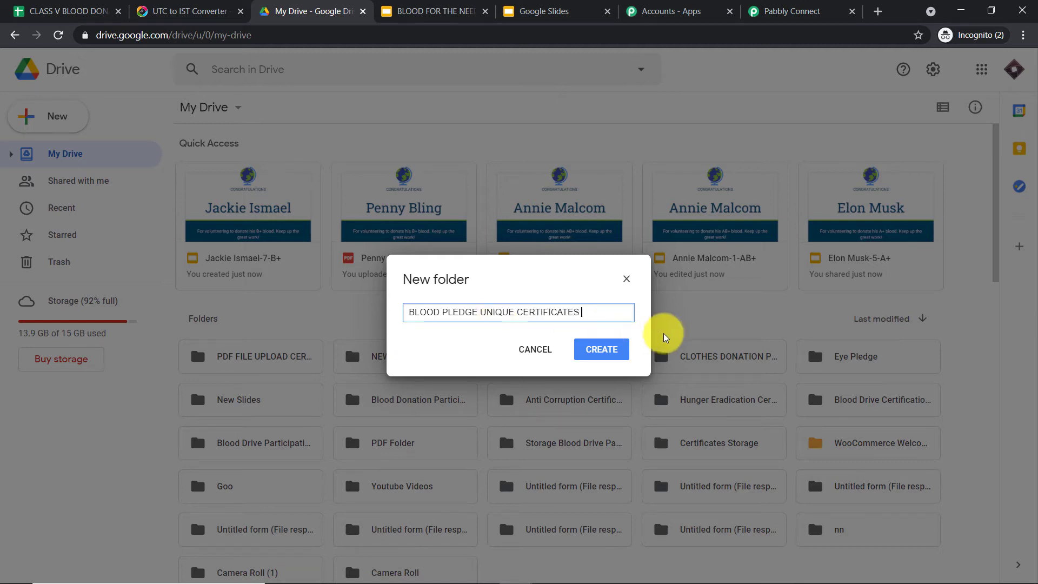
{"action": "left_click", "coordinate": [604, 349]}
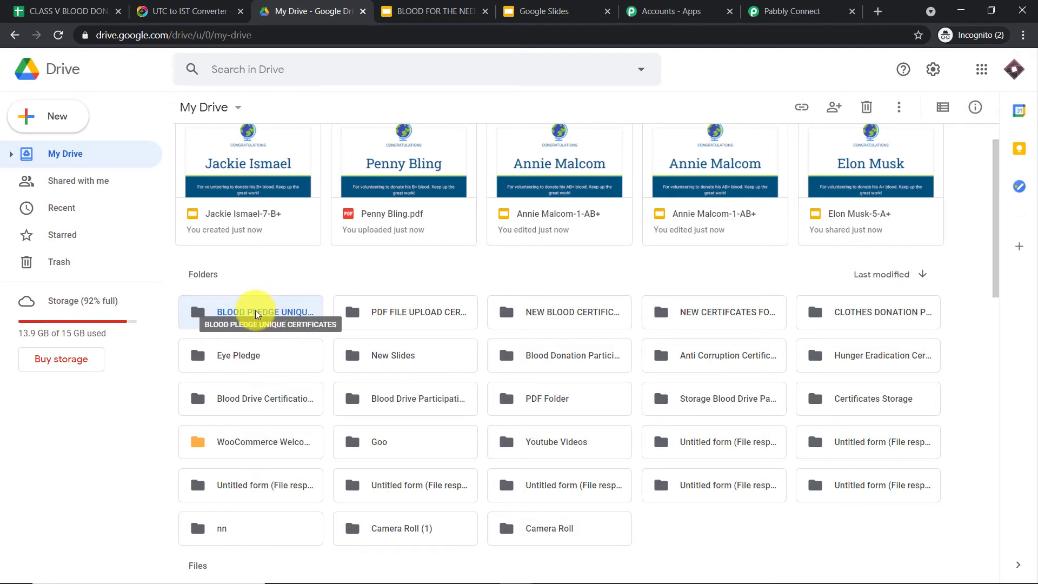
Back in Pabbly Connect, refresh the folder choices and set the new presentation's location to BLOOD PLEDGE UNIQUE CERTIFICATES.
{"action": "left_click", "coordinate": [806, 6]}
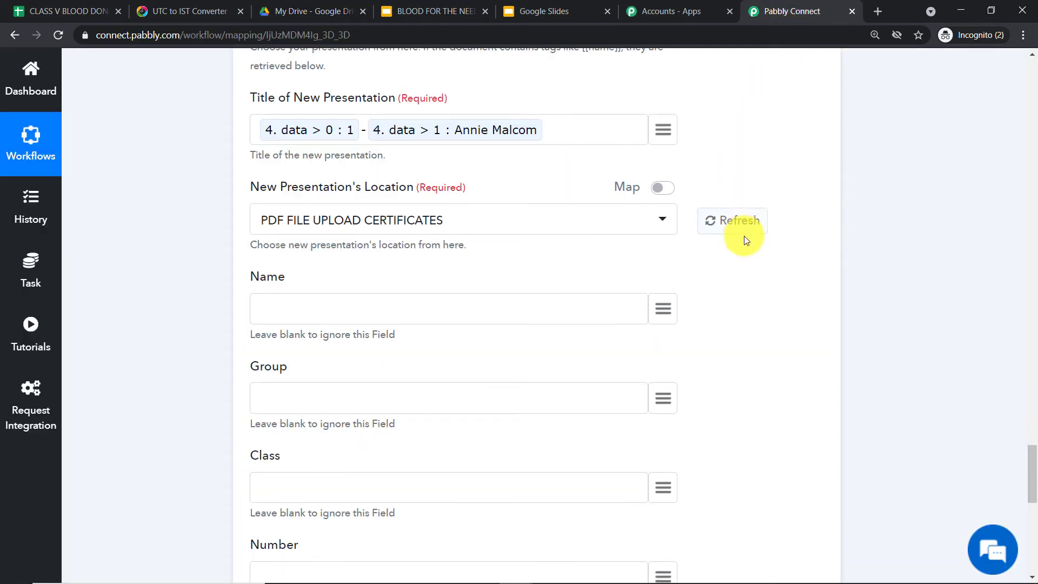
{"action": "left_click", "coordinate": [743, 221]}
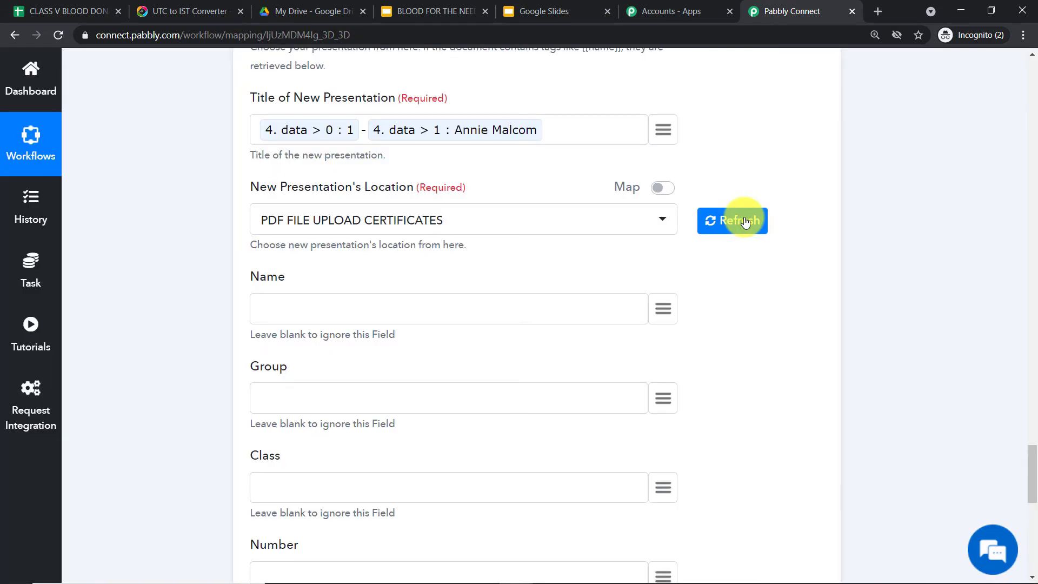
{"action": "left_click", "coordinate": [559, 220]}
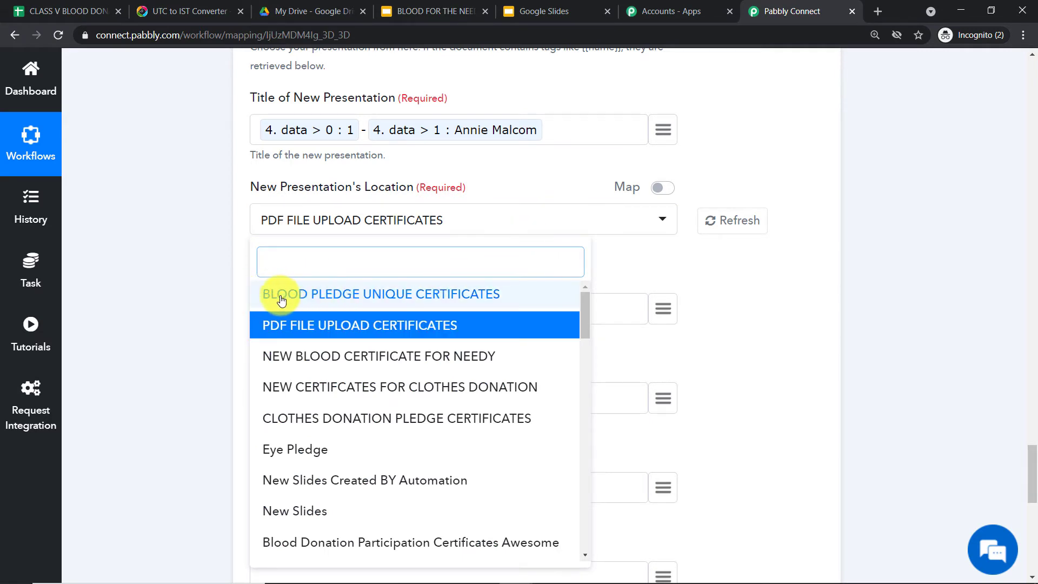
{"action": "left_click", "coordinate": [394, 298]}
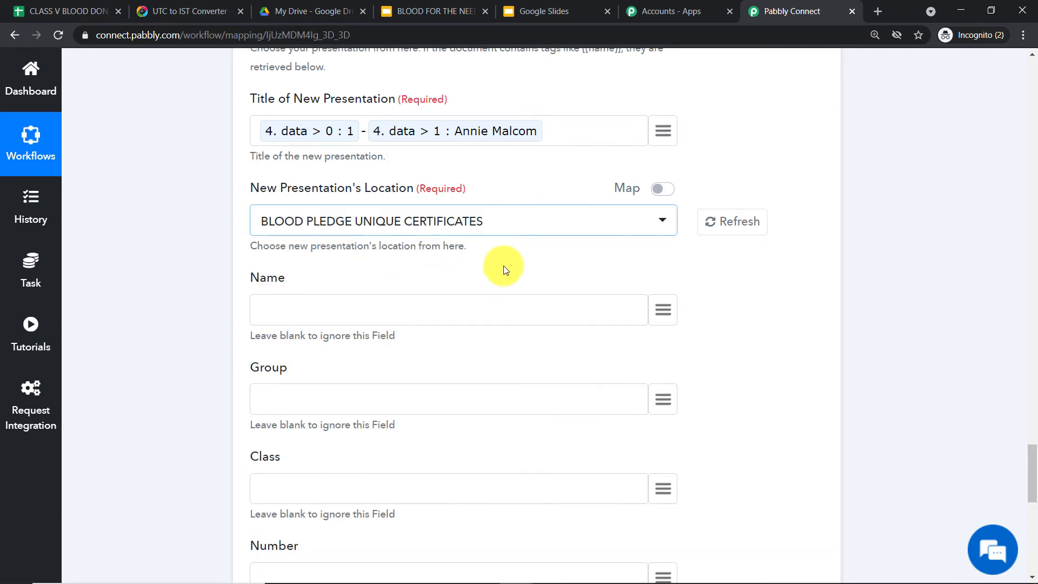
{"action": "scroll", "coordinate": [504, 265], "scroll_direction": "up", "scroll_amount": 1}
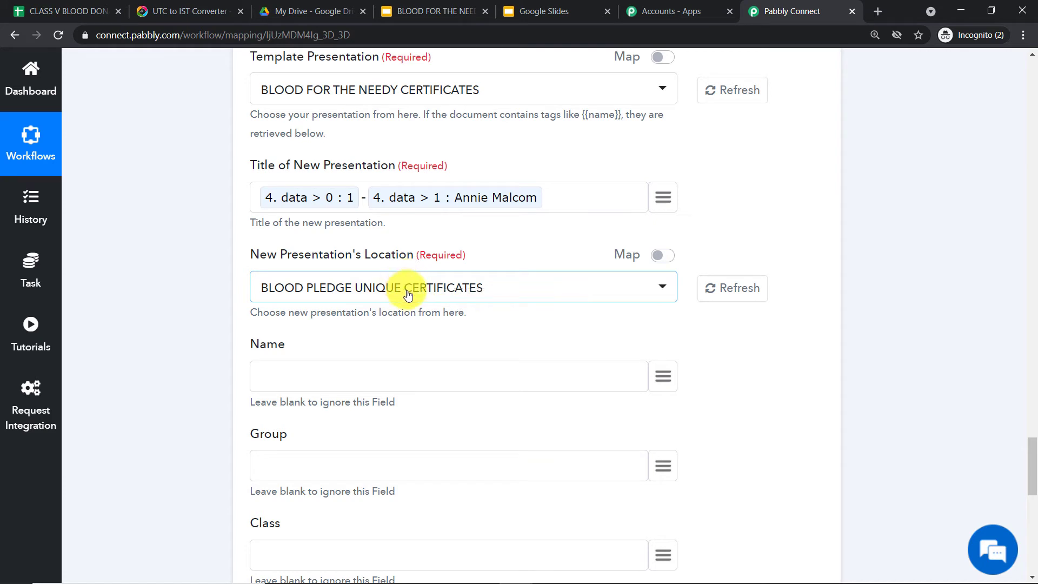
{"action": "scroll", "coordinate": [414, 302], "scroll_direction": "down", "scroll_amount": 3}
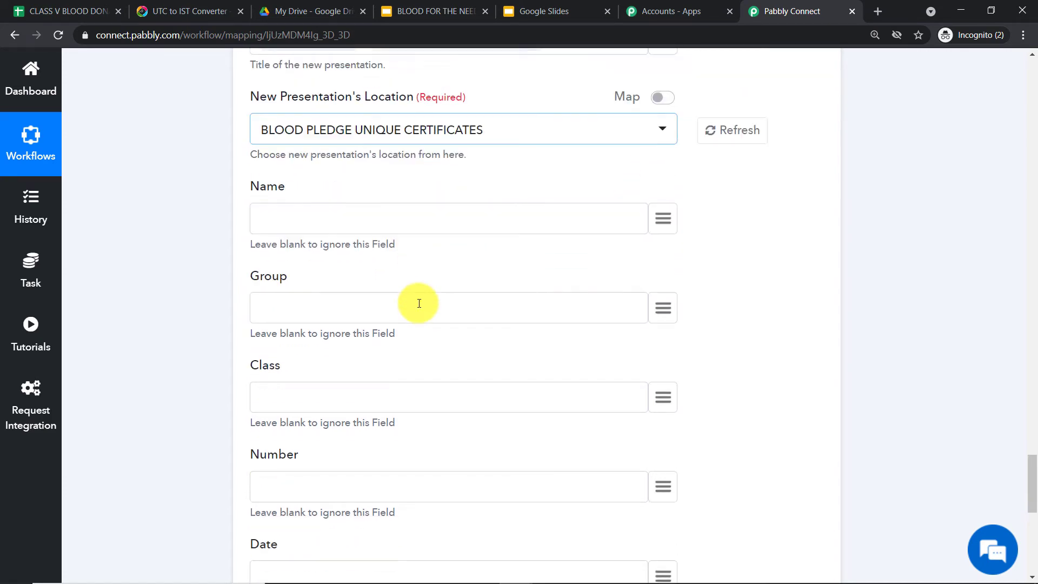
Check the mappable data for the Date field from the Google Sheets, Iterator and JSON Extractor steps for a date value.
{"action": "scroll", "coordinate": [419, 303], "scroll_direction": "down", "scroll_amount": 3}
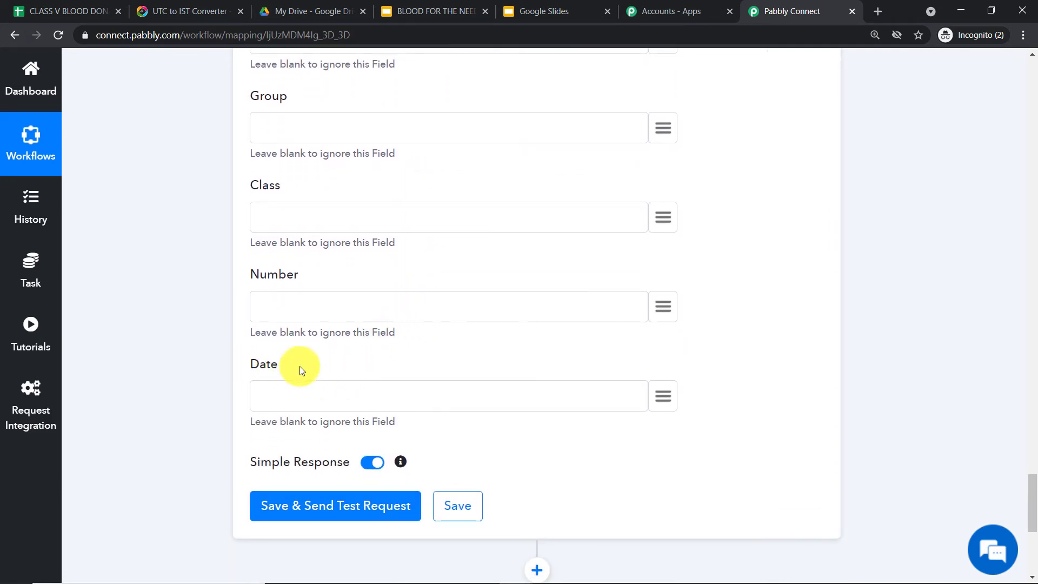
{"action": "left_click", "coordinate": [670, 400]}
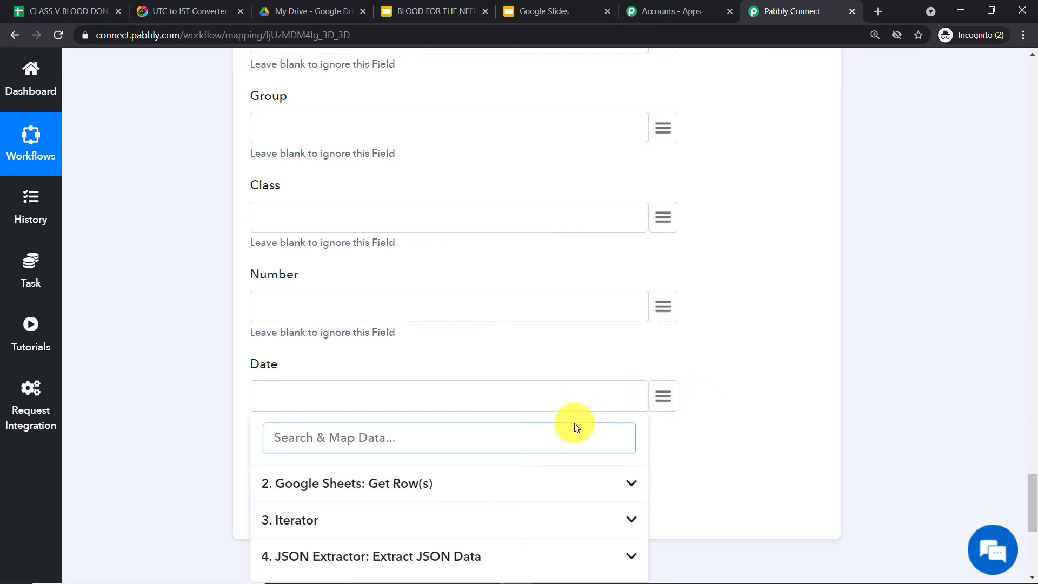
{"action": "scroll", "coordinate": [573, 432], "scroll_direction": "down", "scroll_amount": 3}
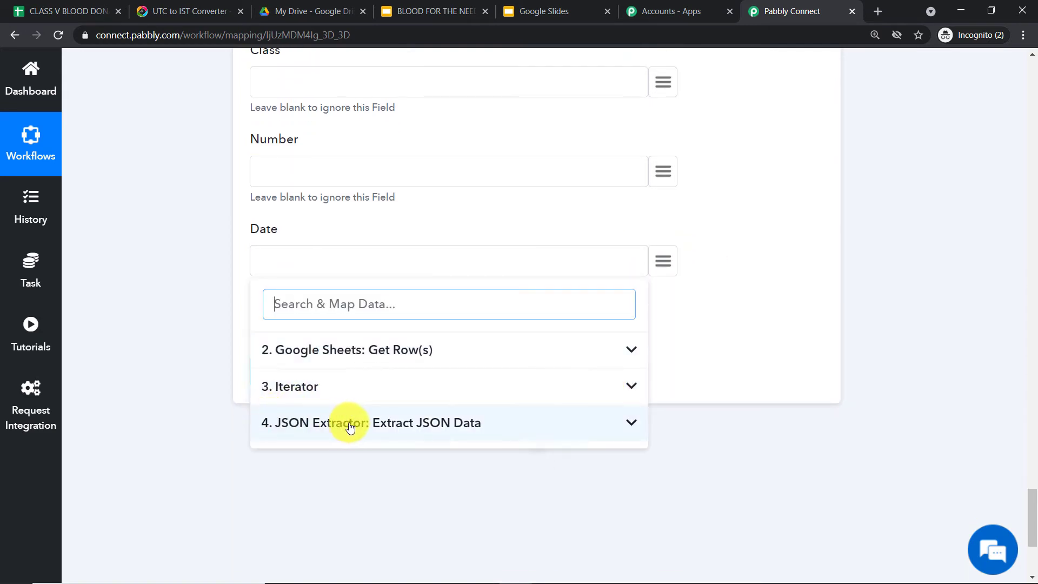
{"action": "left_click", "coordinate": [383, 432]}
{"action": "scroll", "coordinate": [411, 459], "scroll_direction": "down", "scroll_amount": 2}
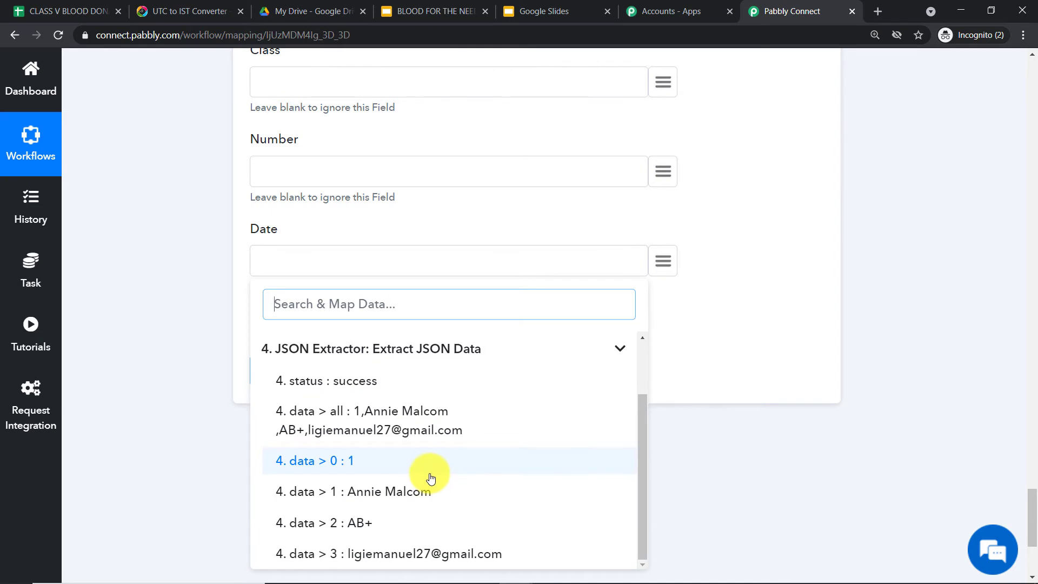
{"action": "scroll", "coordinate": [373, 411], "scroll_direction": "up", "scroll_amount": 2}
{"action": "left_click", "coordinate": [364, 398]}
{"action": "scroll", "coordinate": [427, 424], "scroll_direction": "up", "scroll_amount": 1}
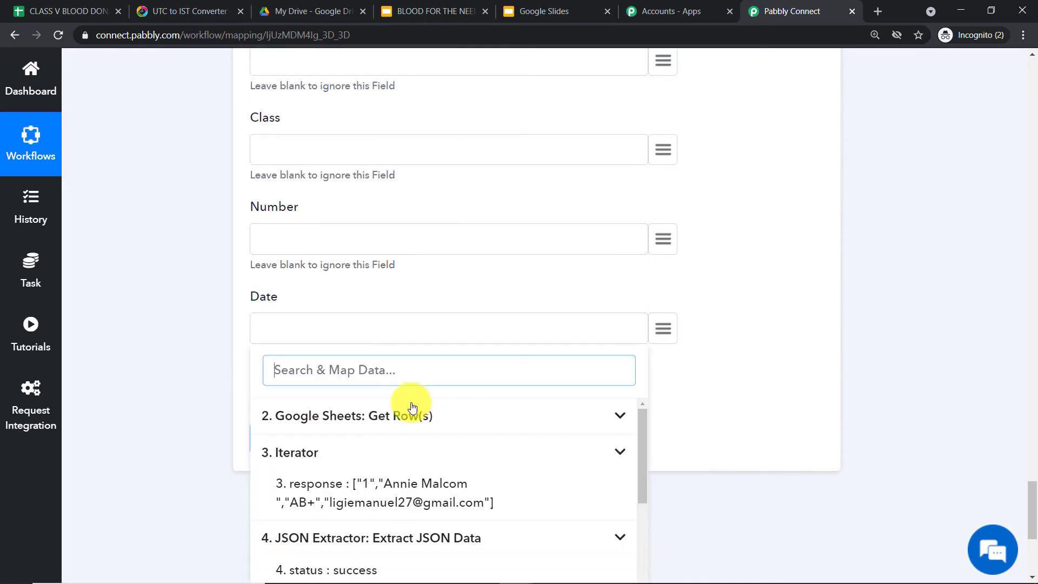
{"action": "left_click", "coordinate": [405, 415]}
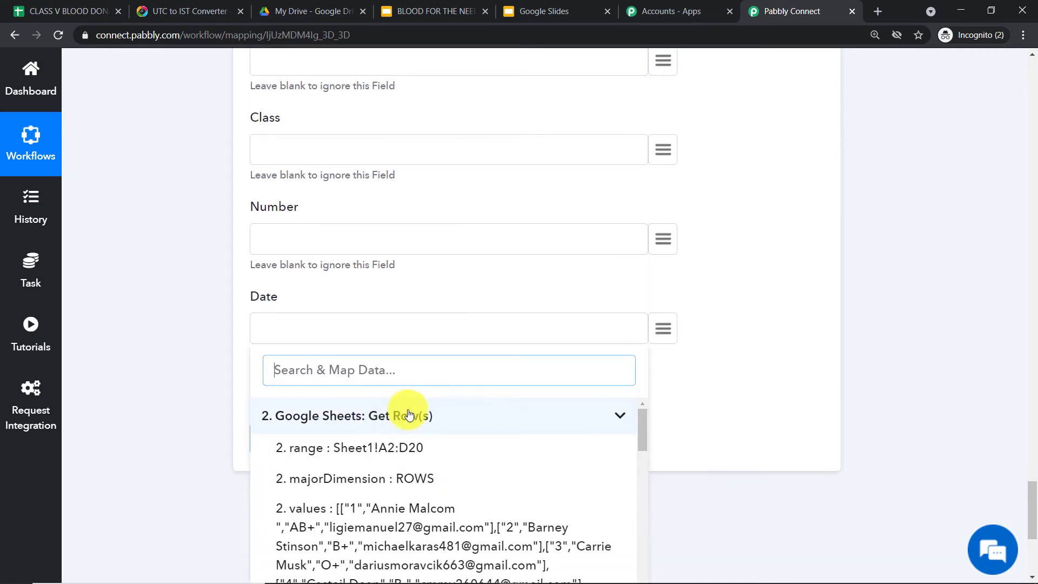
{"action": "left_click", "coordinate": [858, 316]}
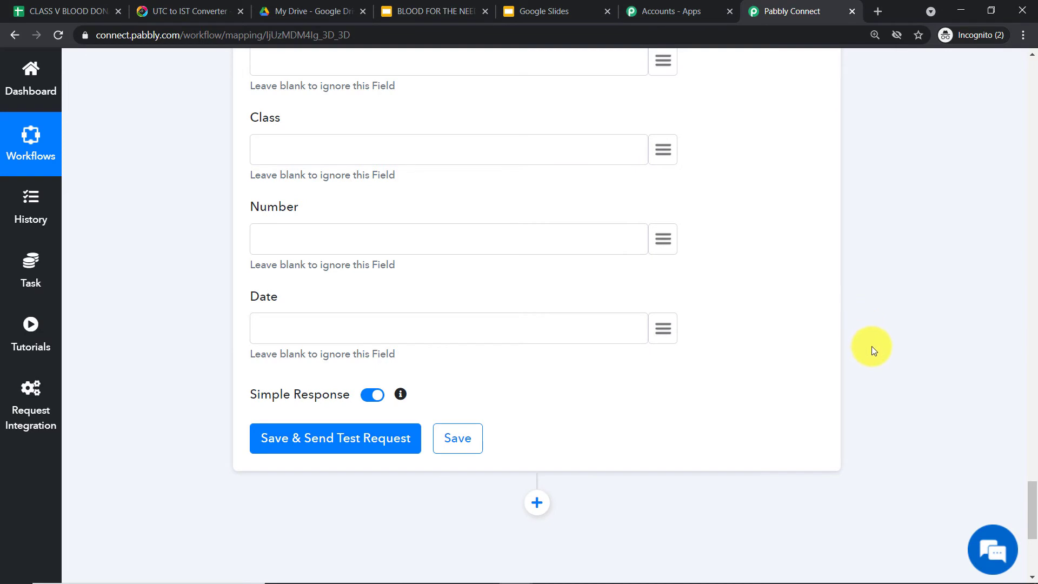
Insert a Date/Time Formatter action between the JSON Extractor and Google Slides steps.
{"action": "scroll", "coordinate": [871, 346], "scroll_direction": "up", "scroll_amount": 15}
{"action": "scroll", "coordinate": [871, 346], "scroll_direction": "up", "scroll_amount": 3}
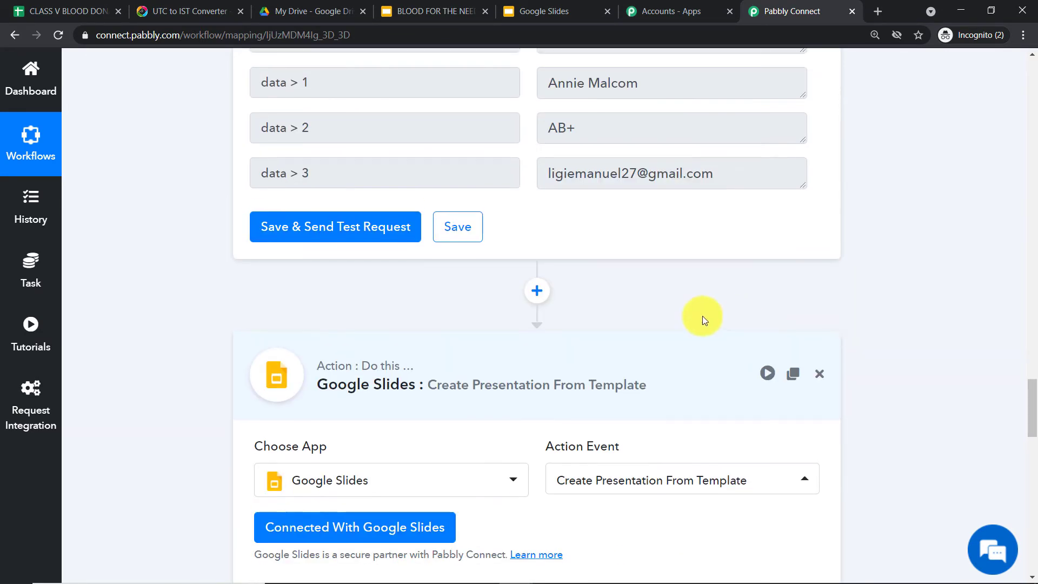
{"action": "left_click", "coordinate": [540, 290]}
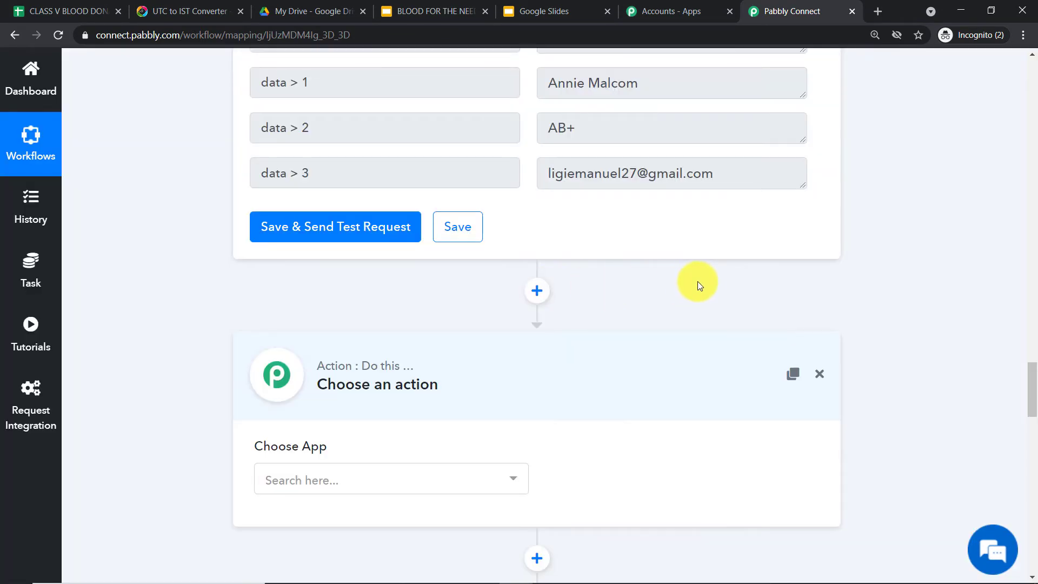
{"action": "scroll", "coordinate": [679, 291], "scroll_direction": "down", "scroll_amount": 1}
{"action": "scroll", "coordinate": [568, 474], "scroll_direction": "down", "scroll_amount": 2}
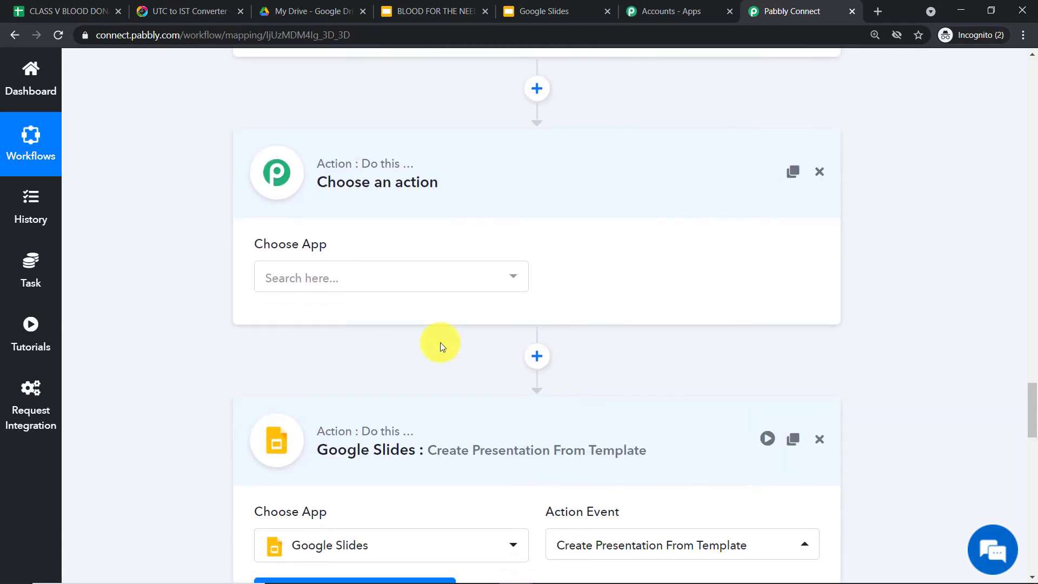
{"action": "left_click", "coordinate": [361, 281]}
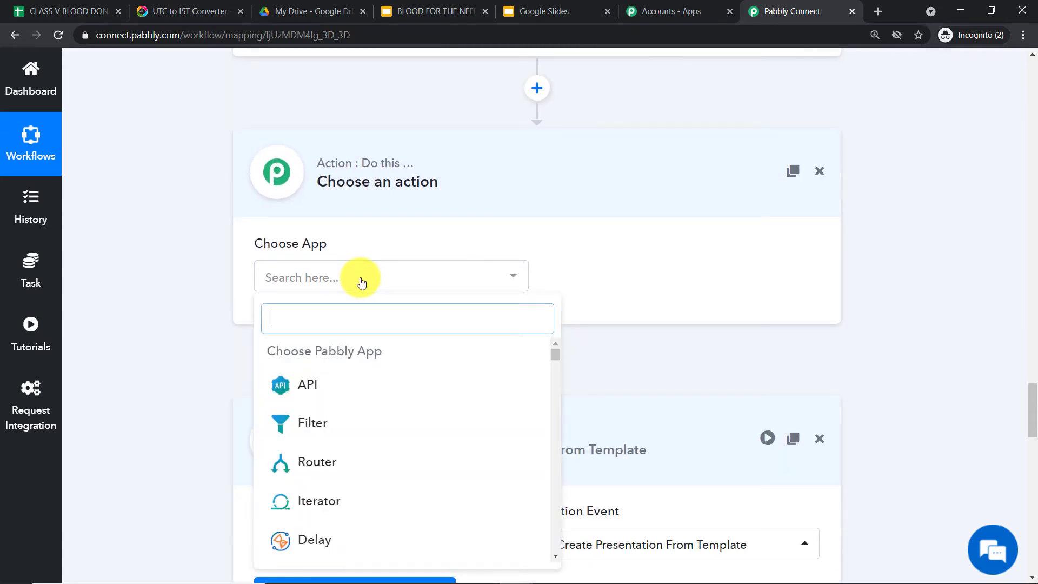
{"action": "type", "text": "DATE"}
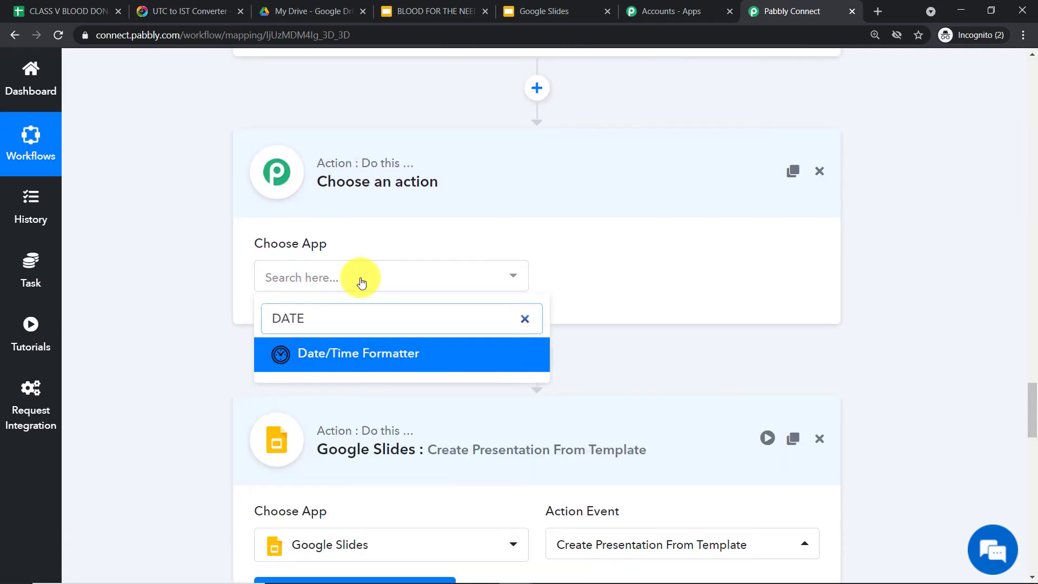
{"action": "left_click", "coordinate": [402, 353]}
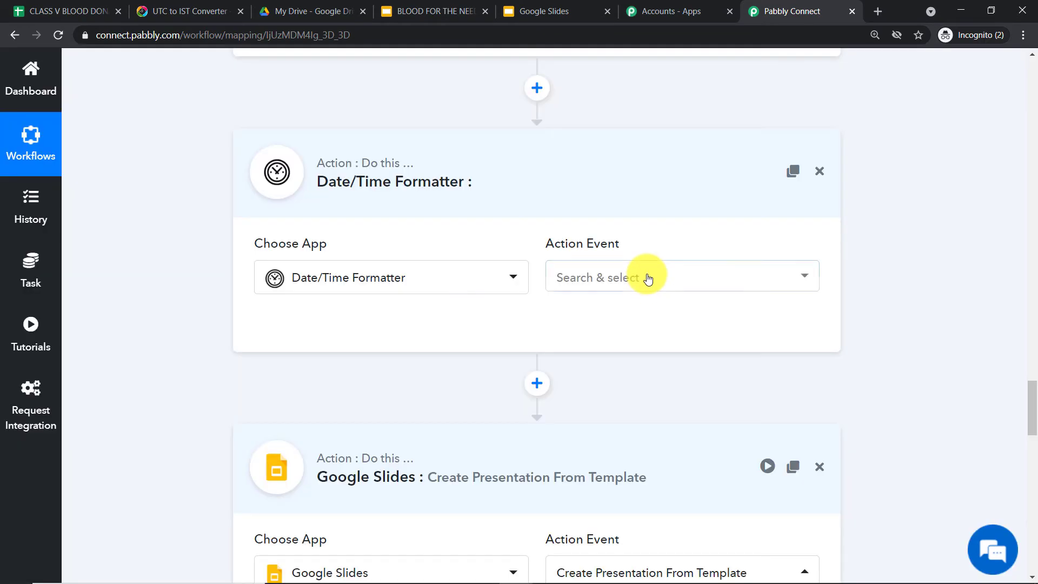
Set the Date/Time Formatter's action event to Current Date and connect it.
{"action": "left_click", "coordinate": [644, 276]}
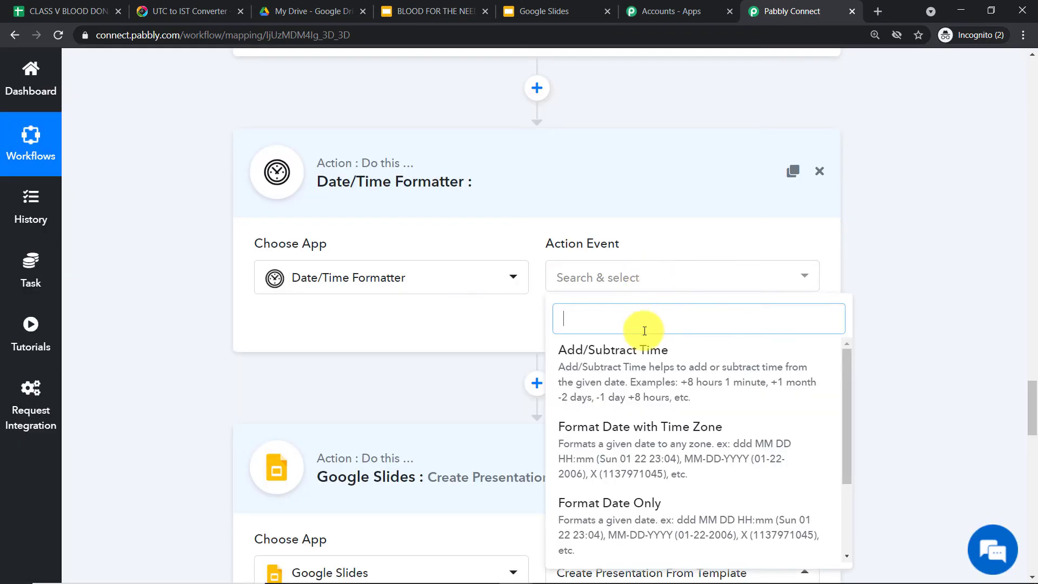
{"action": "scroll", "coordinate": [654, 357], "scroll_direction": "down", "scroll_amount": 5}
{"action": "scroll", "coordinate": [638, 460], "scroll_direction": "down", "scroll_amount": 2}
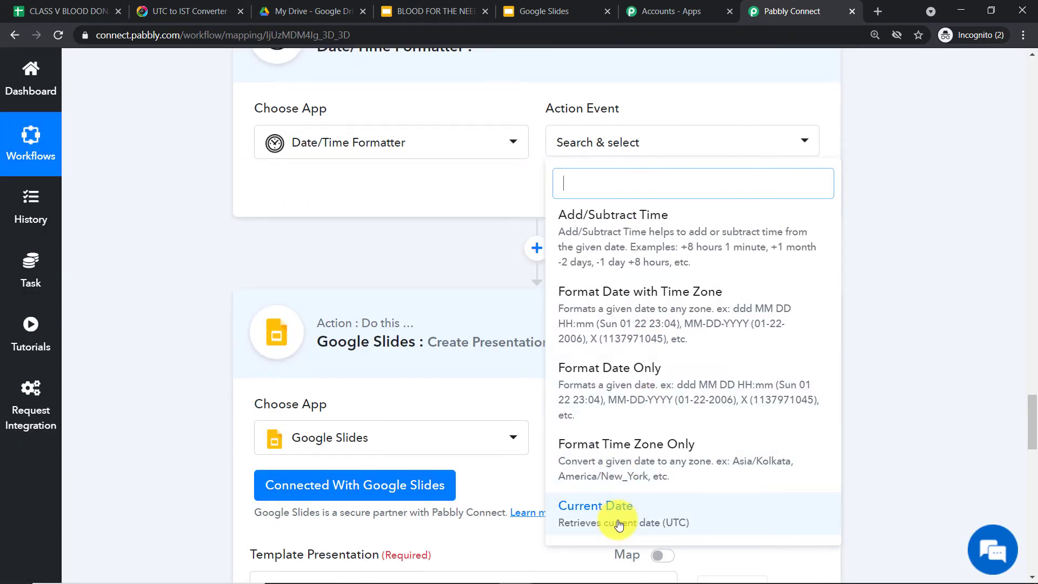
{"action": "left_click", "coordinate": [618, 521]}
{"action": "left_click", "coordinate": [334, 195]}
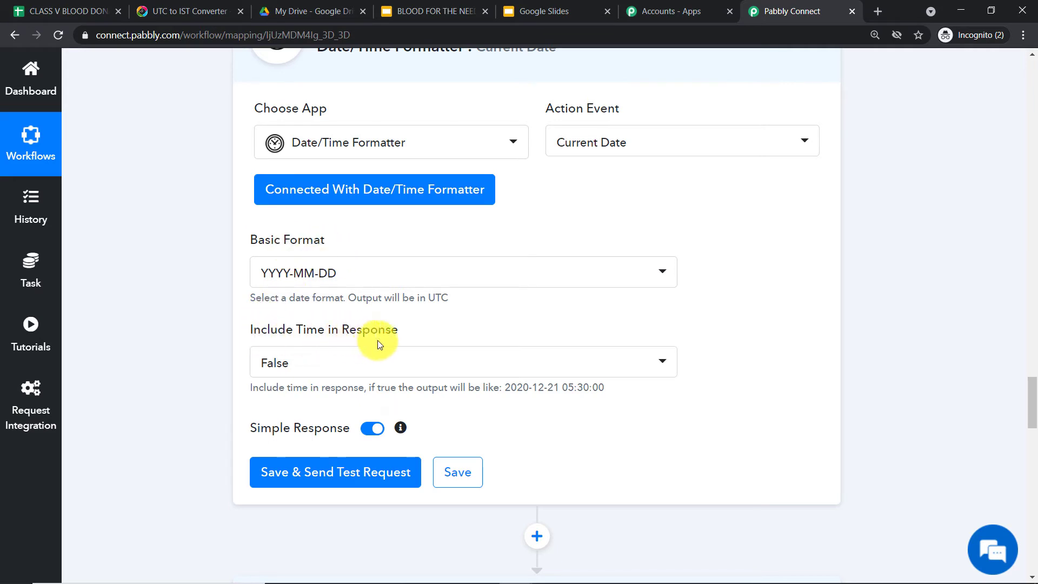
Set the current date's basic format to DD/MM/YYYY and Include Time in Response to False.
{"action": "left_click", "coordinate": [303, 279]}
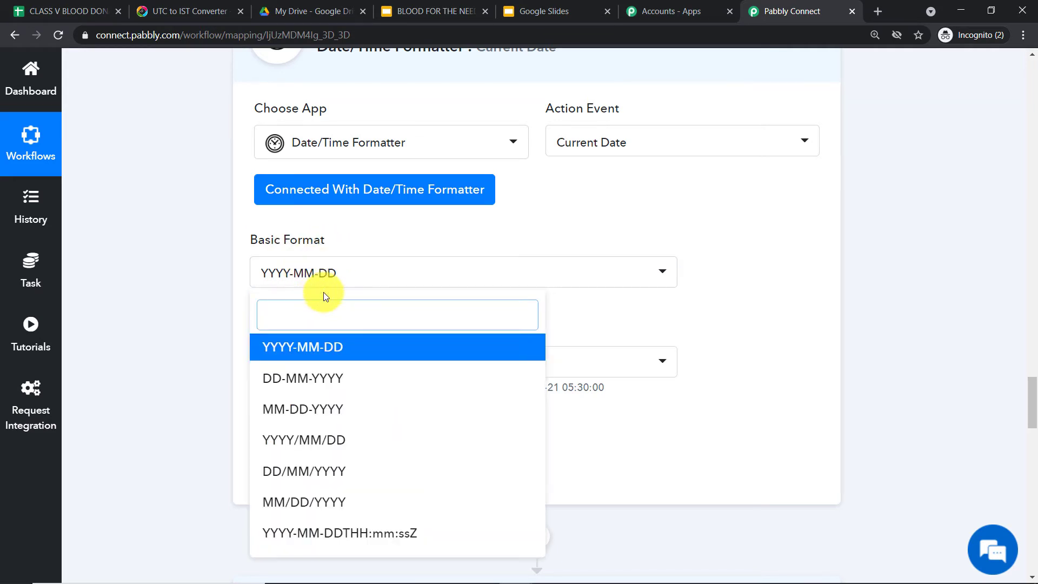
{"action": "scroll", "coordinate": [330, 319], "scroll_direction": "down", "scroll_amount": 1}
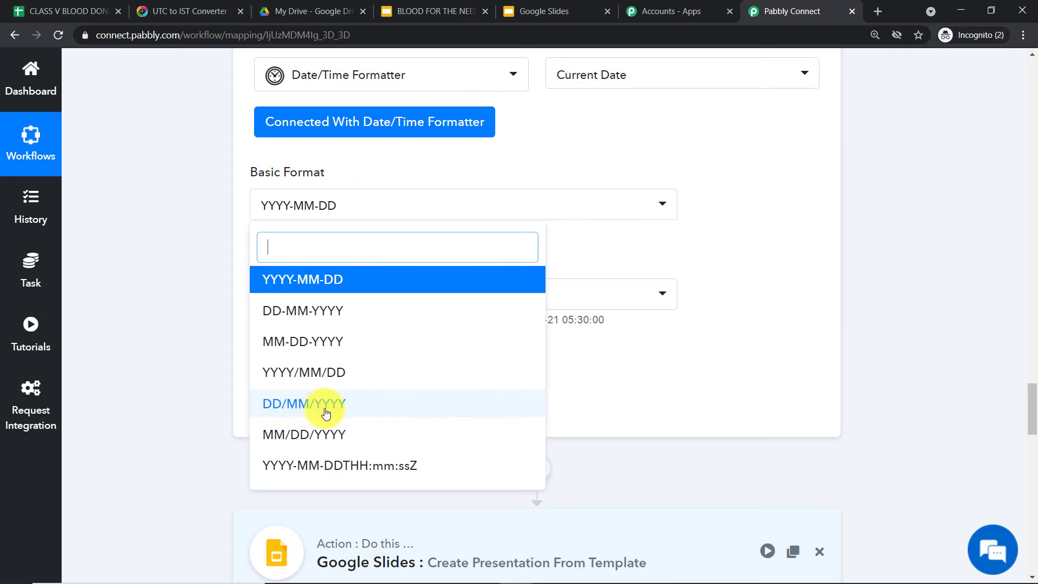
{"action": "left_click", "coordinate": [325, 412]}
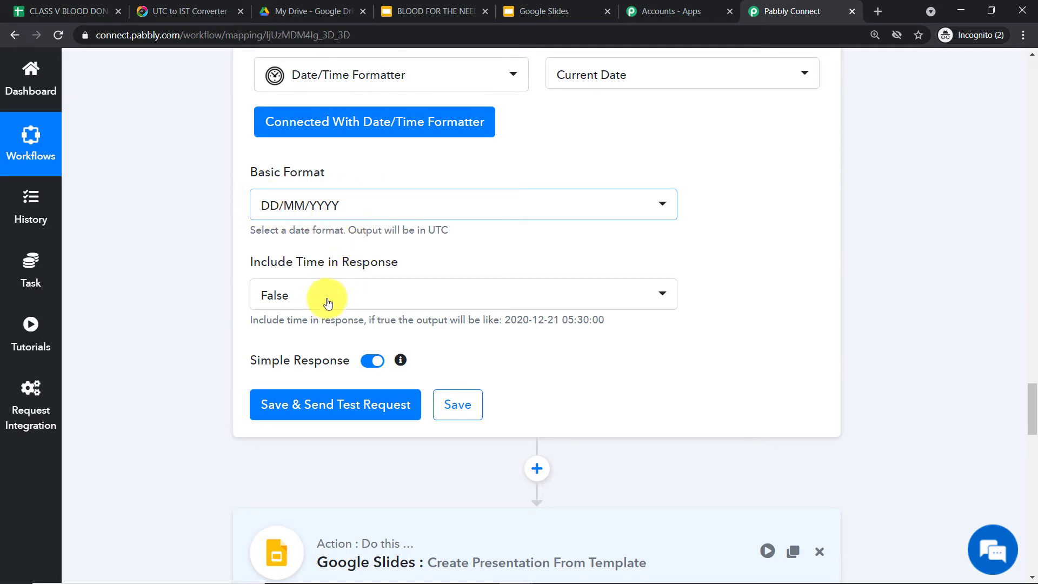
{"action": "left_click", "coordinate": [308, 293]}
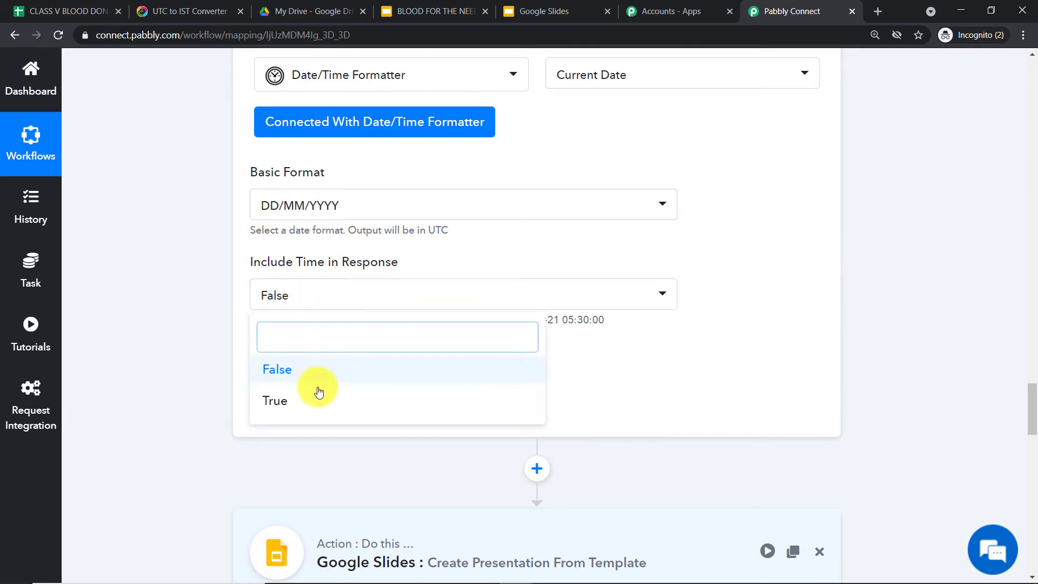
{"action": "left_click", "coordinate": [313, 370]}
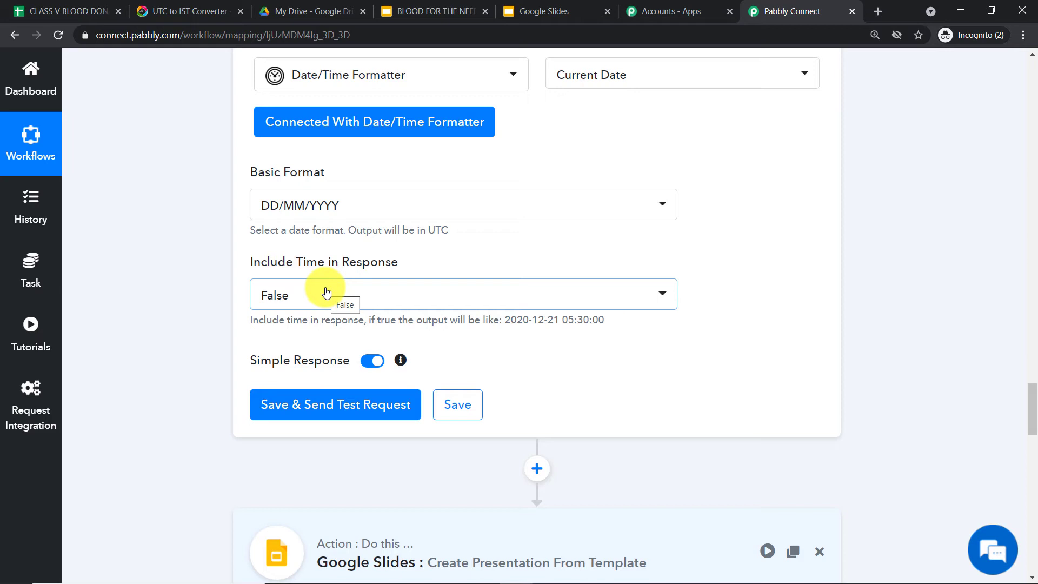
Save the Date/Time Formatter step and send a test request to retrieve the current date.
{"action": "scroll", "coordinate": [326, 292], "scroll_direction": "down", "scroll_amount": 1}
{"action": "left_click", "coordinate": [335, 336]}
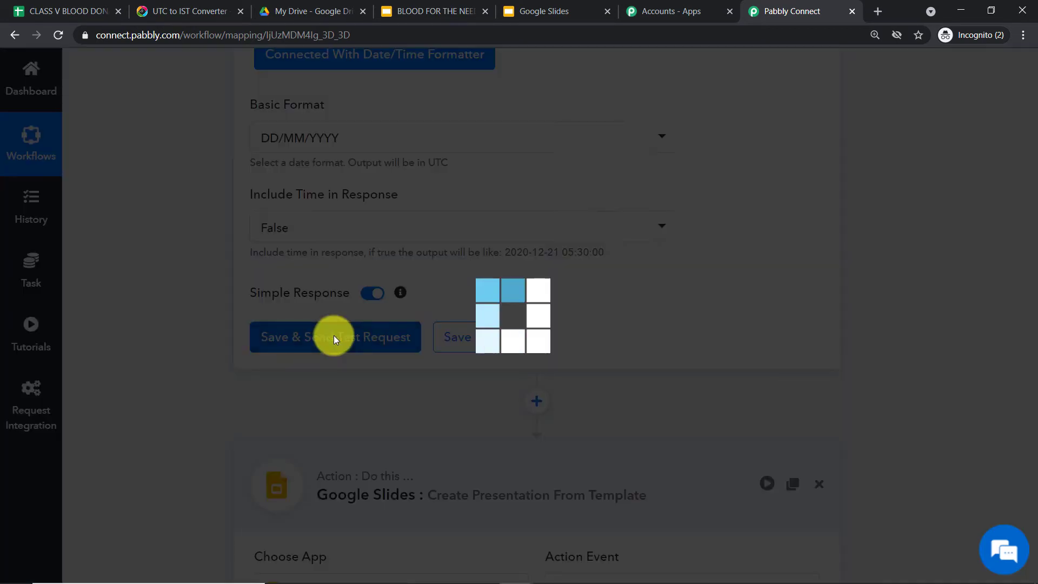
{"action": "scroll", "coordinate": [642, 204], "scroll_direction": "down", "scroll_amount": 1}
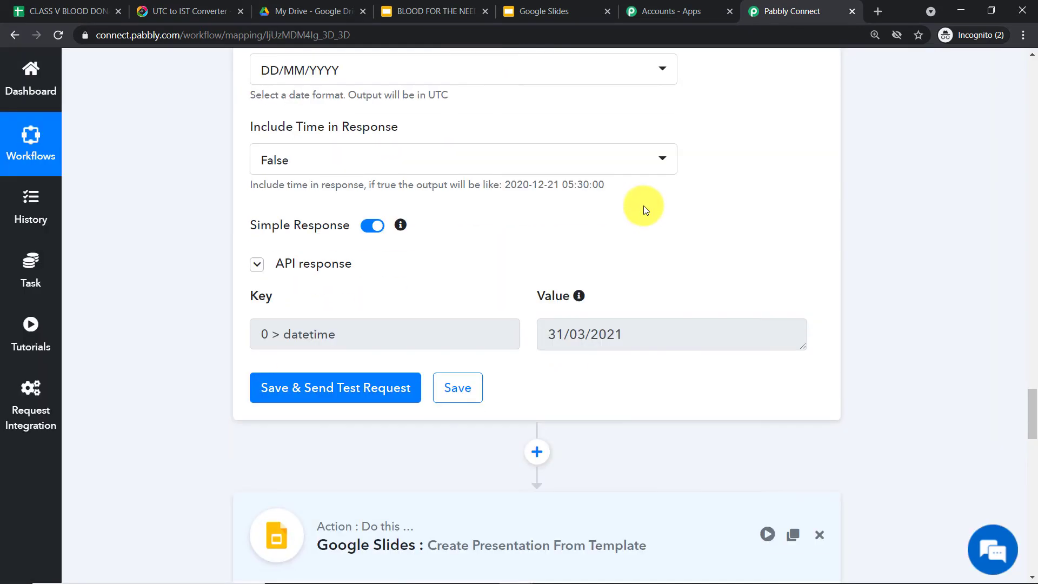
{"action": "mouse_move", "coordinate": [572, 312]}
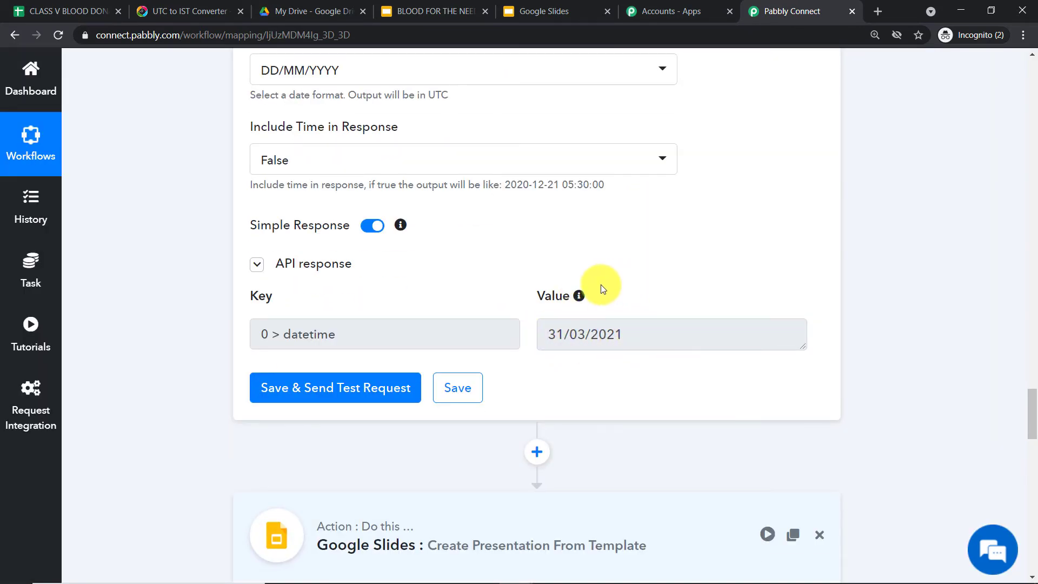
Reconnect the Google Slides template step using its existing saved credentials to reload its fields.
{"action": "scroll", "coordinate": [600, 277], "scroll_direction": "down", "scroll_amount": 1}
{"action": "scroll", "coordinate": [584, 266], "scroll_direction": "down", "scroll_amount": 4}
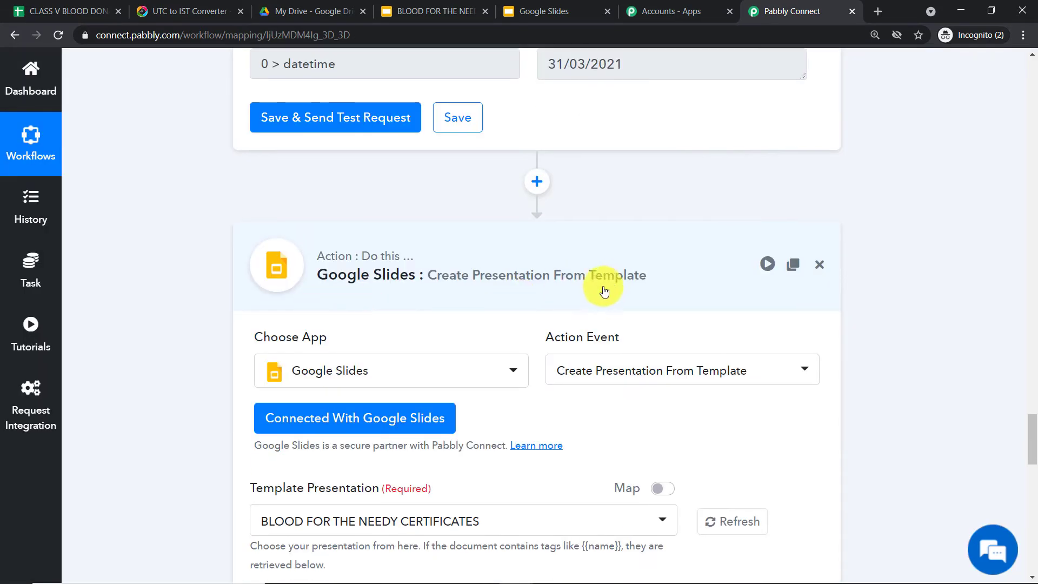
{"action": "scroll", "coordinate": [530, 280], "scroll_direction": "down", "scroll_amount": 2}
{"action": "left_click", "coordinate": [312, 274]}
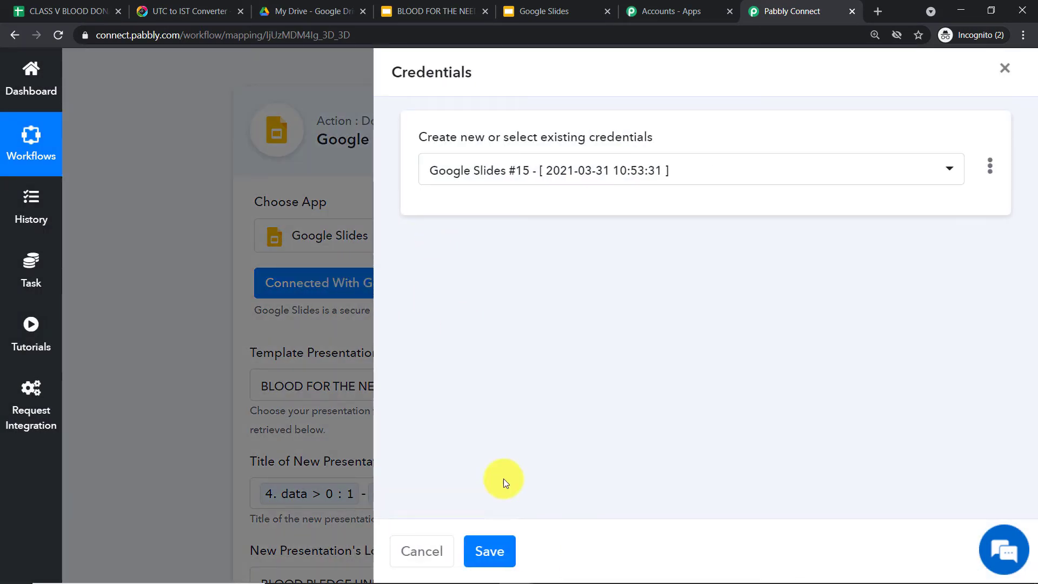
{"action": "left_click", "coordinate": [493, 551]}
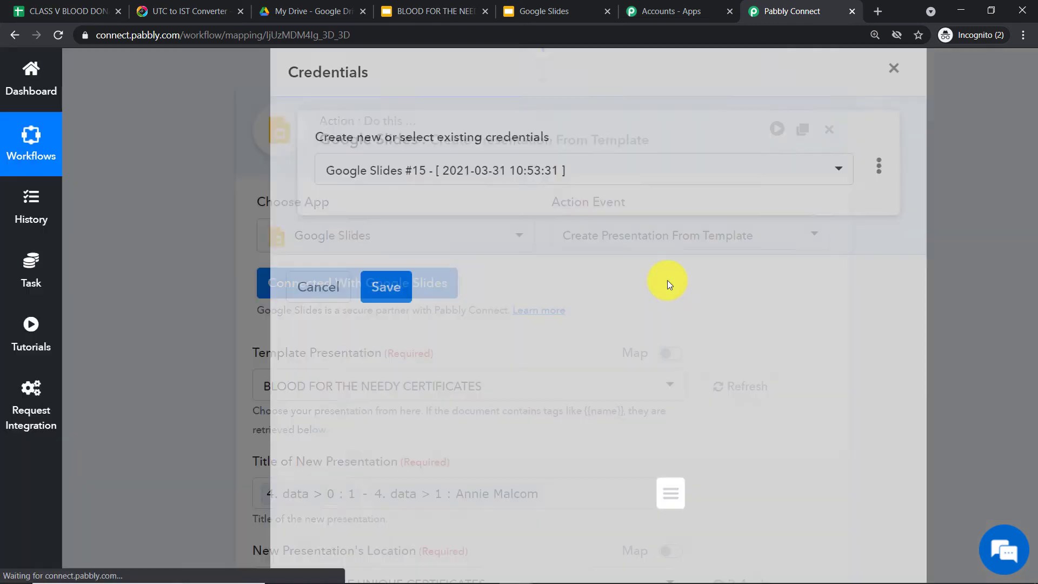
Map the Google Slides Date field to the datetime value from the Date/Time Formatter step.
{"action": "scroll", "coordinate": [551, 274], "scroll_direction": "down", "scroll_amount": 2}
{"action": "scroll", "coordinate": [545, 274], "scroll_direction": "down", "scroll_amount": 12}
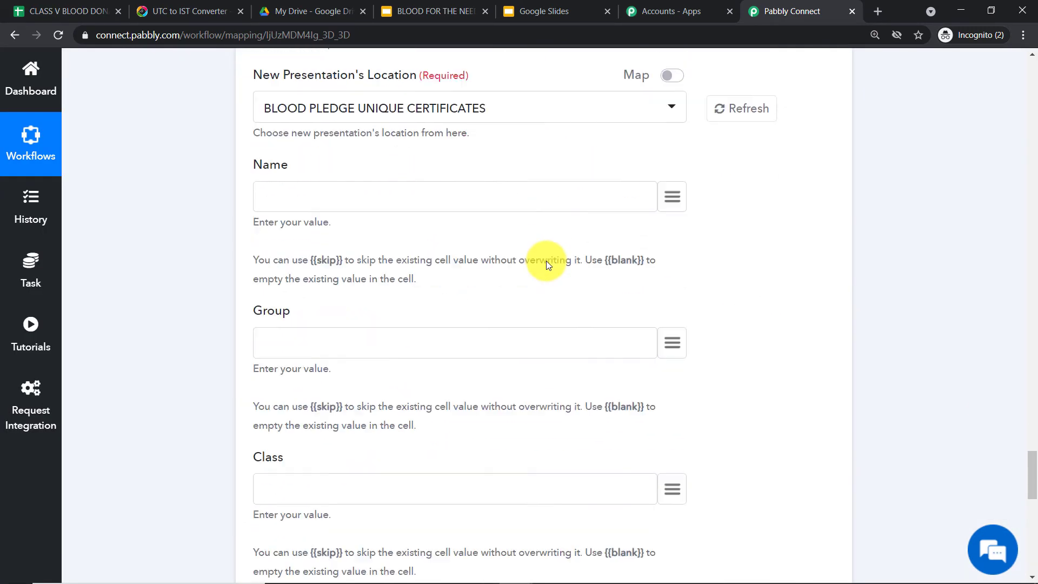
{"action": "scroll", "coordinate": [547, 260], "scroll_direction": "down", "scroll_amount": 3}
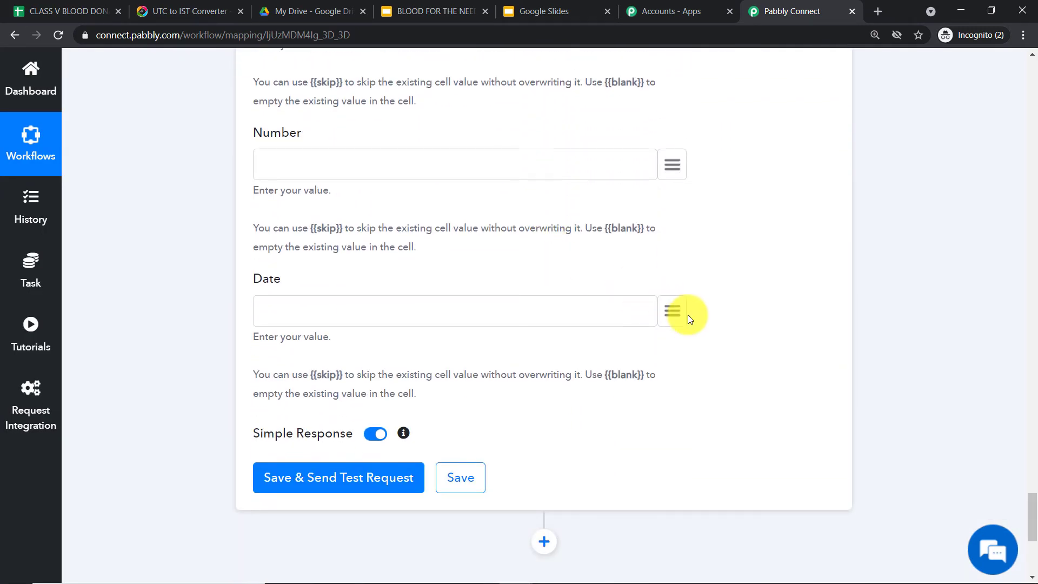
{"action": "left_click", "coordinate": [673, 311]}
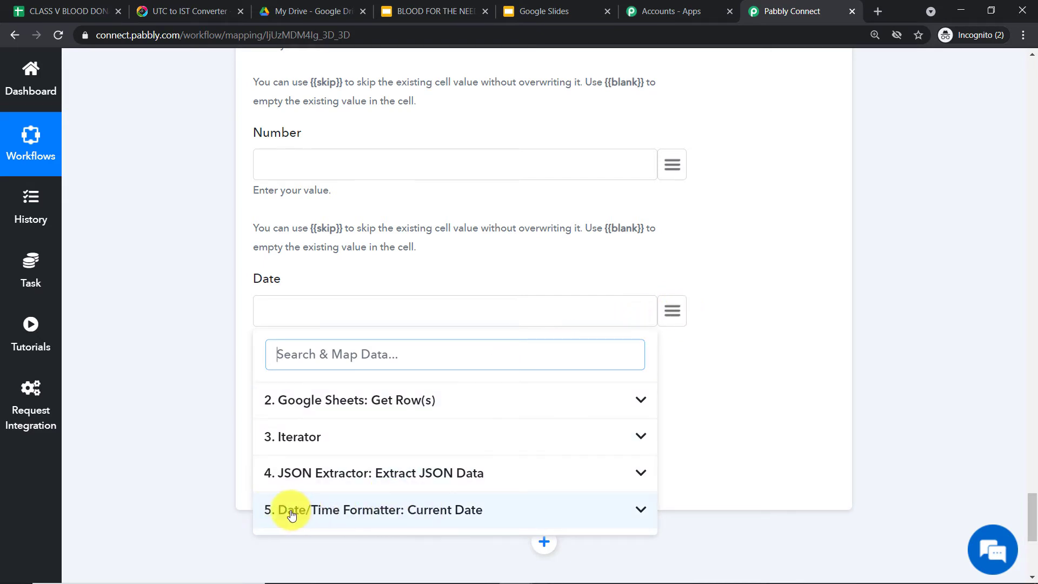
{"action": "left_click", "coordinate": [325, 511]}
{"action": "left_click", "coordinate": [412, 539]}
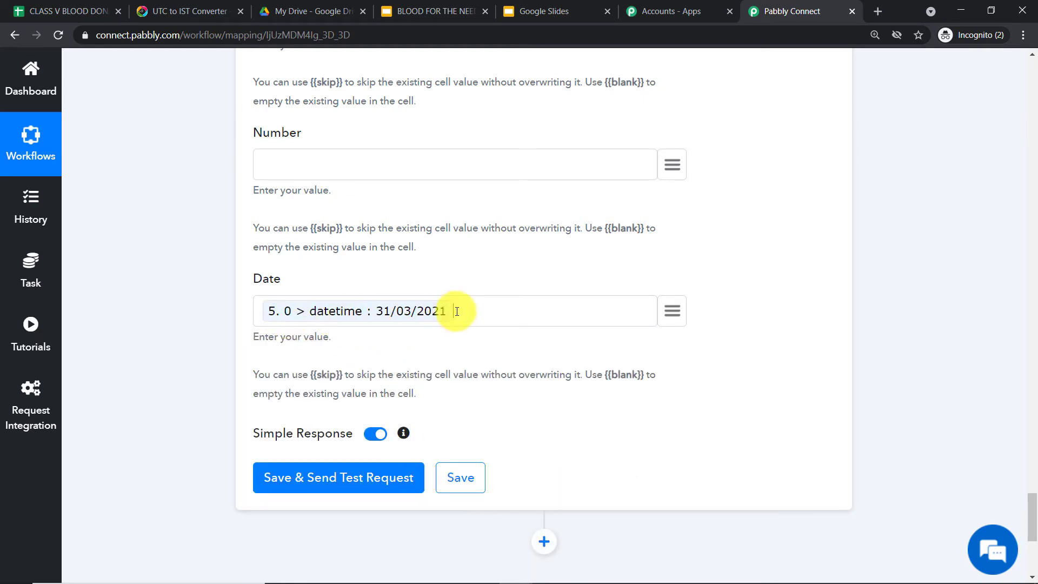
Map the Google Slides Name field to the data > 1 value from the JSON Extractor step.
{"action": "scroll", "coordinate": [457, 311], "scroll_direction": "up", "scroll_amount": 10}
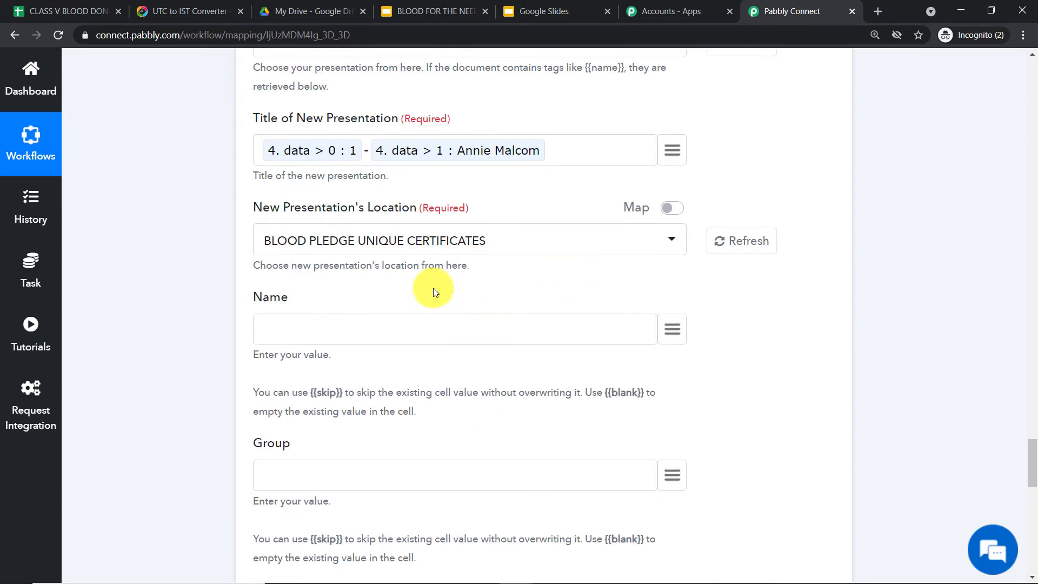
{"action": "left_click", "coordinate": [672, 335]}
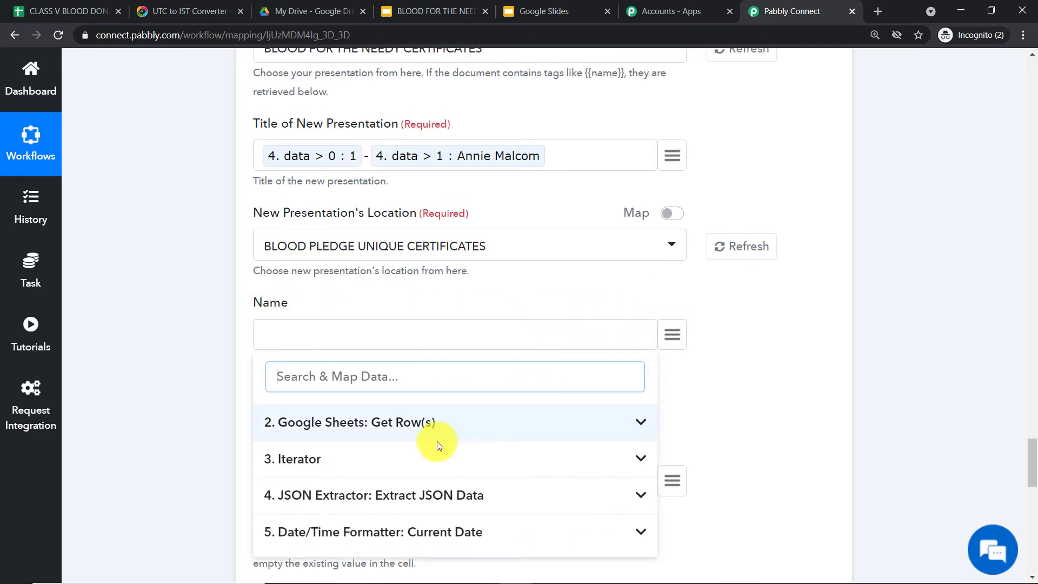
{"action": "left_click", "coordinate": [378, 533]}
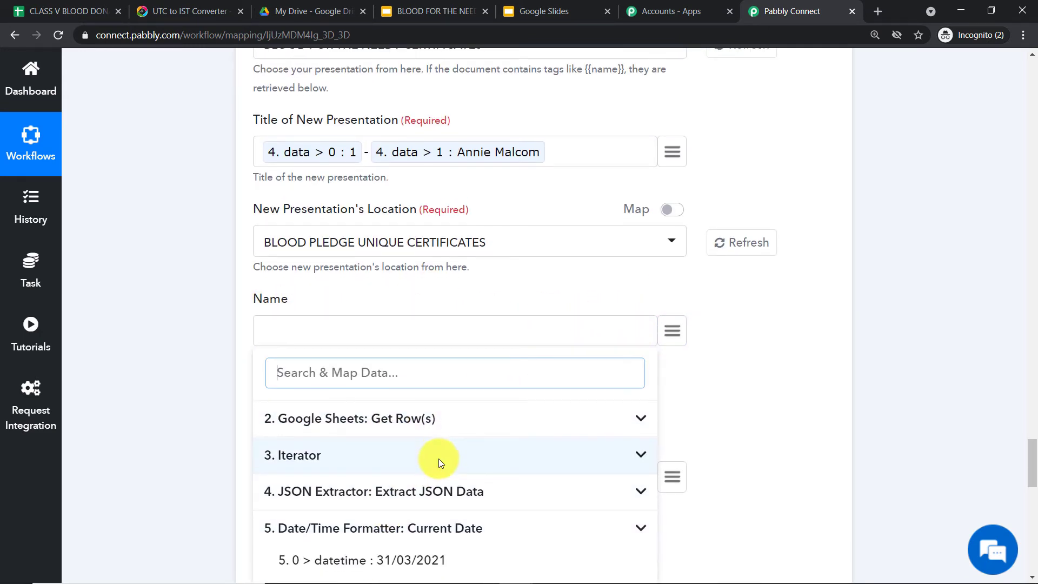
{"action": "scroll", "coordinate": [439, 459], "scroll_direction": "down", "scroll_amount": 3}
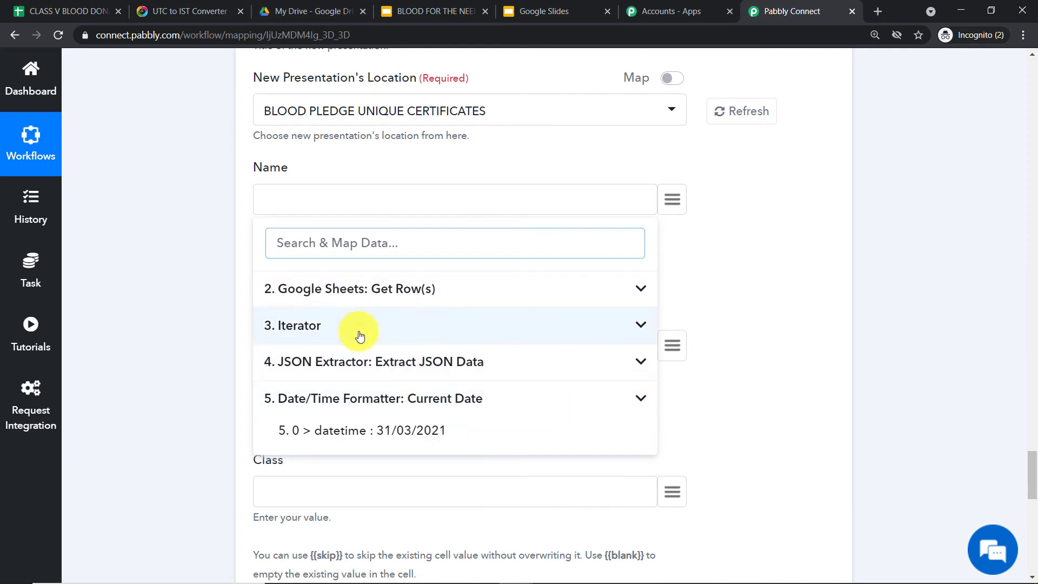
{"action": "left_click", "coordinate": [385, 363]}
{"action": "scroll", "coordinate": [439, 411], "scroll_direction": "down", "scroll_amount": 2}
{"action": "left_click", "coordinate": [417, 425]}
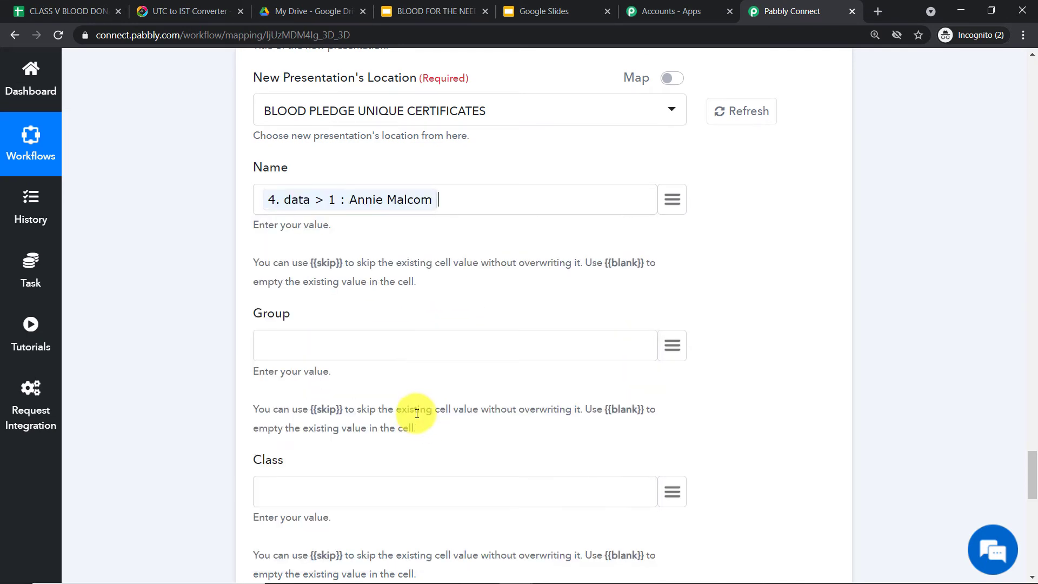
Check the template's name placeholder and map the Group field to the JSON Extractor's data > 2 value.
{"action": "scroll", "coordinate": [433, 308], "scroll_direction": "down", "scroll_amount": 3}
{"action": "left_click", "coordinate": [680, 211]}
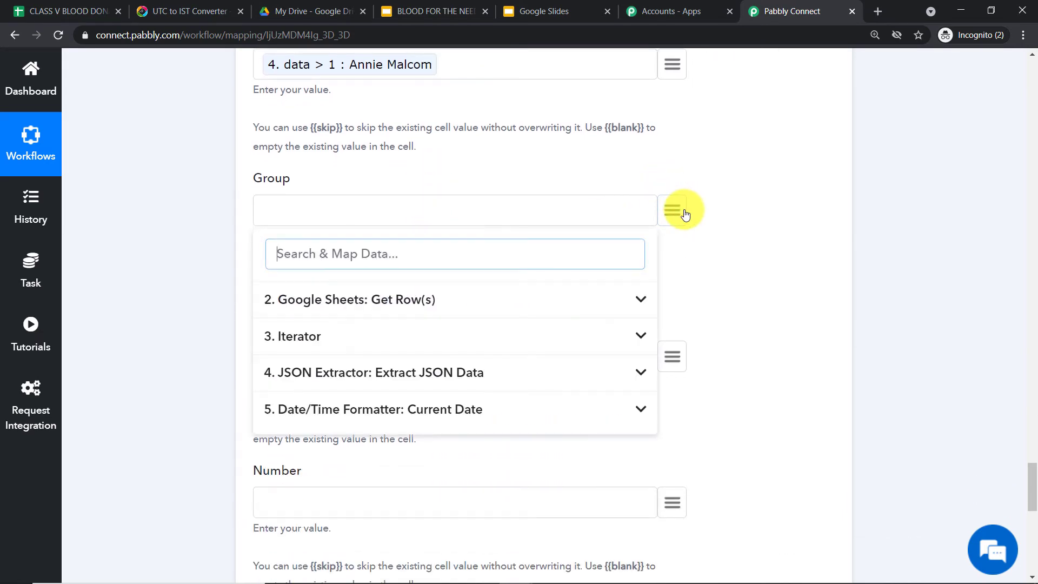
{"action": "left_click", "coordinate": [685, 215]}
{"action": "scroll", "coordinate": [760, 222], "scroll_direction": "up", "scroll_amount": 3}
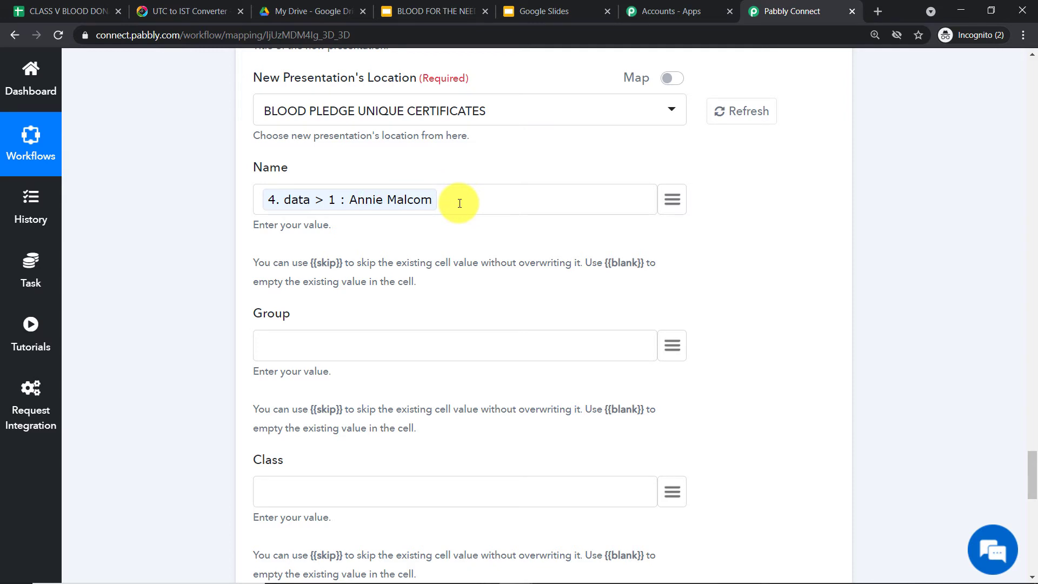
{"action": "left_click", "coordinate": [430, 10]}
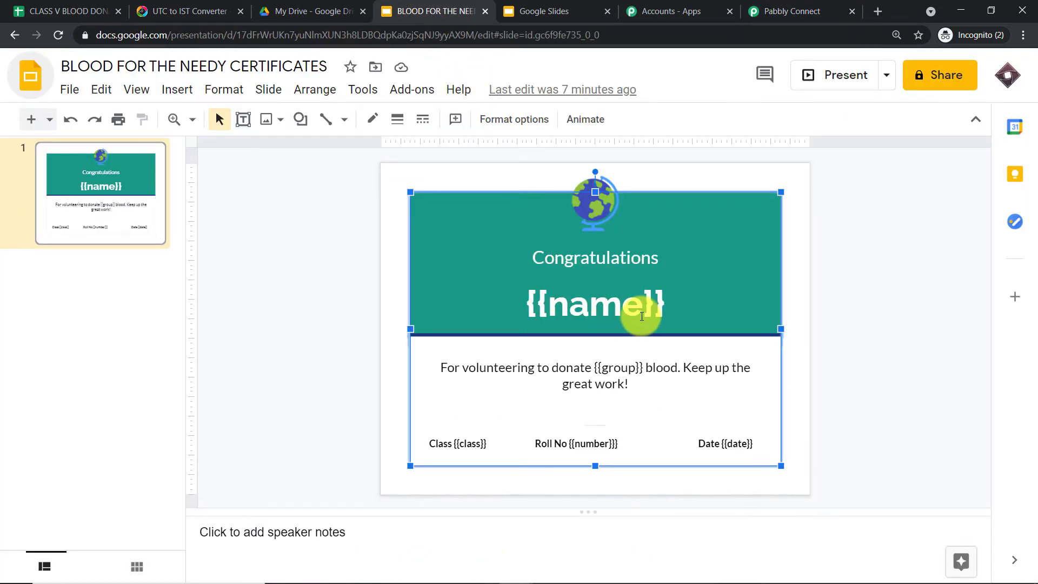
{"action": "left_click", "coordinate": [789, 10]}
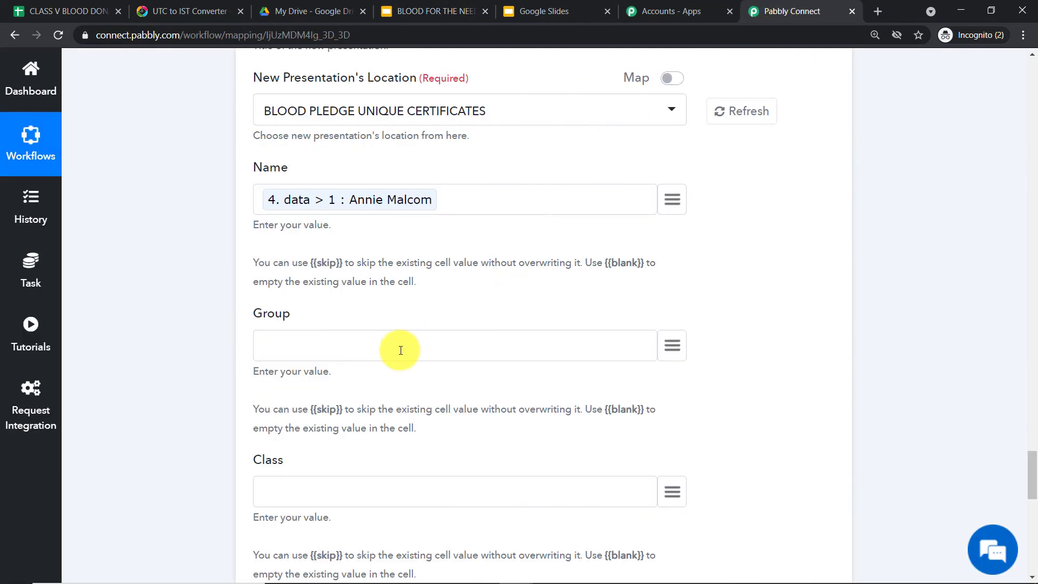
{"action": "scroll", "coordinate": [414, 332], "scroll_direction": "down", "scroll_amount": 1}
{"action": "left_click", "coordinate": [671, 277]}
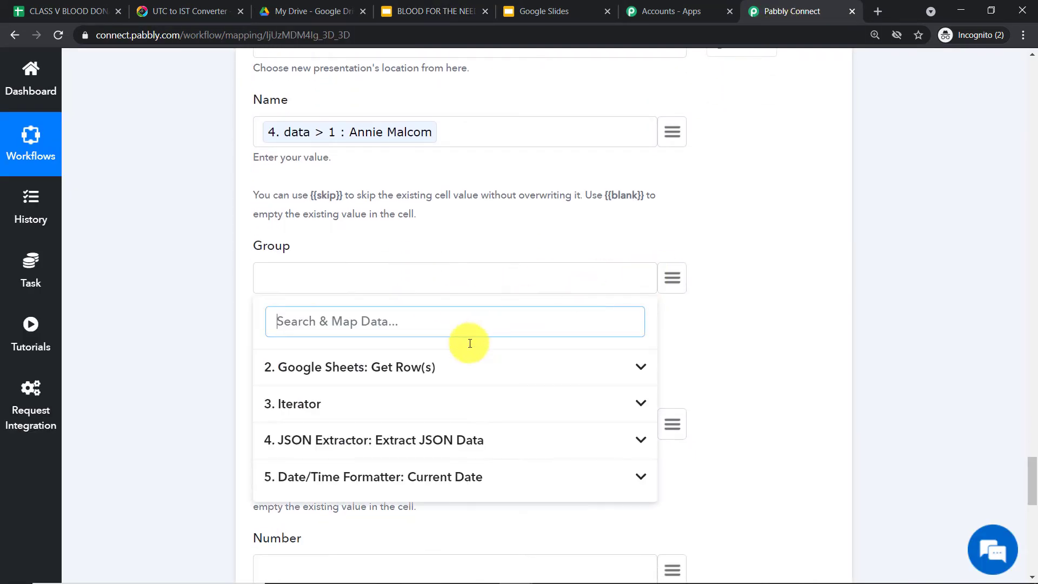
{"action": "left_click", "coordinate": [379, 440]}
{"action": "scroll", "coordinate": [500, 387], "scroll_direction": "down", "scroll_amount": 1}
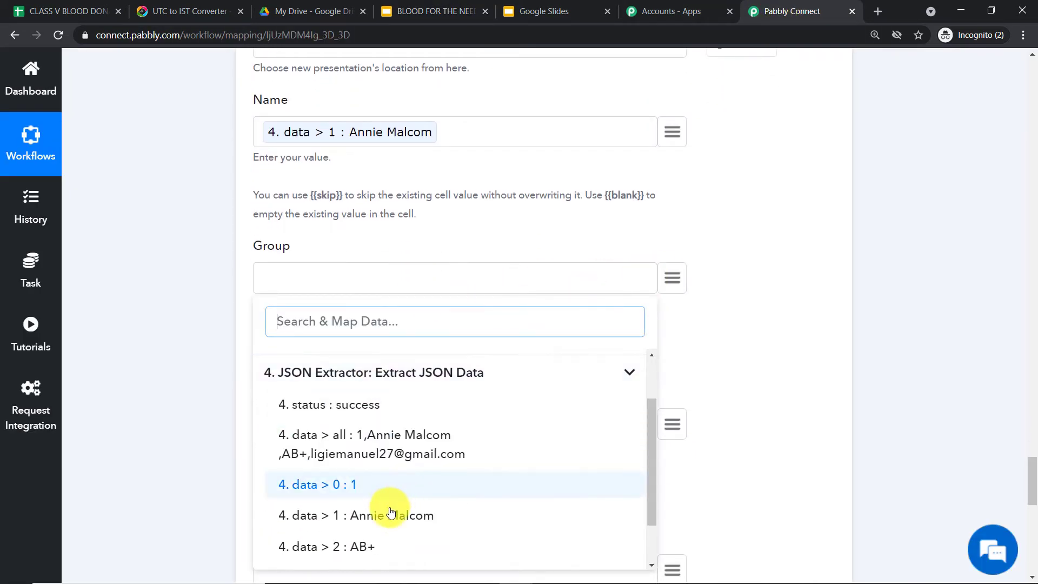
{"action": "left_click", "coordinate": [382, 547]}
{"action": "scroll", "coordinate": [432, 313], "scroll_direction": "down", "scroll_amount": 1}
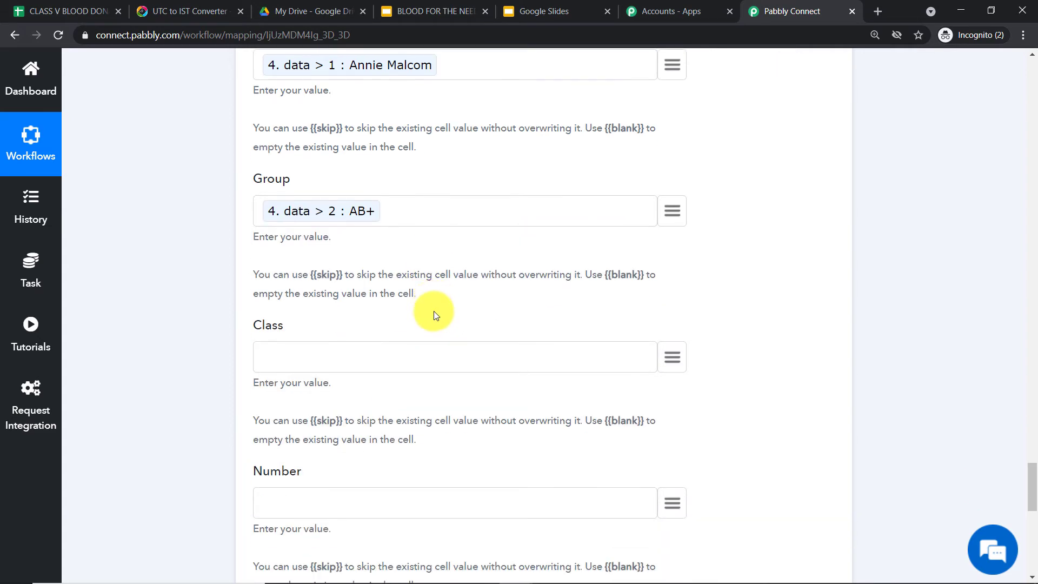
Check the class in the blood donation spreadsheet's title and set the Google Slides Class field to V.
{"action": "scroll", "coordinate": [417, 222], "scroll_direction": "down", "scroll_amount": 2}
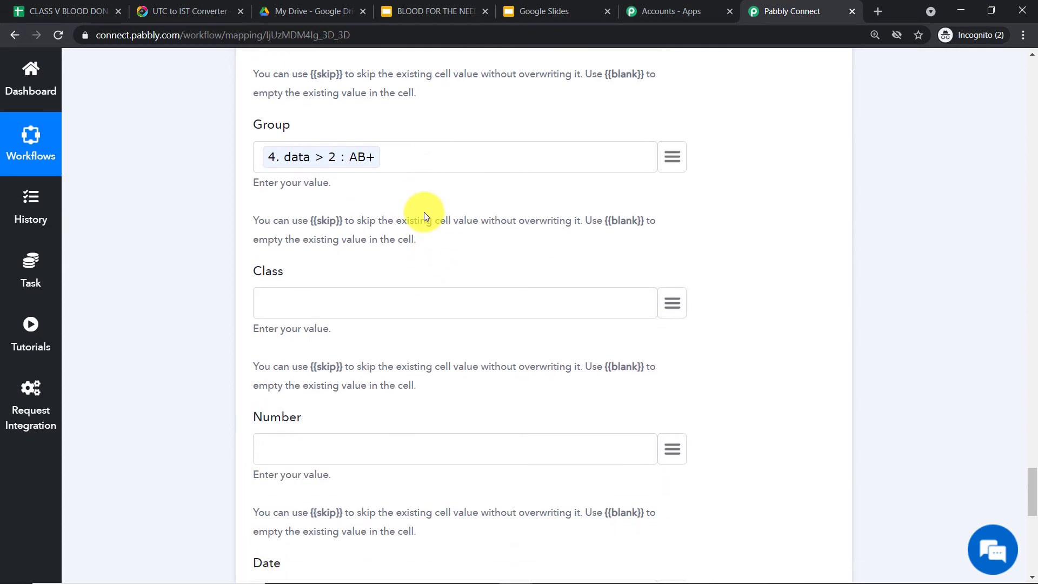
{"action": "left_click", "coordinate": [670, 220]}
{"action": "scroll", "coordinate": [559, 310], "scroll_direction": "down", "scroll_amount": 1}
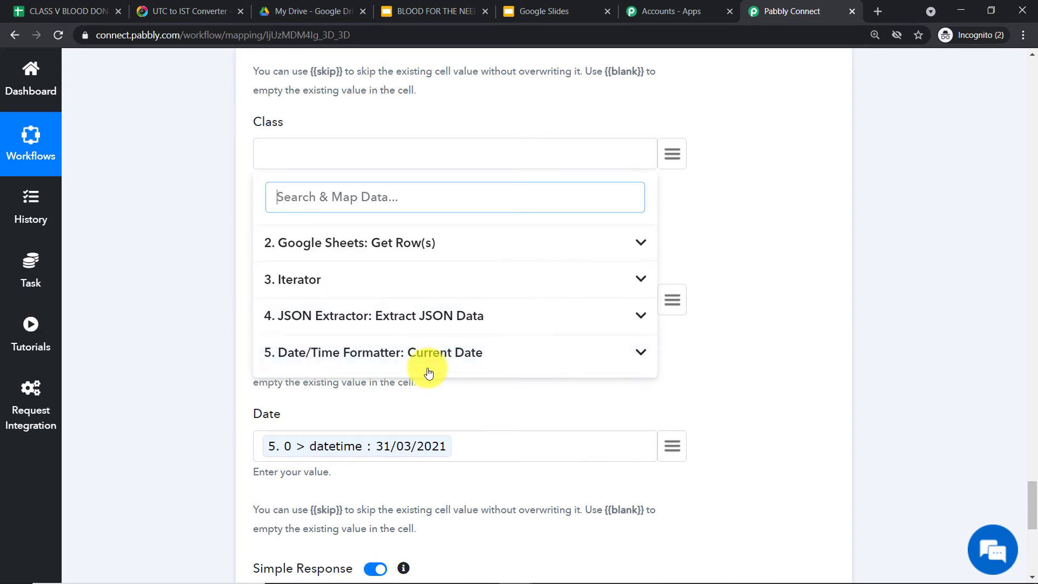
{"action": "left_click", "coordinate": [424, 354]}
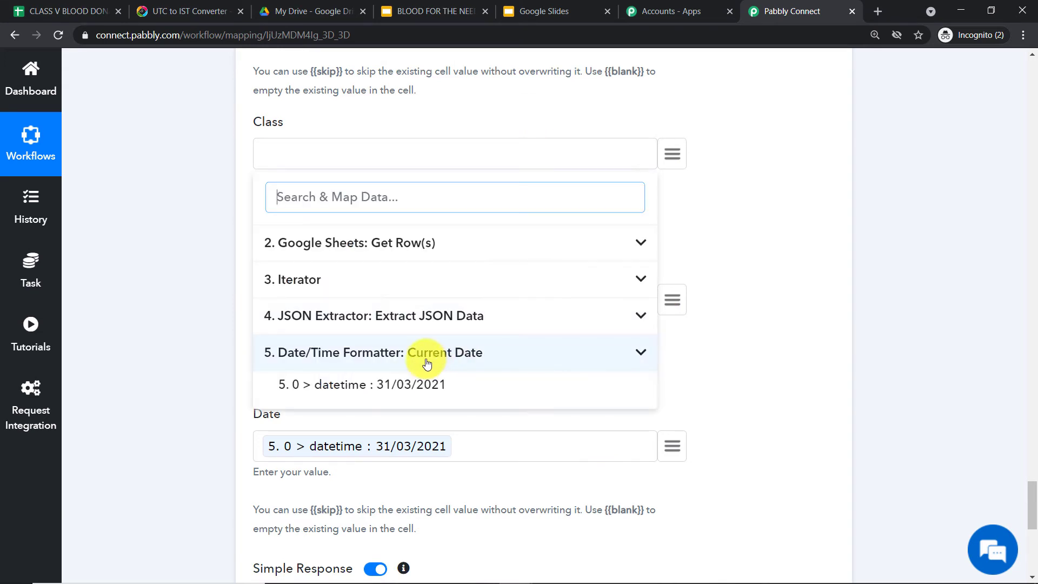
{"action": "left_click", "coordinate": [764, 177]}
{"action": "left_click", "coordinate": [62, 11]}
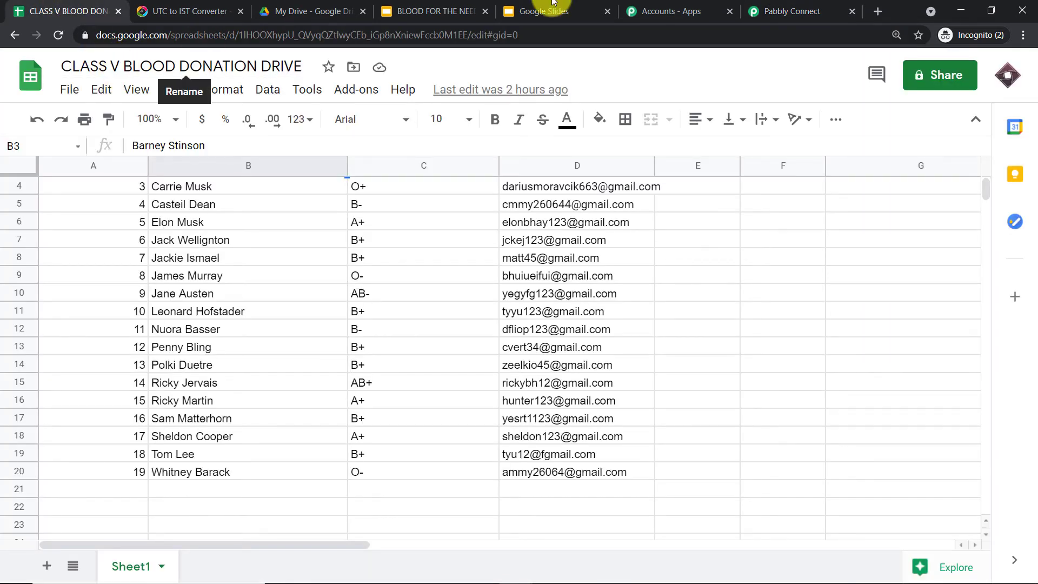
{"action": "left_click", "coordinate": [792, 11]}
{"action": "scroll", "coordinate": [315, 202], "scroll_direction": "up", "scroll_amount": 1}
{"action": "left_click", "coordinate": [290, 221]}
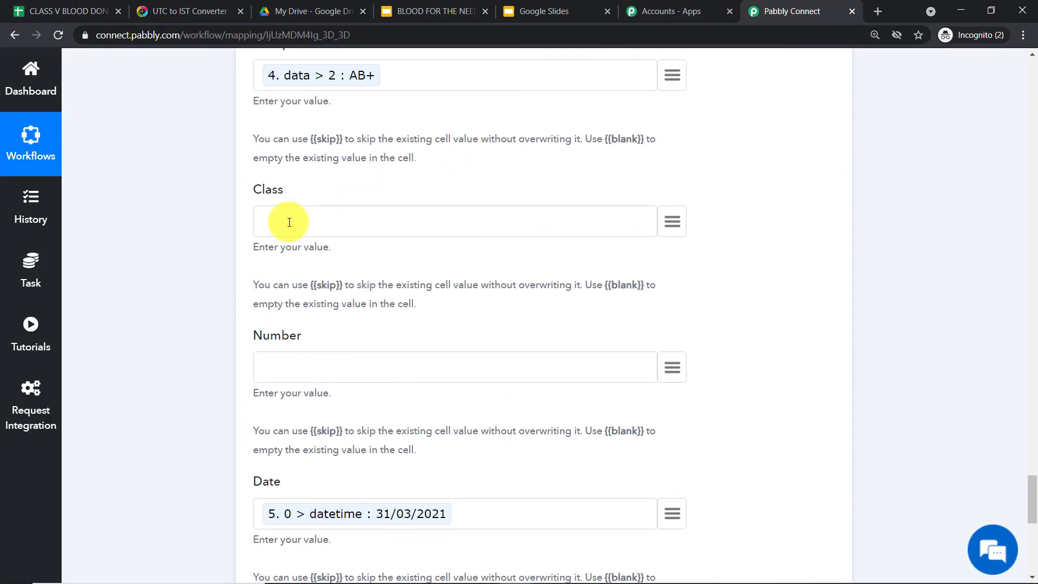
{"action": "type", "text": "V"}
Map the Google Slides Number field to the data > 0 value from the JSON Extractor step.
{"action": "scroll", "coordinate": [314, 227], "scroll_direction": "down", "scroll_amount": 1}
{"action": "left_click", "coordinate": [670, 299]}
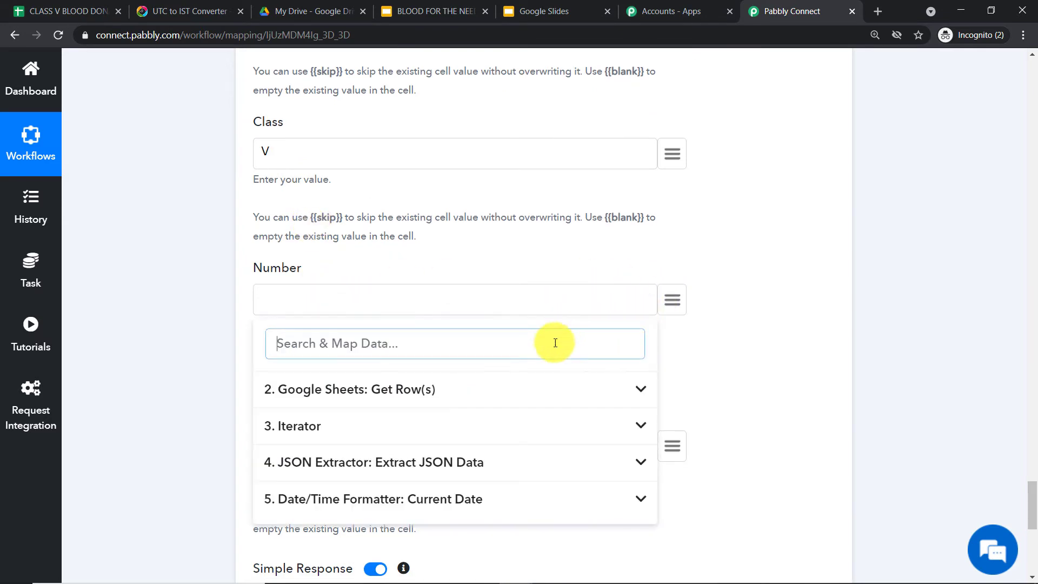
{"action": "scroll", "coordinate": [489, 443], "scroll_direction": "down", "scroll_amount": 1}
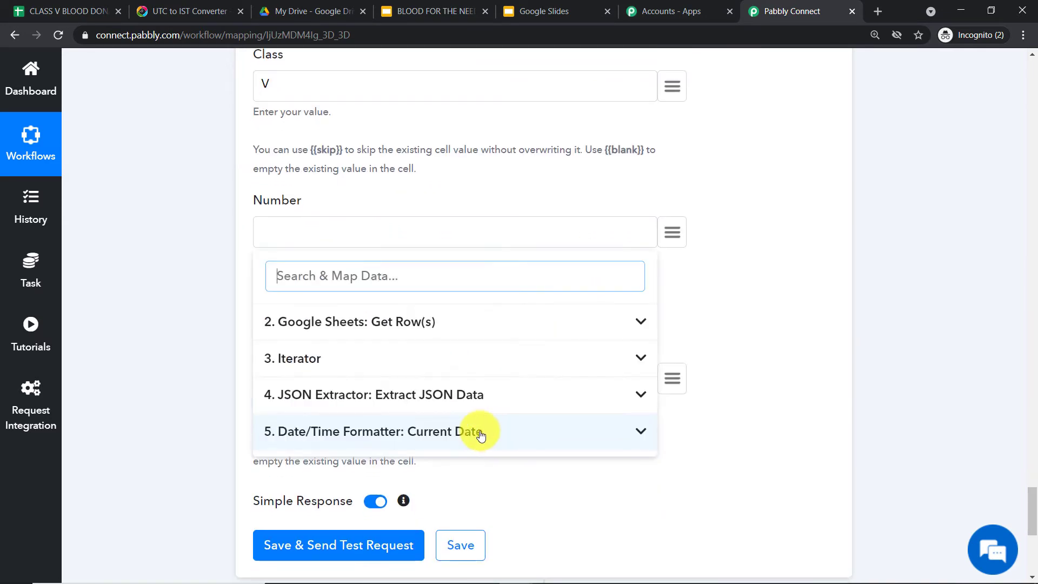
{"action": "left_click", "coordinate": [434, 399]}
{"action": "left_click", "coordinate": [377, 507]}
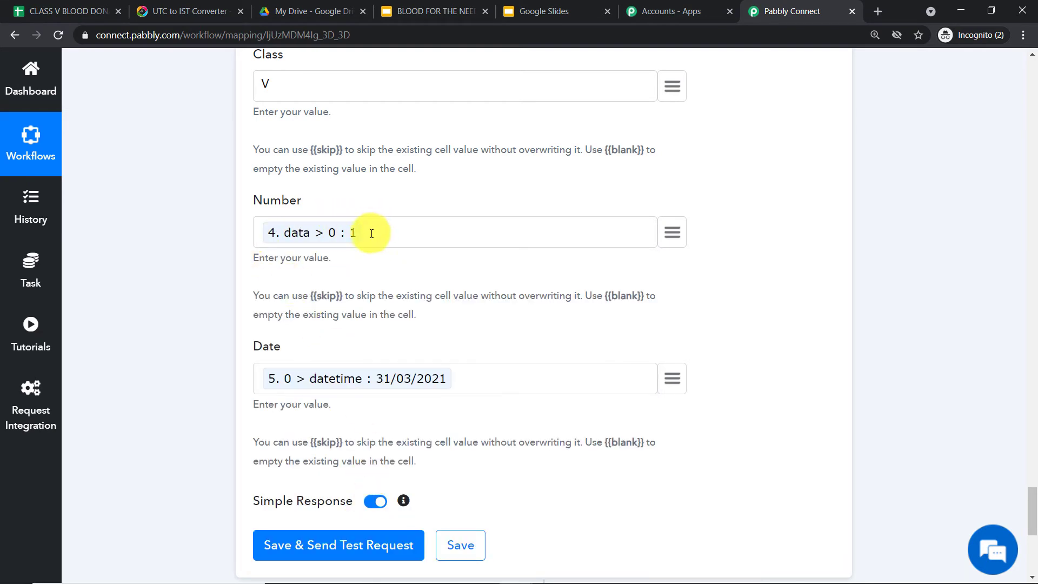
Review the certificate template's placeholders against the mapped fields, including the template presentation, new presentation title and location settings.
{"action": "left_click", "coordinate": [568, 8]}
{"action": "left_click", "coordinate": [427, 6]}
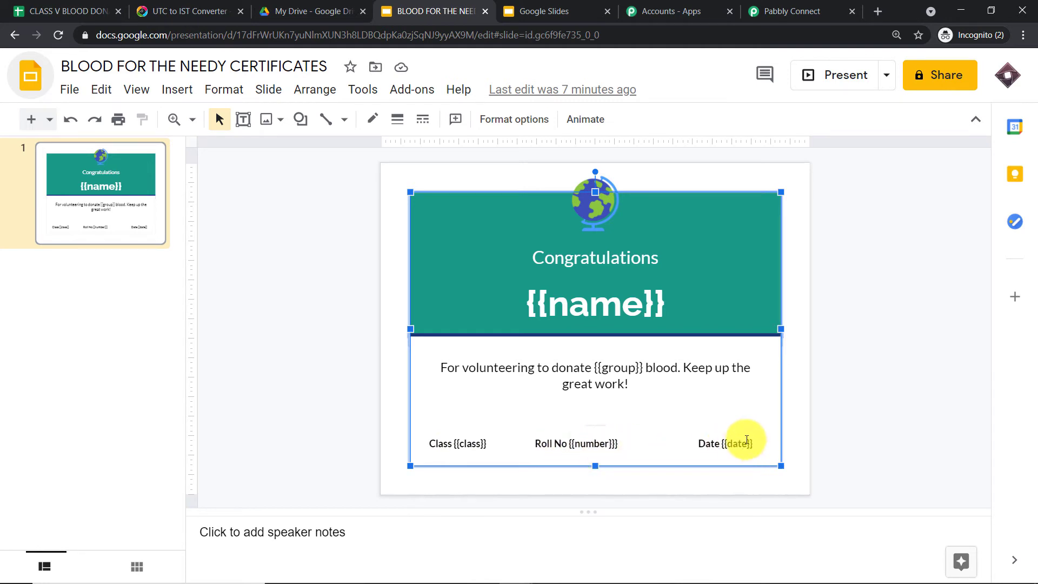
{"action": "left_click", "coordinate": [773, 9]}
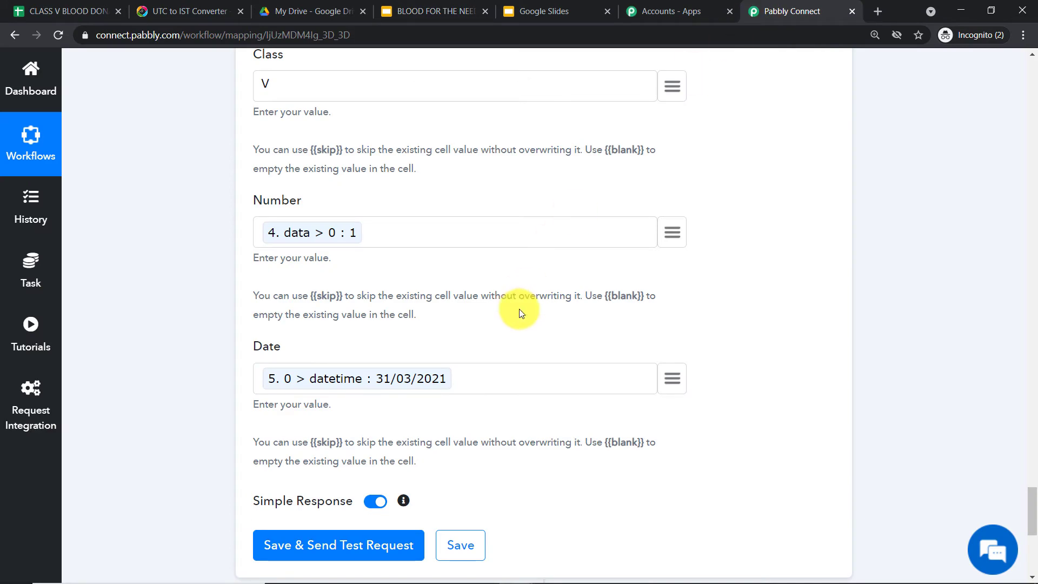
{"action": "scroll", "coordinate": [459, 352], "scroll_direction": "down", "scroll_amount": 3}
{"action": "left_click", "coordinate": [346, 421]}
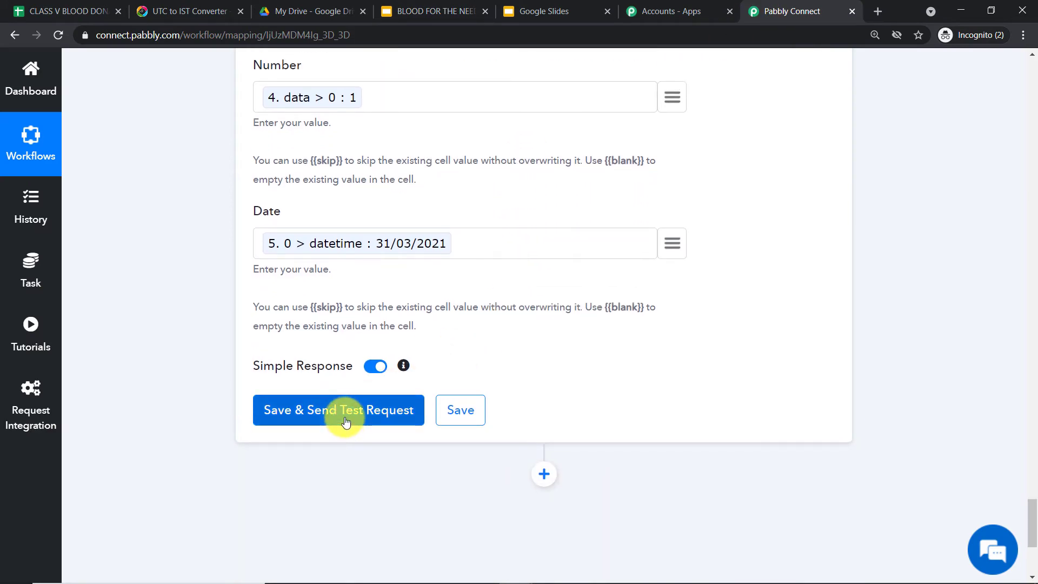
{"action": "scroll", "coordinate": [346, 421], "scroll_direction": "up", "scroll_amount": 10}
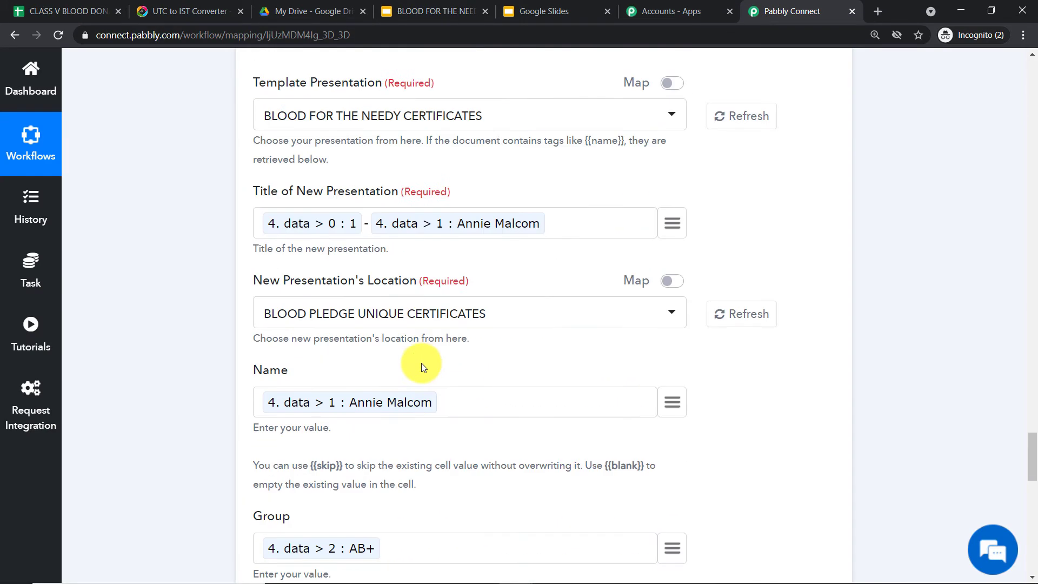
{"action": "scroll", "coordinate": [423, 367], "scroll_direction": "up", "scroll_amount": 2}
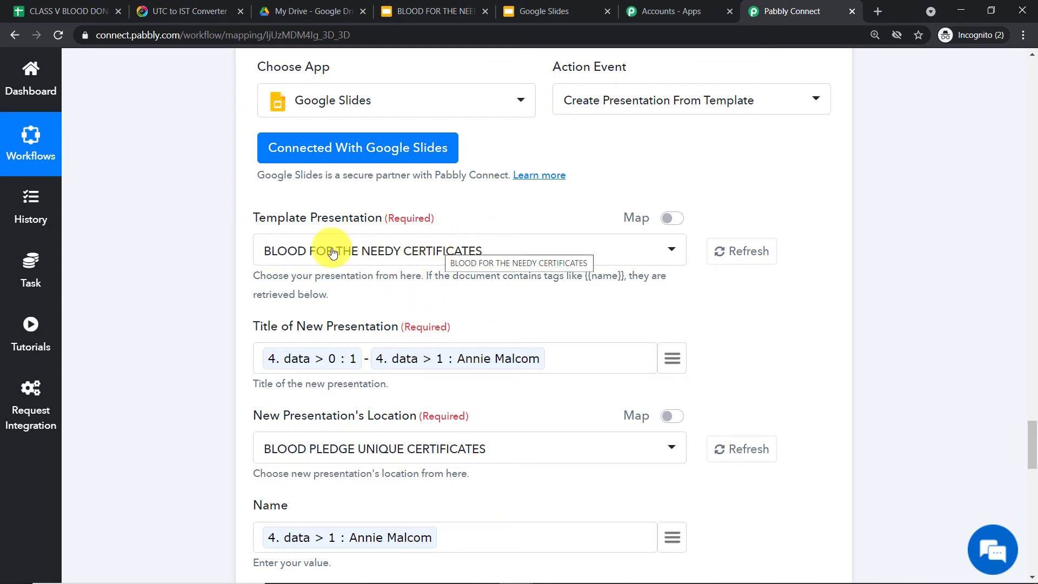
{"action": "scroll", "coordinate": [378, 254], "scroll_direction": "down", "scroll_amount": 1}
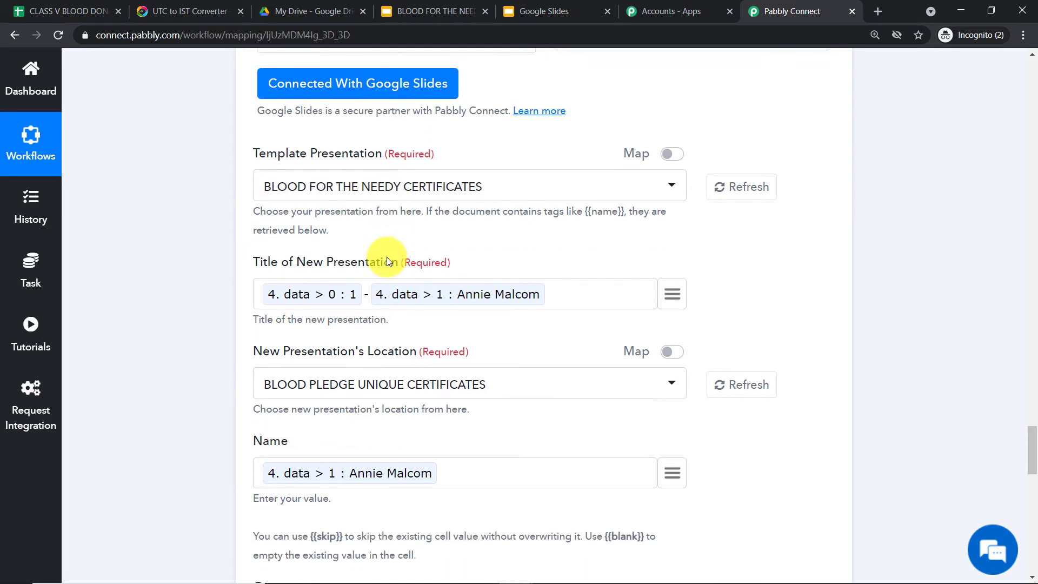
{"action": "scroll", "coordinate": [376, 250], "scroll_direction": "down", "scroll_amount": 1}
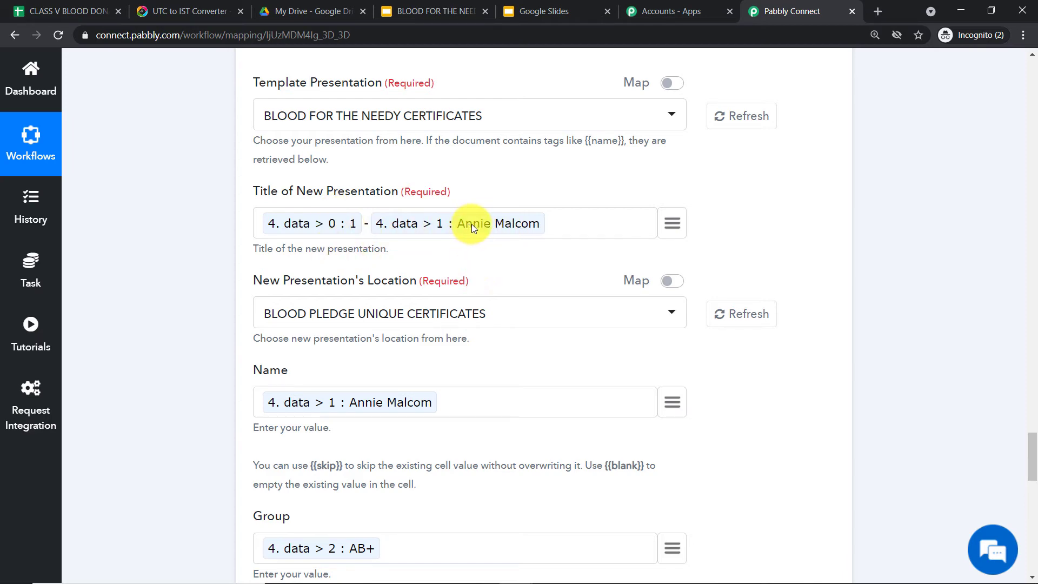
{"action": "scroll", "coordinate": [465, 220], "scroll_direction": "down", "scroll_amount": 2}
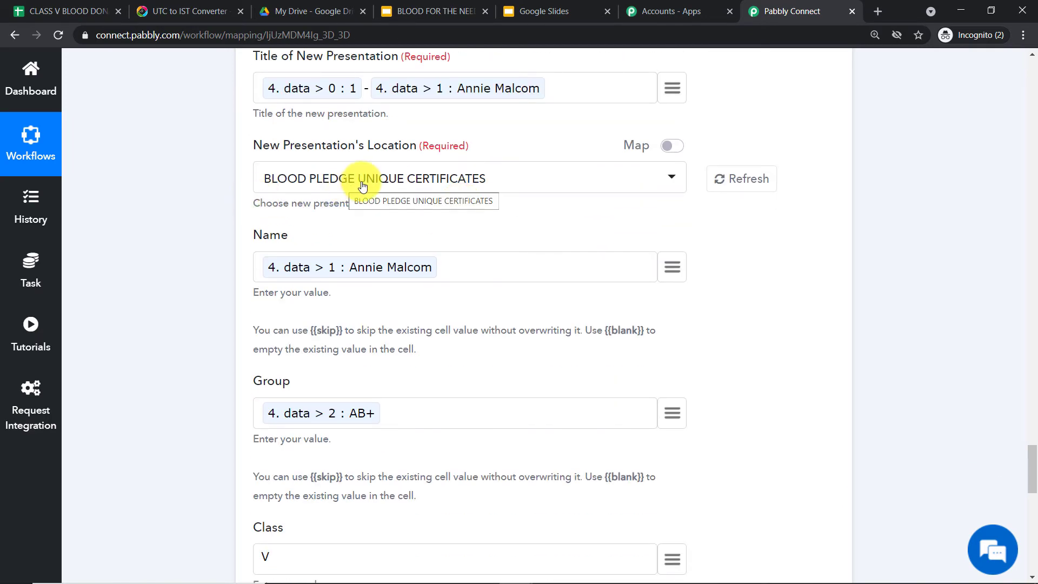
Check the BLOOD PLEDGE UNIQUE CERTIFICATES folder in Google Drive against the new presentation's location setting in Pabbly Connect.
{"action": "left_click", "coordinate": [301, 10]}
{"action": "left_click", "coordinate": [261, 321]}
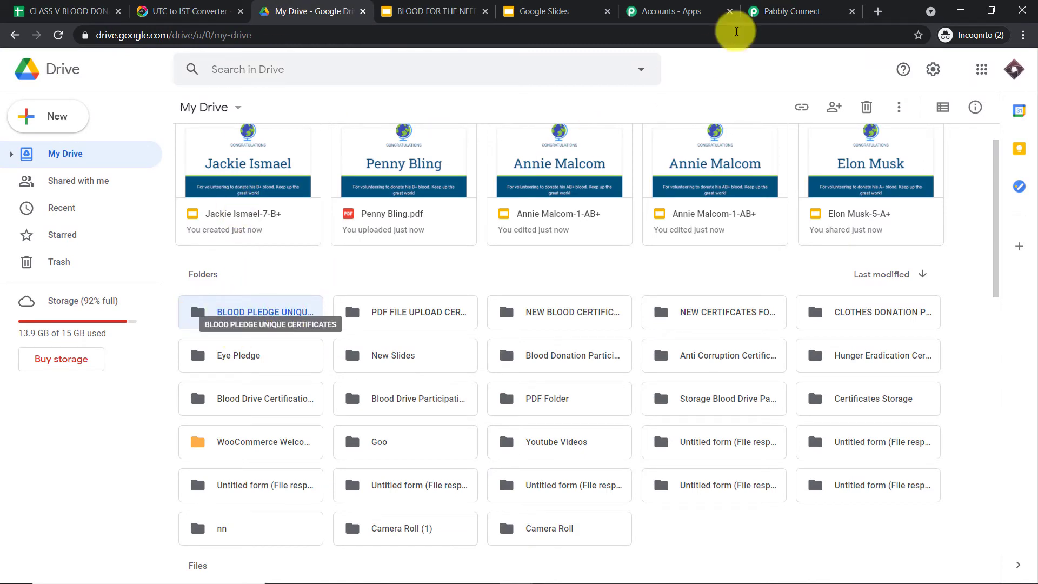
{"action": "left_click", "coordinate": [802, 8]}
{"action": "scroll", "coordinate": [401, 307], "scroll_direction": "down", "scroll_amount": 1}
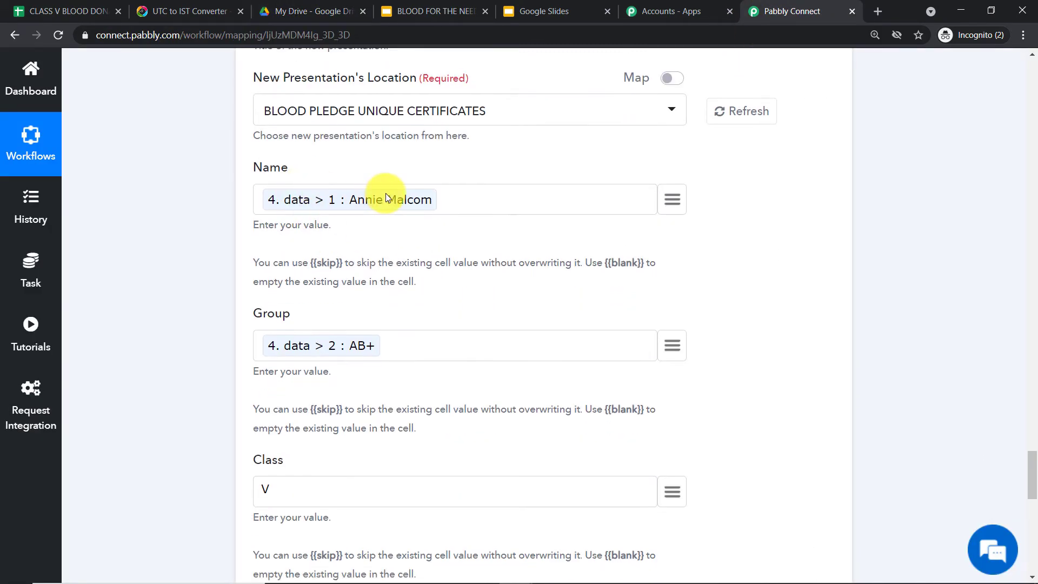
Compare the name, group, class, number and date placeholders in the Google Slides template with the fields mapped in Pabbly Connect.
{"action": "left_click", "coordinate": [565, 5]}
{"action": "left_click", "coordinate": [427, 11]}
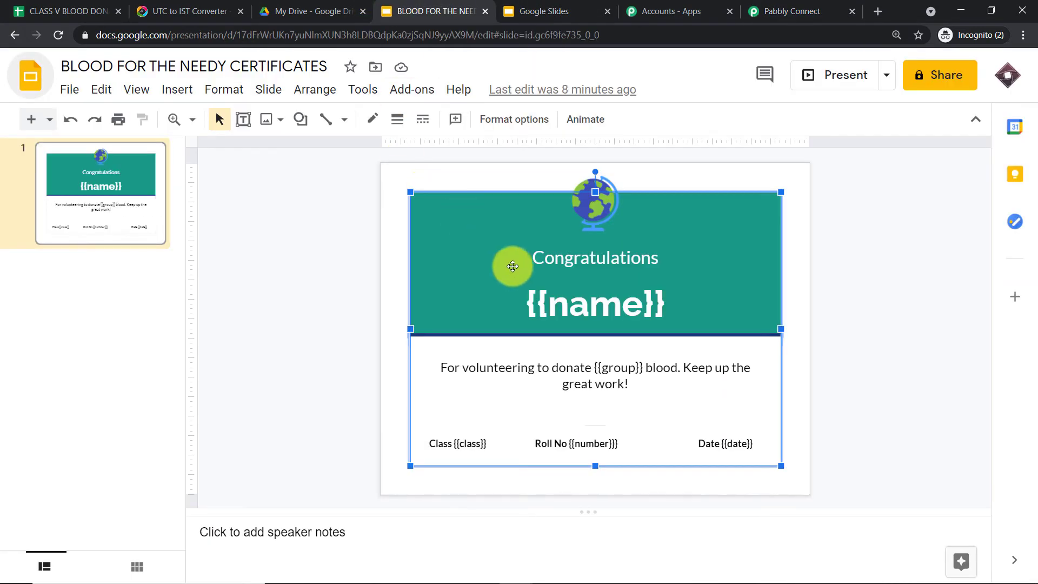
{"action": "left_click", "coordinate": [772, 9]}
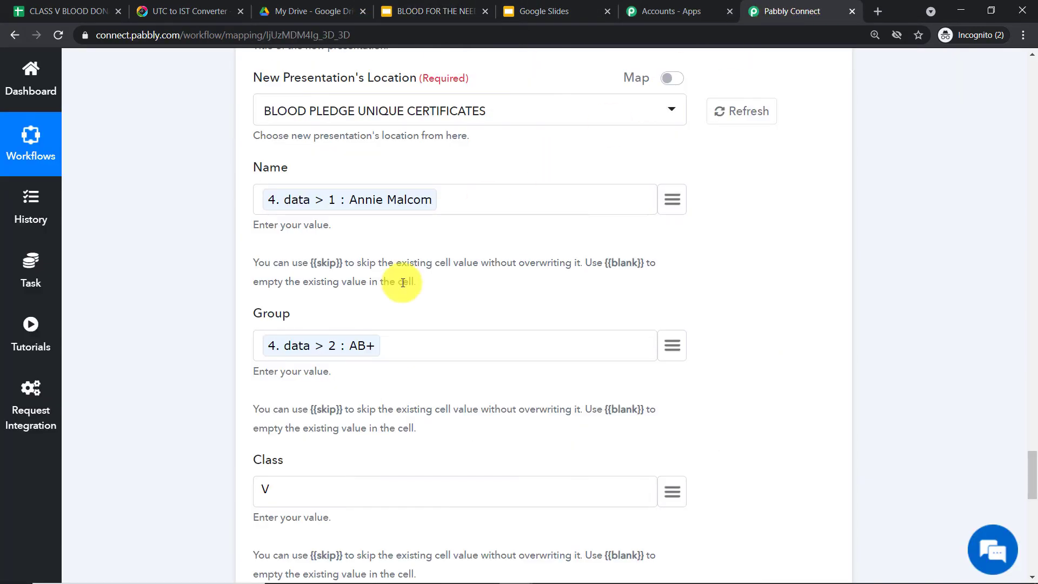
{"action": "left_click", "coordinate": [418, 5]}
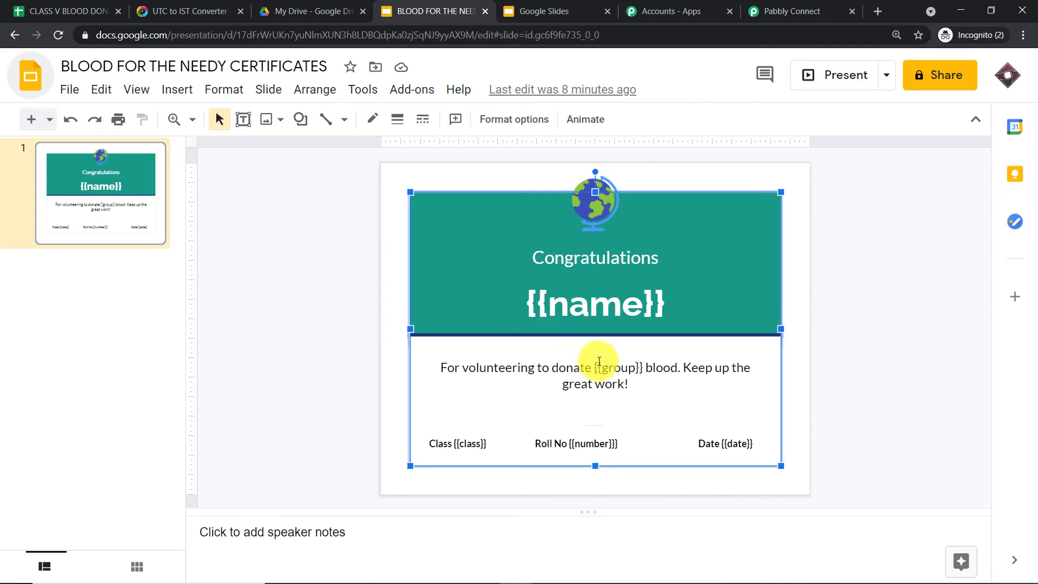
{"action": "left_click", "coordinate": [793, 11]}
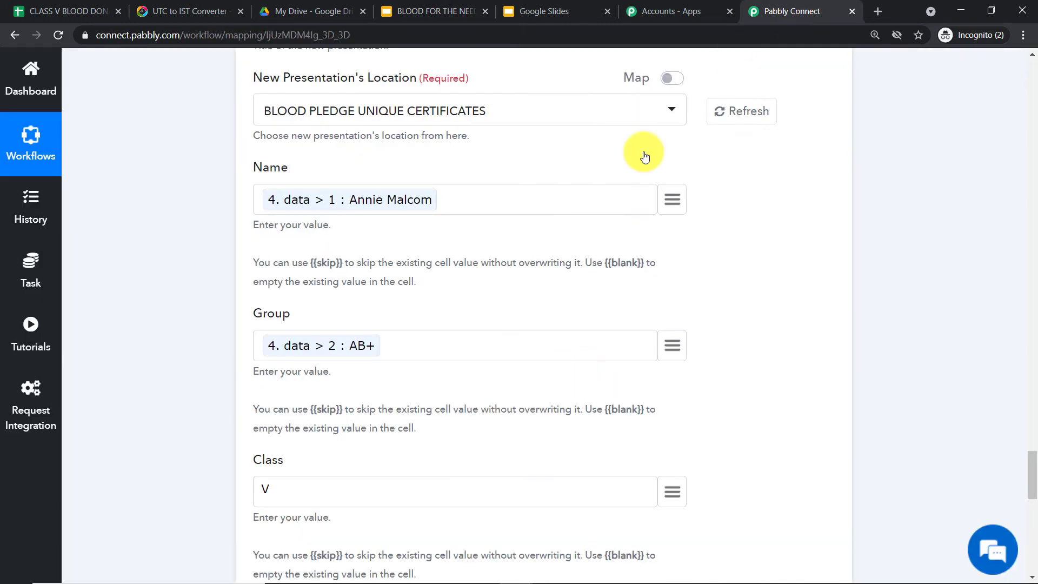
{"action": "scroll", "coordinate": [505, 323], "scroll_direction": "down", "scroll_amount": 3}
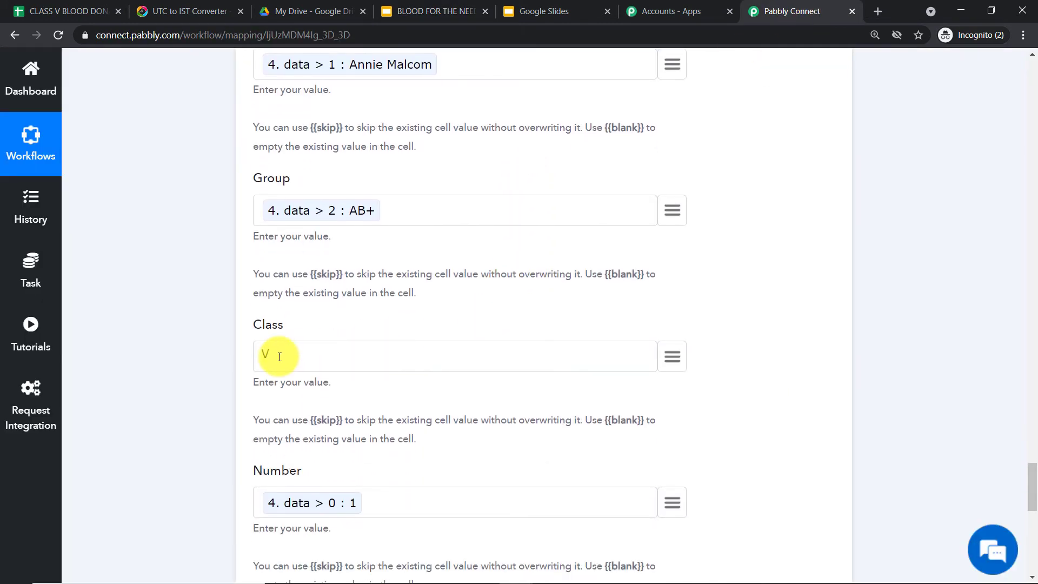
{"action": "left_click", "coordinate": [397, 8]}
{"action": "left_click", "coordinate": [780, 7]}
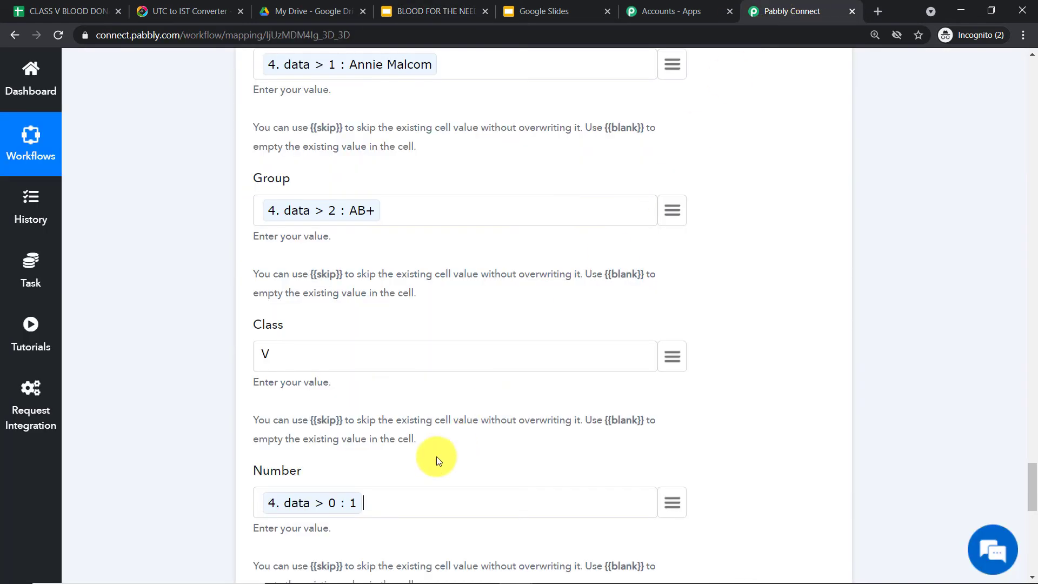
{"action": "left_click", "coordinate": [426, 10]}
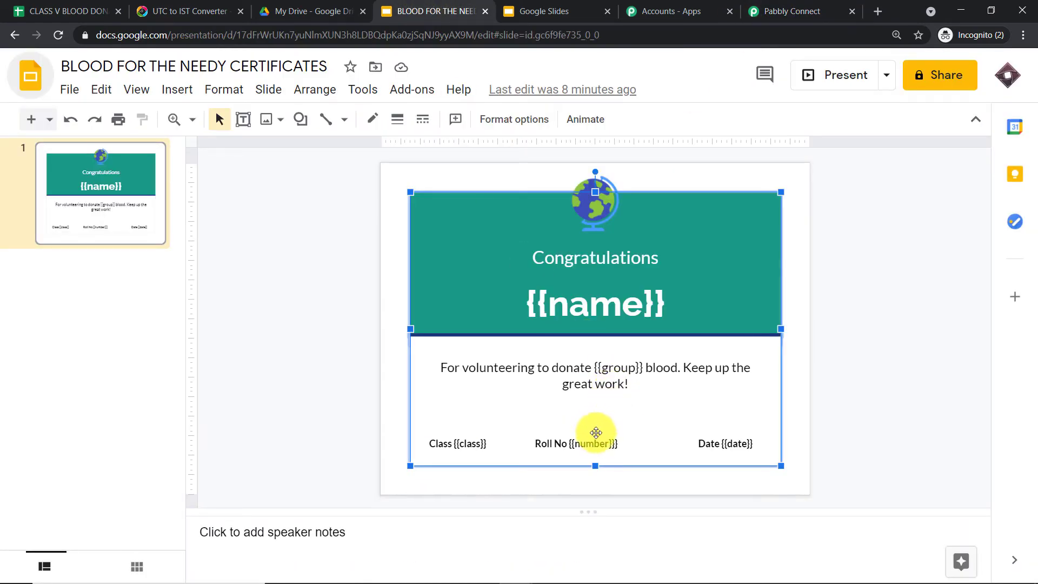
{"action": "left_click", "coordinate": [764, 11]}
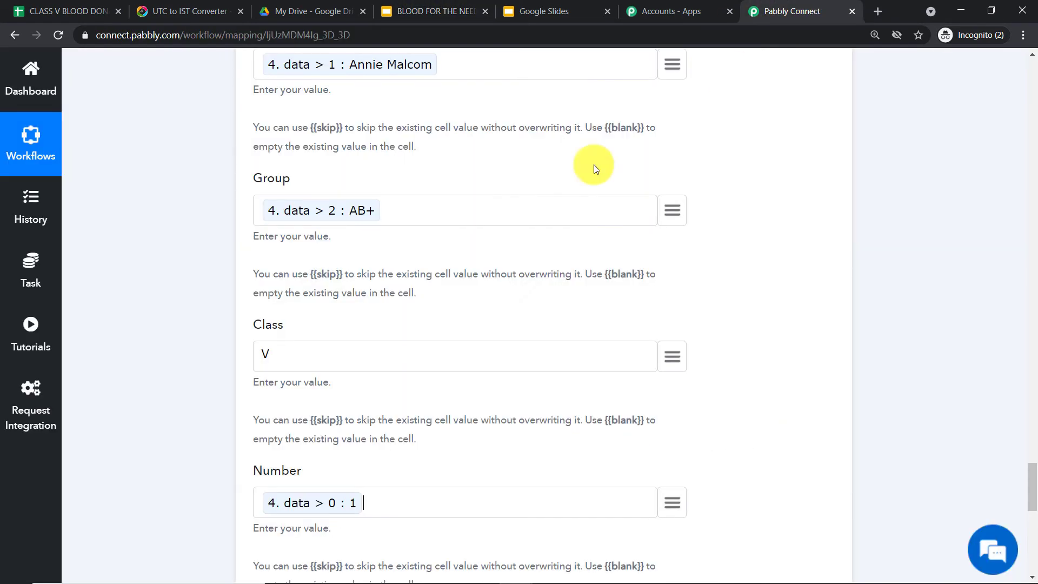
{"action": "scroll", "coordinate": [590, 167], "scroll_direction": "down", "scroll_amount": 3}
{"action": "left_click", "coordinate": [427, 11]}
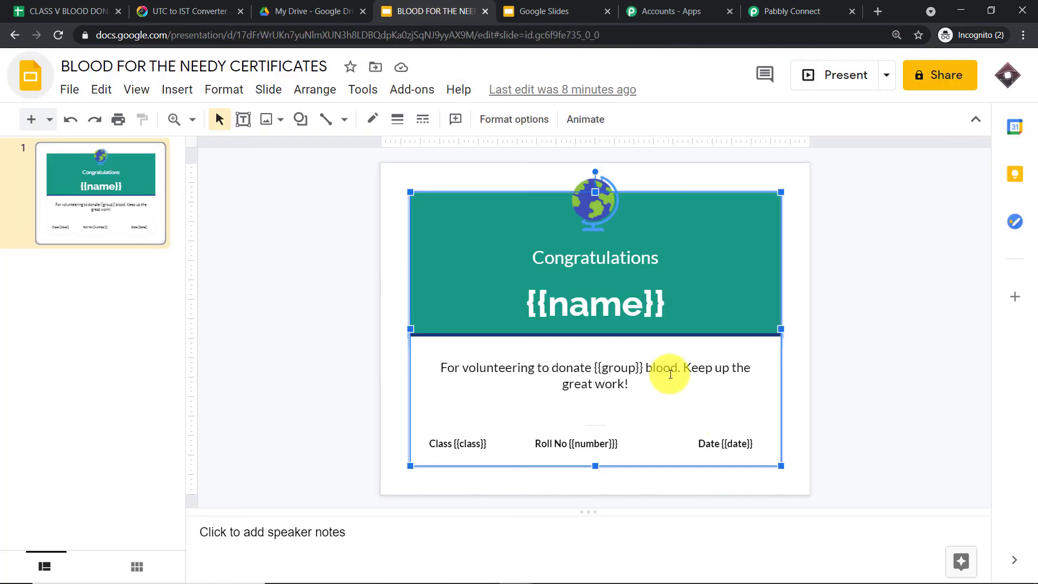
{"action": "left_click", "coordinate": [817, 7]}
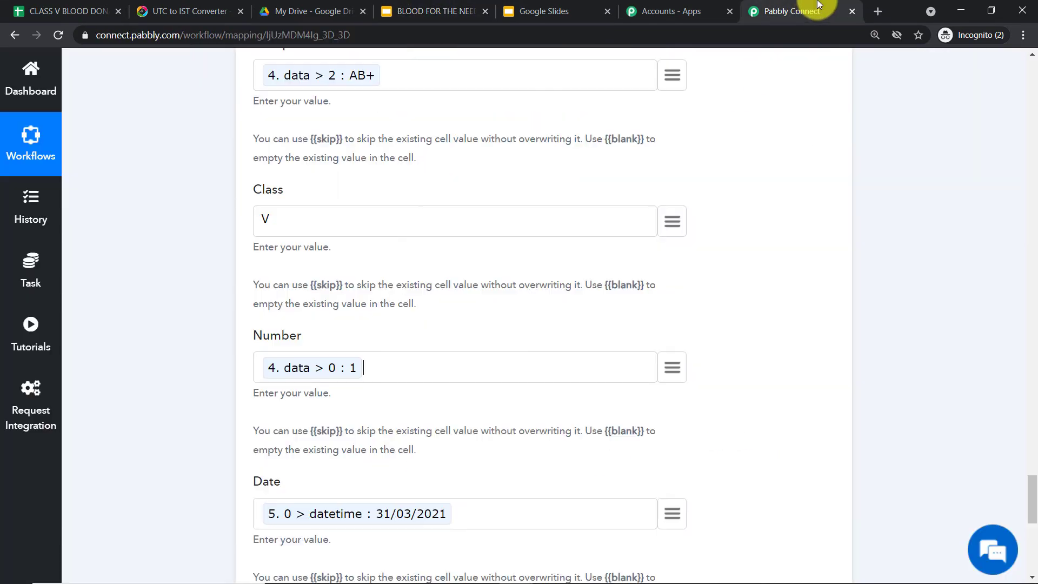
Save the Google Slides action with a test request and open the generated certificate from the BLOOD PLEDGE UNIQUE CERTIFICATES folder in Google Drive.
{"action": "scroll", "coordinate": [604, 307], "scroll_direction": "down", "scroll_amount": 7}
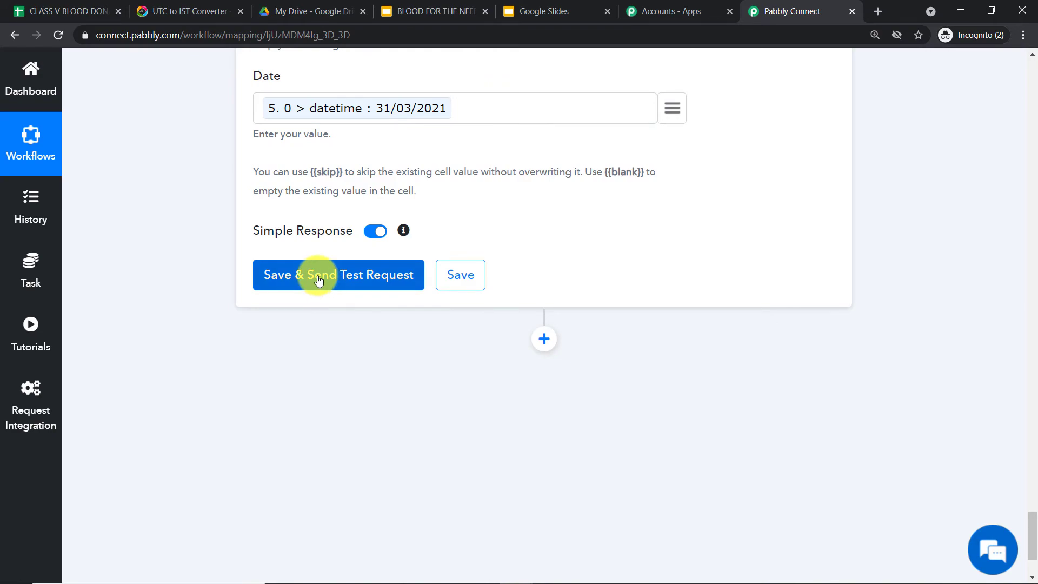
{"action": "left_click", "coordinate": [318, 276]}
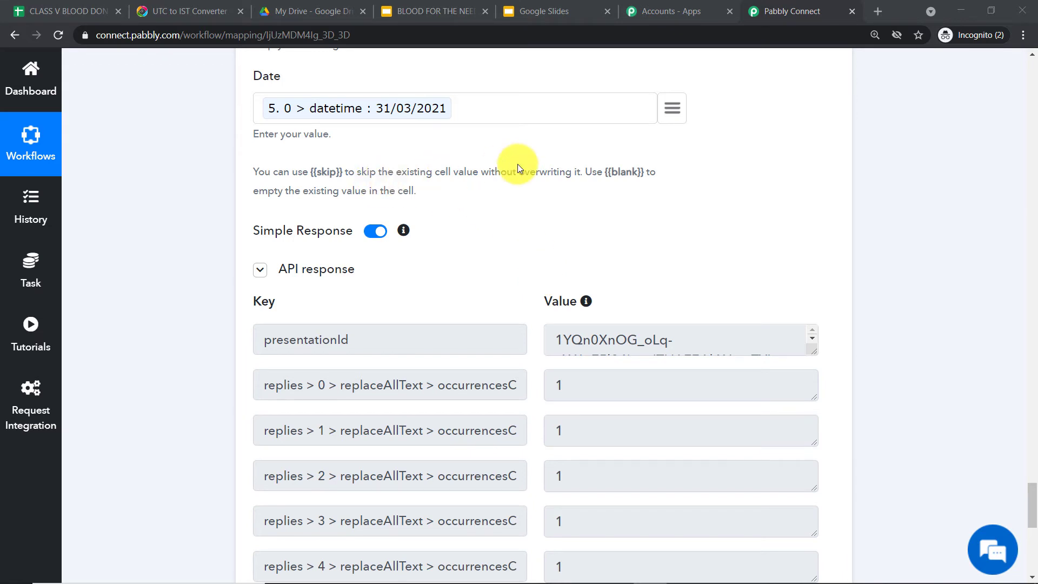
{"action": "left_click", "coordinate": [324, 18]}
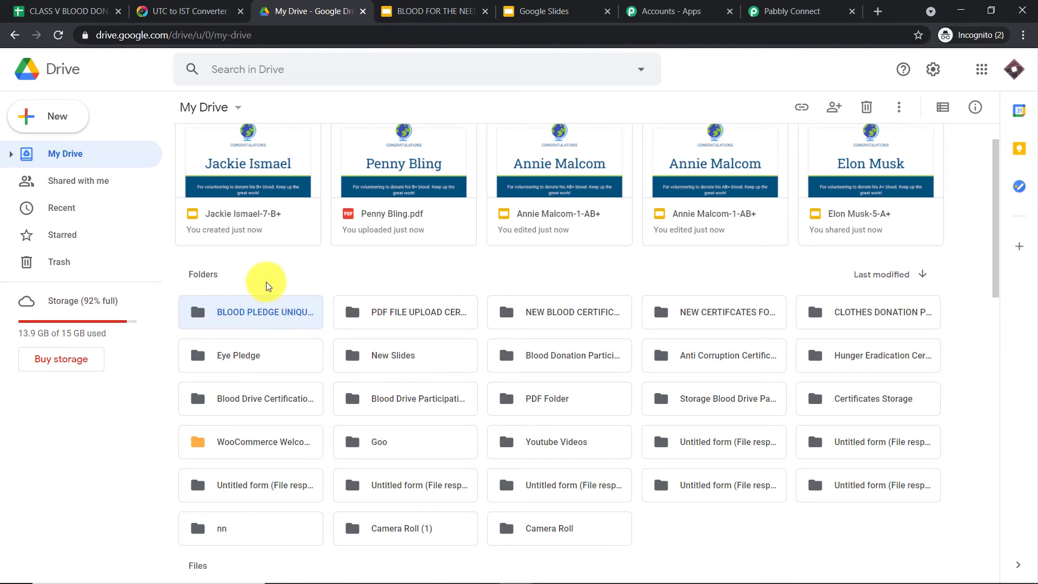
{"action": "double_click", "coordinate": [269, 312]}
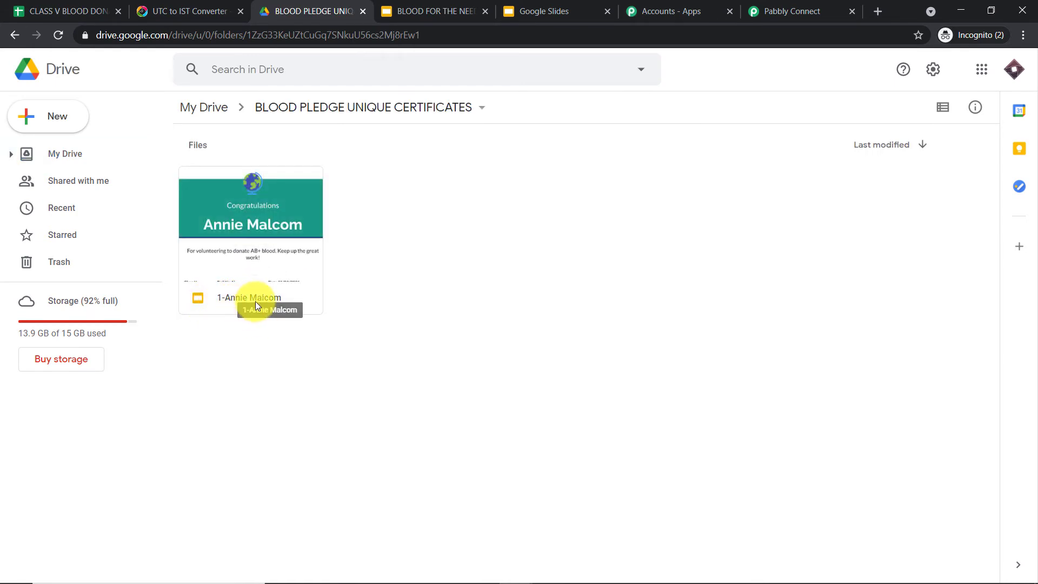
{"action": "double_click", "coordinate": [272, 203]}
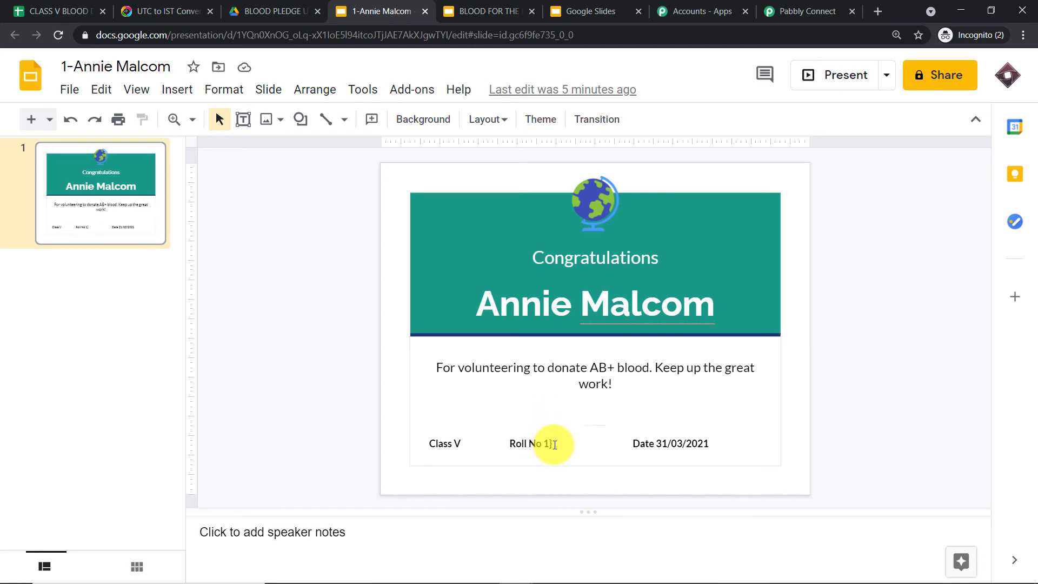
Remove the extra closing brace after the roll number placeholder in the BLOOD FOR THE NEEDY CERTIFICATES template so it reads {{number}}.
{"action": "left_click", "coordinate": [469, 17]}
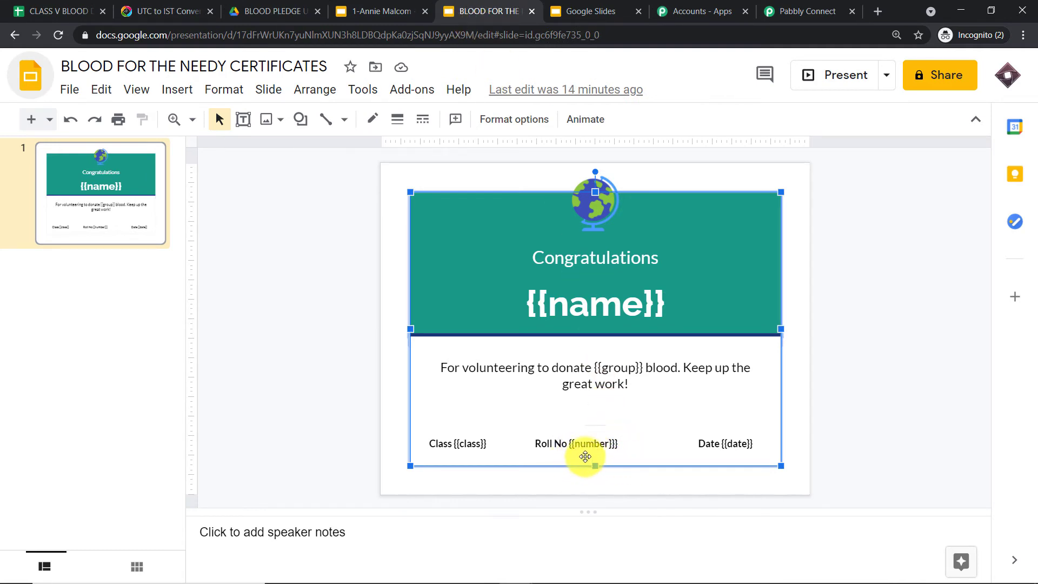
{"action": "left_click", "coordinate": [622, 442]}
{"action": "key", "text": "BackSpace"}
{"action": "key", "text": "BackSpace"}
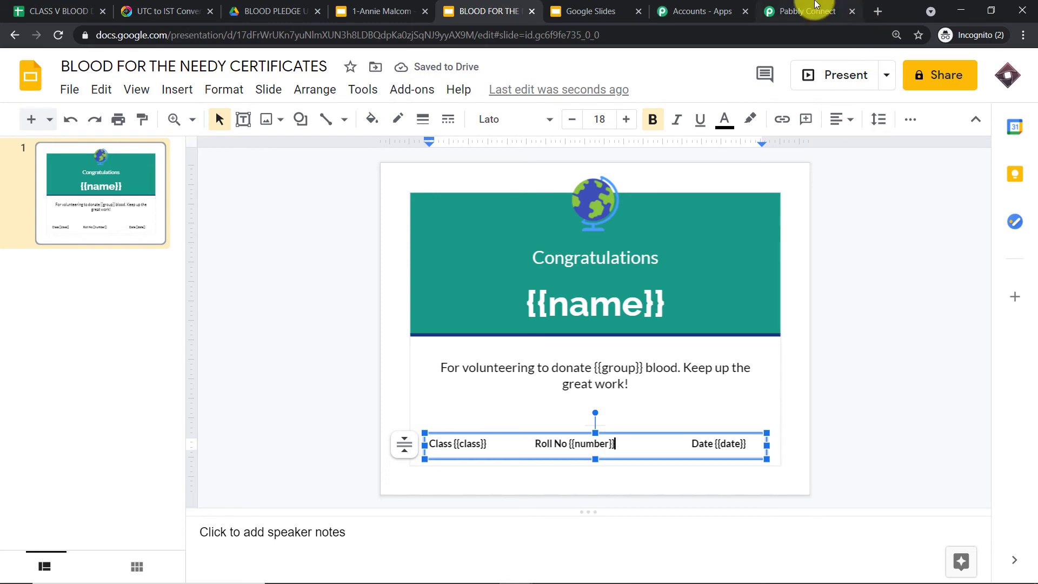
Return to Pabbly Connect and refresh the Template Presentation of the Google Slides action to reload its placeholder fields.
{"action": "left_click", "coordinate": [803, 11]}
{"action": "left_click", "coordinate": [1033, 372]}
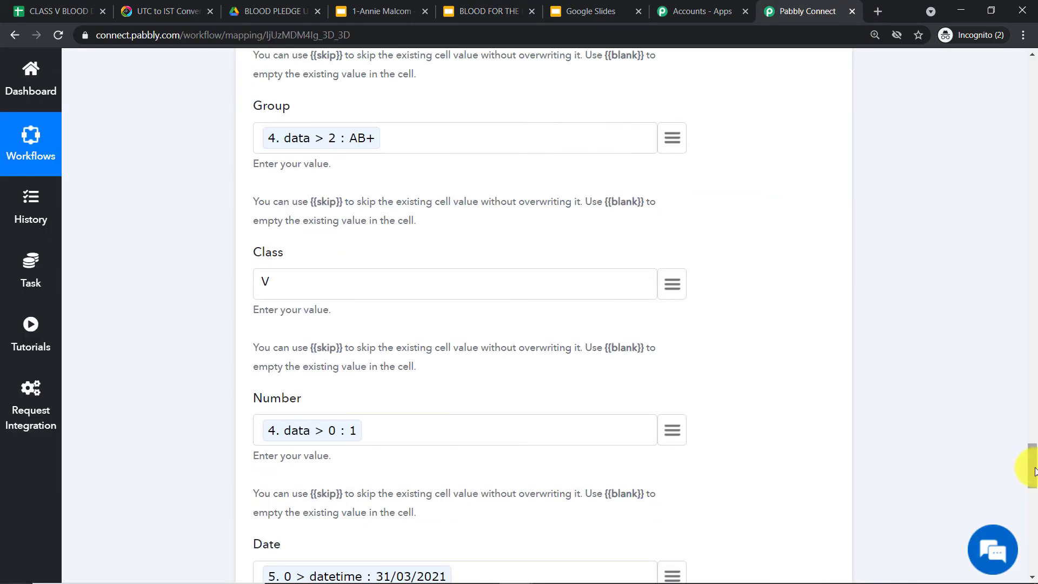
{"action": "left_click_drag", "start_coordinate": [1033, 463], "coordinate": [1034, 399]}
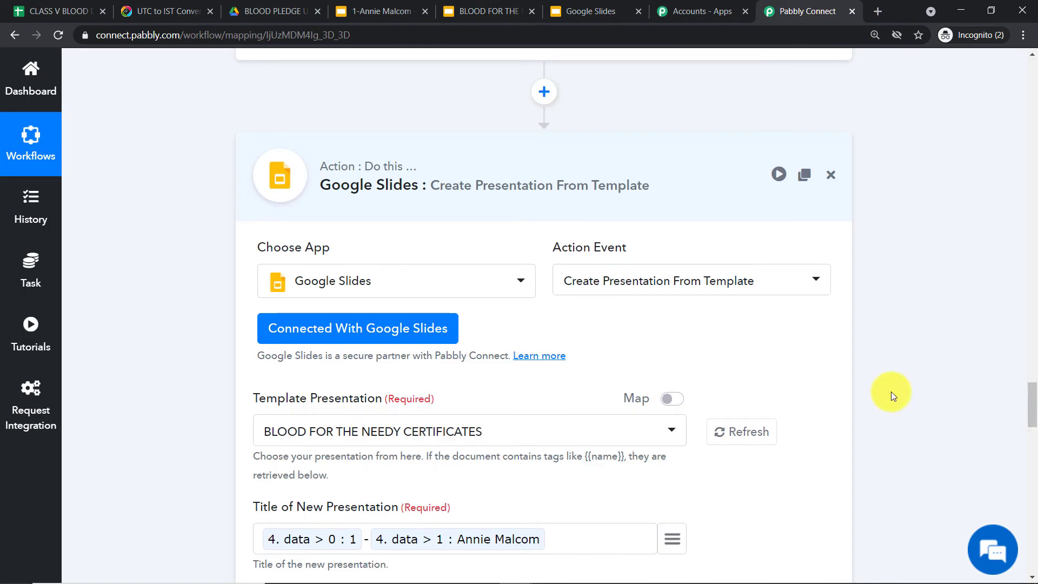
{"action": "left_click", "coordinate": [739, 432]}
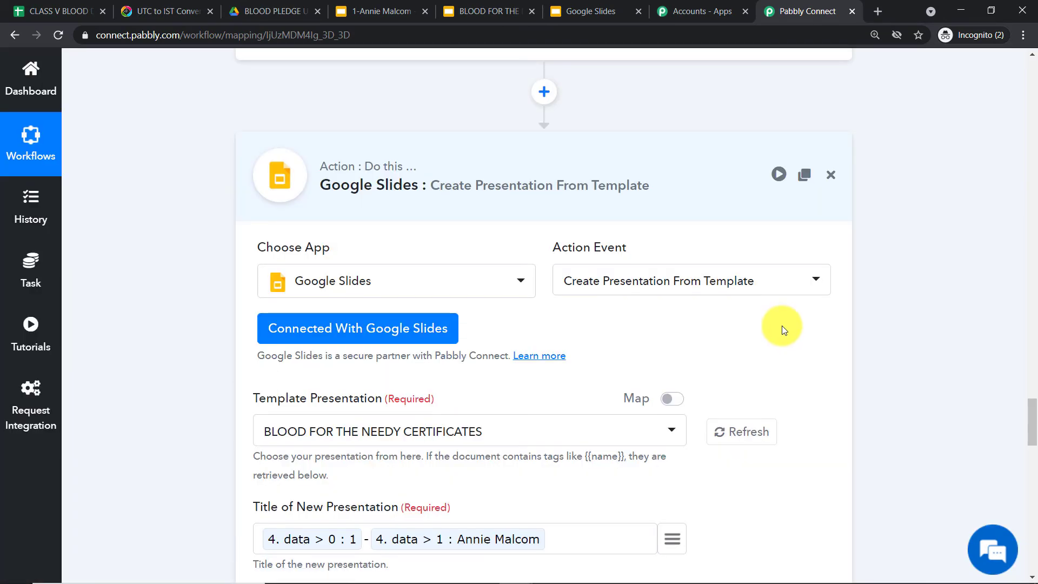
{"action": "left_click_drag", "start_coordinate": [1023, 402], "coordinate": [1035, 442]}
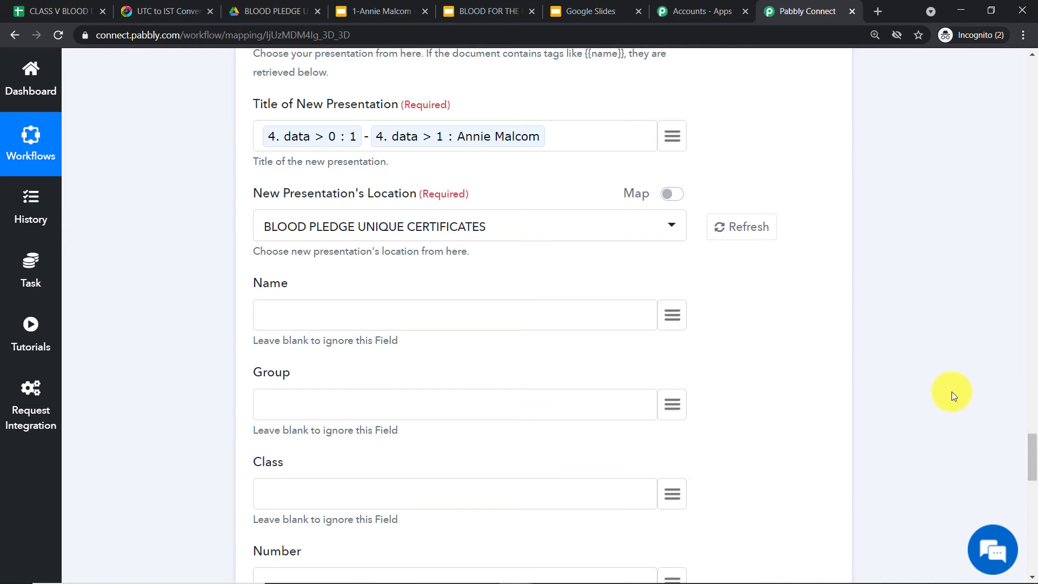
Map the Google Slides Name field to the data > 1 value from the JSON Extractor step.
{"action": "left_click", "coordinate": [669, 310]}
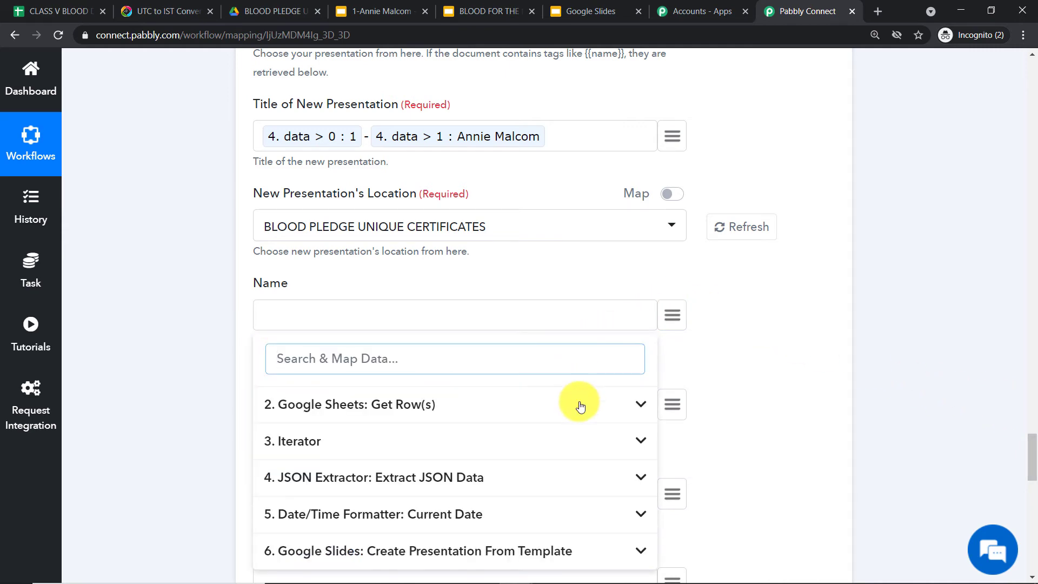
{"action": "scroll", "coordinate": [578, 422], "scroll_direction": "down", "scroll_amount": 1}
{"action": "left_click", "coordinate": [387, 249]}
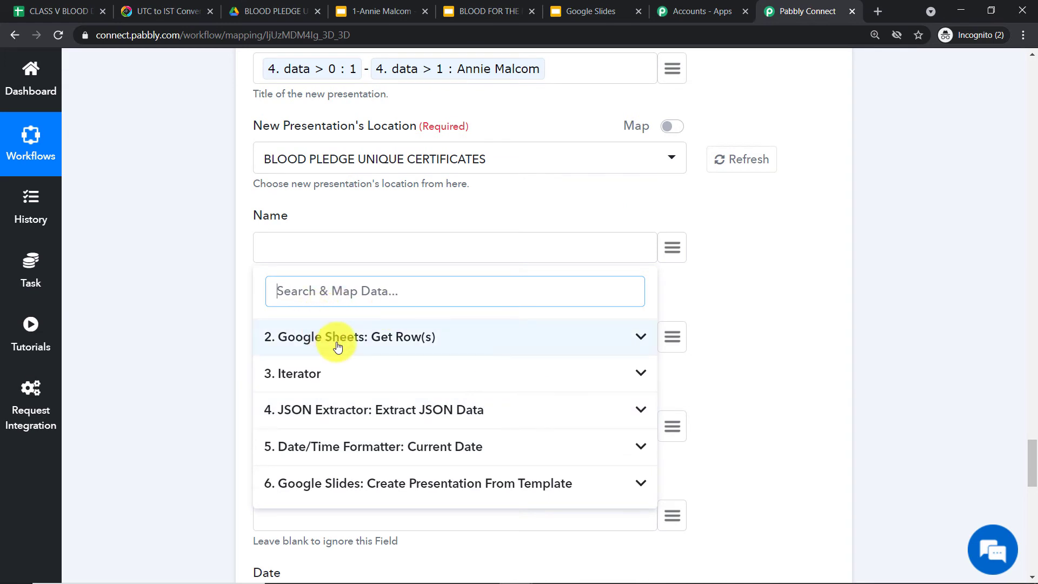
{"action": "left_click", "coordinate": [374, 410]}
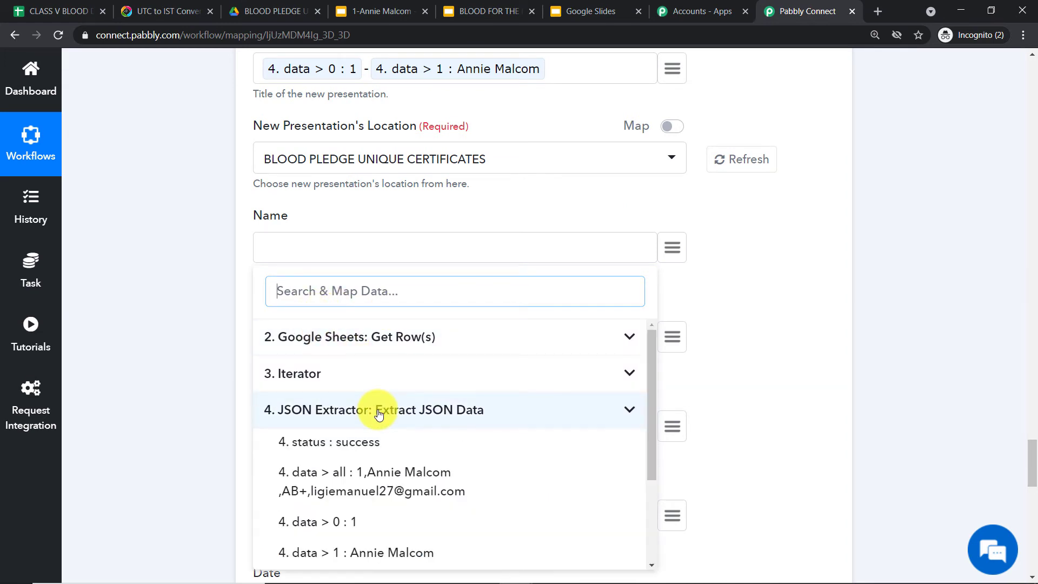
{"action": "left_click", "coordinate": [413, 553]}
Map the Google Slides Group field to the data > 2 value from the JSON Extractor step.
{"action": "scroll", "coordinate": [573, 292], "scroll_direction": "down", "scroll_amount": 1}
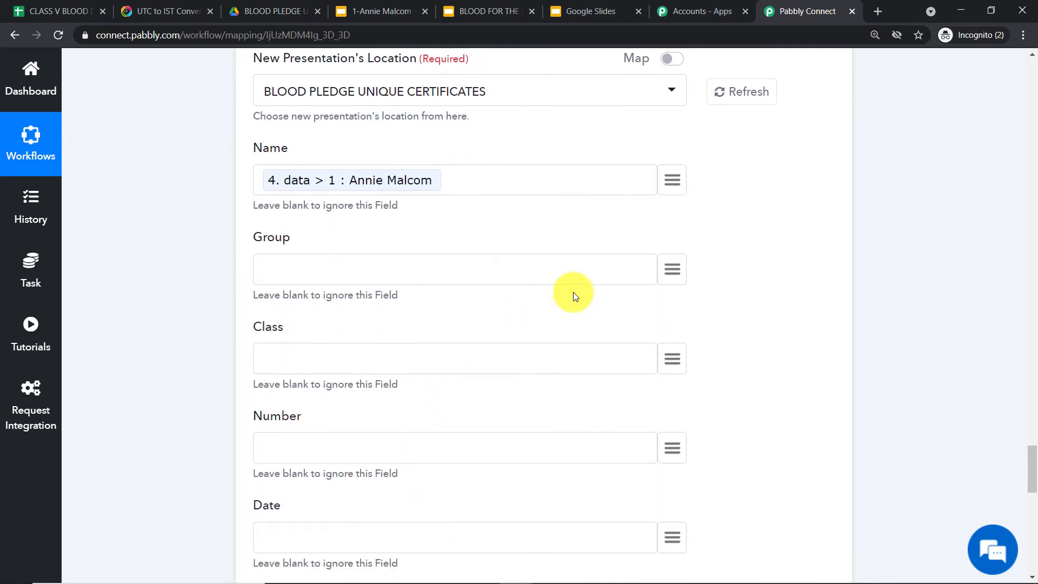
{"action": "left_click", "coordinate": [671, 270]}
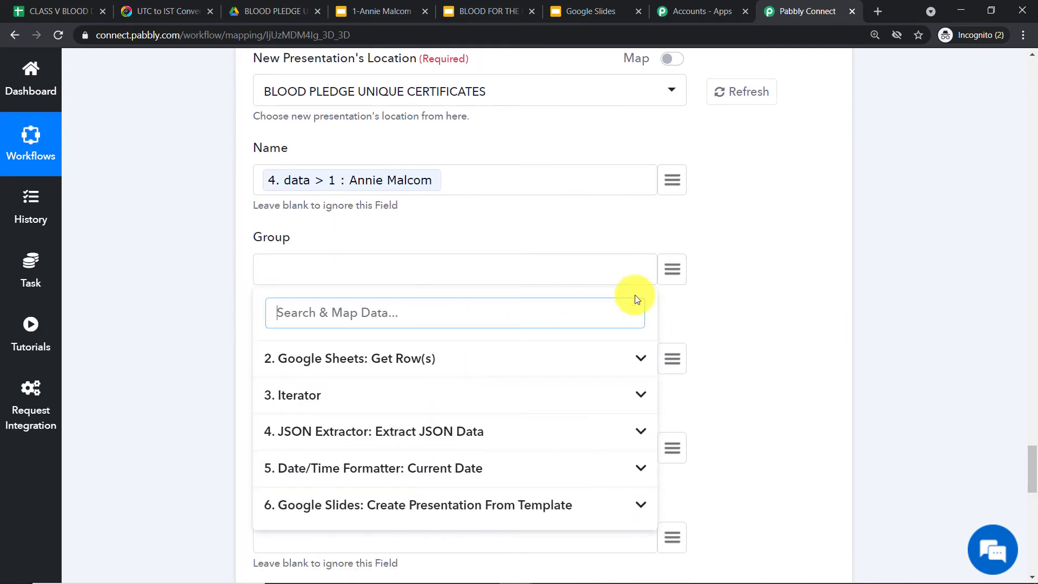
{"action": "left_click", "coordinate": [401, 433]}
{"action": "scroll", "coordinate": [365, 521], "scroll_direction": "down", "scroll_amount": 3}
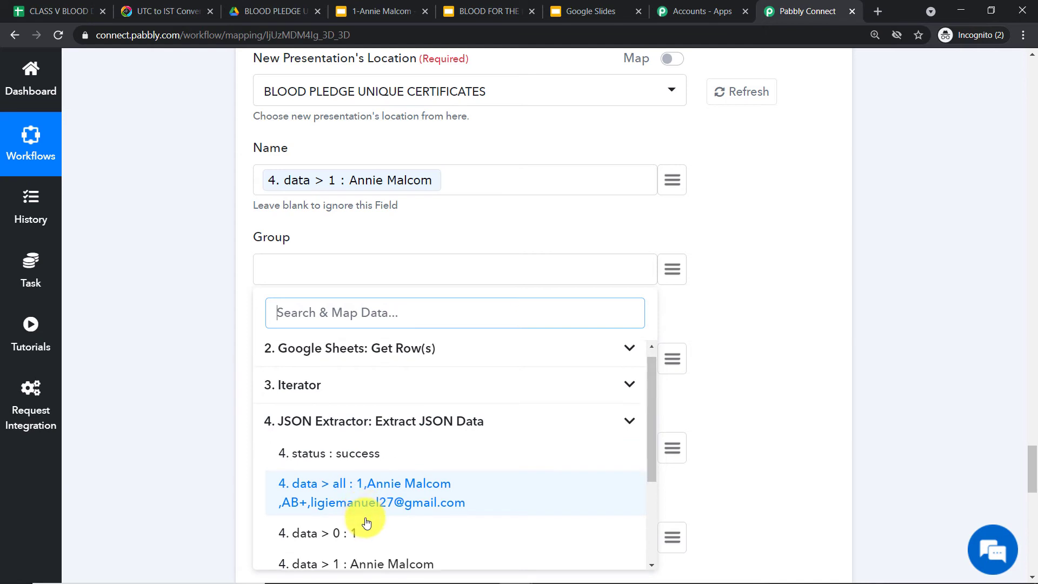
{"action": "left_click", "coordinate": [378, 480]}
Set the Google Slides Class field to V.
{"action": "scroll", "coordinate": [654, 219], "scroll_direction": "down", "scroll_amount": 1}
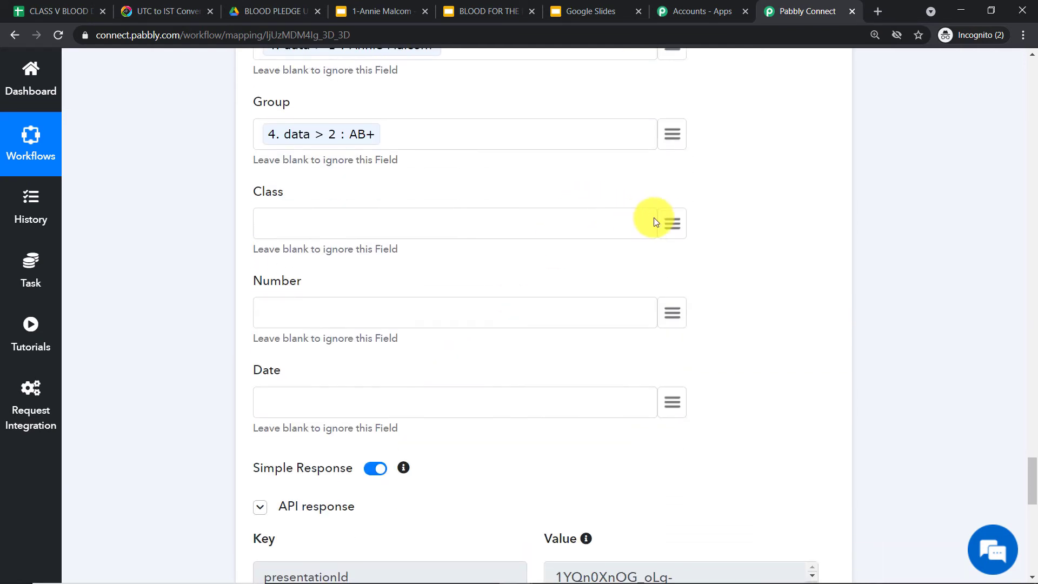
{"action": "left_click", "coordinate": [652, 222]}
{"action": "scroll", "coordinate": [487, 324], "scroll_direction": "down", "scroll_amount": 1}
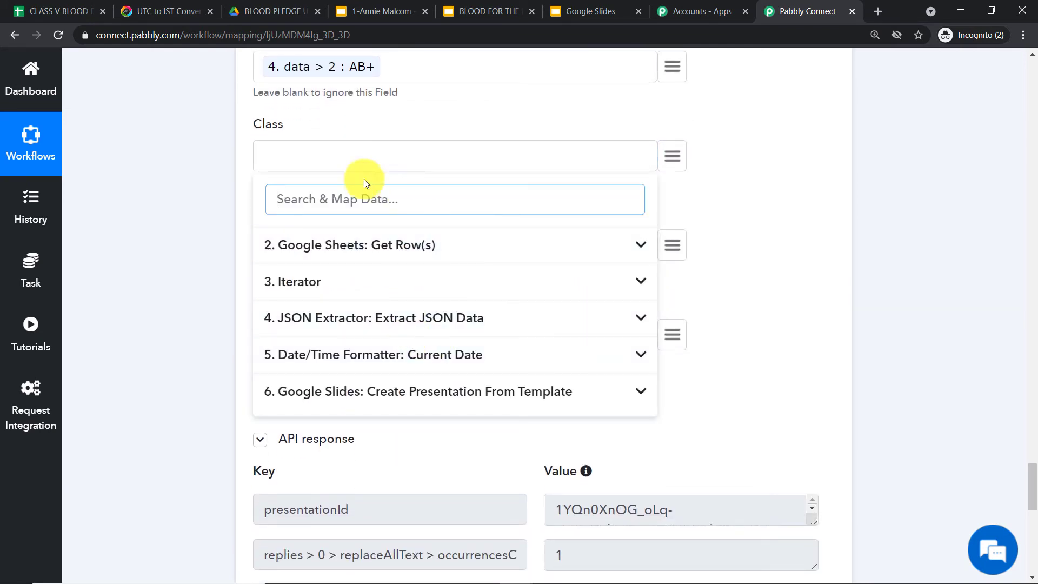
{"action": "left_click", "coordinate": [325, 155]}
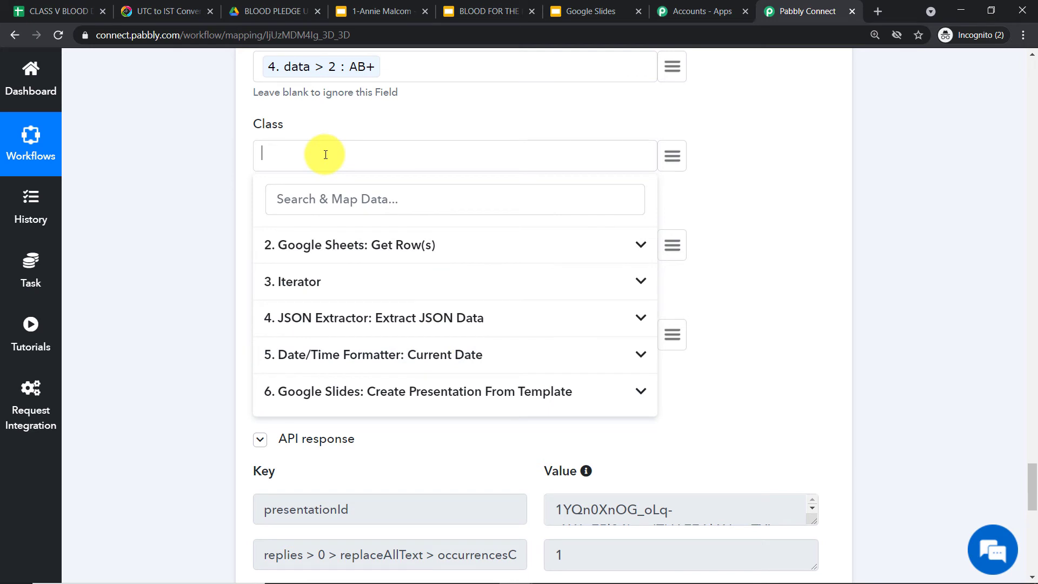
{"action": "left_click", "coordinate": [770, 166]}
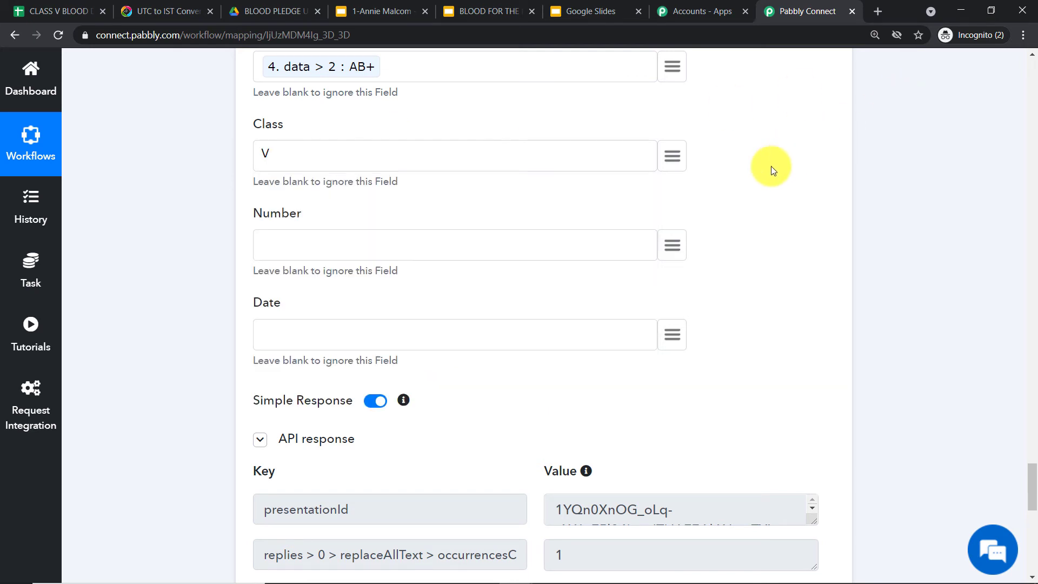
Map the reloaded Number field to the data > 0 value from the JSON Extractor step.
{"action": "left_click", "coordinate": [672, 246]}
{"action": "left_click", "coordinate": [383, 408]}
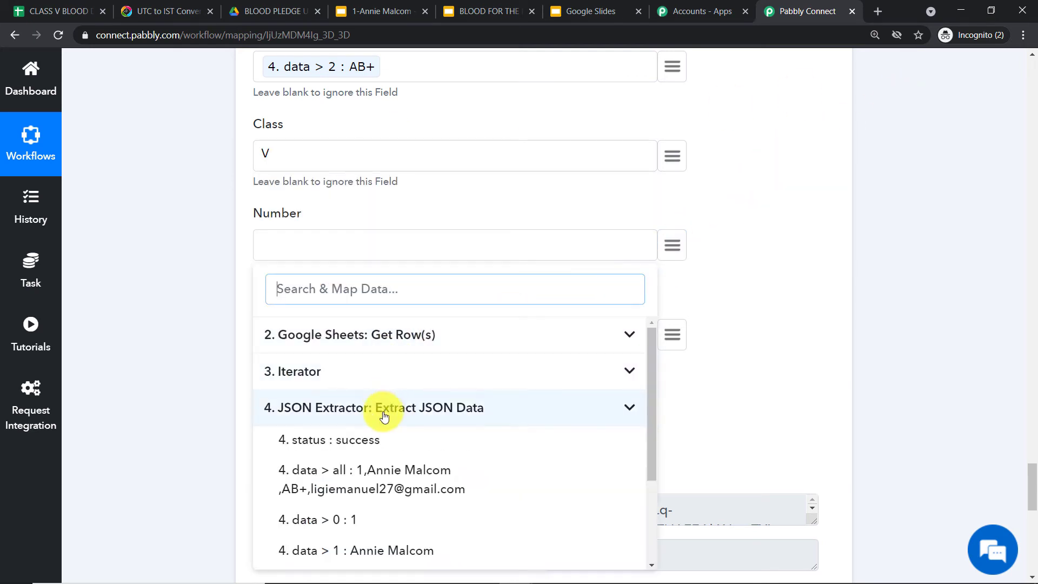
{"action": "left_click", "coordinate": [318, 518]}
{"action": "scroll", "coordinate": [556, 271], "scroll_direction": "down", "scroll_amount": 2}
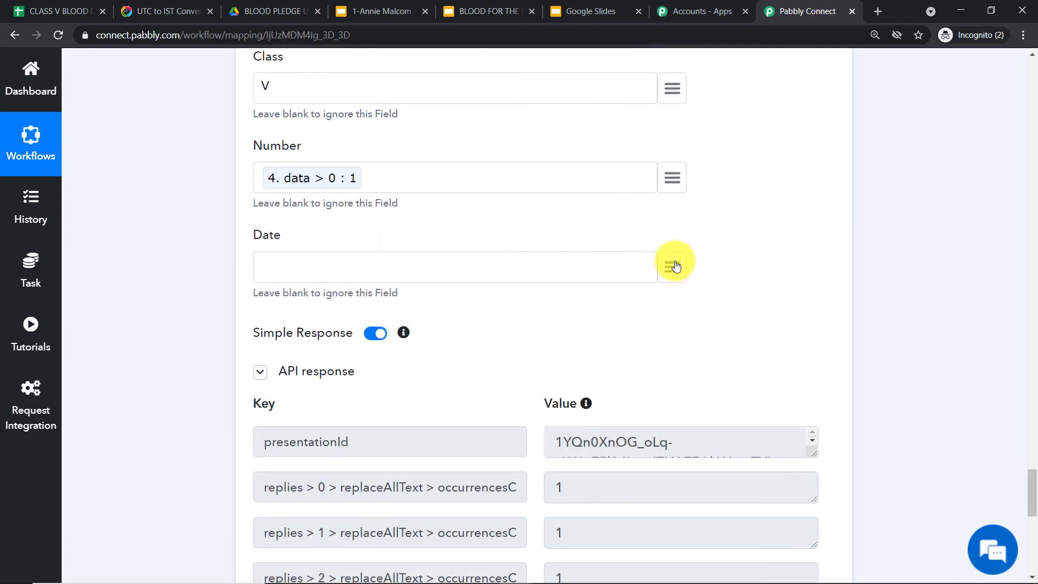
Map the Google Slides Date field to the 0 > datetime value from the Date/Time Formatter step.
{"action": "left_click", "coordinate": [672, 267]}
{"action": "left_click", "coordinate": [440, 465]}
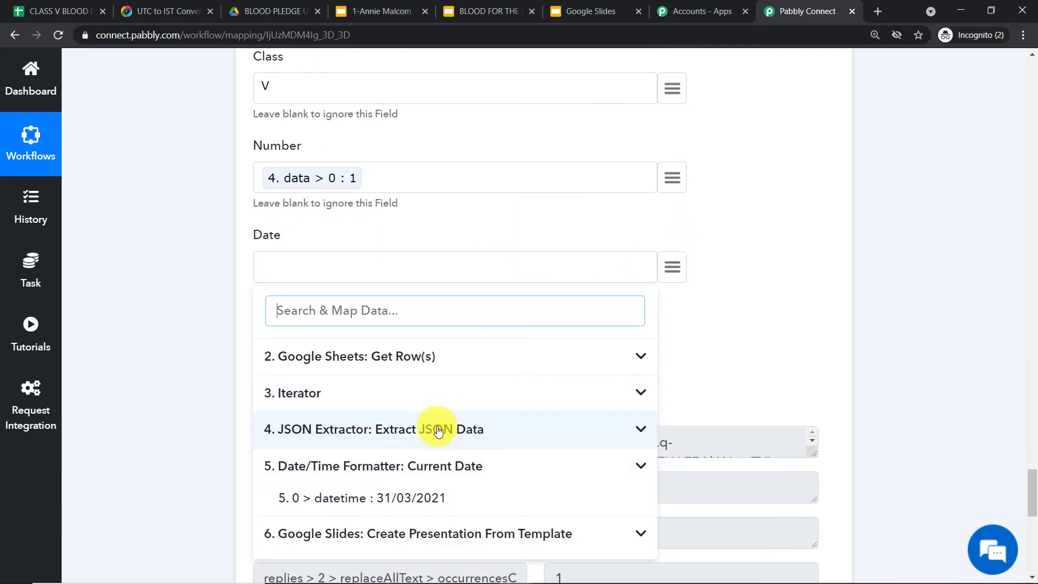
{"action": "scroll", "coordinate": [439, 416], "scroll_direction": "down", "scroll_amount": 2}
{"action": "left_click", "coordinate": [405, 362]}
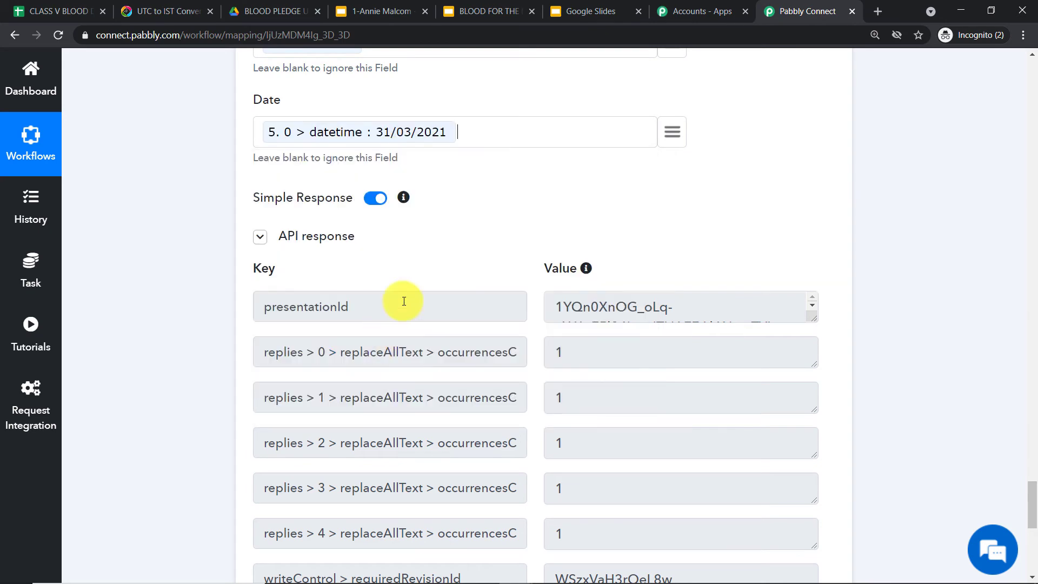
Save the Google Slides step and send a test request with the remapped fields.
{"action": "scroll", "coordinate": [492, 206], "scroll_direction": "up", "scroll_amount": 4}
{"action": "scroll", "coordinate": [492, 207], "scroll_direction": "down", "scroll_amount": 10}
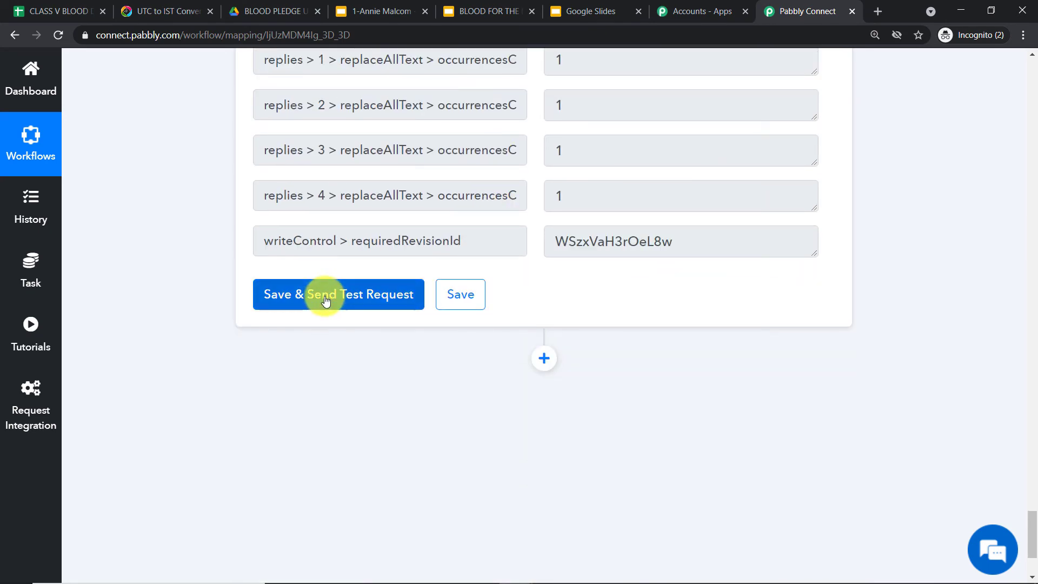
{"action": "left_click", "coordinate": [325, 300]}
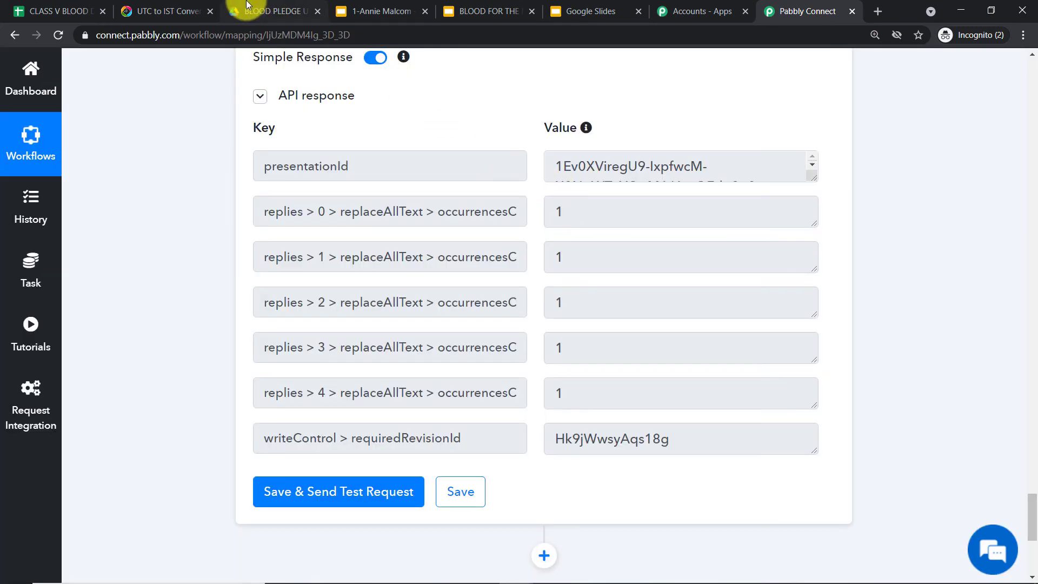
Open the generated certificate from the BLOOD PLEDGE UNIQUE CERTIFICATES folder and check its filled-in details and sharing access.
{"action": "left_click", "coordinate": [227, 22]}
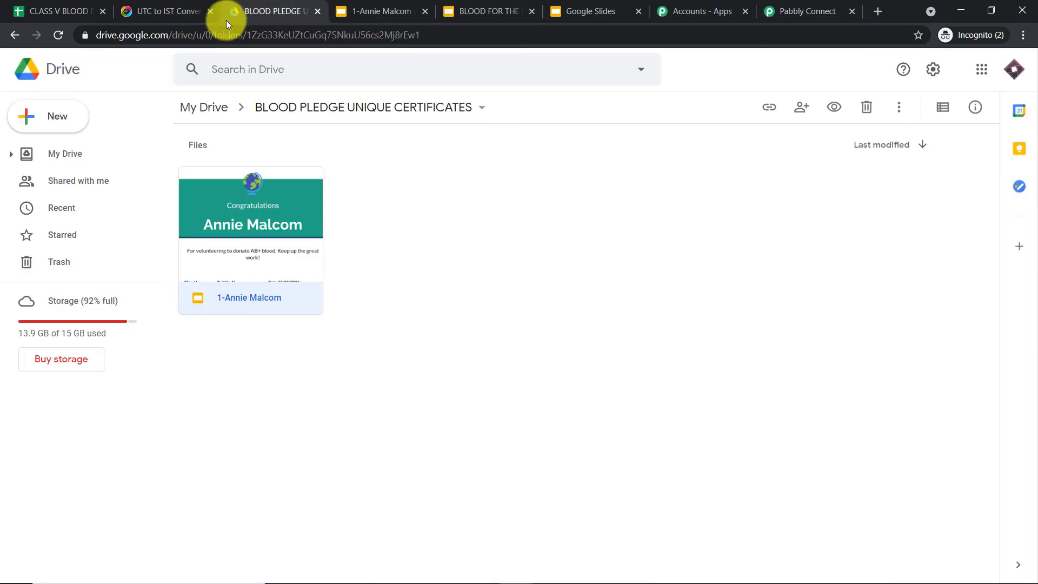
{"action": "double_click", "coordinate": [271, 260]}
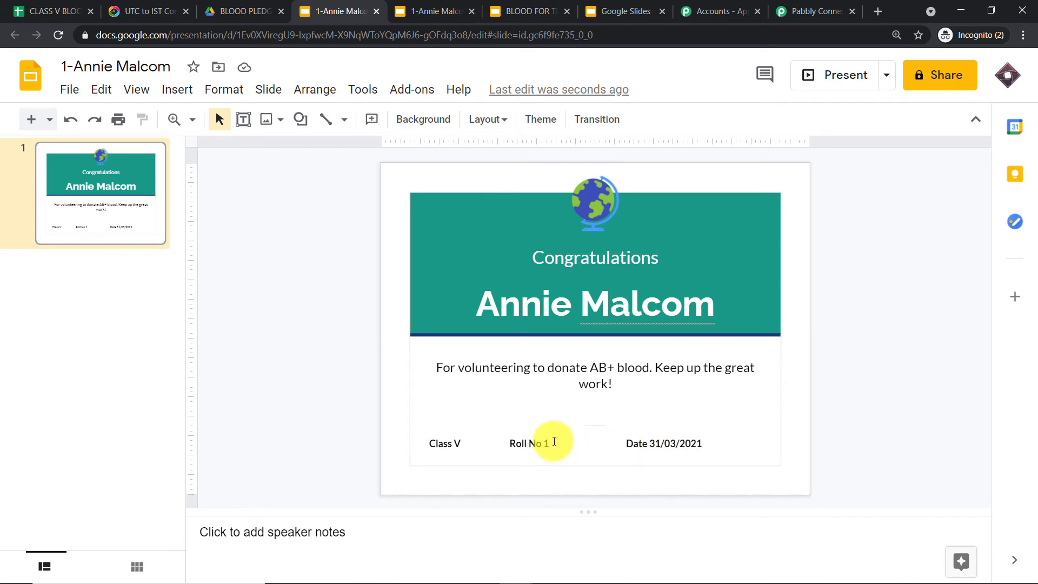
{"action": "left_click", "coordinate": [811, 5]}
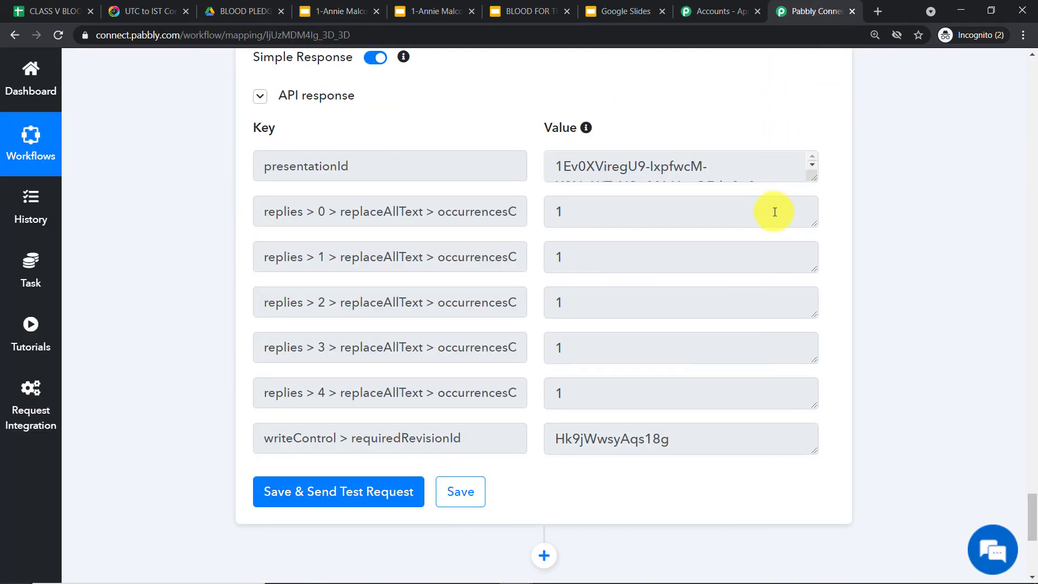
{"action": "scroll", "coordinate": [848, 234], "scroll_direction": "down", "scroll_amount": 1}
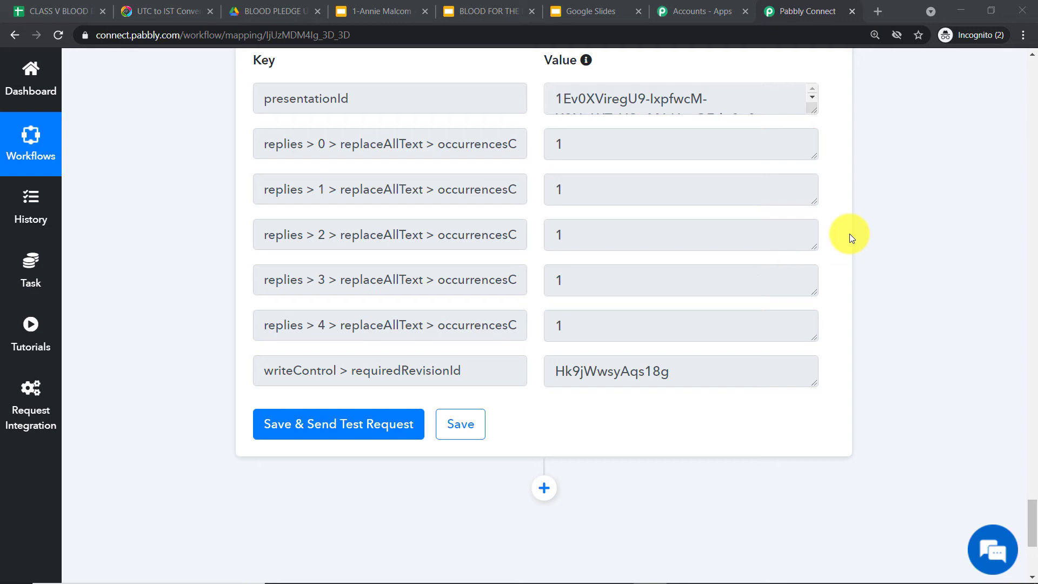
{"action": "left_click", "coordinate": [402, 10]}
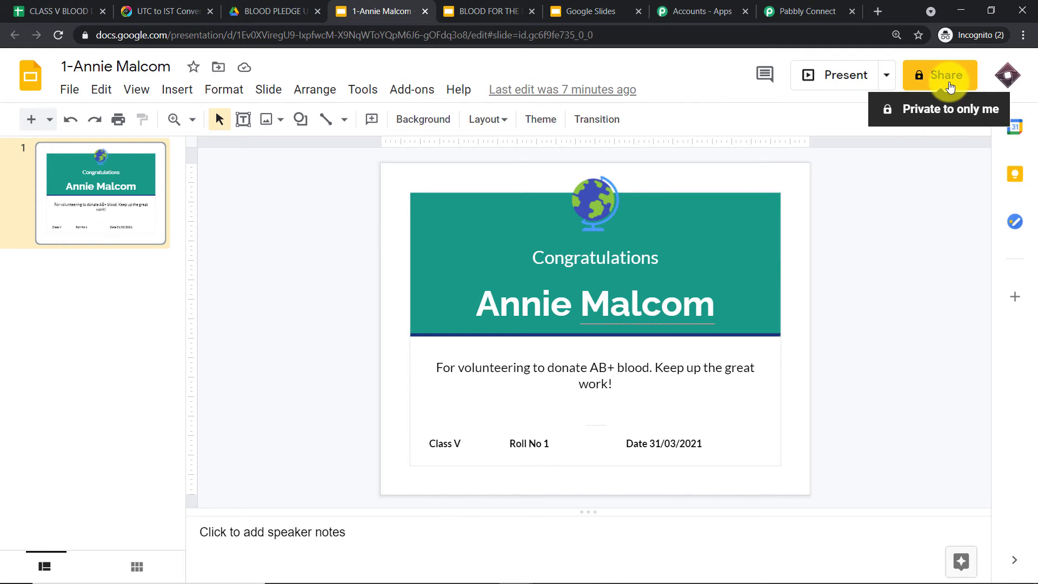
{"action": "left_click", "coordinate": [799, 11]}
Add a new action step after the Google Slides step and choose Google Drive as its app.
{"action": "scroll", "coordinate": [687, 243], "scroll_direction": "down", "scroll_amount": 6}
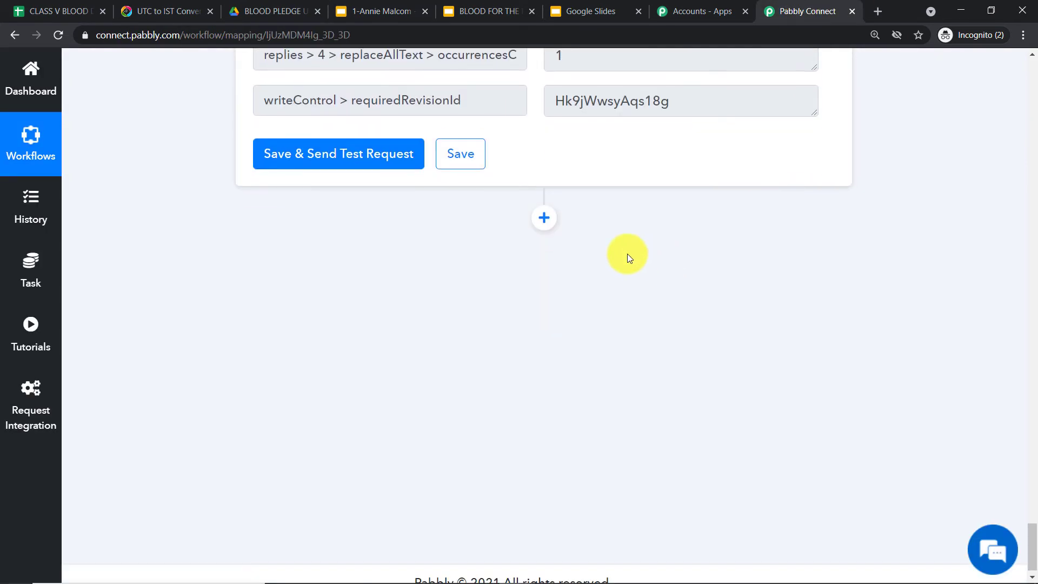
{"action": "left_click", "coordinate": [543, 219]}
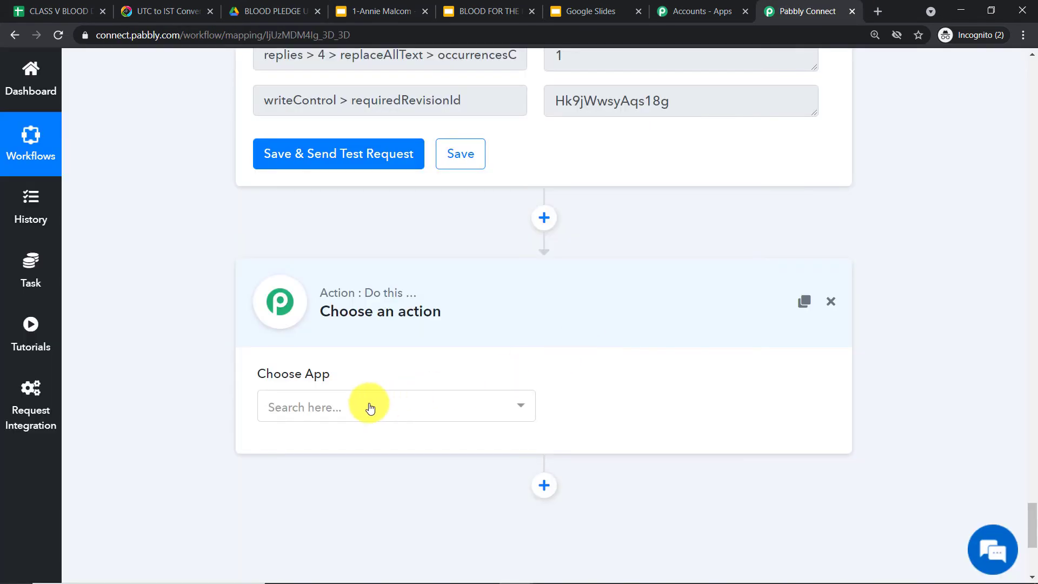
{"action": "left_click", "coordinate": [344, 408]}
{"action": "type", "text": "GG"}
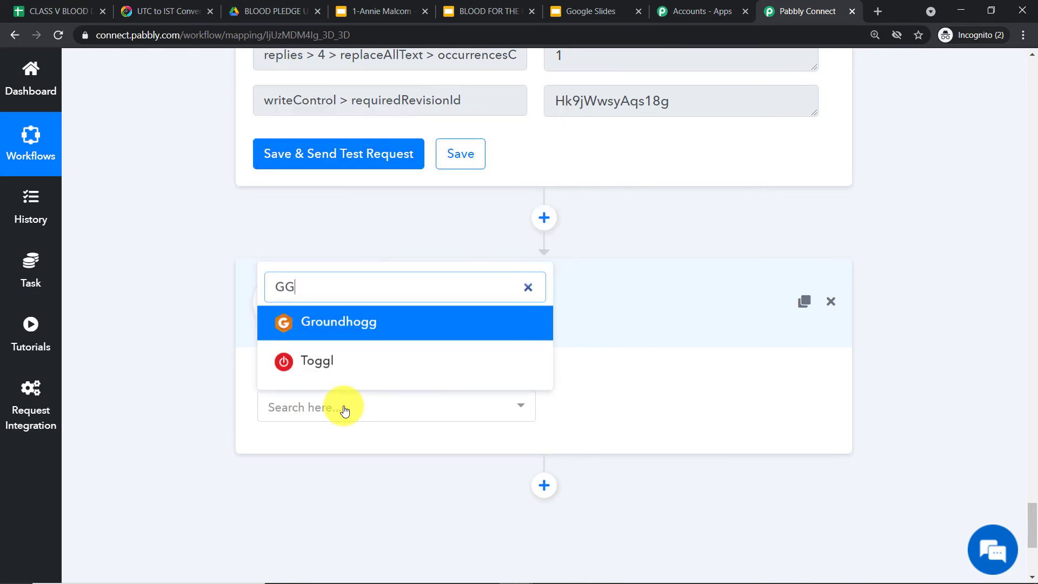
{"action": "key", "text": "BackSpace"}
{"action": "type", "text": "OOGL"}
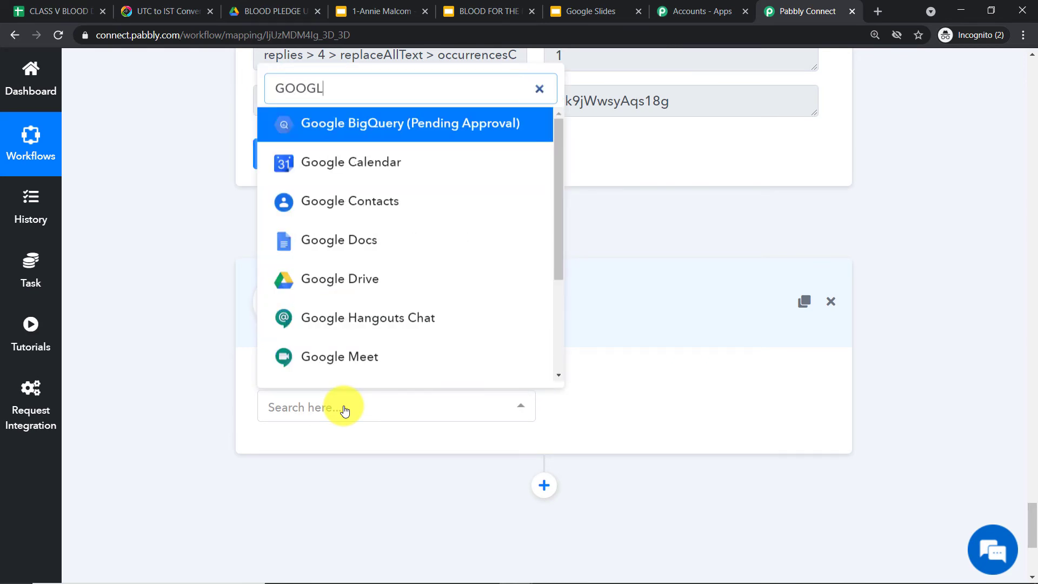
{"action": "type", "text": "E DRIVE"}
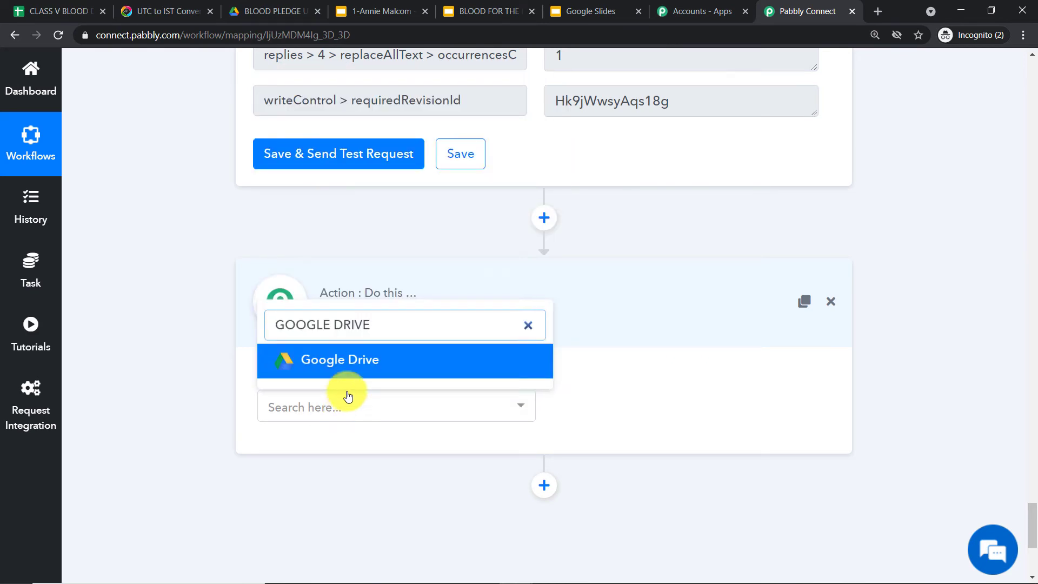
{"action": "left_click", "coordinate": [362, 360]}
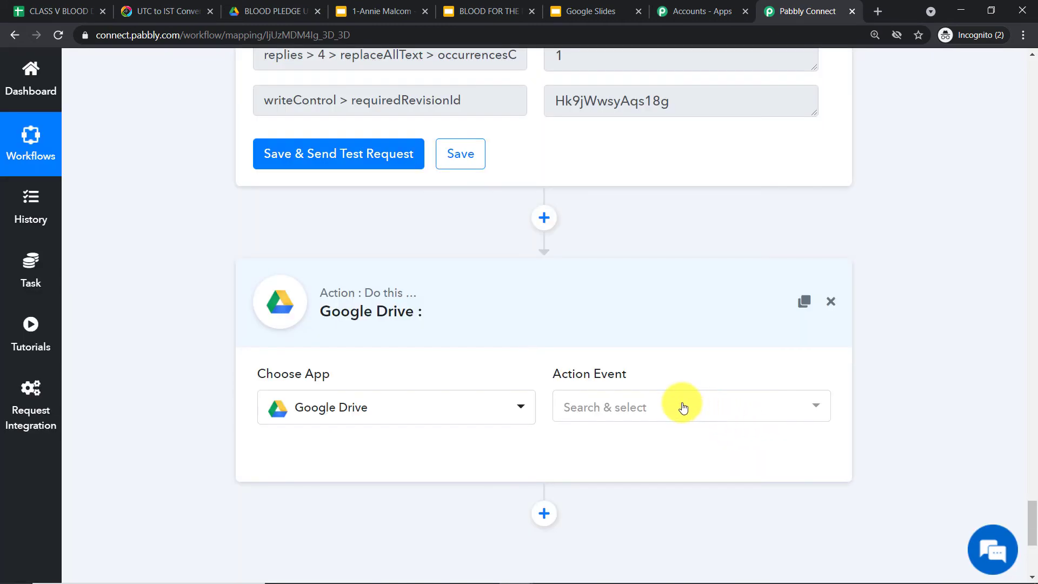
Set the Google Drive step's action event to Share a File With Anyone.
{"action": "left_click", "coordinate": [681, 406]}
{"action": "scroll", "coordinate": [684, 352], "scroll_direction": "down", "scroll_amount": 8}
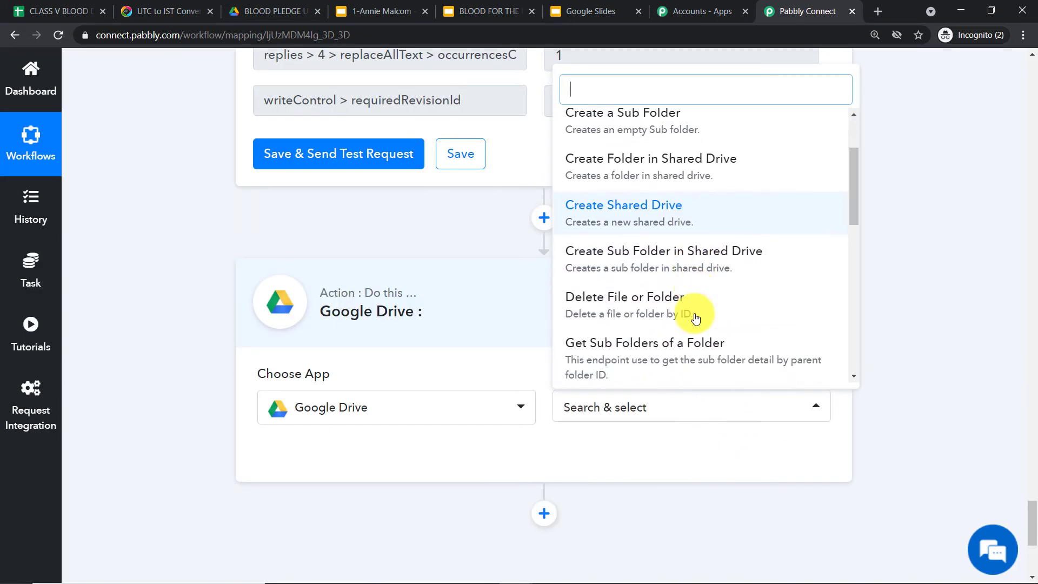
{"action": "left_click", "coordinate": [687, 292]}
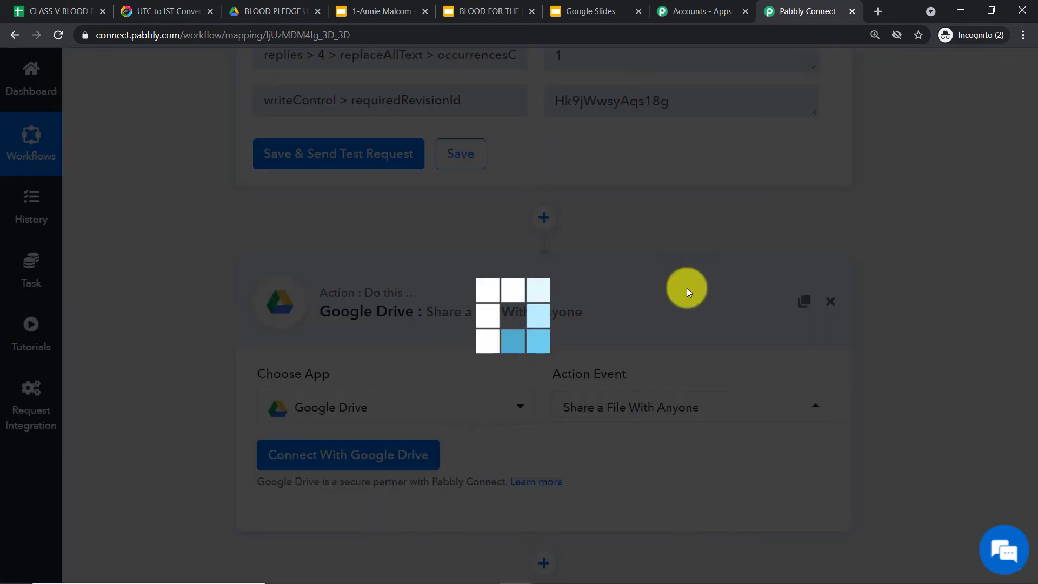
Connect the step to Google Drive with new credentials, authorizing Pabbly Connect Drive for the existing Google account.
{"action": "left_click", "coordinate": [317, 454]}
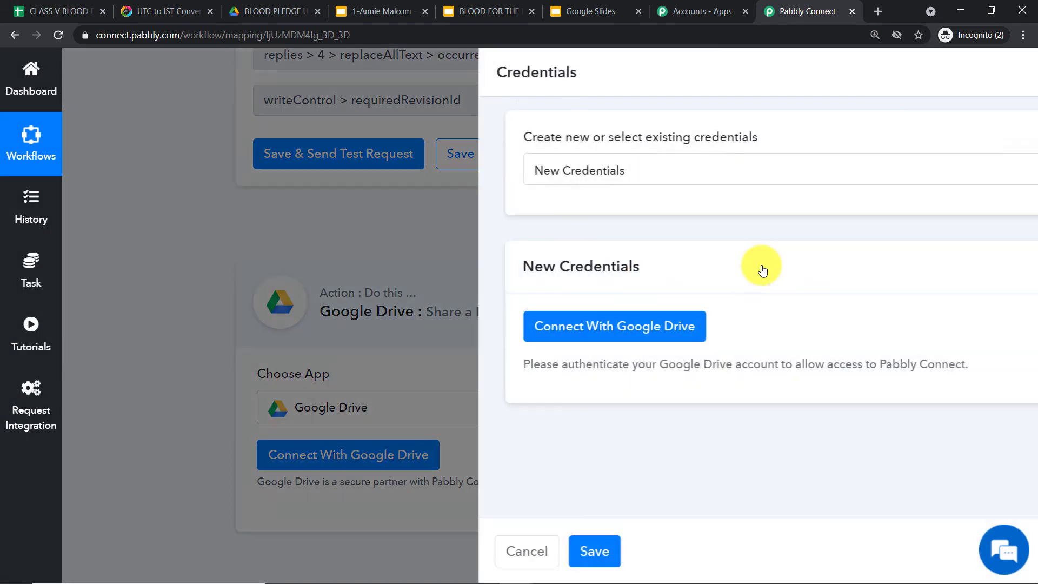
{"action": "left_click", "coordinate": [530, 325]}
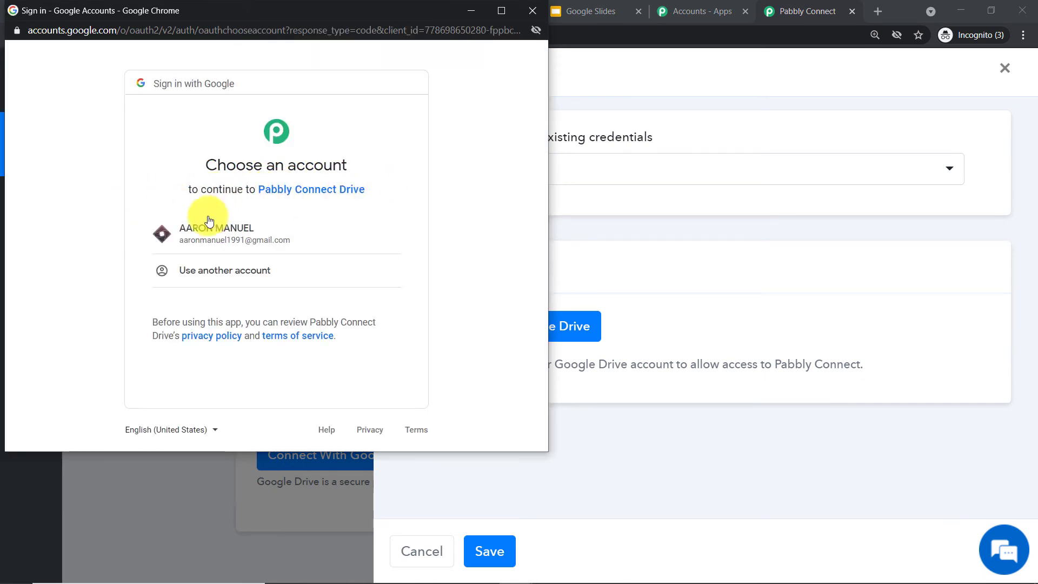
{"action": "left_click", "coordinate": [193, 233]}
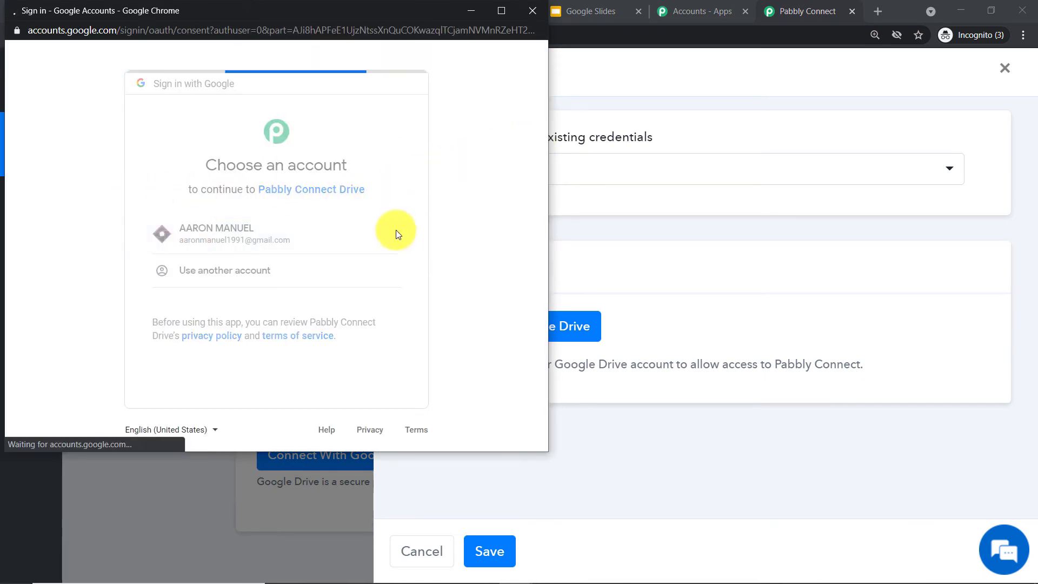
{"action": "scroll", "coordinate": [385, 217], "scroll_direction": "down", "scroll_amount": 1}
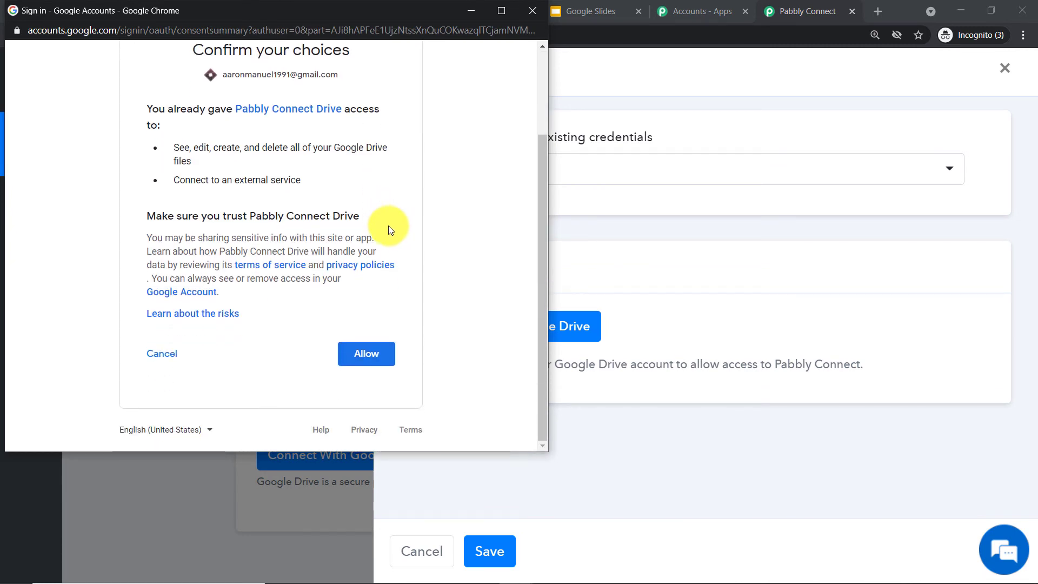
{"action": "left_click", "coordinate": [384, 357]}
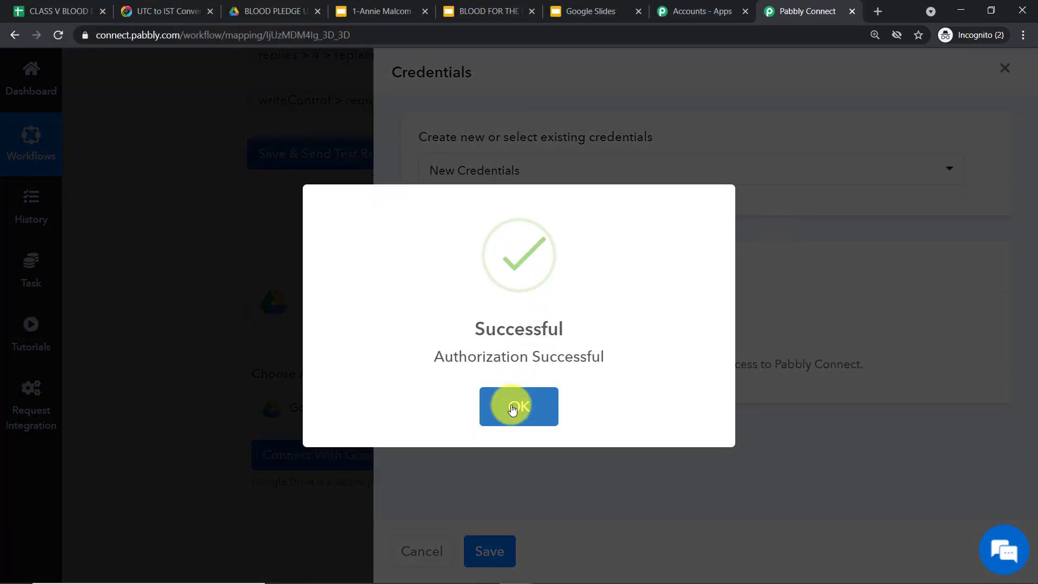
{"action": "left_click", "coordinate": [514, 407]}
{"action": "scroll", "coordinate": [471, 308], "scroll_direction": "down", "scroll_amount": 2}
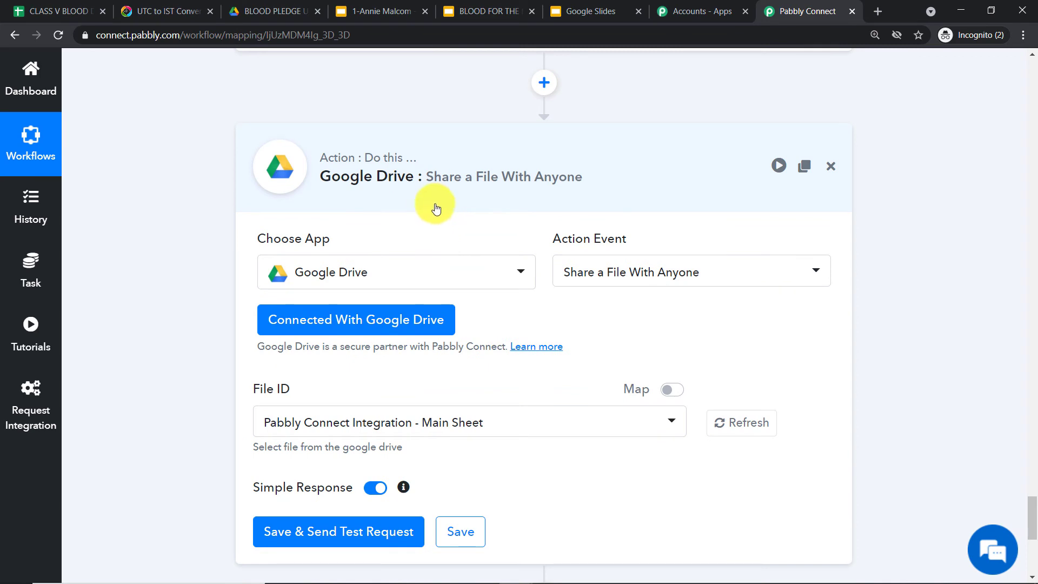
Look over the files and folders in My Drive, and return to the workflow.
{"action": "left_click", "coordinate": [286, 12]}
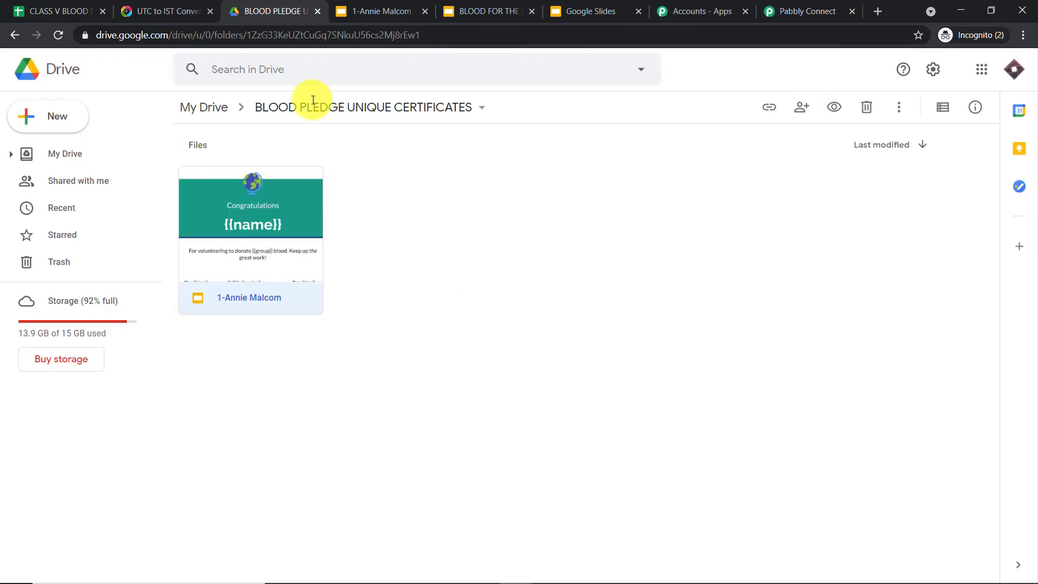
{"action": "left_click", "coordinate": [63, 68]}
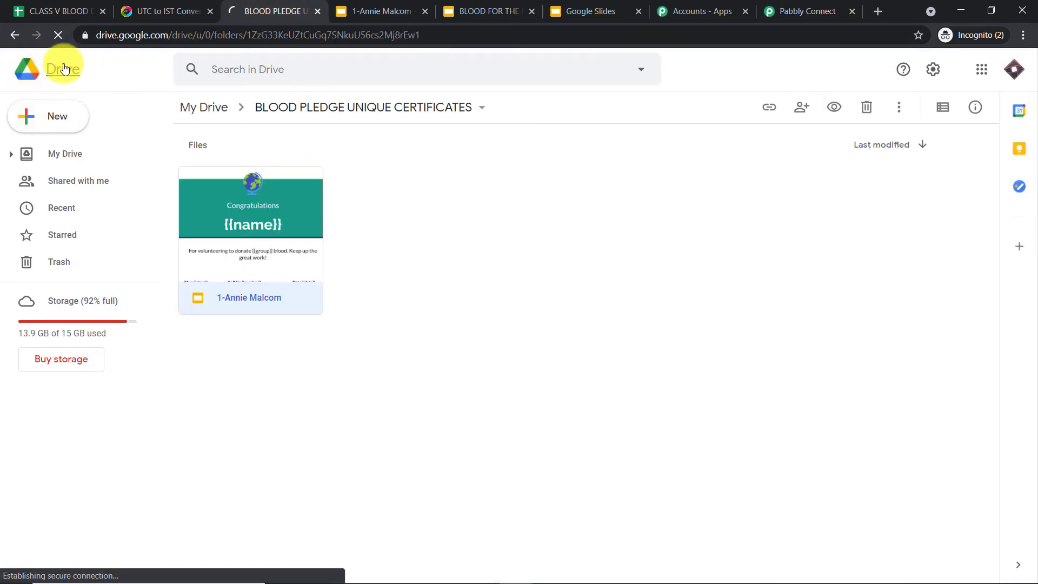
{"action": "left_click", "coordinate": [799, 9]}
{"action": "scroll", "coordinate": [378, 367], "scroll_direction": "down", "scroll_amount": 1}
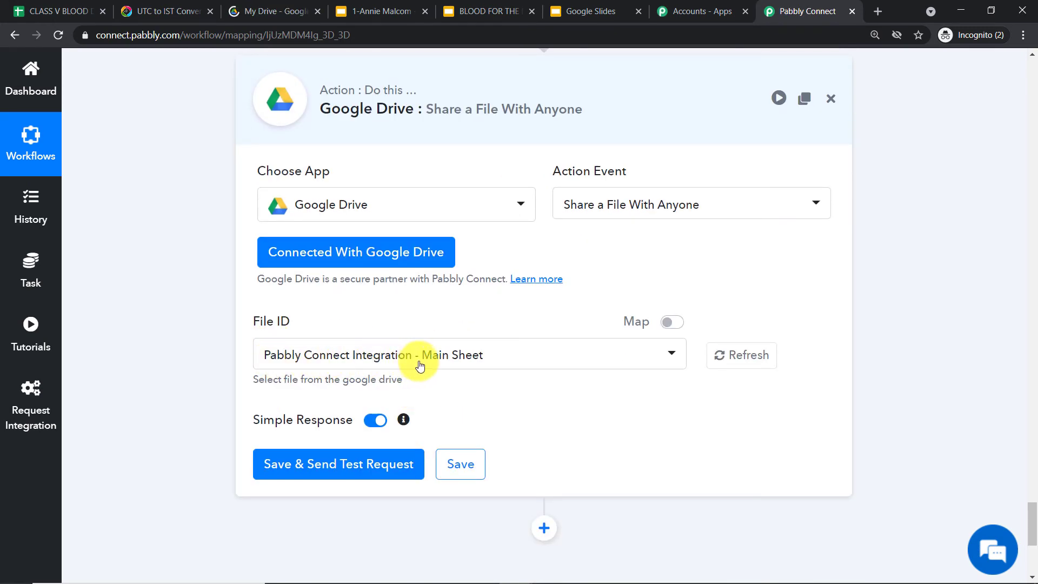
{"action": "left_click", "coordinate": [292, 10]}
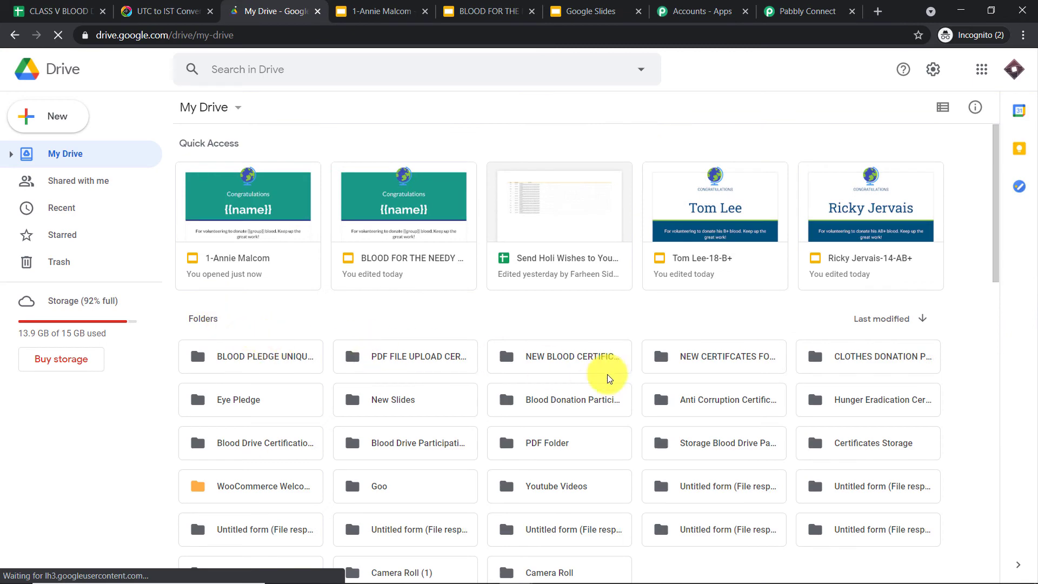
{"action": "left_click", "coordinate": [778, 9]}
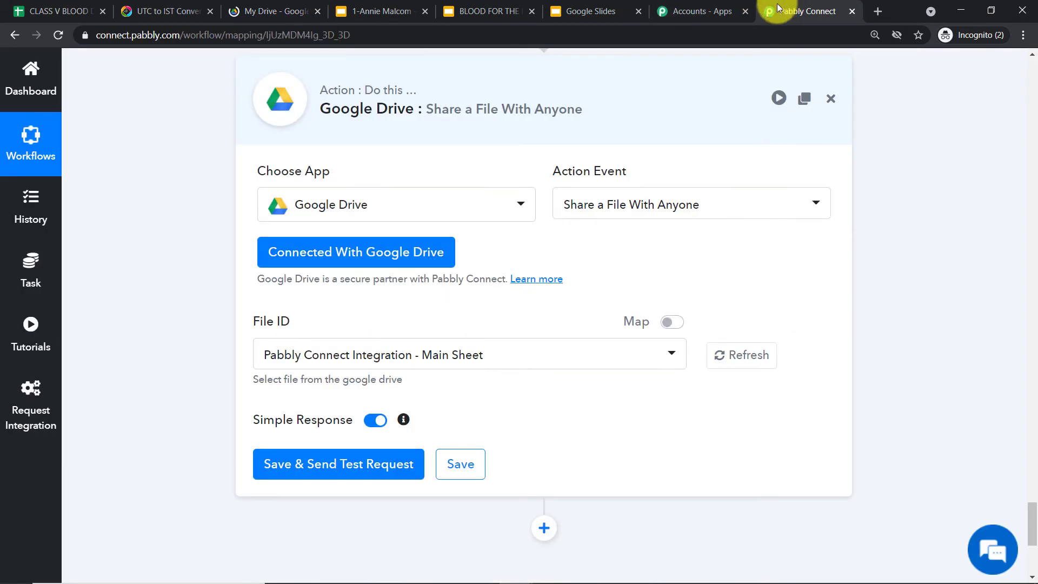
Select the newest generated certificate of the first student as the Google Drive File ID.
{"action": "left_click", "coordinate": [423, 352]}
{"action": "scroll", "coordinate": [416, 270], "scroll_direction": "down", "scroll_amount": 1}
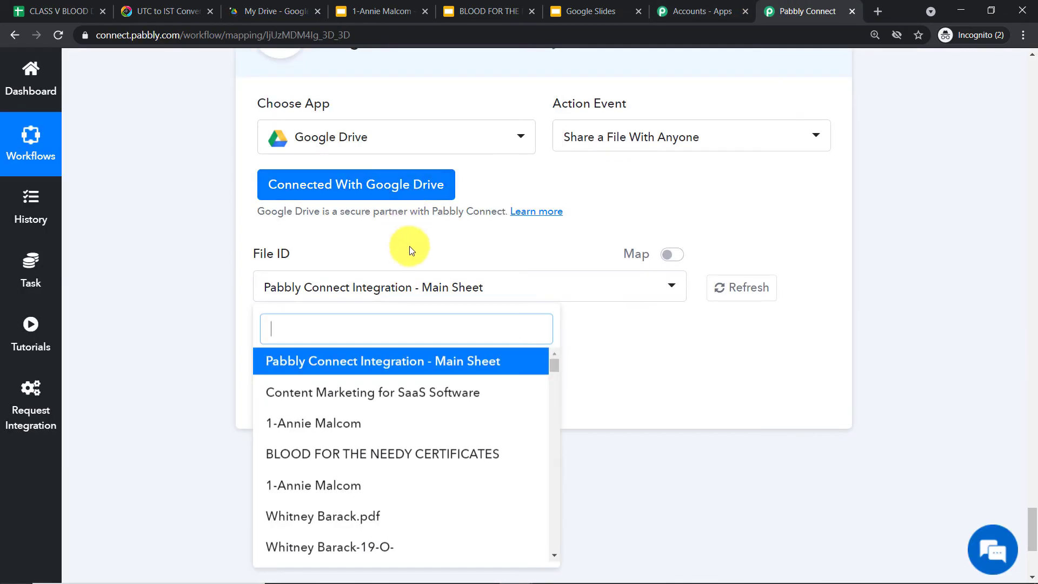
{"action": "left_click", "coordinate": [340, 424]}
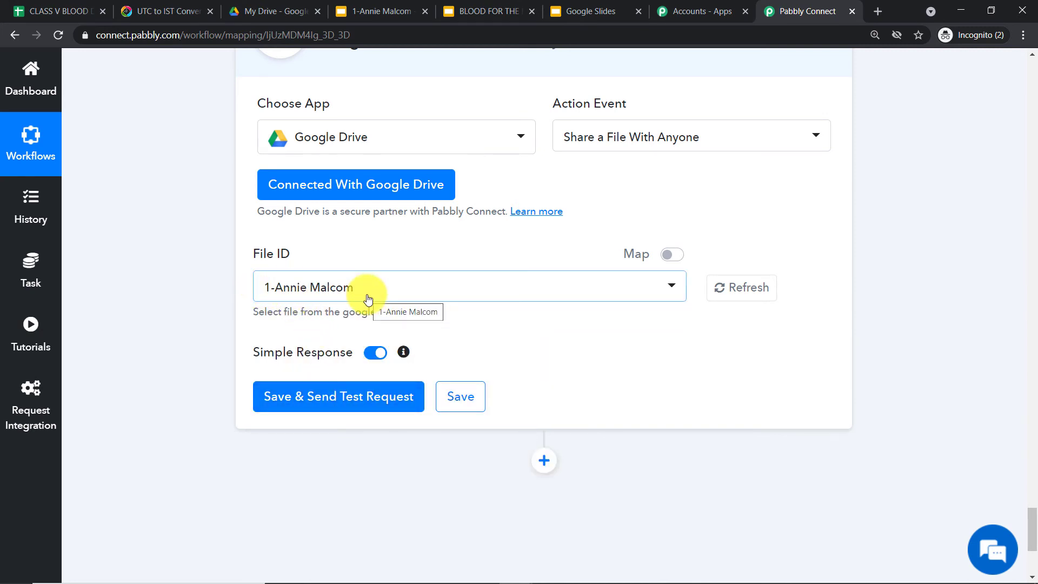
{"action": "scroll", "coordinate": [368, 299], "scroll_direction": "up", "scroll_amount": 1}
{"action": "left_click", "coordinate": [259, 358]}
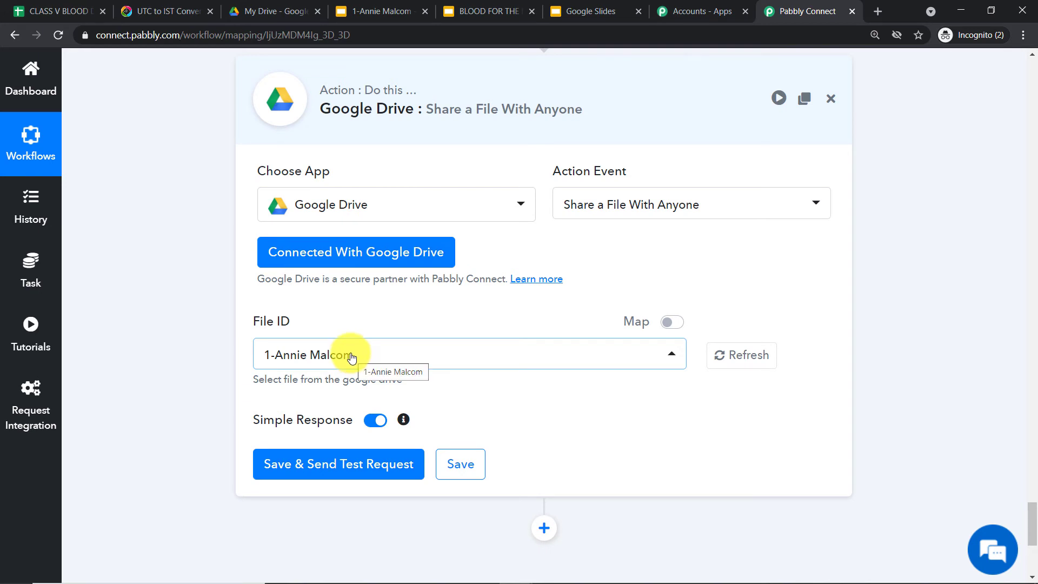
Check the student rows in the CLASS V BLOOD DONATION DRIVE sheet, and enable mapping for the Google Drive File ID field.
{"action": "left_click", "coordinate": [53, 10]}
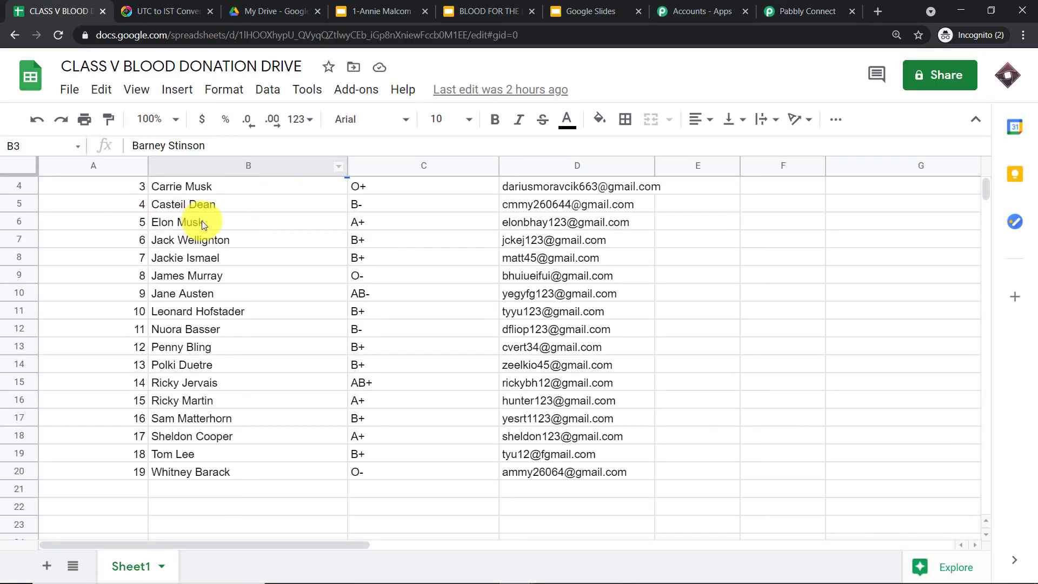
{"action": "scroll", "coordinate": [203, 221], "scroll_direction": "up", "scroll_amount": 1}
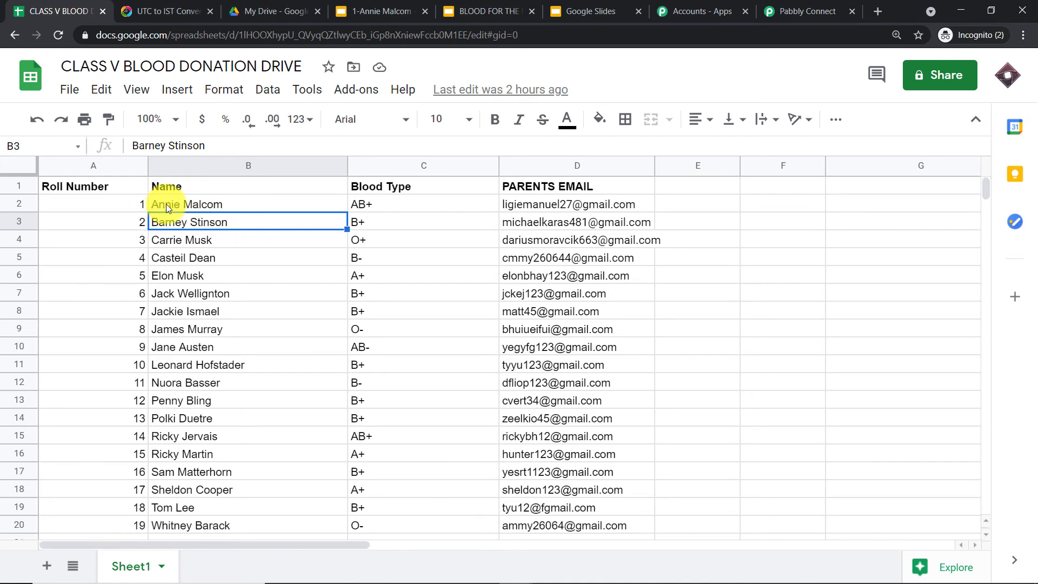
{"action": "left_click", "coordinate": [785, 6]}
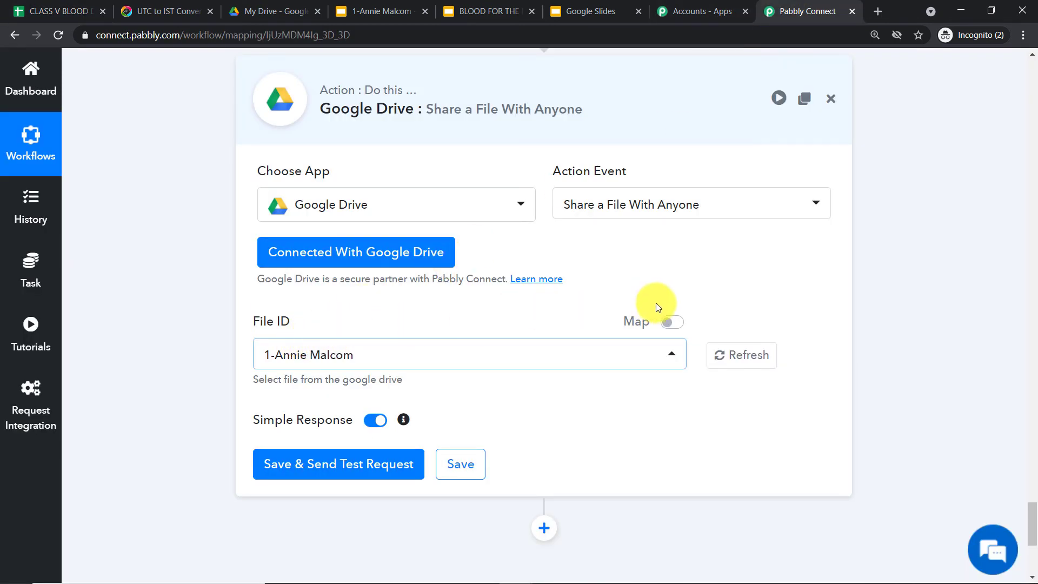
{"action": "left_click", "coordinate": [670, 322]}
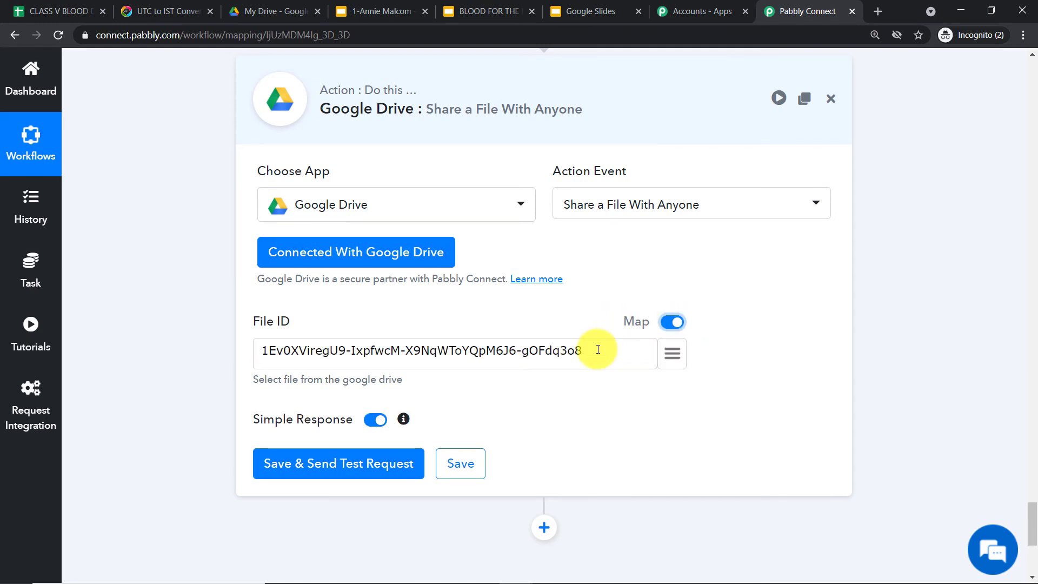
Clear the fixed Google Drive File ID and inspect the full presentationId value in the Google Slides step's response.
{"action": "left_click_drag", "start_coordinate": [597, 350], "coordinate": [203, 353]}
{"action": "key", "text": "BackSpace"}
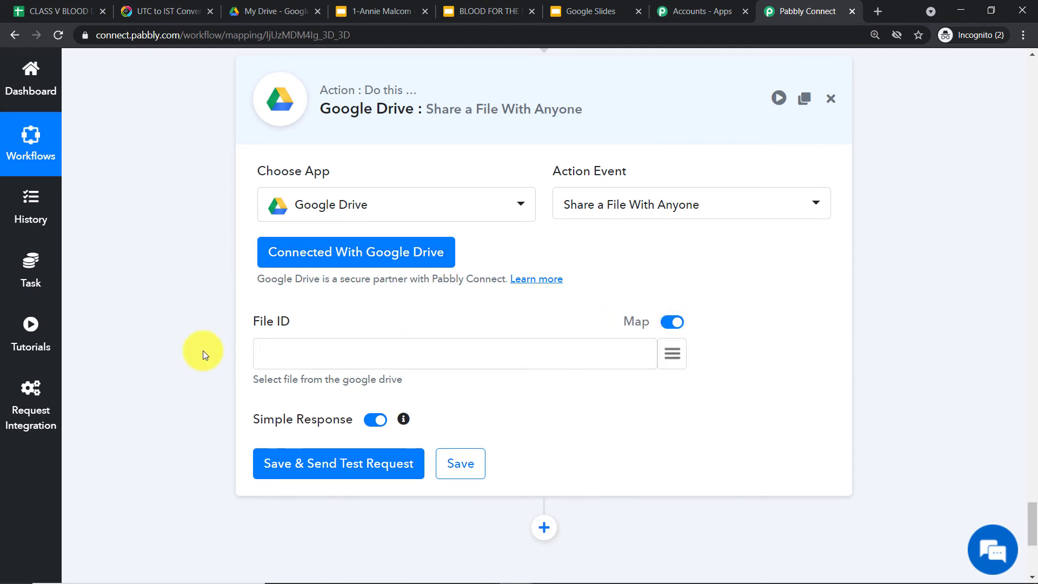
{"action": "scroll", "coordinate": [816, 293], "scroll_direction": "up", "scroll_amount": 1}
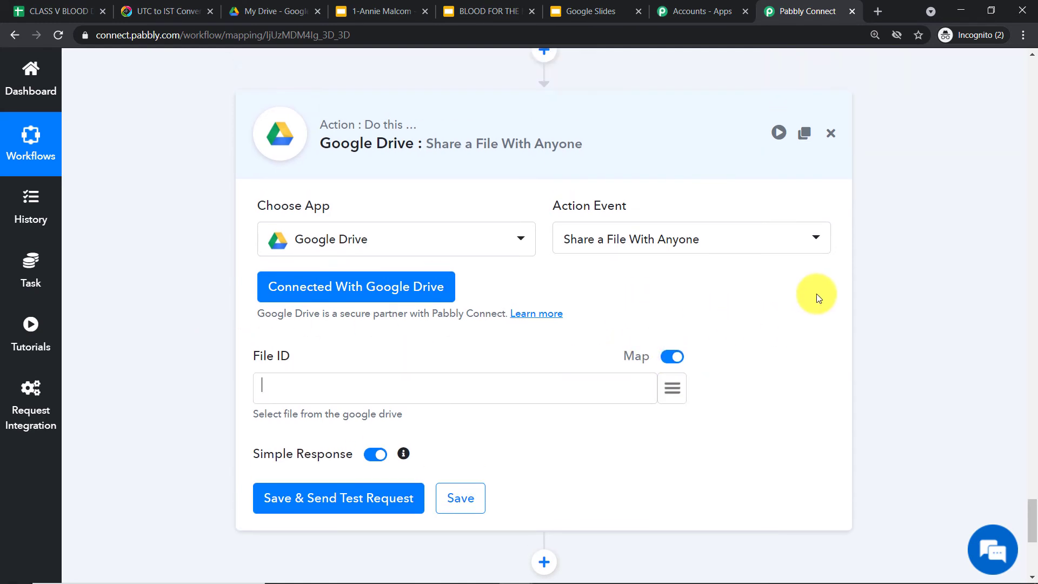
{"action": "scroll", "coordinate": [816, 294], "scroll_direction": "up", "scroll_amount": 7}
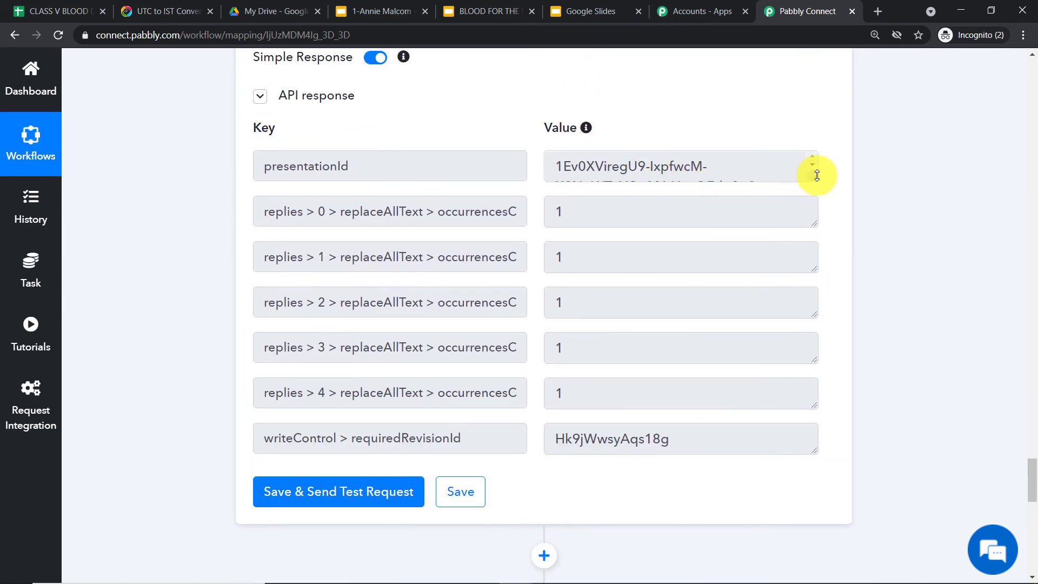
{"action": "left_click_drag", "start_coordinate": [816, 174], "coordinate": [816, 252]}
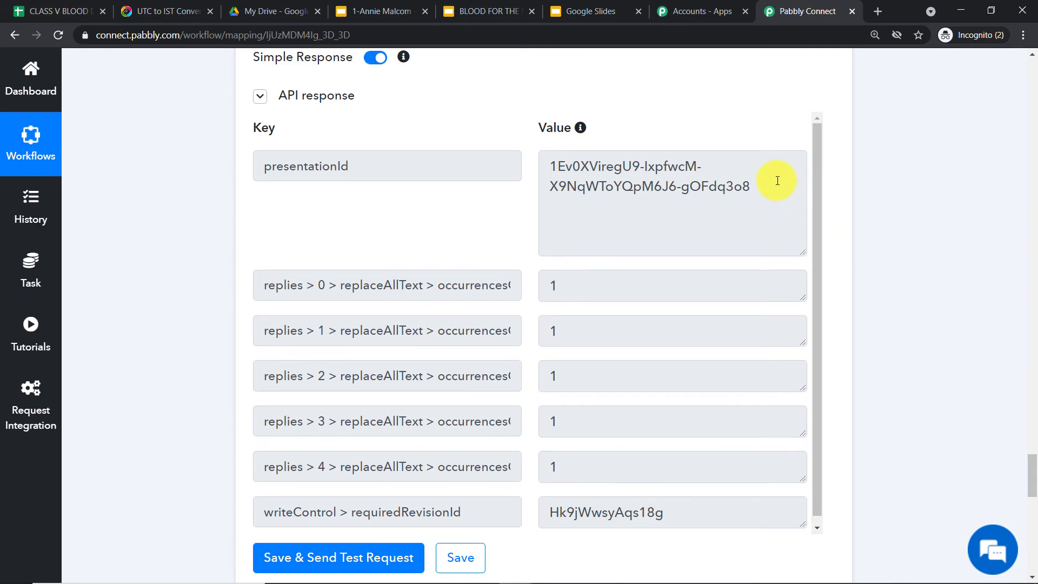
{"action": "triple_click", "coordinate": [669, 187]}
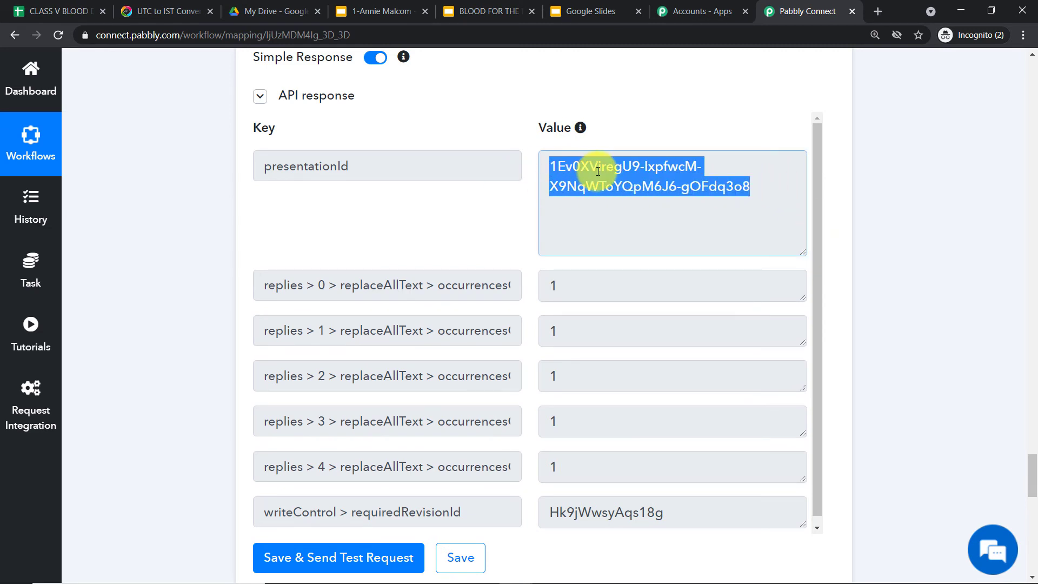
{"action": "right_click", "coordinate": [682, 184]}
{"action": "left_click", "coordinate": [741, 119]}
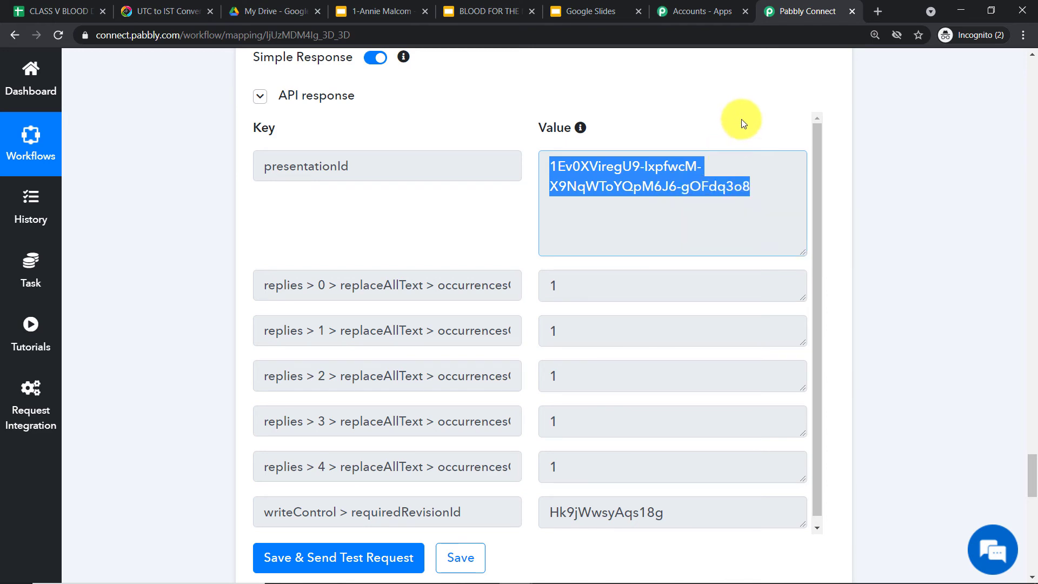
{"action": "left_click", "coordinate": [741, 119]}
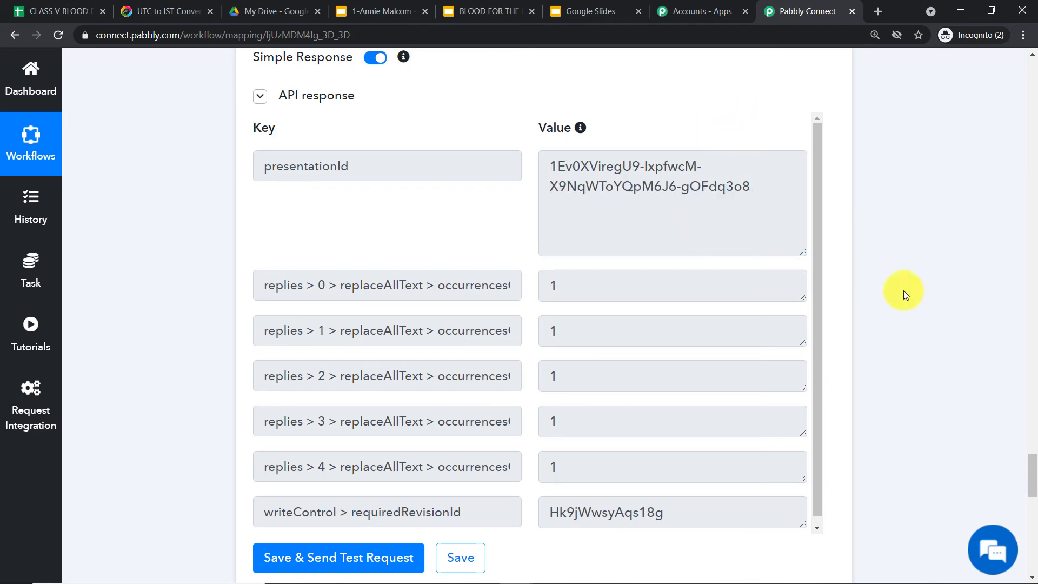
Map the Google Drive File ID to presentationId from step 6, Google Slides: Create Presentation From Template.
{"action": "scroll", "coordinate": [1034, 476], "scroll_direction": "down", "scroll_amount": 13}
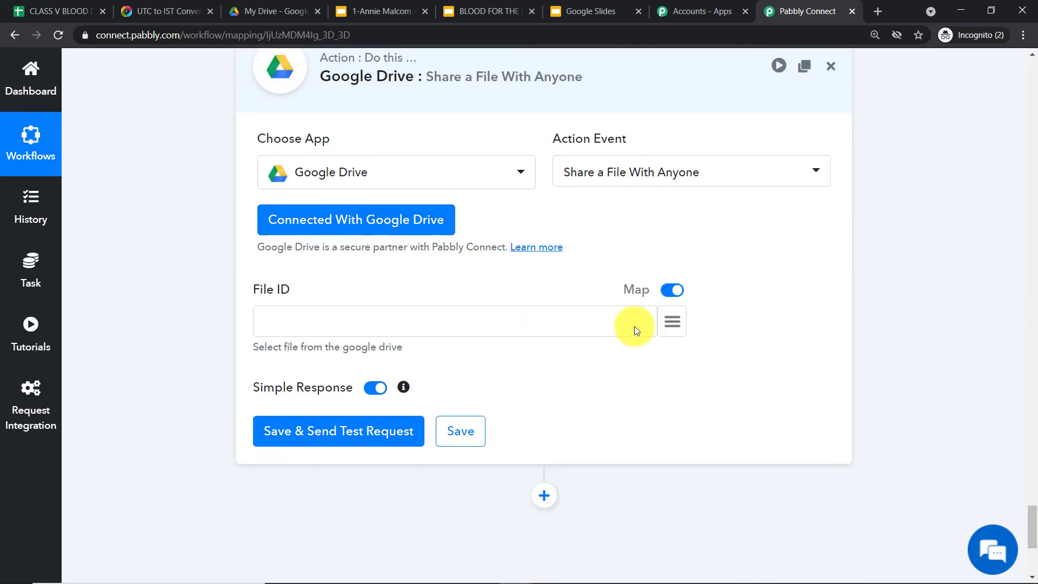
{"action": "left_click", "coordinate": [674, 321]}
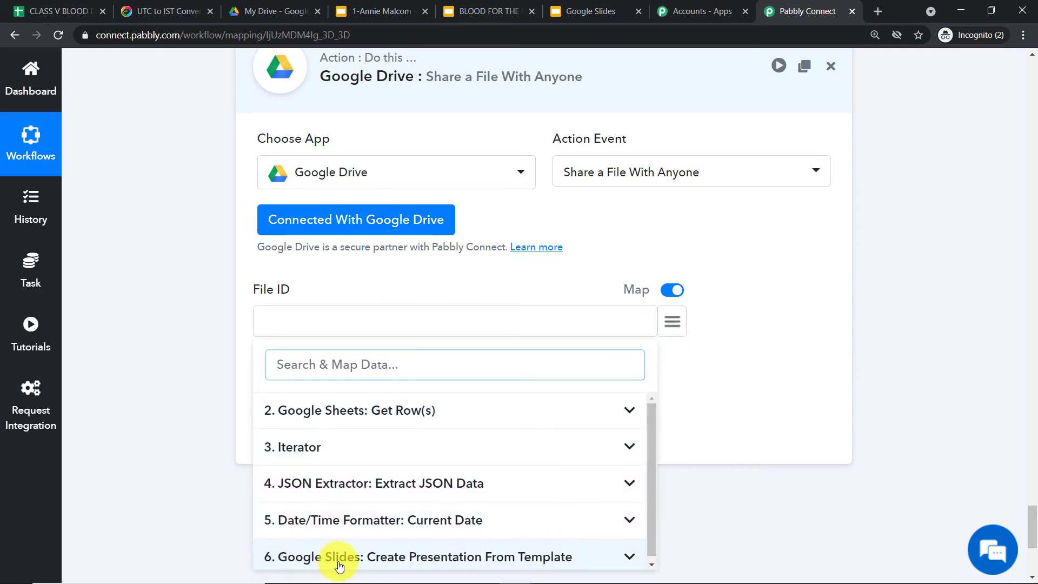
{"action": "left_click", "coordinate": [432, 560]}
{"action": "scroll", "coordinate": [503, 535], "scroll_direction": "down", "scroll_amount": 3}
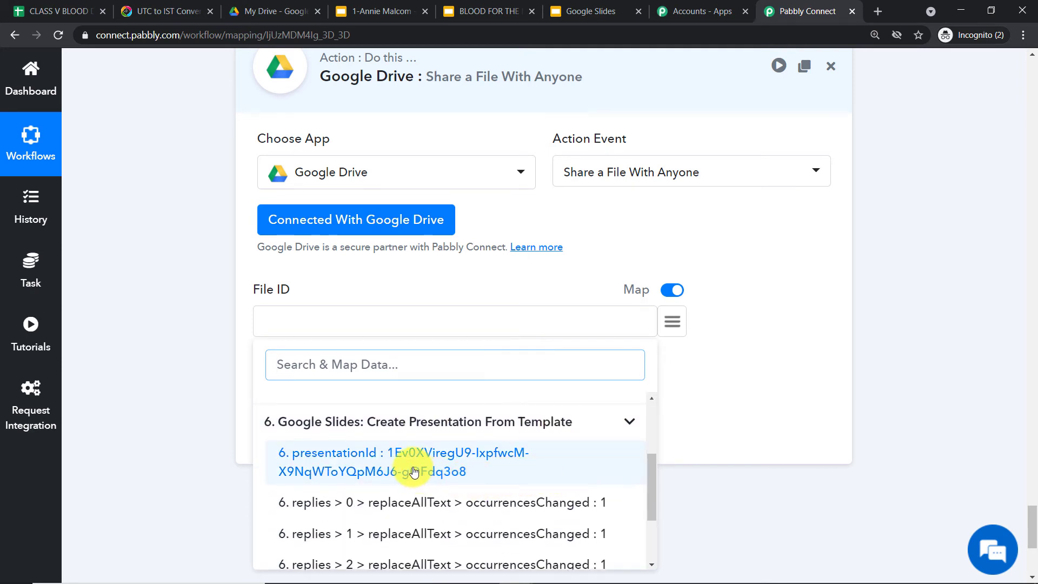
{"action": "left_click", "coordinate": [414, 472]}
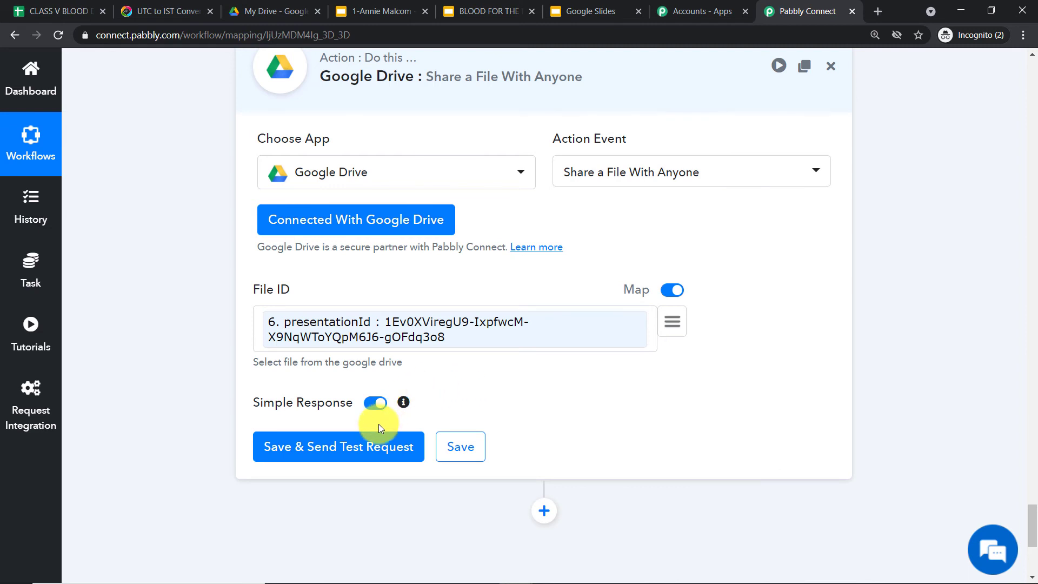
Save and test the file-sharing step, and check the generated certificate's sharing status in Google Slides before returning to the workflow.
{"action": "left_click", "coordinate": [358, 450]}
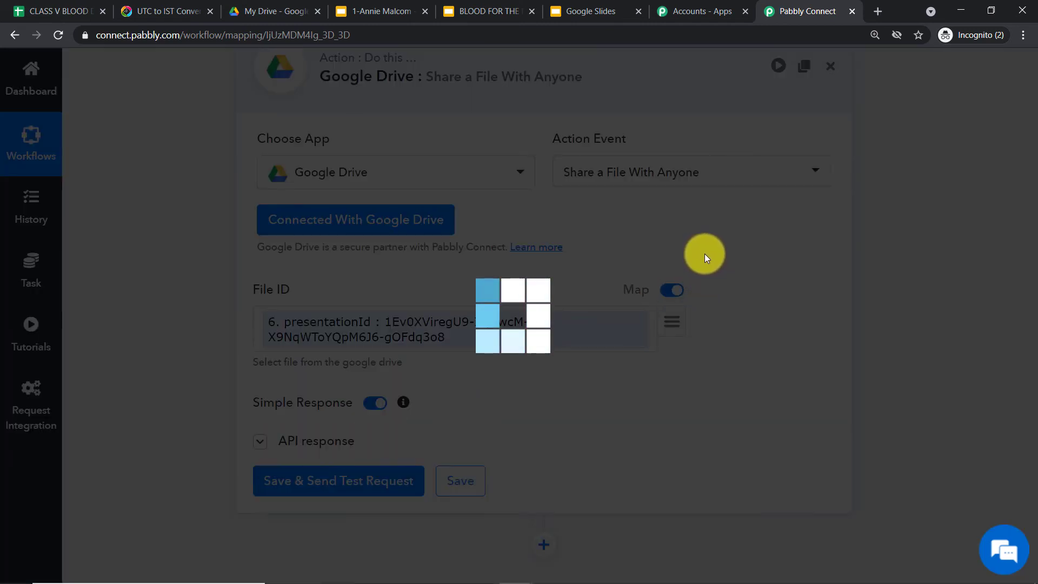
{"action": "scroll", "coordinate": [720, 328], "scroll_direction": "down", "scroll_amount": 5}
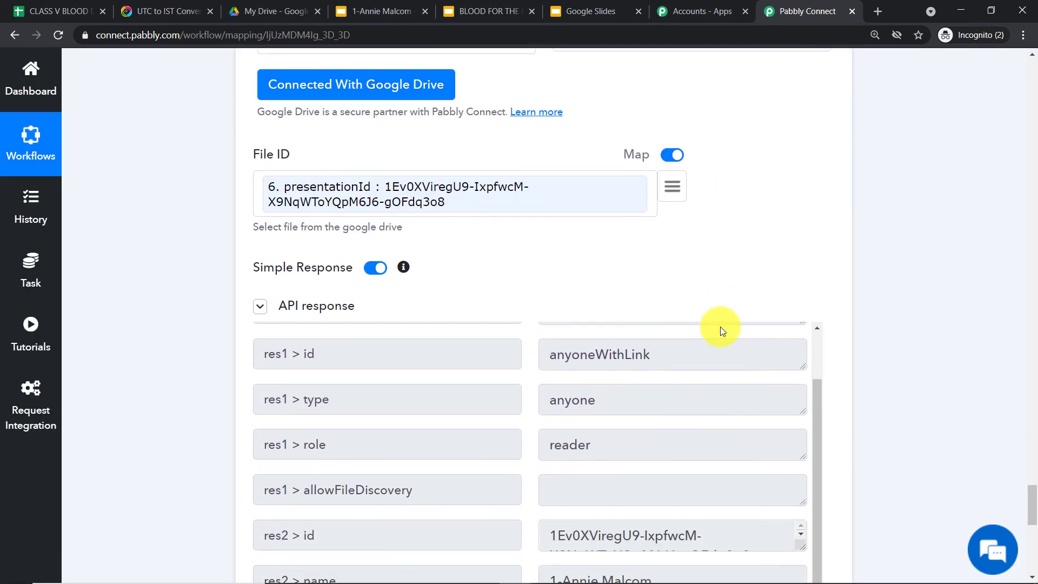
{"action": "scroll", "coordinate": [657, 334], "scroll_direction": "down", "scroll_amount": 1}
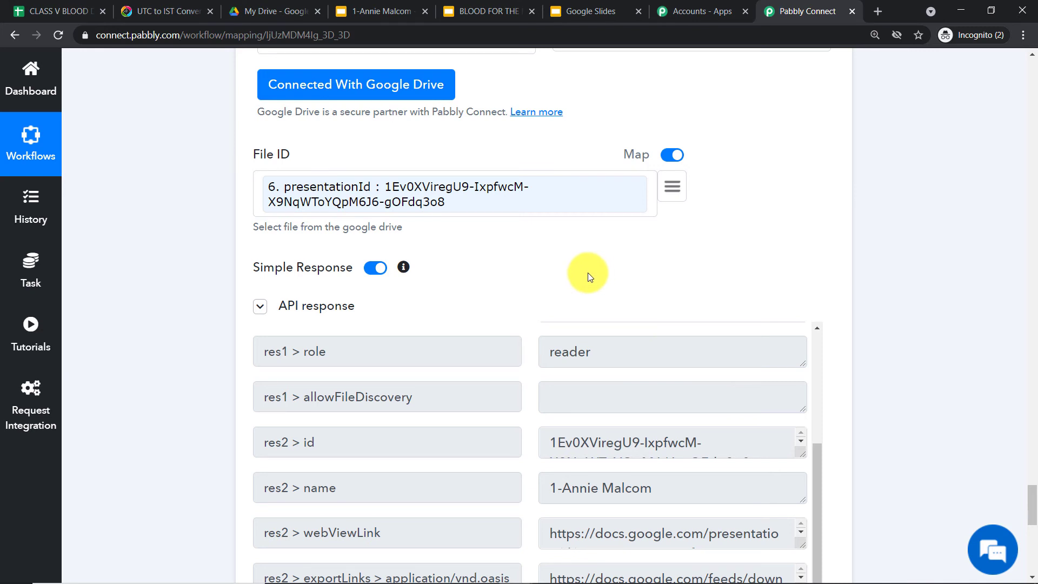
{"action": "scroll", "coordinate": [581, 274], "scroll_direction": "up", "scroll_amount": 1}
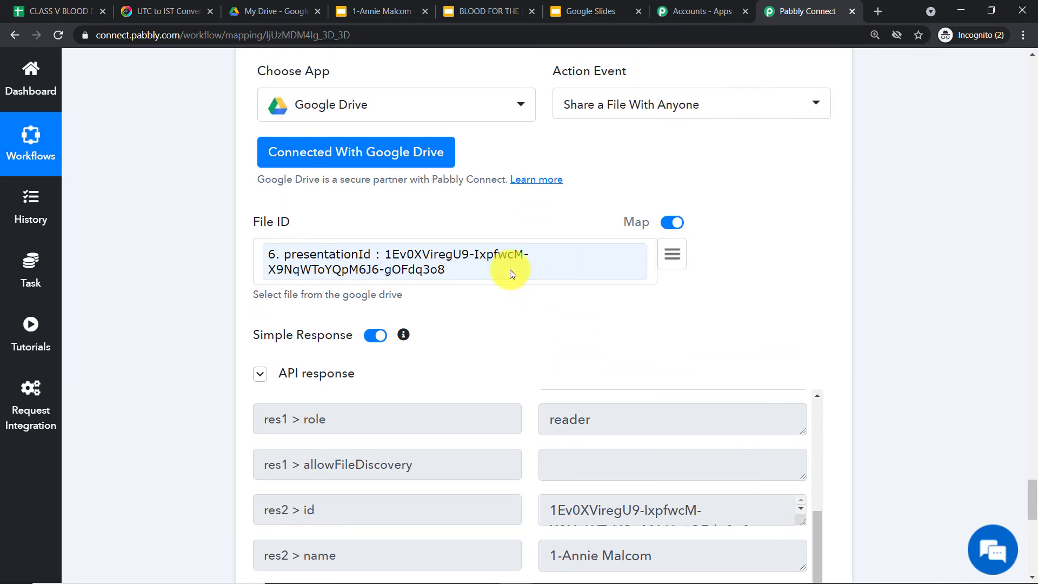
{"action": "left_click", "coordinate": [385, 6]}
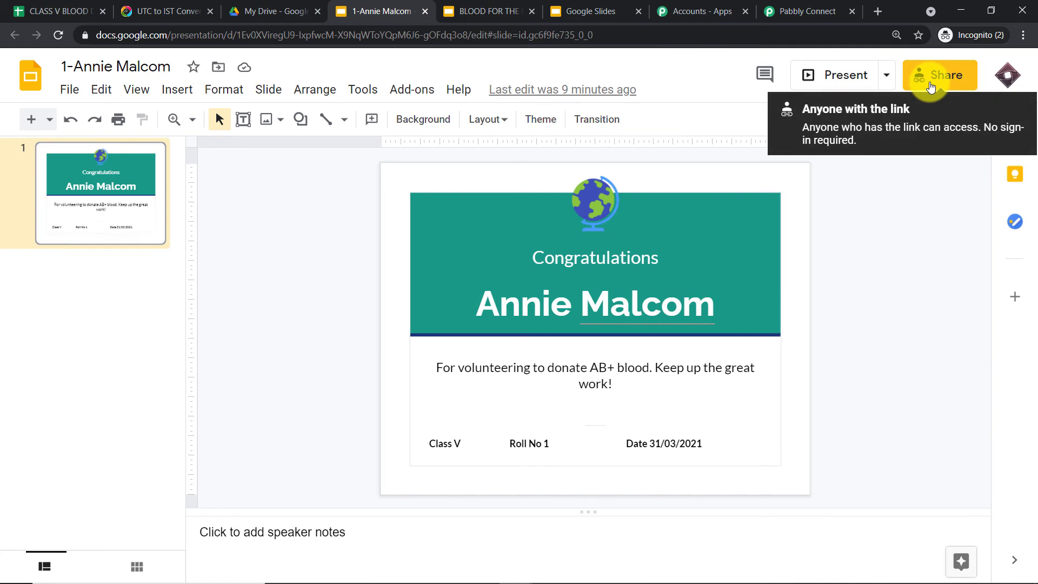
{"action": "left_click", "coordinate": [805, 11]}
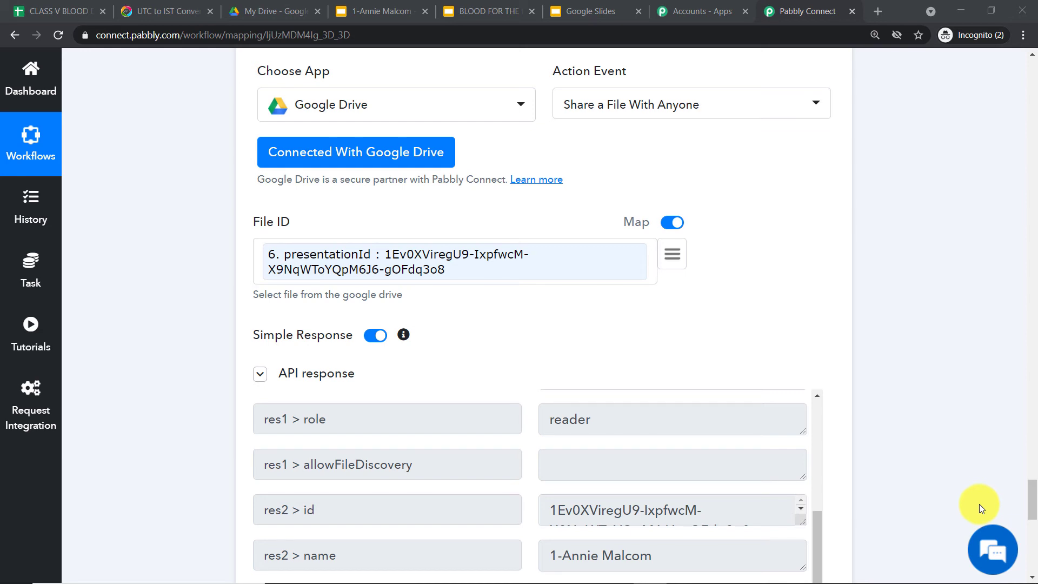
Add a Google Drive action with the Upload a File event after the file-sharing step.
{"action": "scroll", "coordinate": [954, 481], "scroll_direction": "down", "scroll_amount": 10}
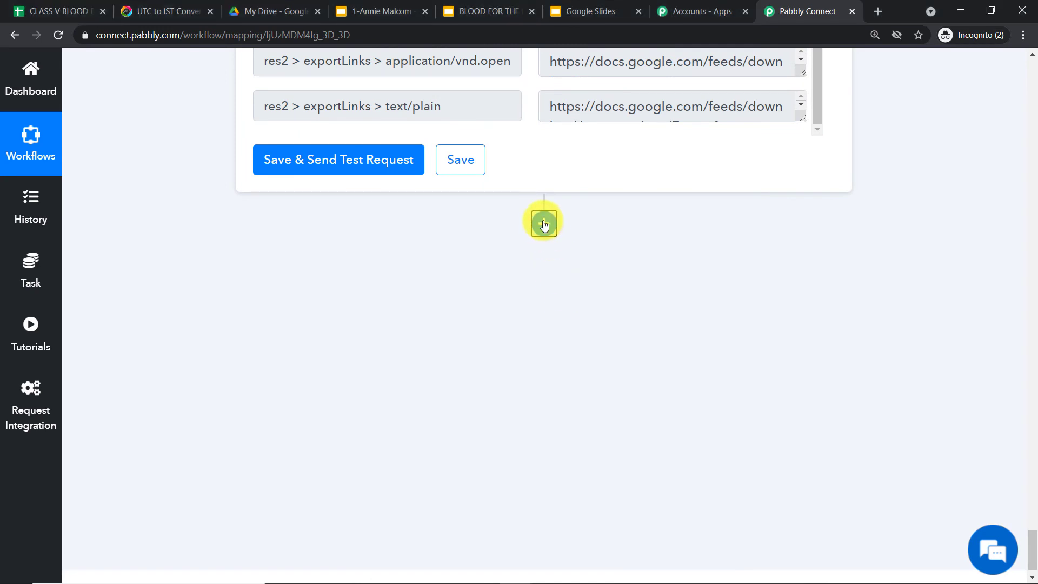
{"action": "left_click", "coordinate": [544, 224]}
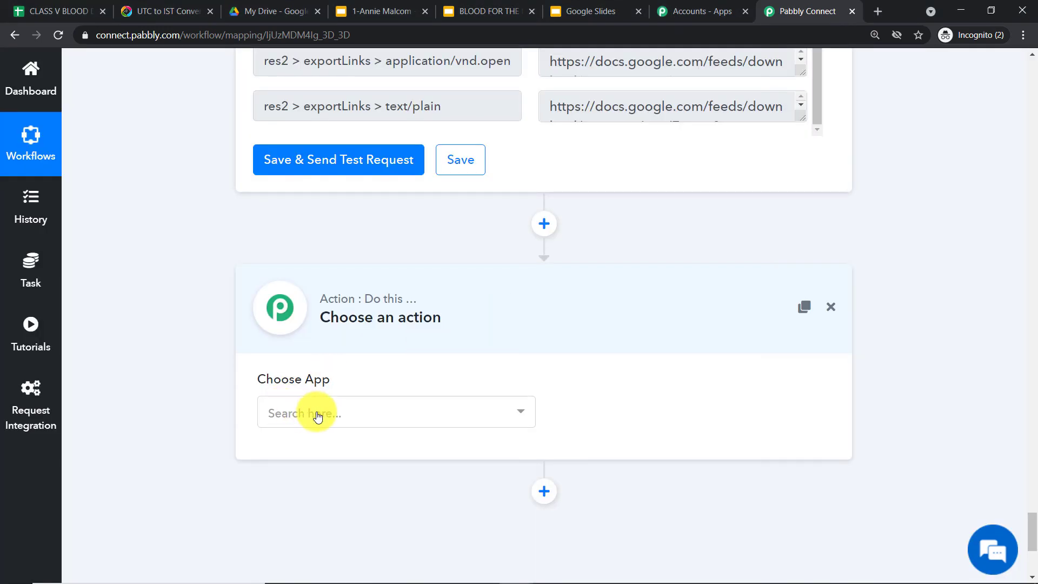
{"action": "left_click", "coordinate": [354, 417]}
{"action": "type", "text": "GOOG"}
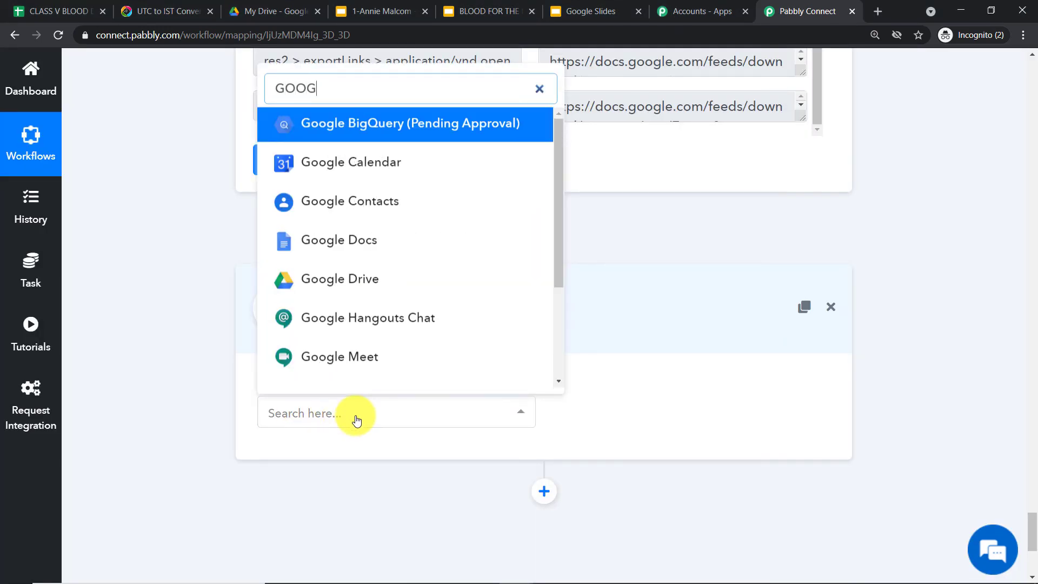
{"action": "type", "text": "LE DRIVE"}
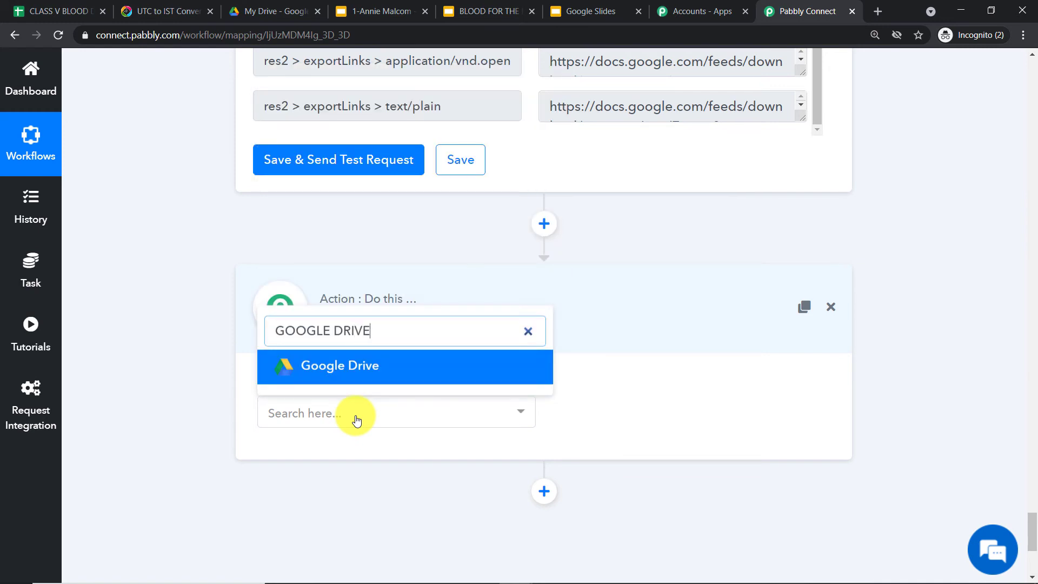
{"action": "left_click", "coordinate": [324, 364]}
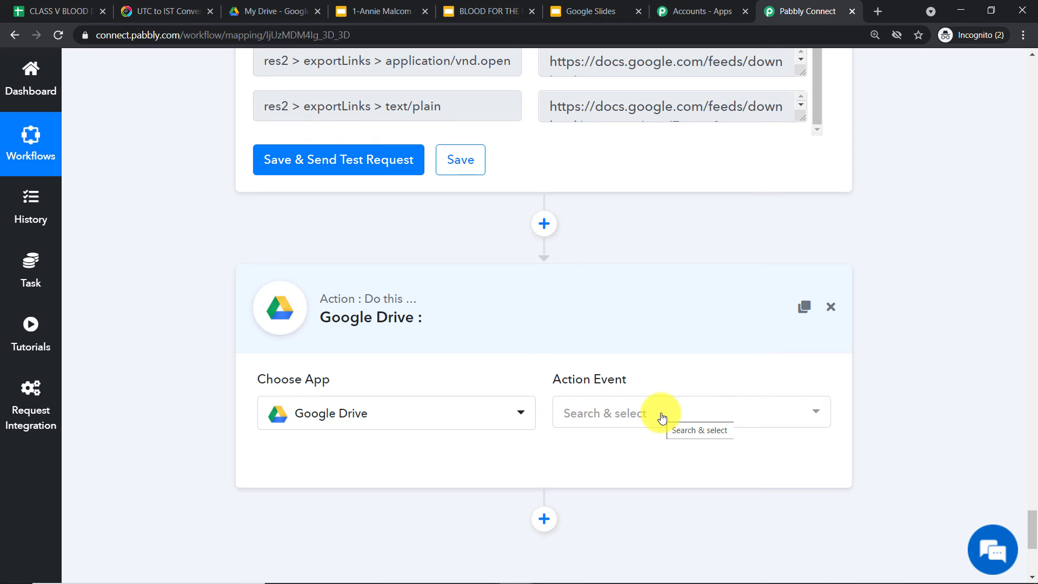
{"action": "left_click", "coordinate": [662, 417]}
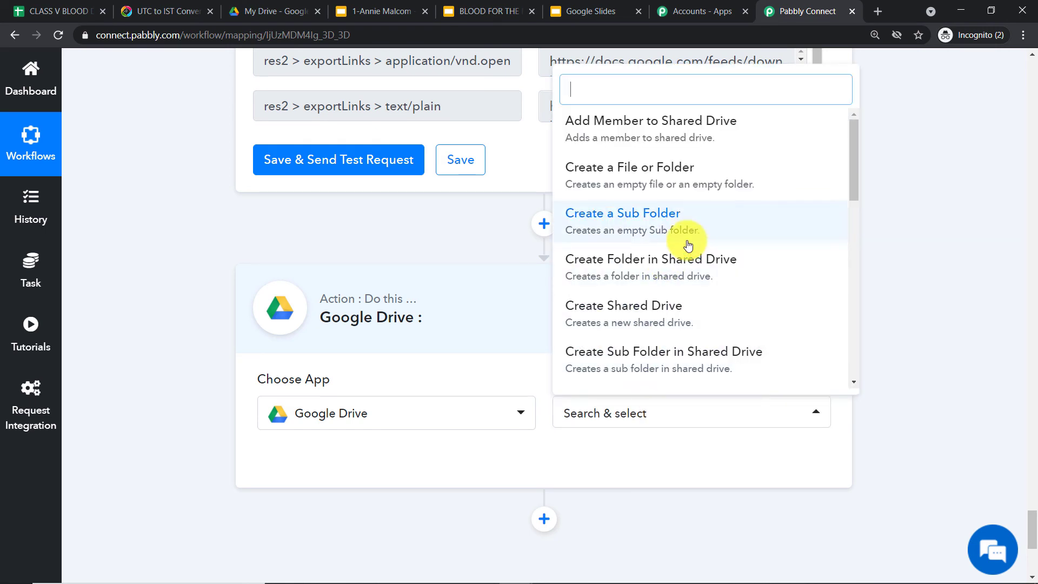
{"action": "scroll", "coordinate": [690, 246], "scroll_direction": "down", "scroll_amount": 3}
{"action": "scroll", "coordinate": [689, 247], "scroll_direction": "down", "scroll_amount": 8}
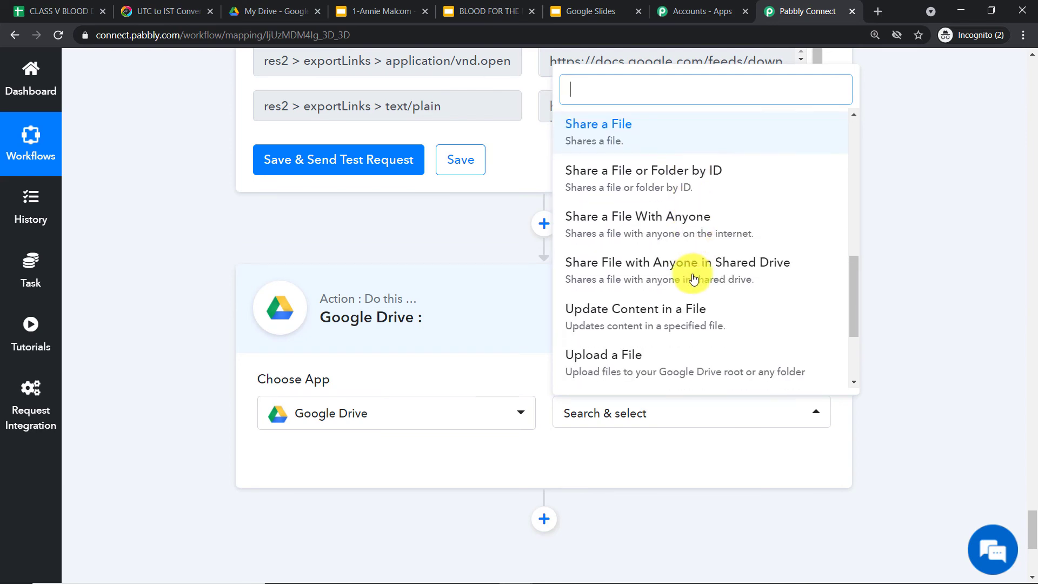
{"action": "left_click", "coordinate": [665, 306]}
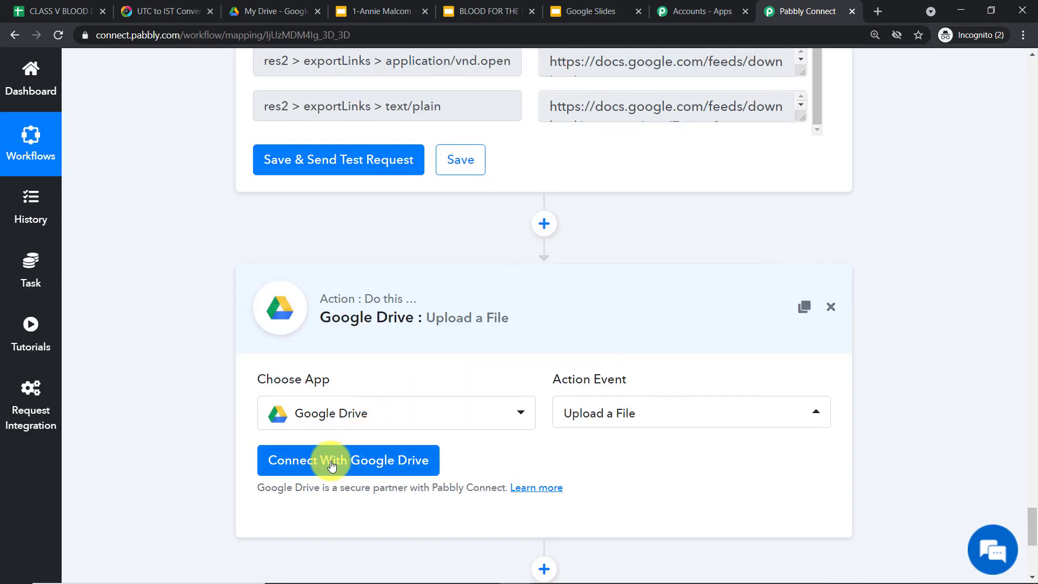
Connect the Upload a File step to Google Drive with new credentials, authorizing Pabbly Connect Drive for the existing Google account.
{"action": "left_click", "coordinate": [360, 447]}
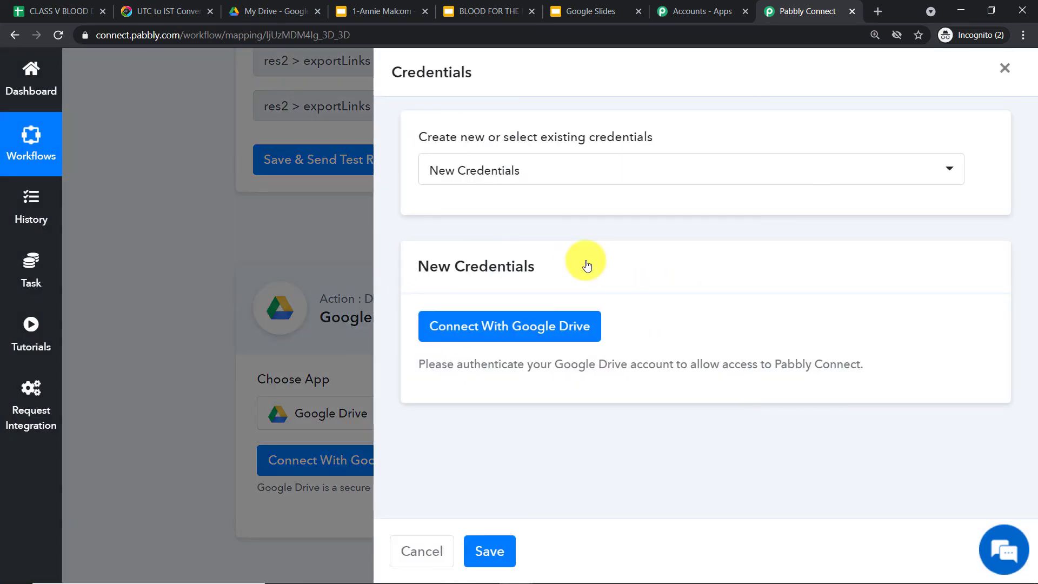
{"action": "left_click", "coordinate": [490, 336]}
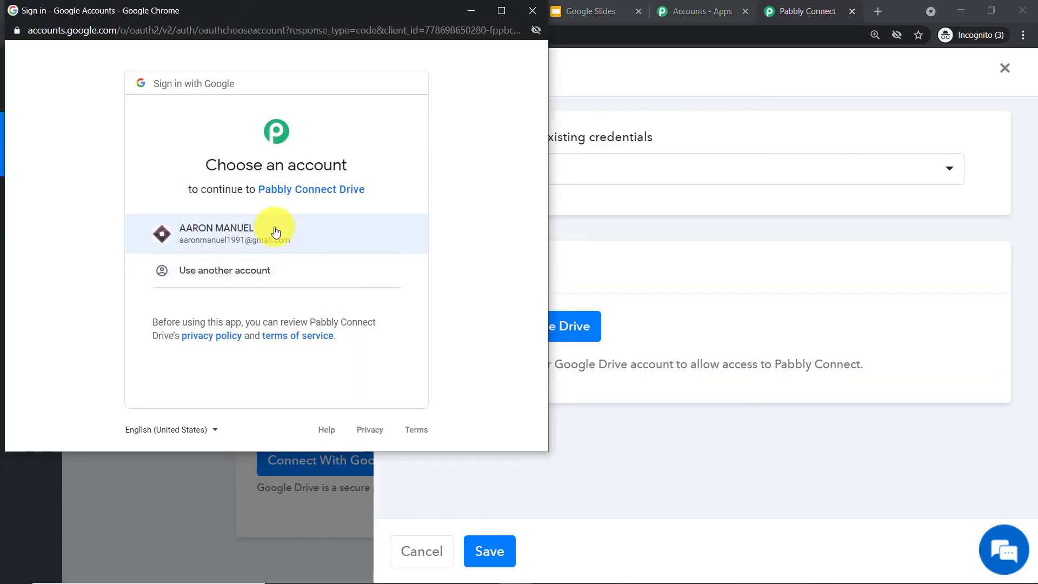
{"action": "left_click", "coordinate": [275, 230]}
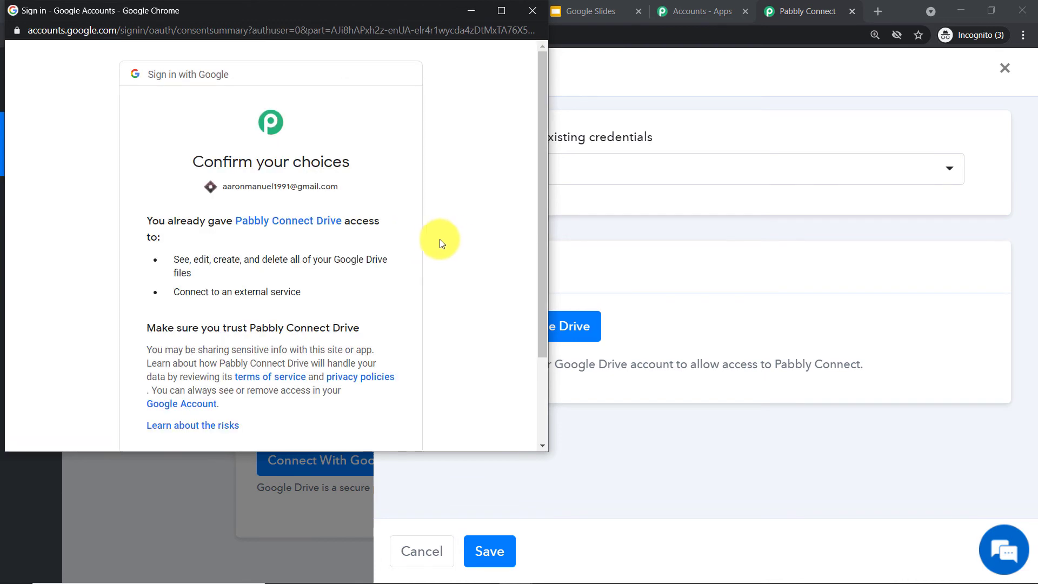
{"action": "scroll", "coordinate": [458, 291], "scroll_direction": "down", "scroll_amount": 3}
{"action": "left_click", "coordinate": [382, 353]}
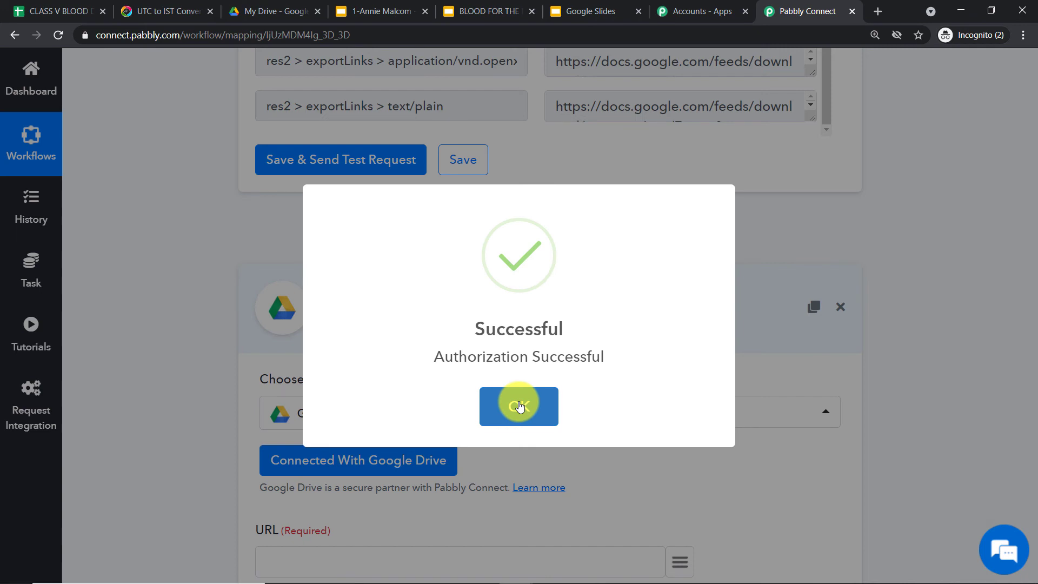
{"action": "left_click", "coordinate": [519, 406]}
Review the Upload a File fields and examine the full application/pdf export link in the file-sharing step's response.
{"action": "scroll", "coordinate": [523, 324], "scroll_direction": "down", "scroll_amount": 6}
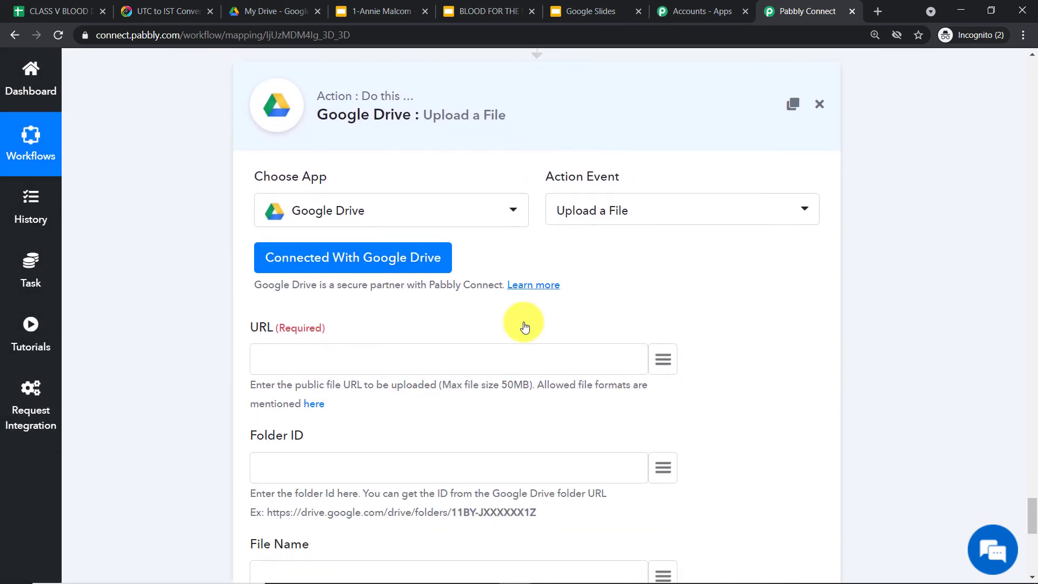
{"action": "scroll", "coordinate": [243, 237], "scroll_direction": "down", "scroll_amount": 1}
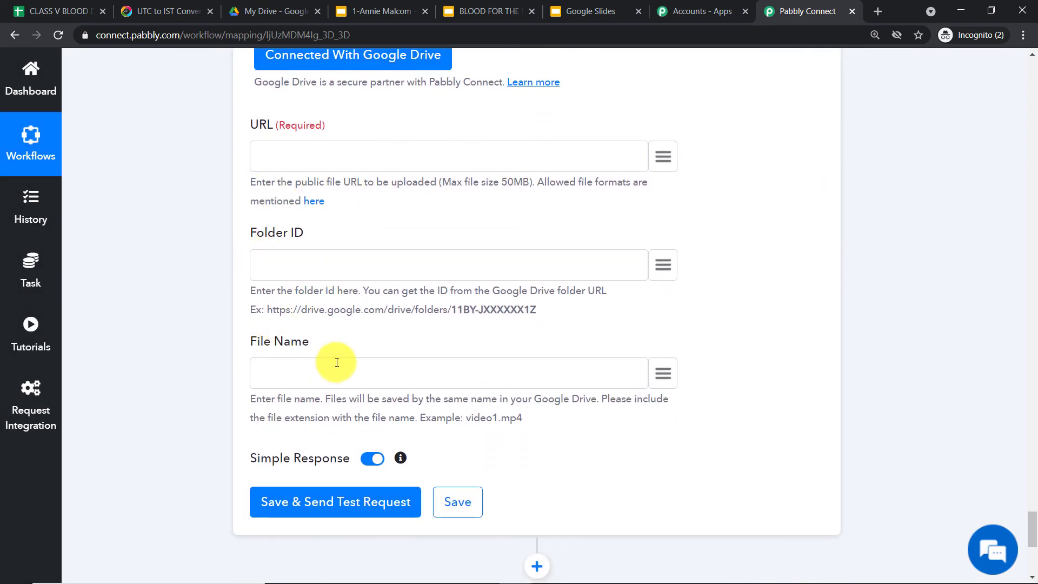
{"action": "scroll", "coordinate": [332, 237], "scroll_direction": "up", "scroll_amount": 1}
{"action": "scroll", "coordinate": [327, 235], "scroll_direction": "up", "scroll_amount": 2}
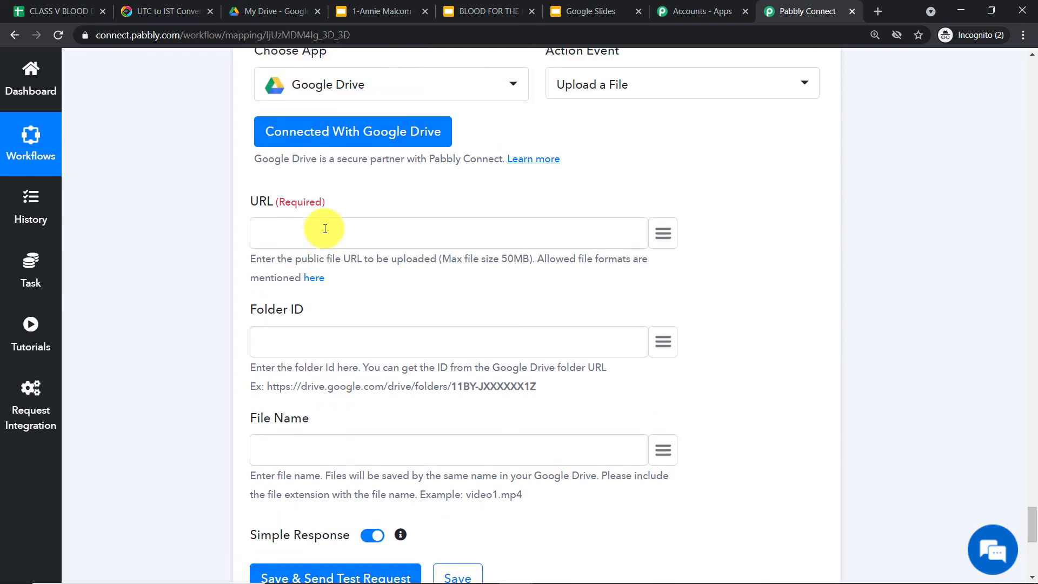
{"action": "scroll", "coordinate": [597, 250], "scroll_direction": "up", "scroll_amount": 2}
{"action": "scroll", "coordinate": [599, 249], "scroll_direction": "up", "scroll_amount": 4}
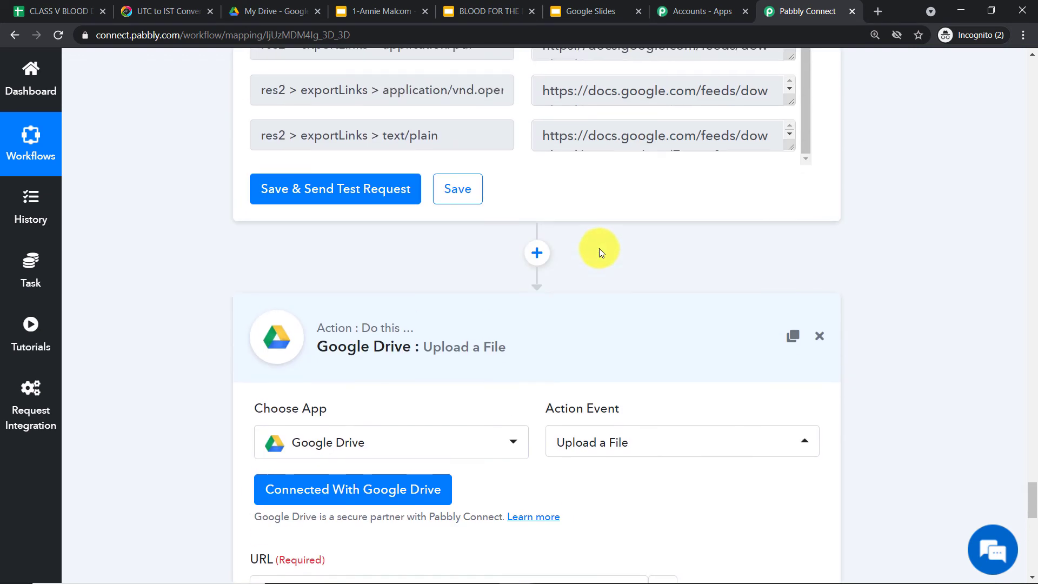
{"action": "scroll", "coordinate": [778, 238], "scroll_direction": "up", "scroll_amount": 1}
{"action": "scroll", "coordinate": [790, 228], "scroll_direction": "down", "scroll_amount": 2}
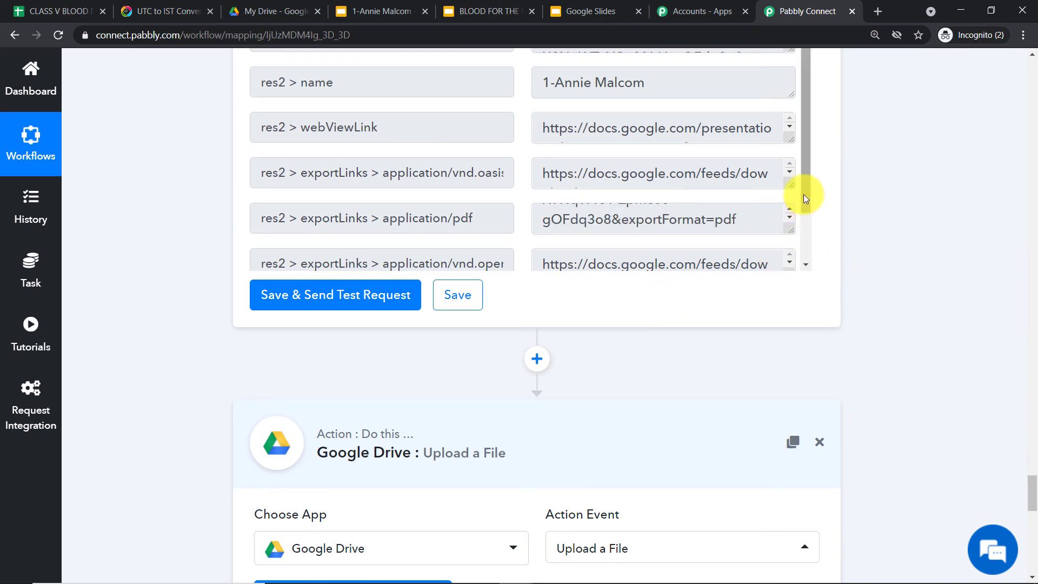
{"action": "left_click_drag", "start_coordinate": [804, 193], "coordinate": [808, 258]}
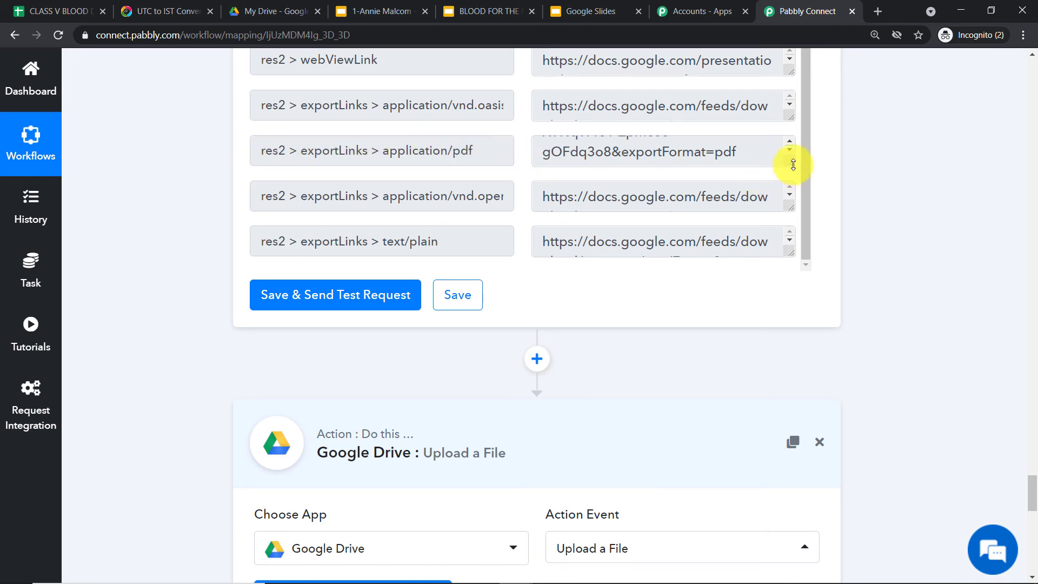
{"action": "left_click_drag", "start_coordinate": [790, 164], "coordinate": [793, 260]}
{"action": "left_click_drag", "start_coordinate": [733, 232], "coordinate": [523, 135]}
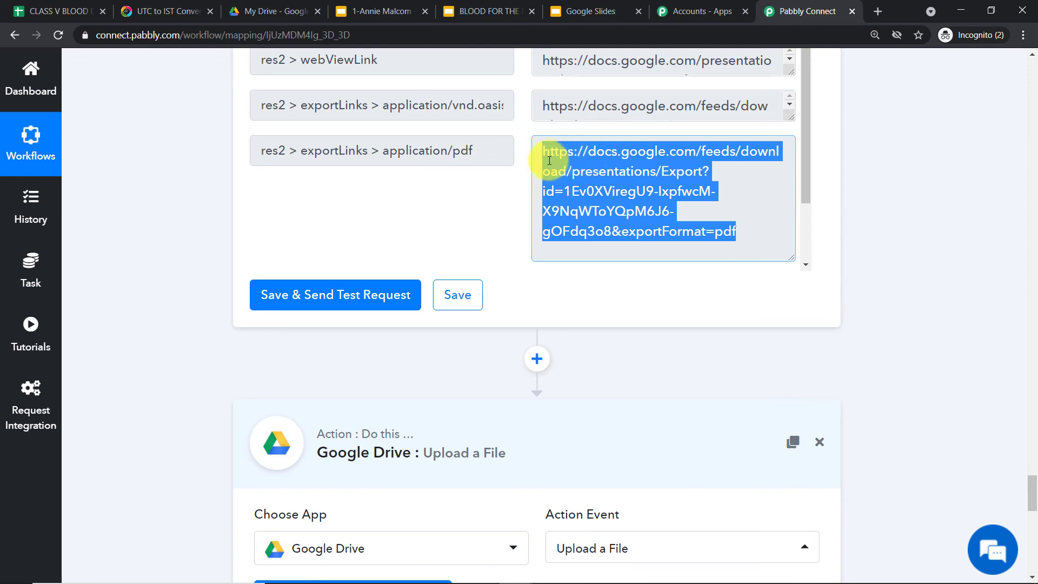
Map the upload URL to res2 > exportLinks > application/pdf from step 7, Google Drive: Share a File With Anyone.
{"action": "scroll", "coordinate": [827, 470], "scroll_direction": "down", "scroll_amount": 5}
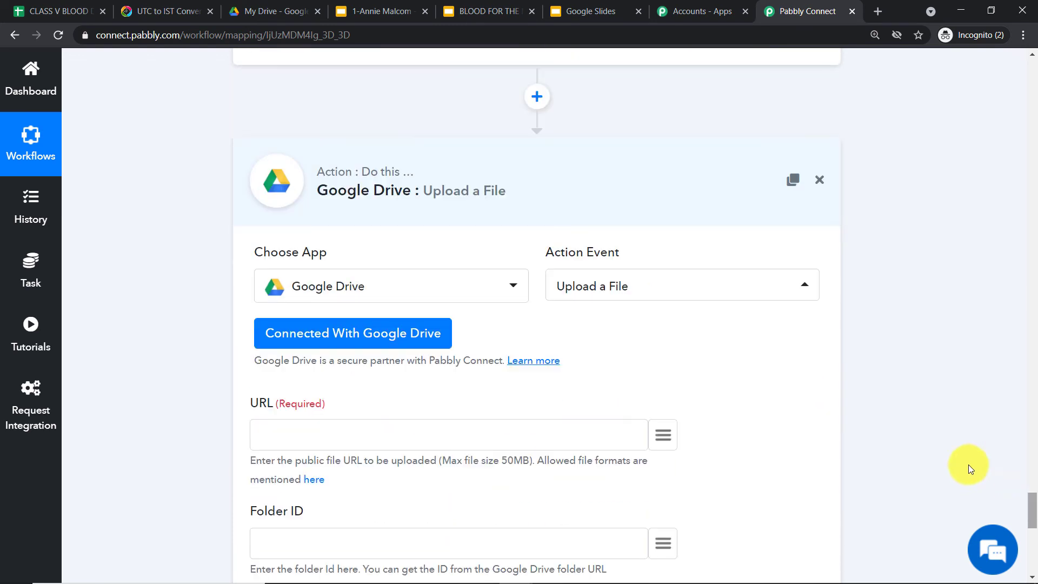
{"action": "left_click", "coordinate": [663, 427]}
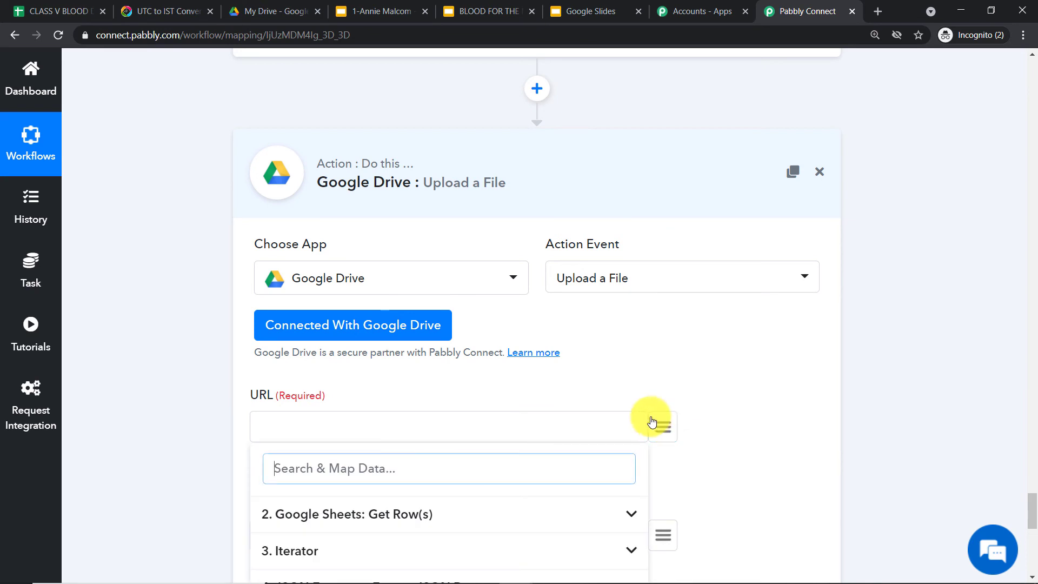
{"action": "scroll", "coordinate": [616, 416], "scroll_direction": "down", "scroll_amount": 3}
{"action": "scroll", "coordinate": [568, 405], "scroll_direction": "down", "scroll_amount": 1}
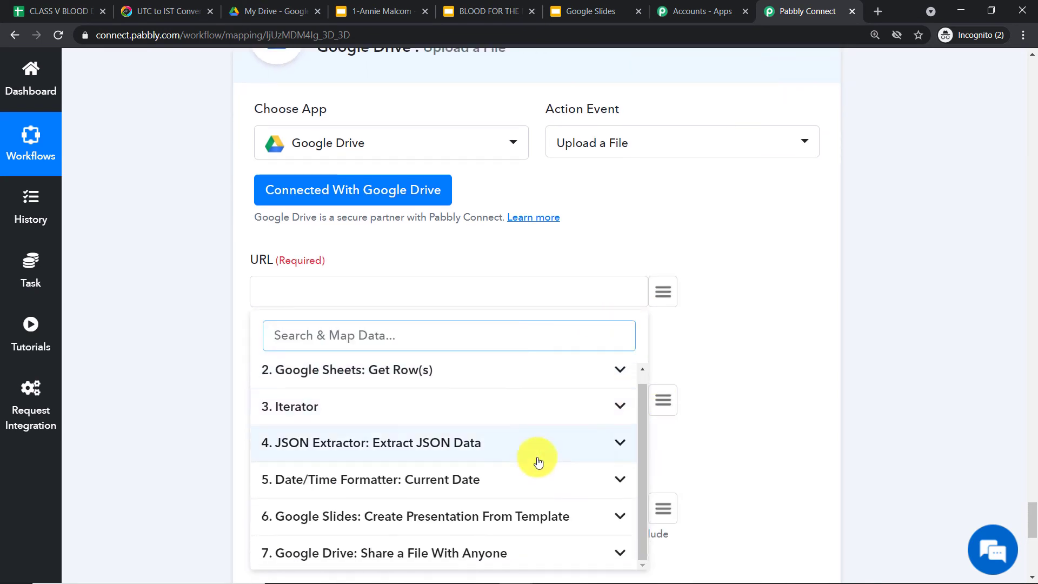
{"action": "left_click", "coordinate": [477, 552]}
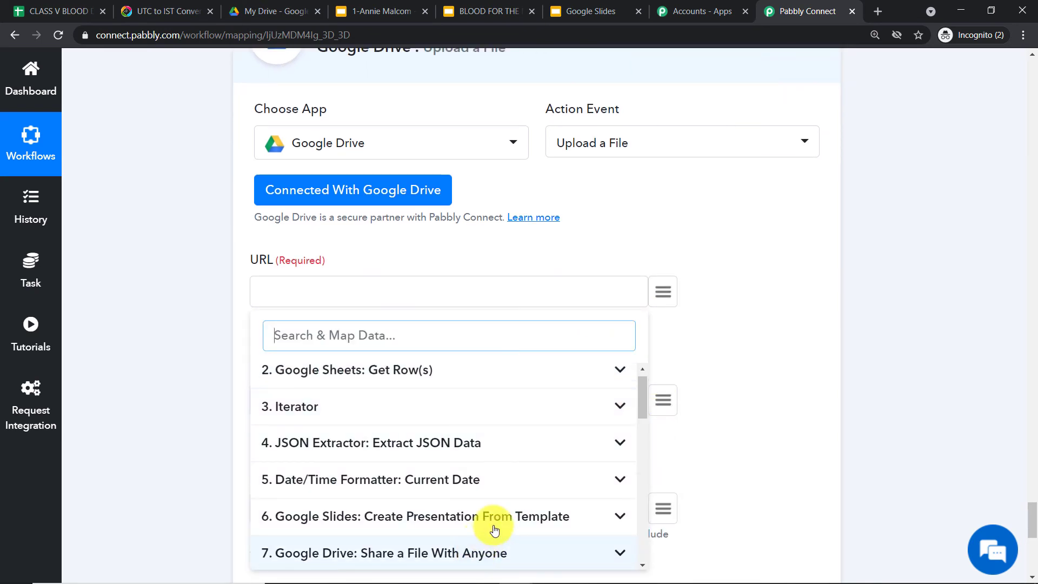
{"action": "scroll", "coordinate": [602, 440], "scroll_direction": "down", "scroll_amount": 4}
{"action": "scroll", "coordinate": [530, 453], "scroll_direction": "down", "scroll_amount": 5}
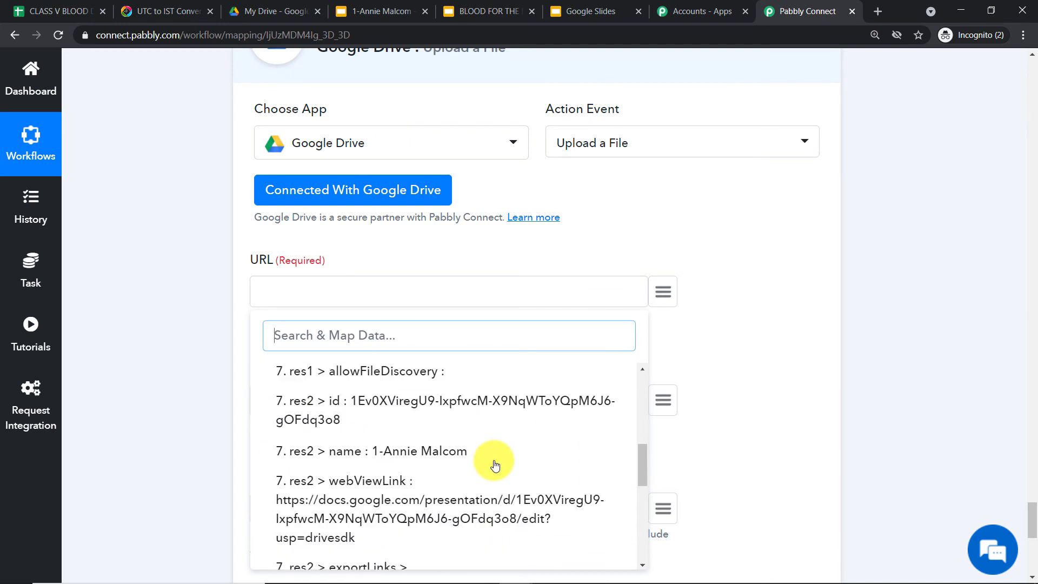
{"action": "scroll", "coordinate": [357, 454], "scroll_direction": "down", "scroll_amount": 1}
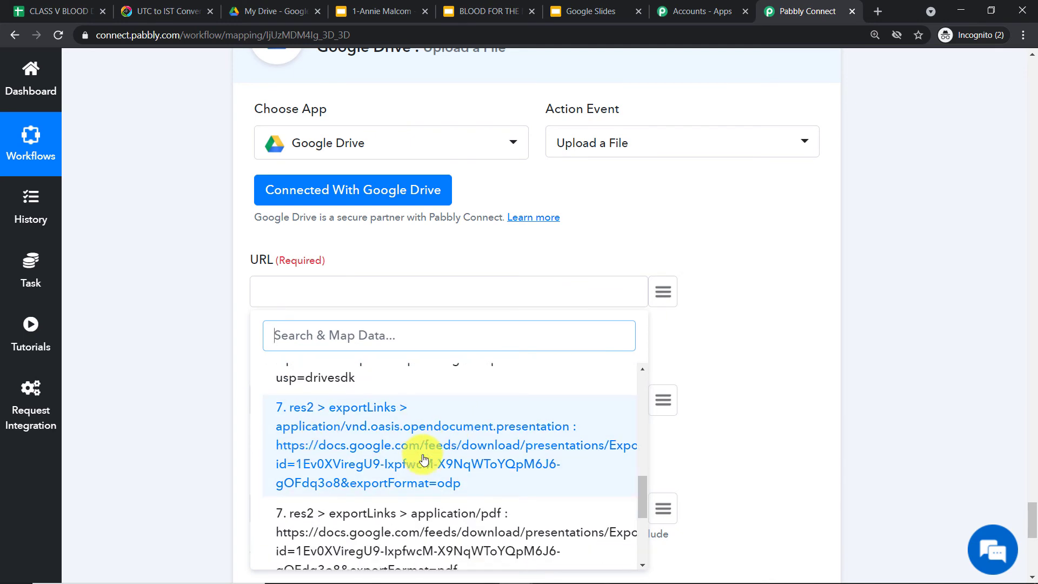
{"action": "scroll", "coordinate": [462, 482], "scroll_direction": "down", "scroll_amount": 1}
{"action": "scroll", "coordinate": [441, 454], "scroll_direction": "up", "scroll_amount": 1}
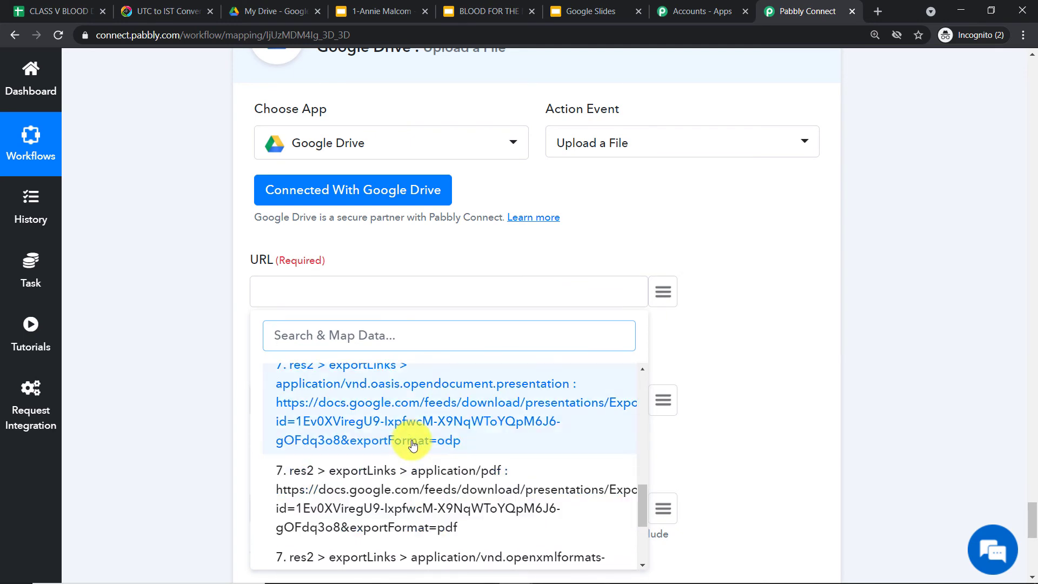
{"action": "left_click", "coordinate": [485, 486]}
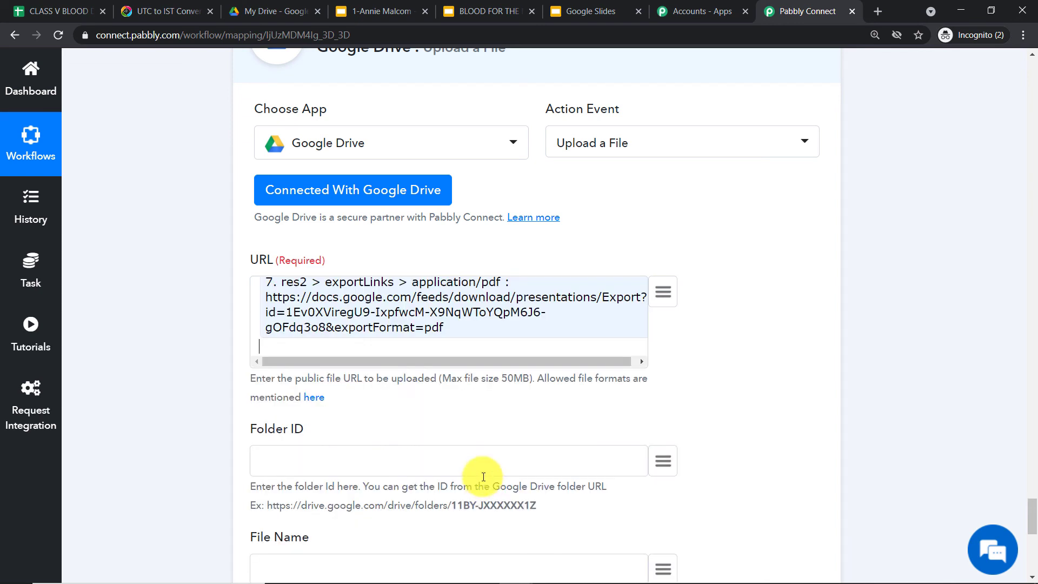
Switch to Google Drive and create a folder named EXTRA PDF FOLDER in My Drive.
{"action": "scroll", "coordinate": [400, 362], "scroll_direction": "down", "scroll_amount": 3}
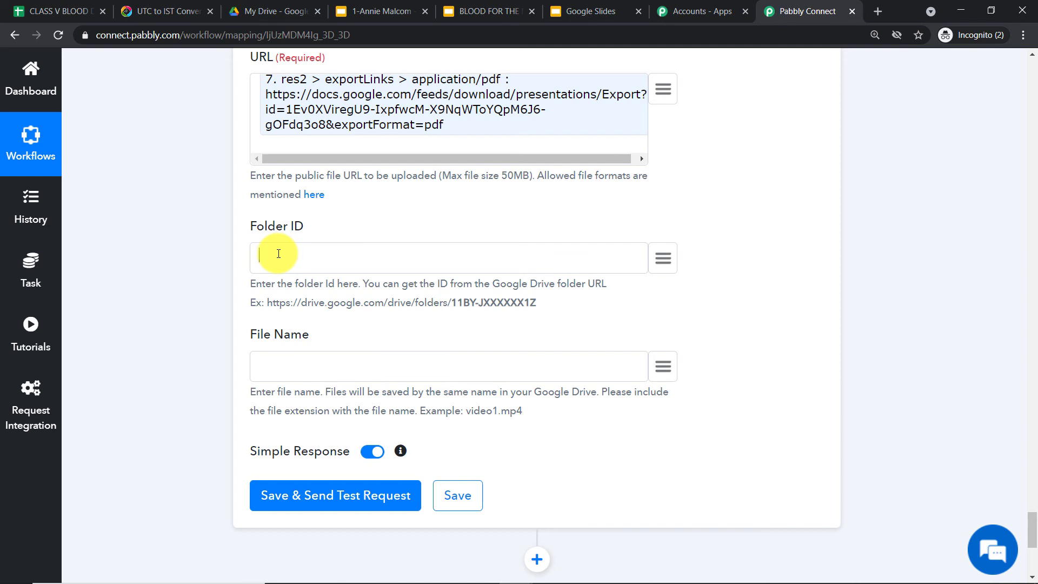
{"action": "left_click", "coordinate": [288, 5]}
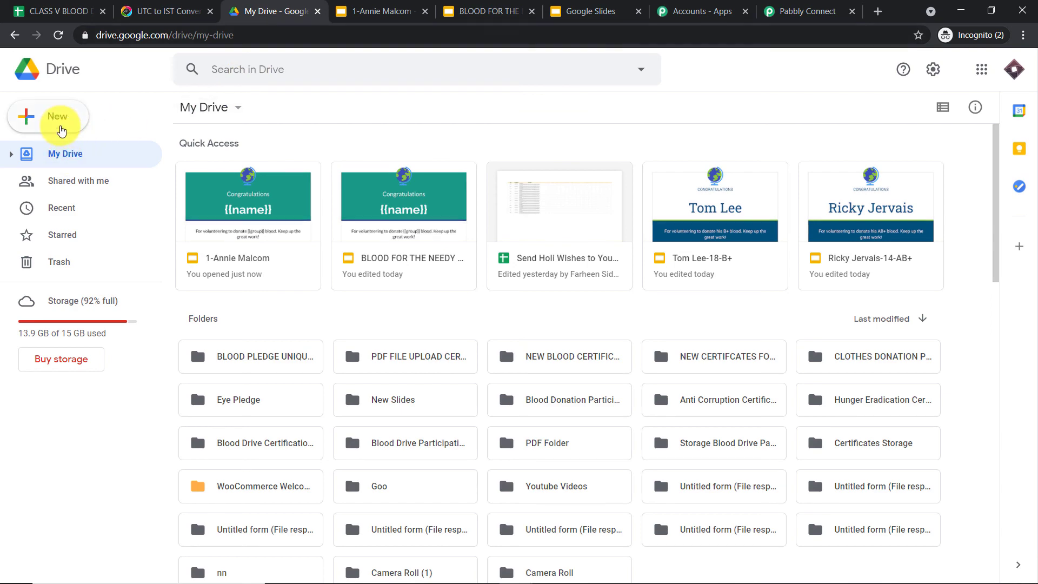
{"action": "left_click", "coordinate": [61, 130]}
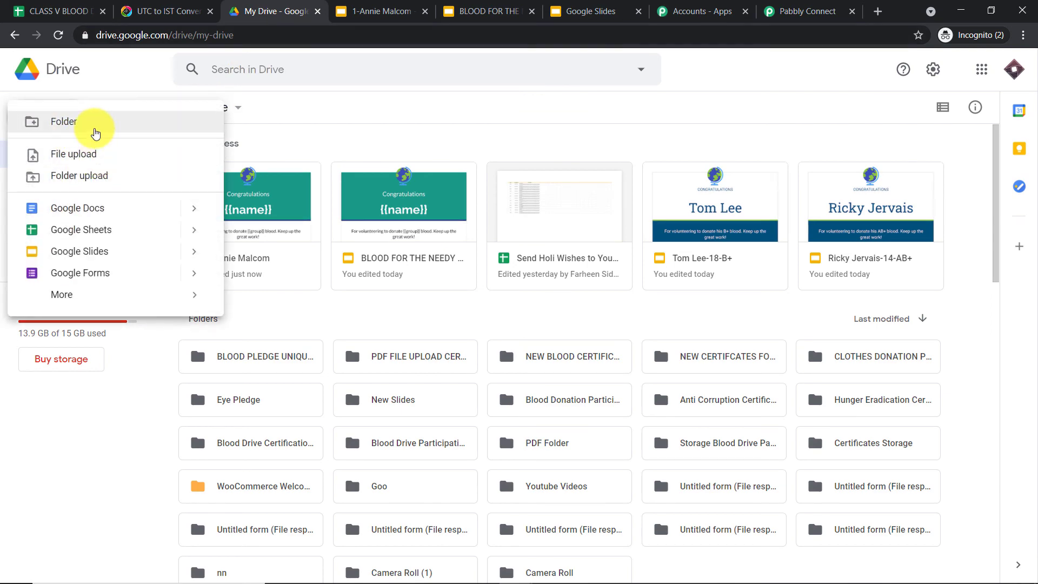
{"action": "left_click", "coordinate": [95, 131]}
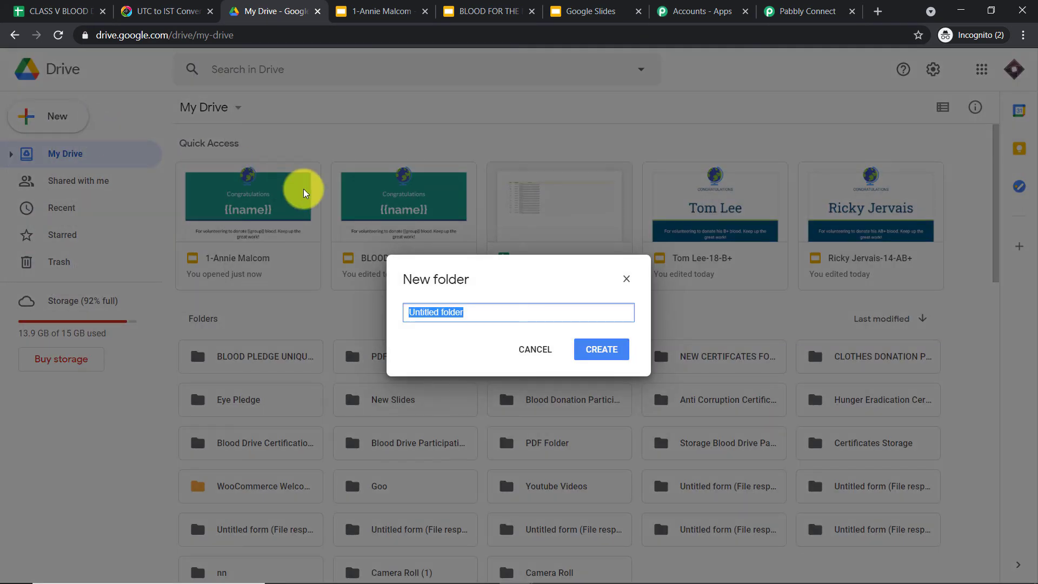
{"action": "key", "text": "BackSpace"}
{"action": "type", "text": "EXTRA PDF FOLDER"}
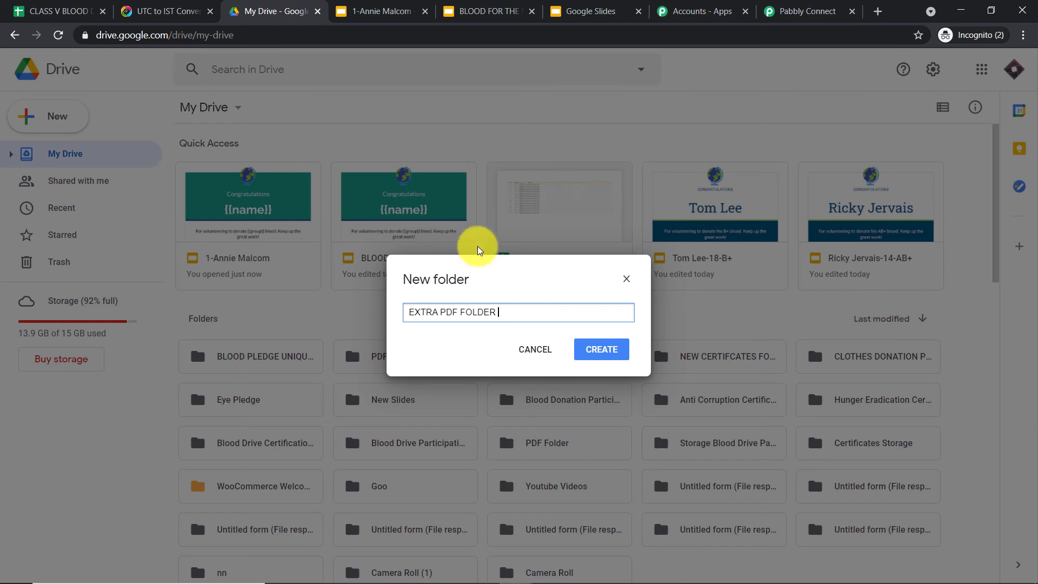
{"action": "left_click", "coordinate": [592, 349]}
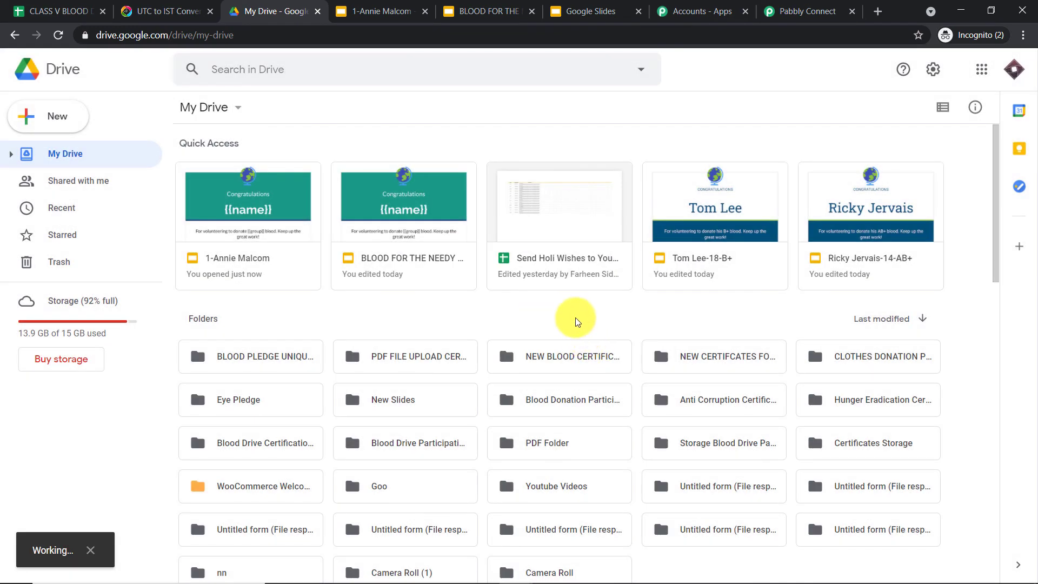
Copy the folder ID from EXTRA PDF FOLDER's web address and paste it as the Folder ID in Pabbly Connect's upload step.
{"action": "scroll", "coordinate": [571, 319], "scroll_direction": "down", "scroll_amount": 1}
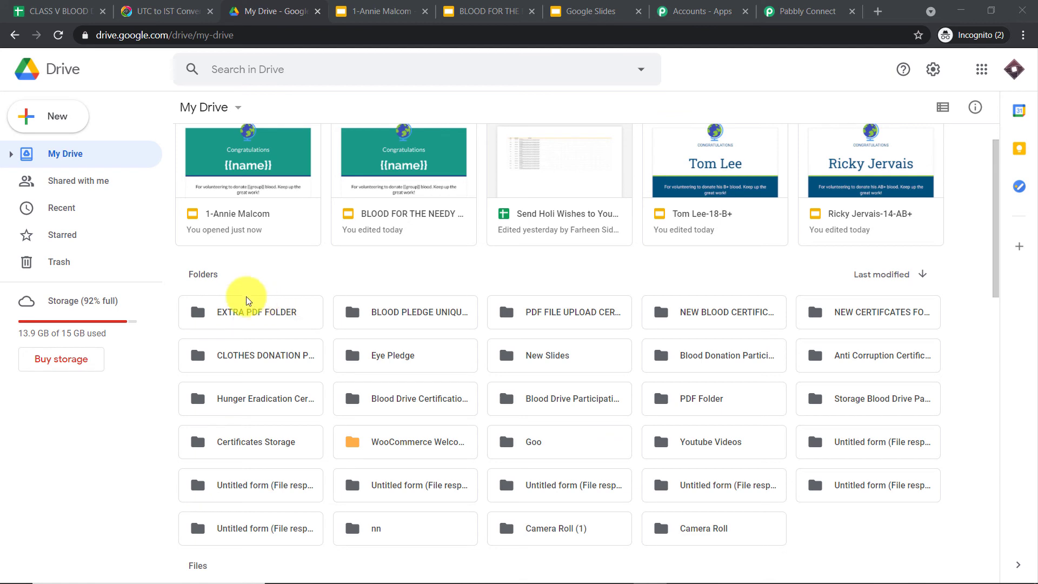
{"action": "double_click", "coordinate": [252, 311]}
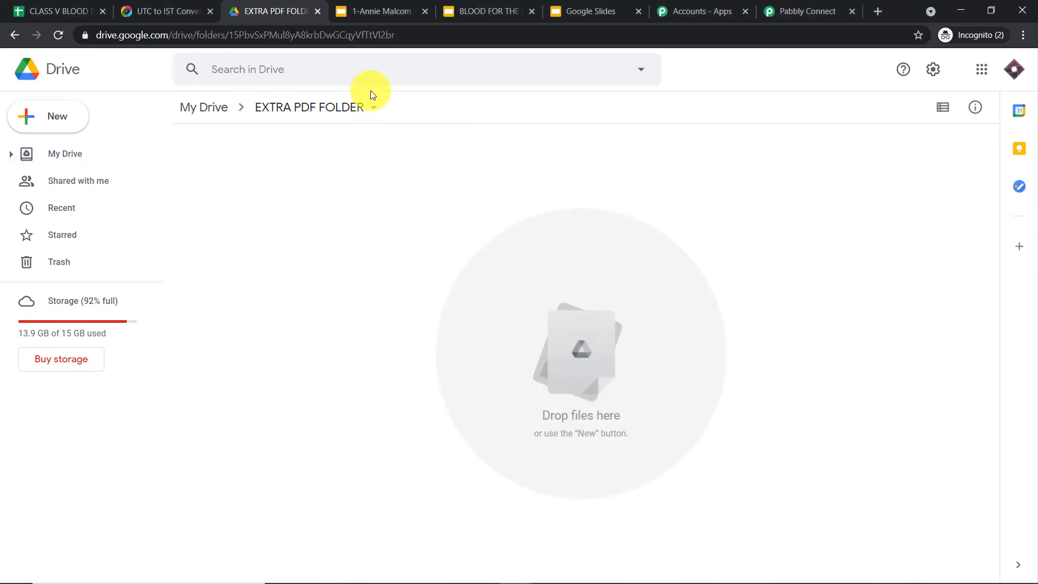
{"action": "left_click_drag", "start_coordinate": [397, 35], "coordinate": [229, 51]}
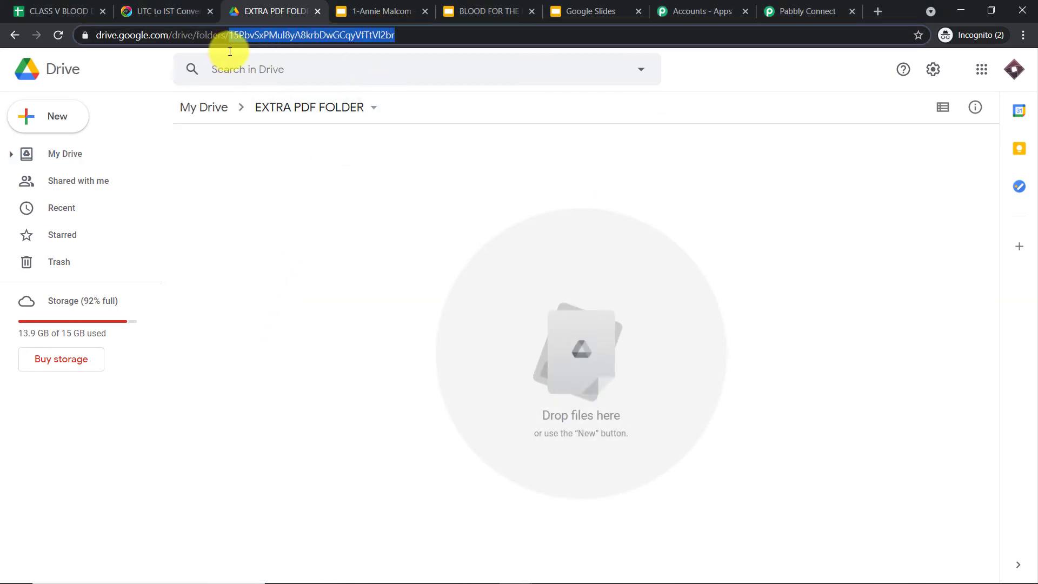
{"action": "right_click", "coordinate": [280, 33]}
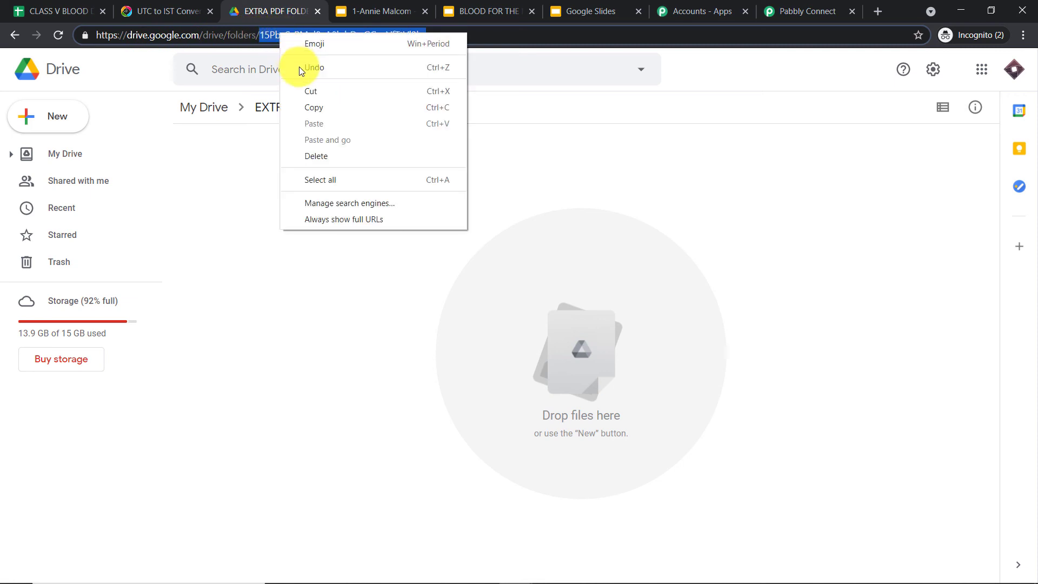
{"action": "left_click", "coordinate": [313, 107]}
{"action": "left_click", "coordinate": [795, 10]}
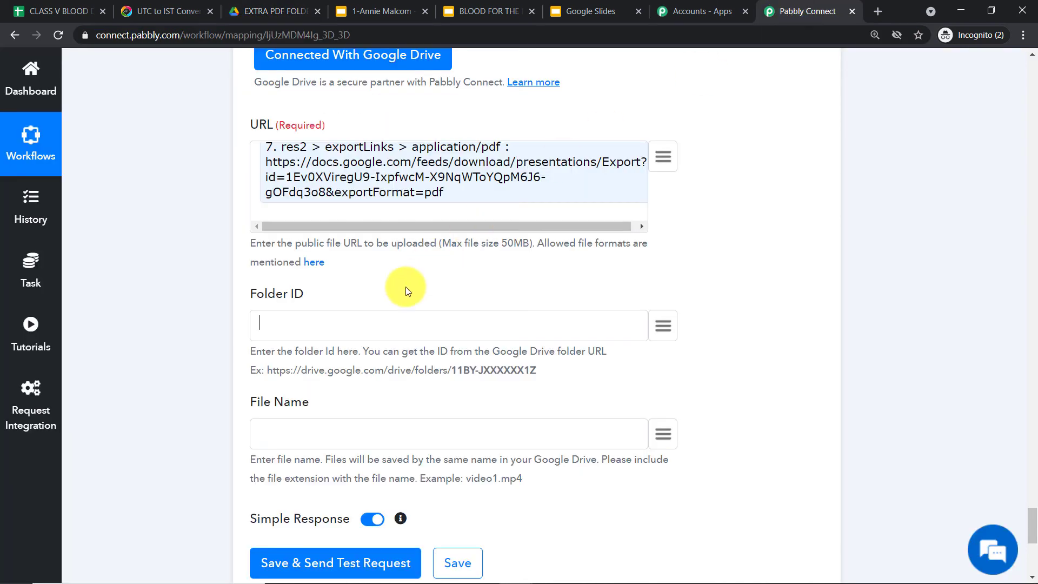
{"action": "left_click", "coordinate": [386, 322]}
{"action": "right_click", "coordinate": [404, 326]}
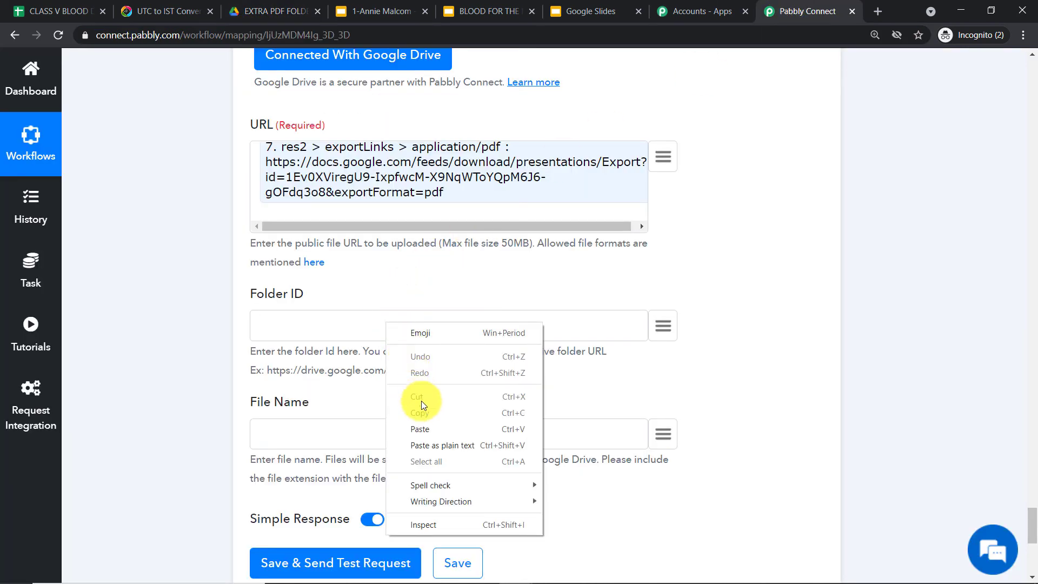
{"action": "left_click", "coordinate": [431, 427]}
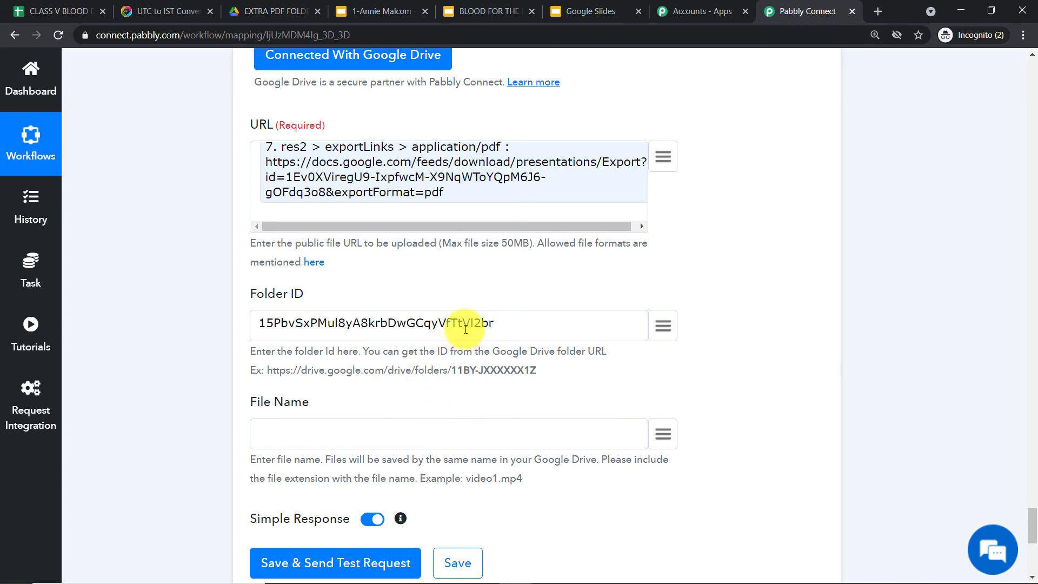
Compose the File Name from step 4's data > 0, a hyphen, step 4's data > 1, and the ending "-V.pdf".
{"action": "scroll", "coordinate": [463, 333], "scroll_direction": "down", "scroll_amount": 2}
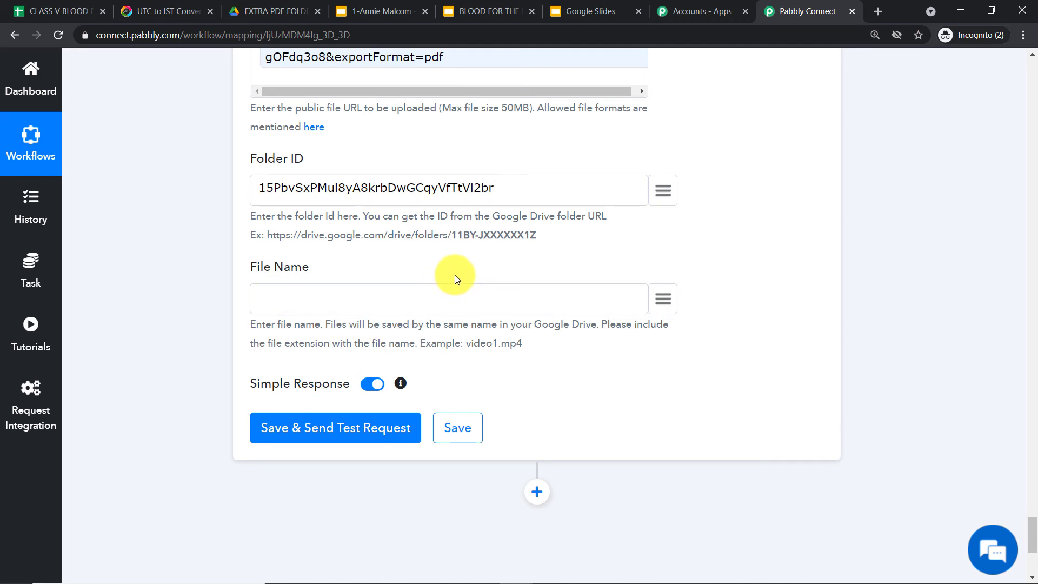
{"action": "left_click", "coordinate": [414, 300]}
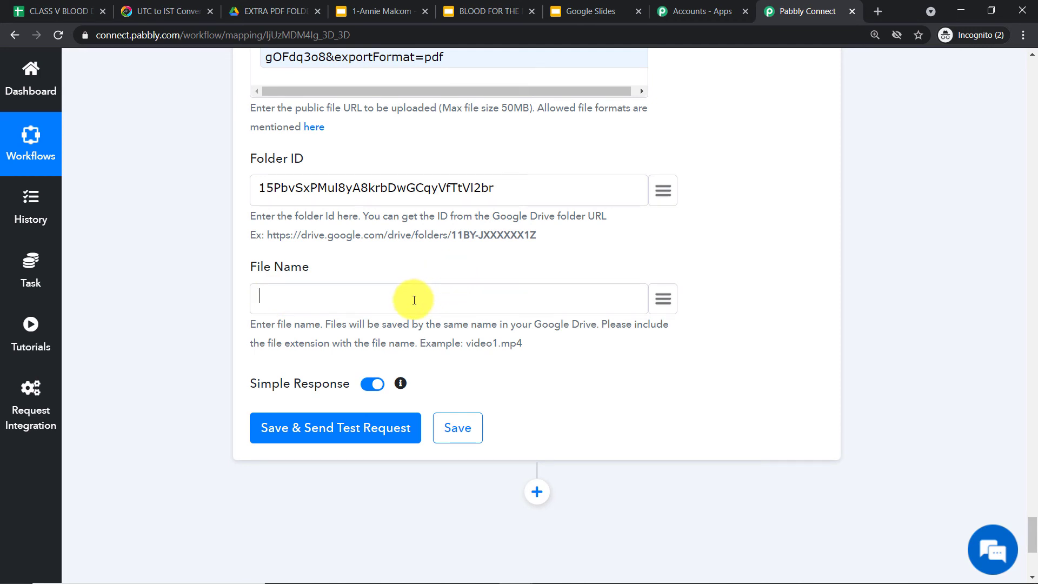
{"action": "left_click", "coordinate": [664, 299]}
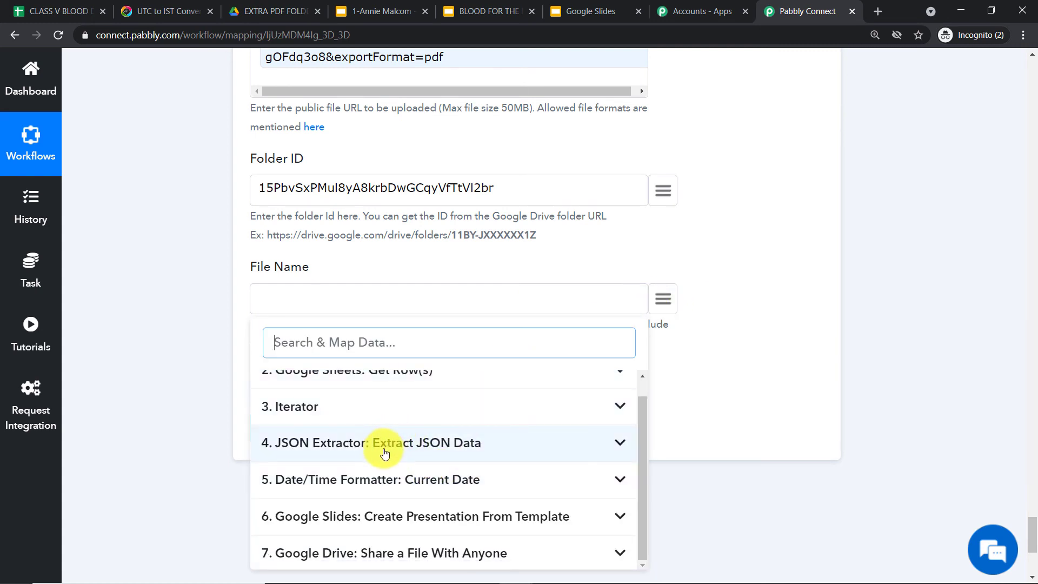
{"action": "left_click", "coordinate": [426, 442]}
{"action": "scroll", "coordinate": [426, 442], "scroll_direction": "down", "scroll_amount": 4}
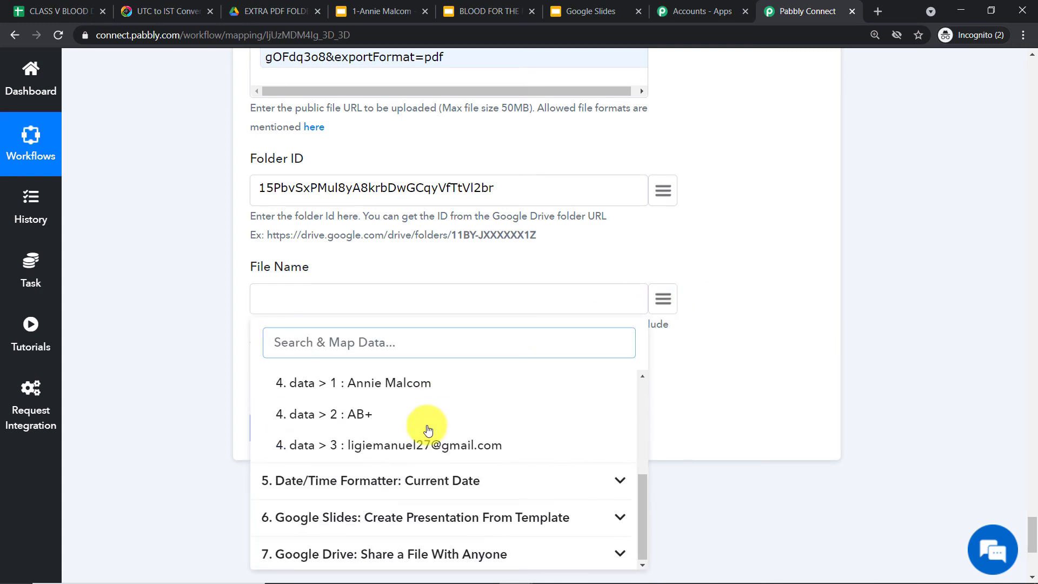
{"action": "scroll", "coordinate": [424, 428], "scroll_direction": "up", "scroll_amount": 1}
{"action": "left_click", "coordinate": [419, 427]}
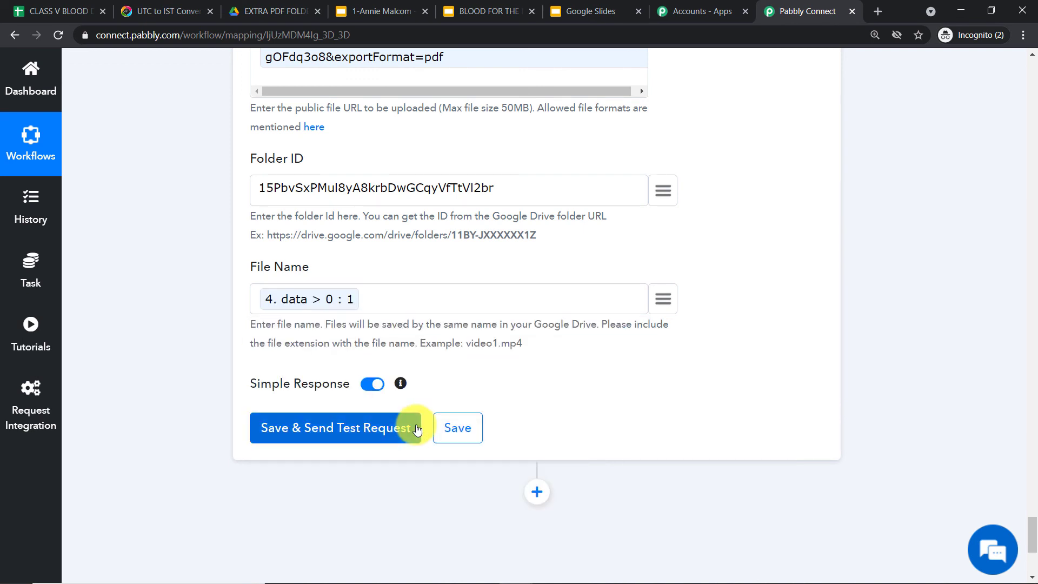
{"action": "left_click", "coordinate": [663, 299]}
{"action": "scroll", "coordinate": [465, 465], "scroll_direction": "down", "scroll_amount": 2}
{"action": "left_click", "coordinate": [405, 535]}
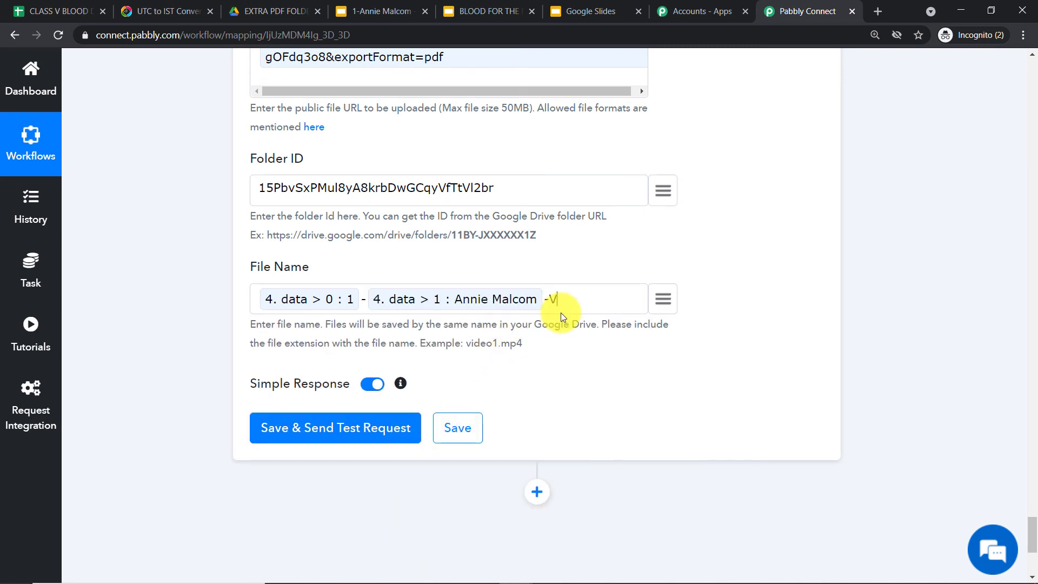
{"action": "type", "text": "-V-"}
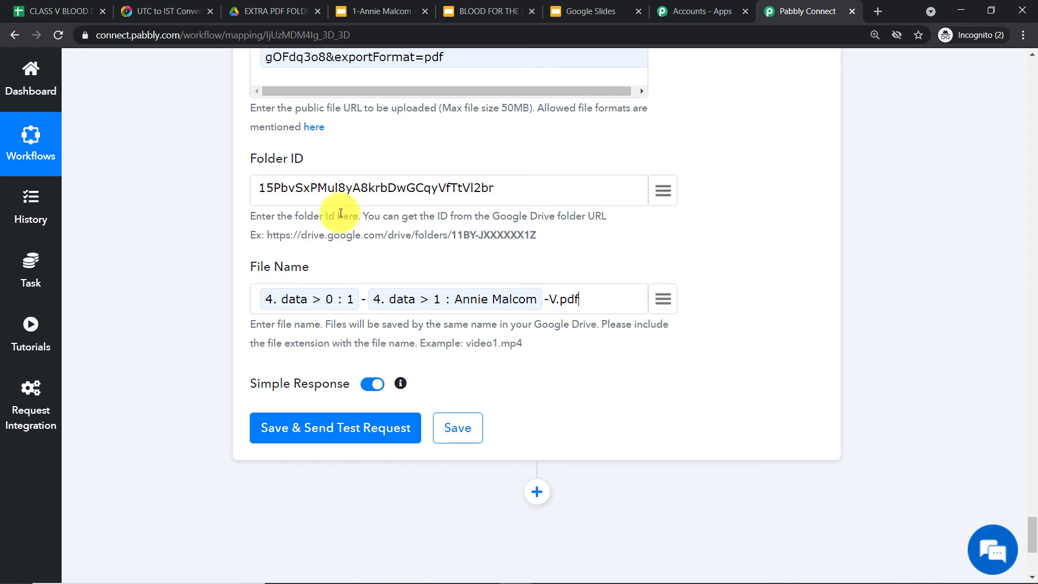
Review the URL, Folder ID and File Name mappings, and save the upload step with a test request.
{"action": "scroll", "coordinate": [343, 186], "scroll_direction": "up", "scroll_amount": 3}
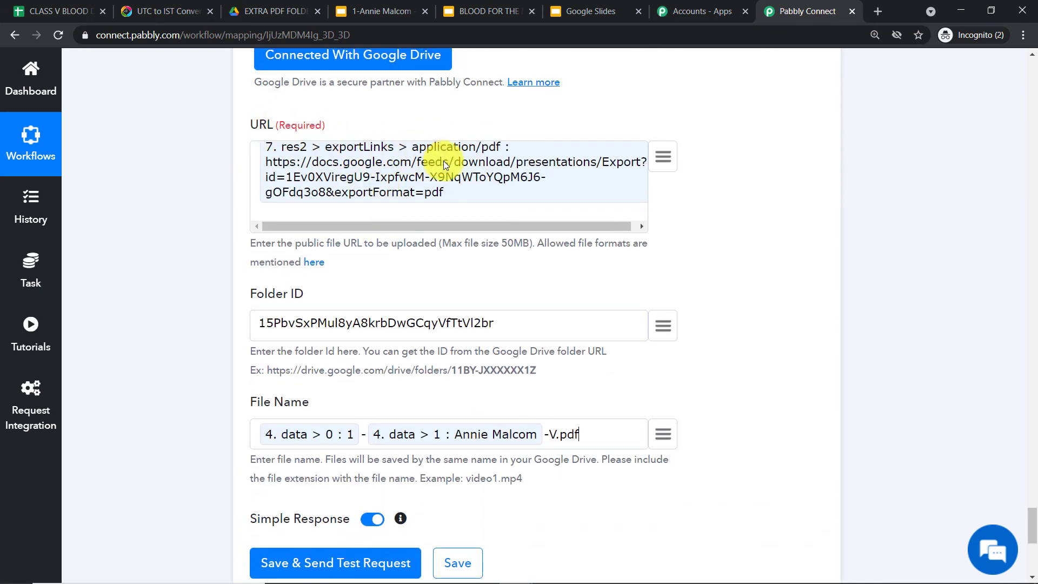
{"action": "scroll", "coordinate": [487, 168], "scroll_direction": "down", "scroll_amount": 5}
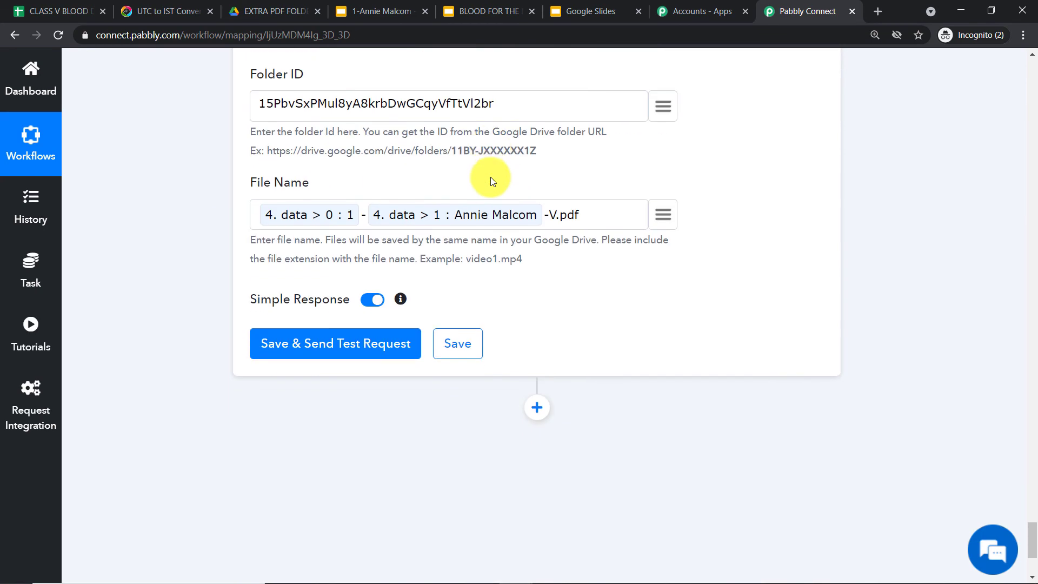
{"action": "left_click", "coordinate": [341, 297]}
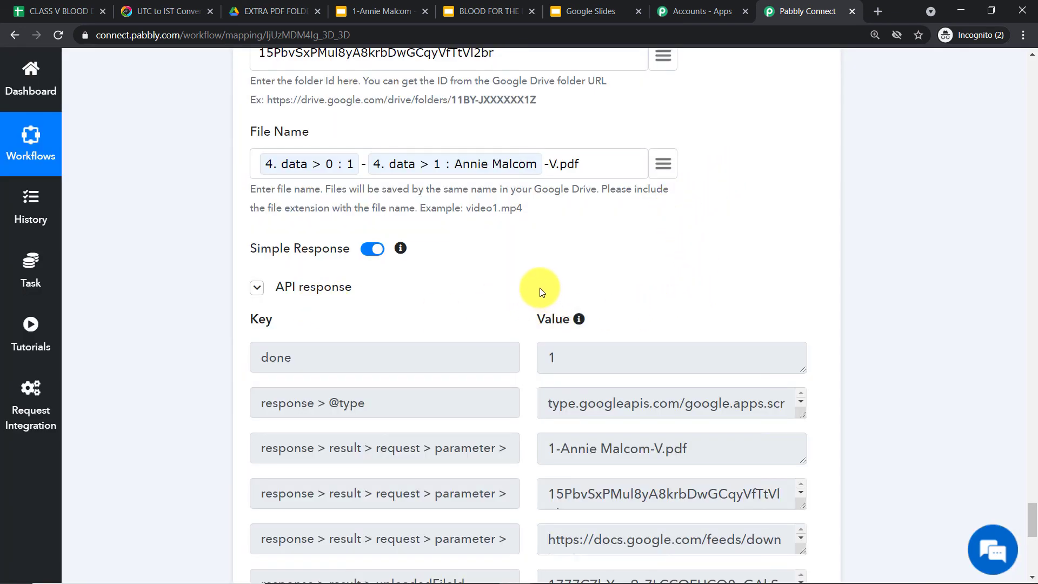
Switch to Google Drive, refresh EXTRA PDF FOLDER and open the uploaded certificate PDF to check its contents.
{"action": "left_click", "coordinate": [268, 11]}
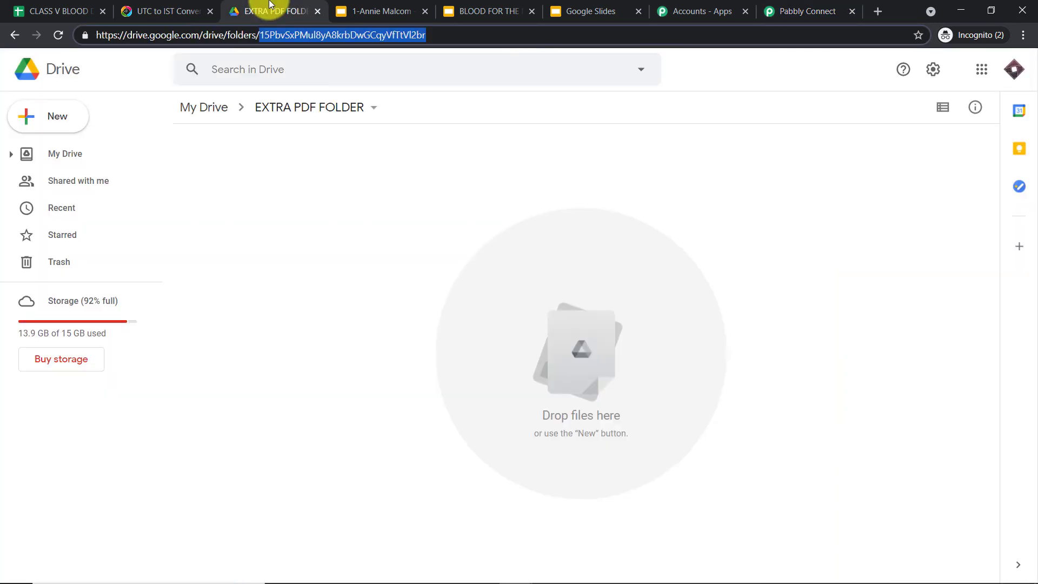
{"action": "left_click", "coordinate": [54, 37]}
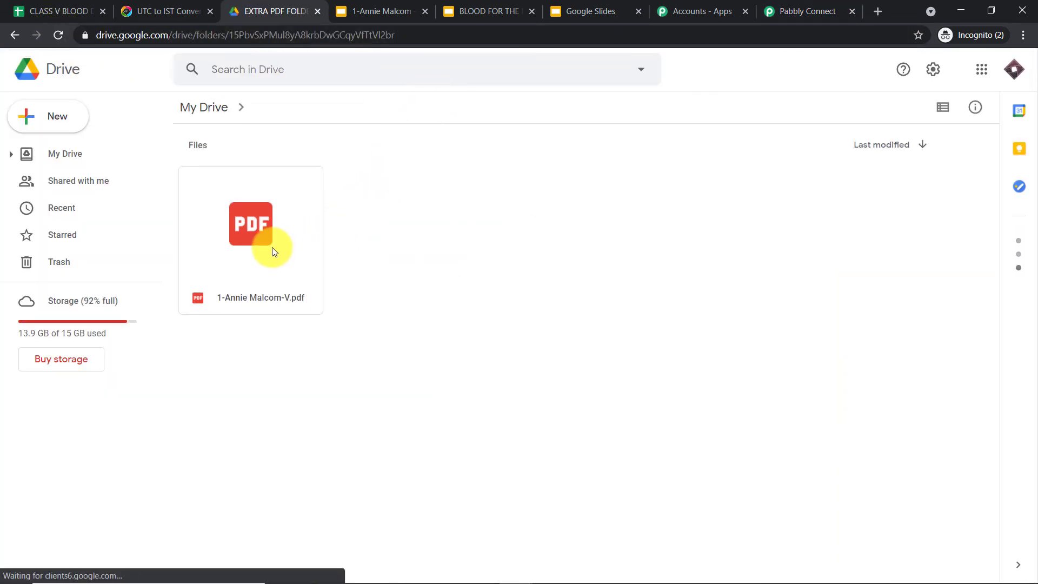
{"action": "left_click", "coordinate": [253, 231]}
{"action": "double_click", "coordinate": [252, 232]}
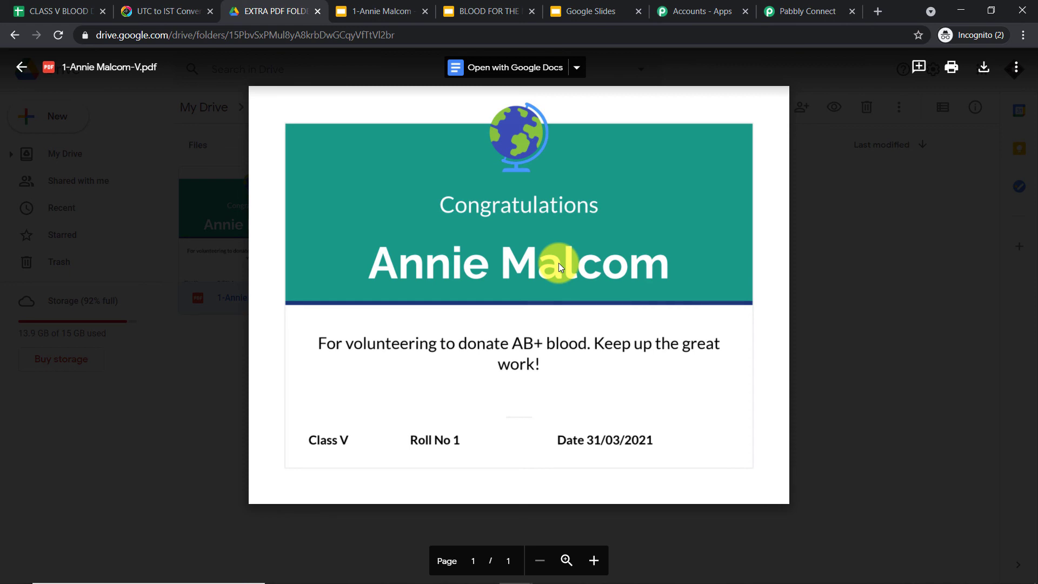
Return to Pabbly Connect and add an action step after the upload step with Google Drive as its app.
{"action": "left_click", "coordinate": [807, 7]}
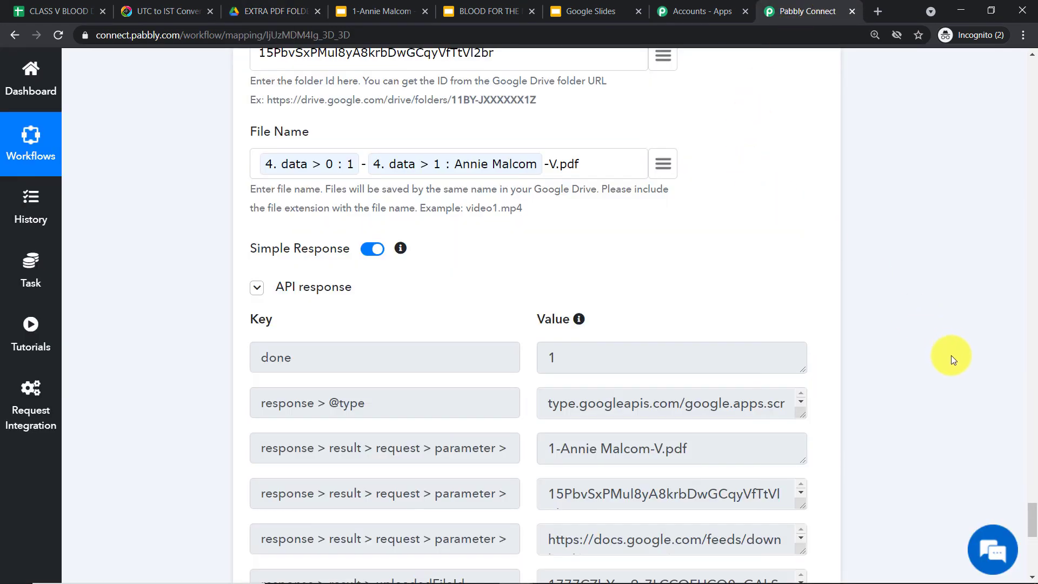
{"action": "scroll", "coordinate": [951, 355], "scroll_direction": "down", "scroll_amount": 8}
{"action": "left_click", "coordinate": [536, 342]}
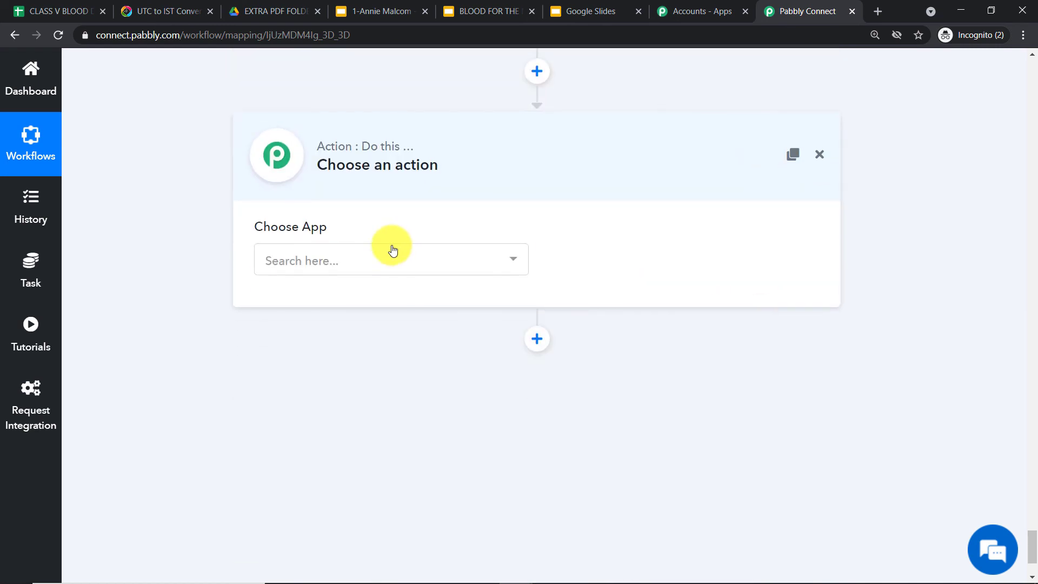
{"action": "left_click", "coordinate": [365, 260]}
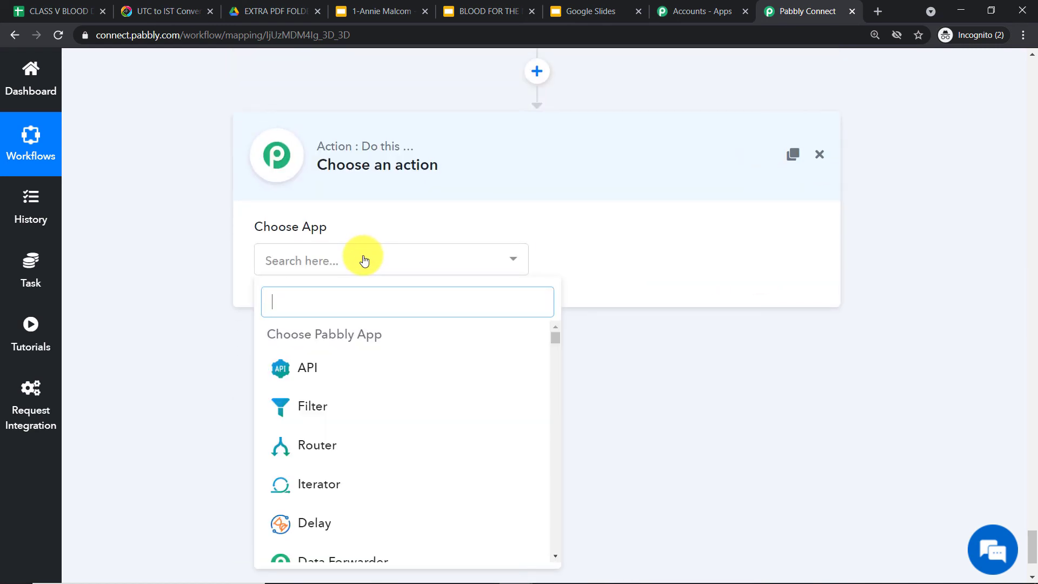
{"action": "type", "text": "goog"}
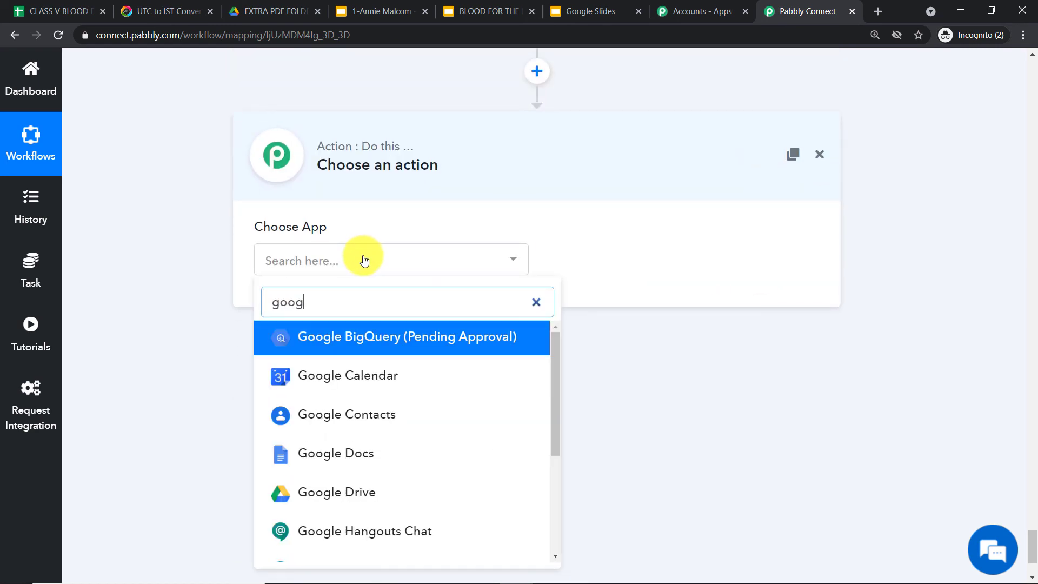
{"action": "type", "text": "le drive"}
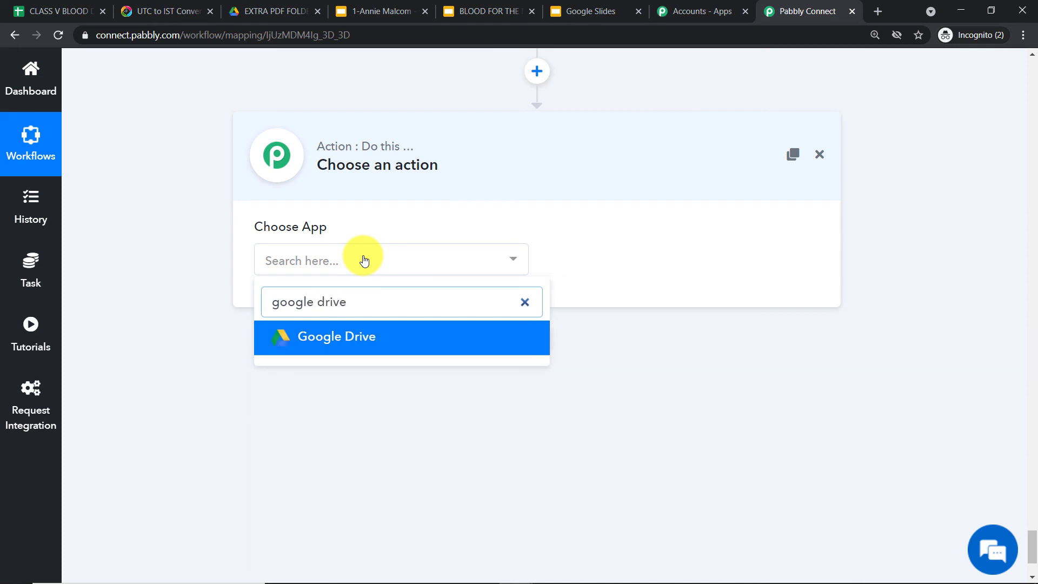
{"action": "left_click", "coordinate": [341, 338]}
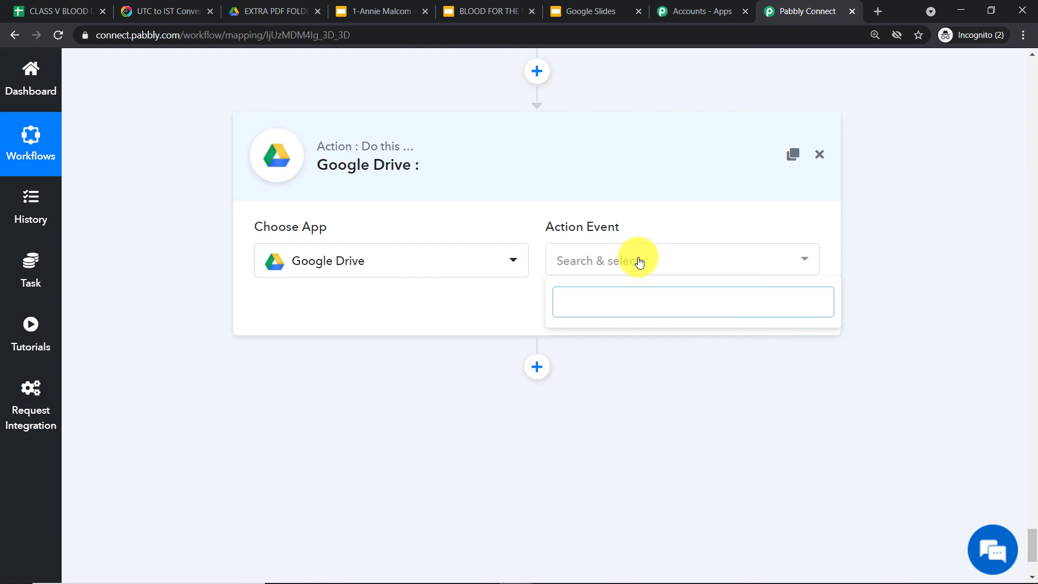
Choose Share a File as the action event of the new Google Drive step.
{"action": "left_click", "coordinate": [635, 265]}
{"action": "left_click", "coordinate": [637, 267]}
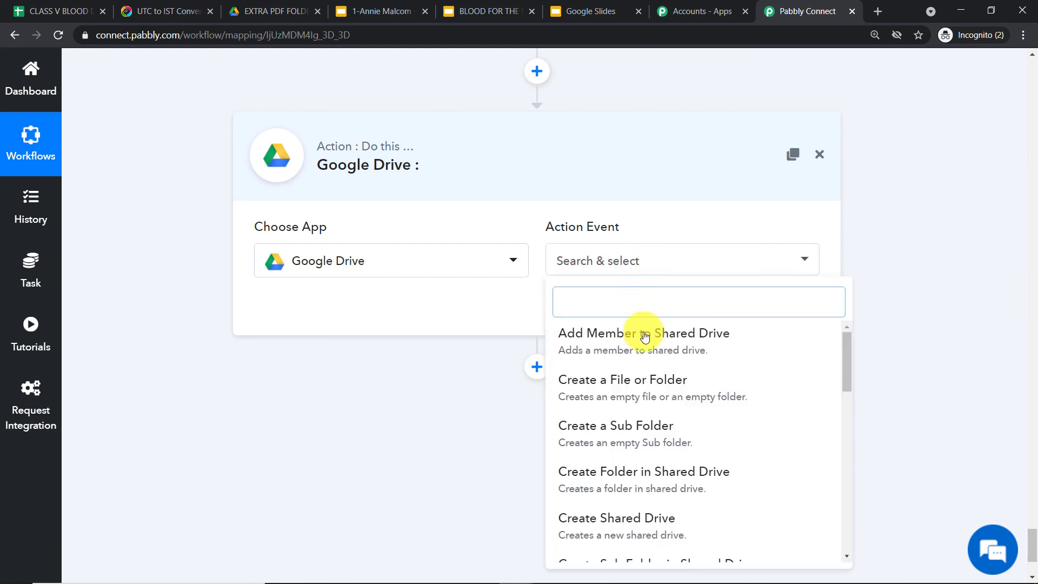
{"action": "scroll", "coordinate": [665, 363], "scroll_direction": "down", "scroll_amount": 5}
{"action": "scroll", "coordinate": [670, 400], "scroll_direction": "down", "scroll_amount": 1}
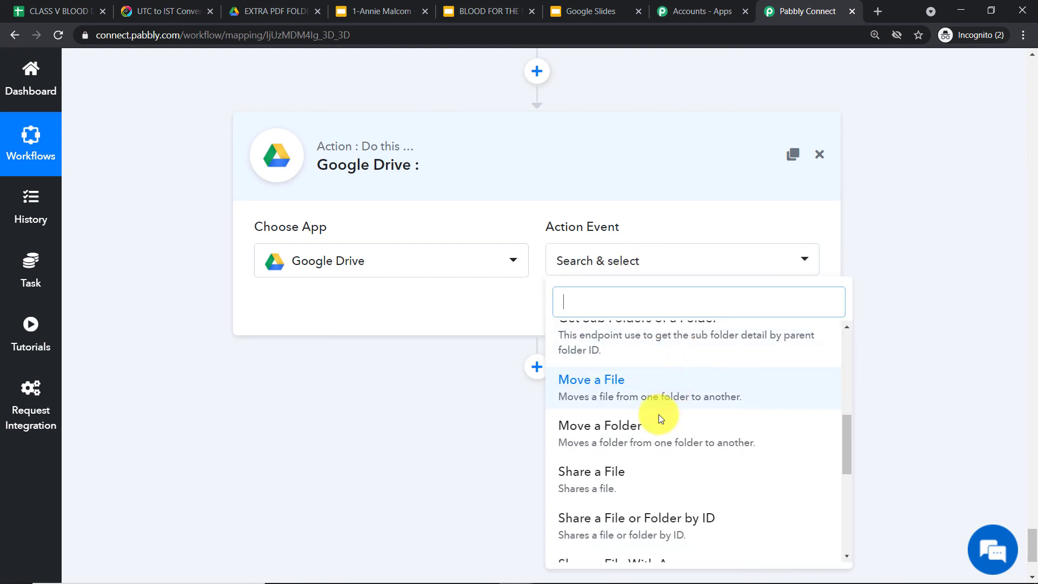
{"action": "left_click", "coordinate": [633, 469]}
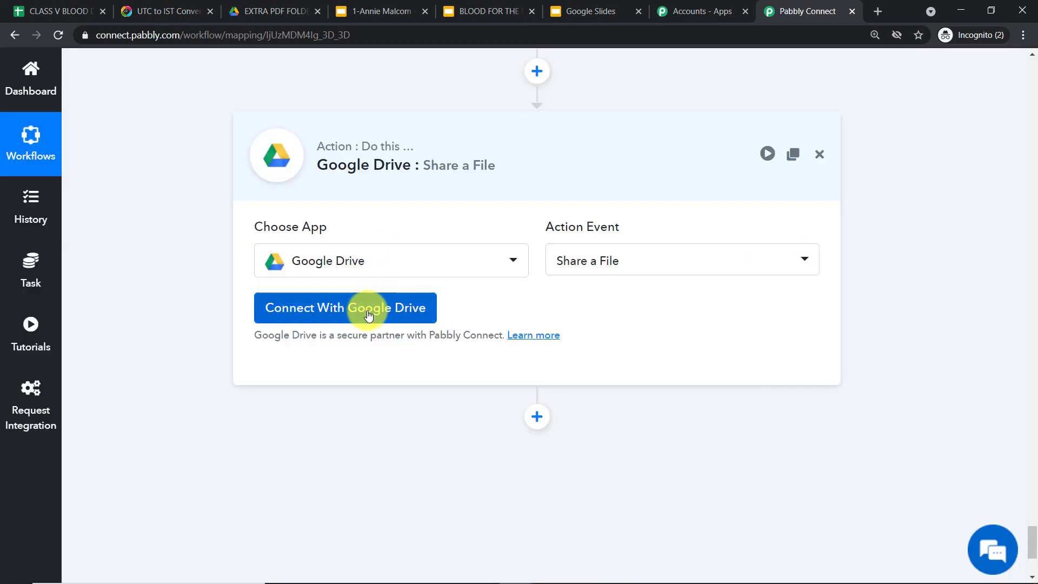
Connect the Share a File step through new Google Drive credentials, authorizing access with the listed Google account.
{"action": "left_click", "coordinate": [372, 307]}
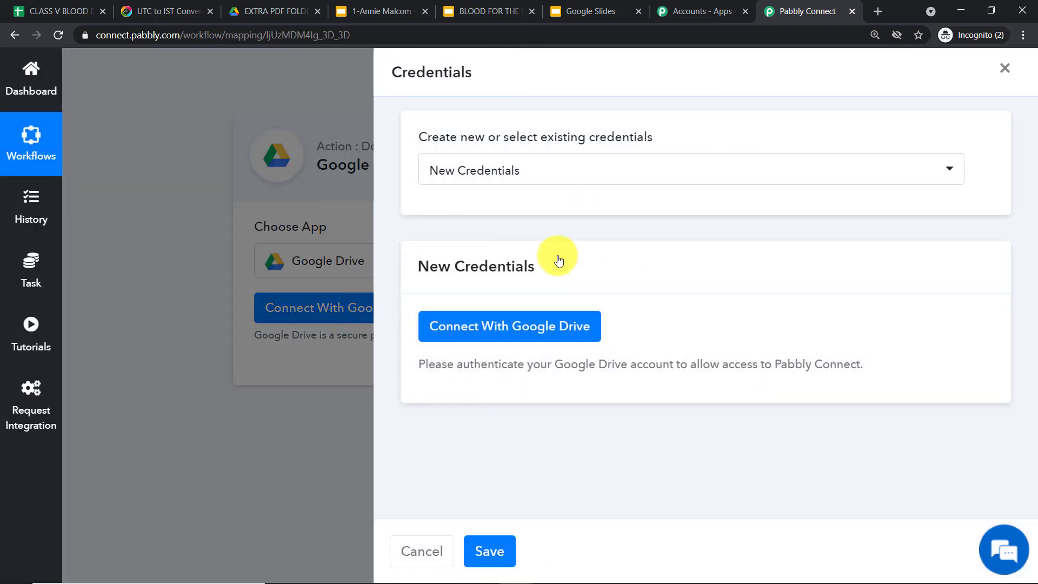
{"action": "left_click", "coordinate": [481, 327]}
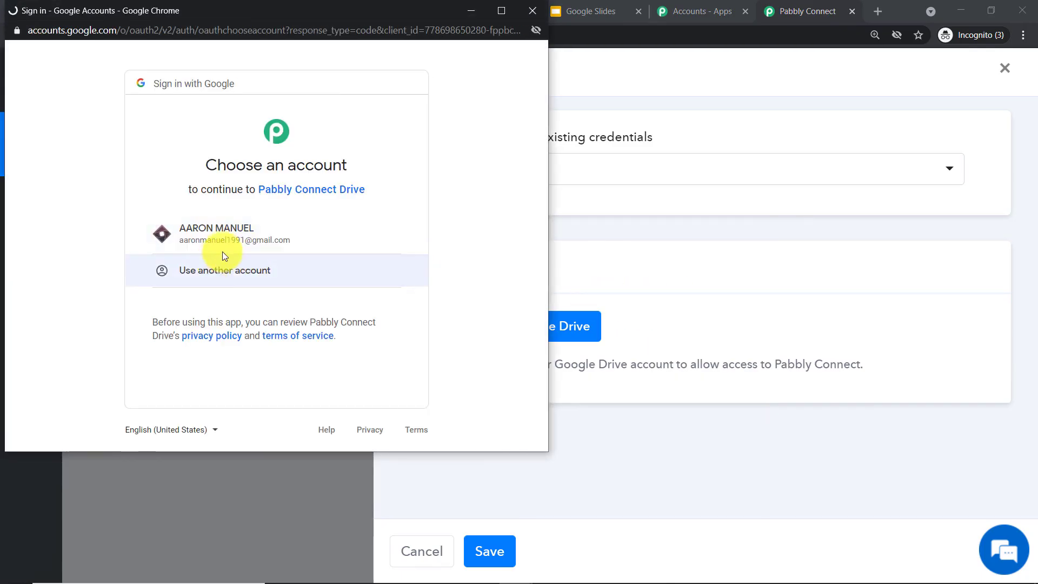
{"action": "left_click", "coordinate": [238, 232]}
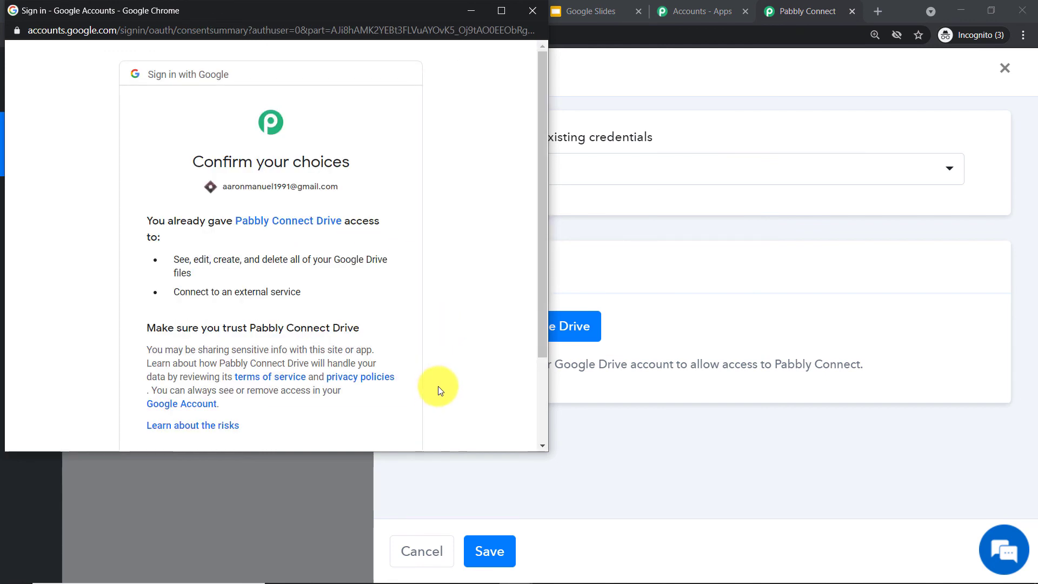
{"action": "scroll", "coordinate": [433, 357], "scroll_direction": "down", "scroll_amount": 3}
{"action": "left_click", "coordinate": [371, 352]}
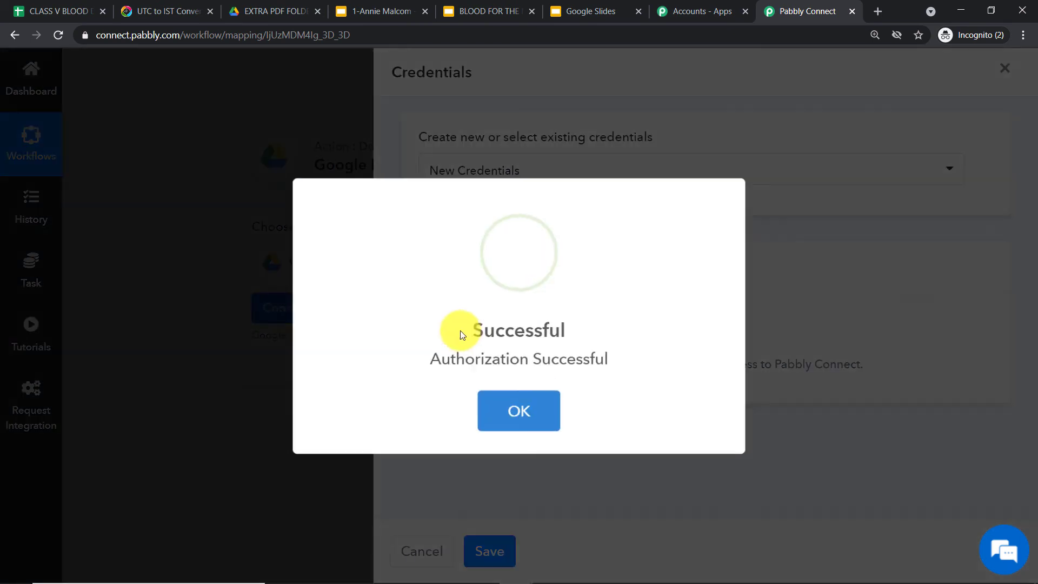
{"action": "left_click", "coordinate": [519, 406]}
Turn on mapping for the File ID and clear its prefilled value.
{"action": "scroll", "coordinate": [516, 261], "scroll_direction": "down", "scroll_amount": 3}
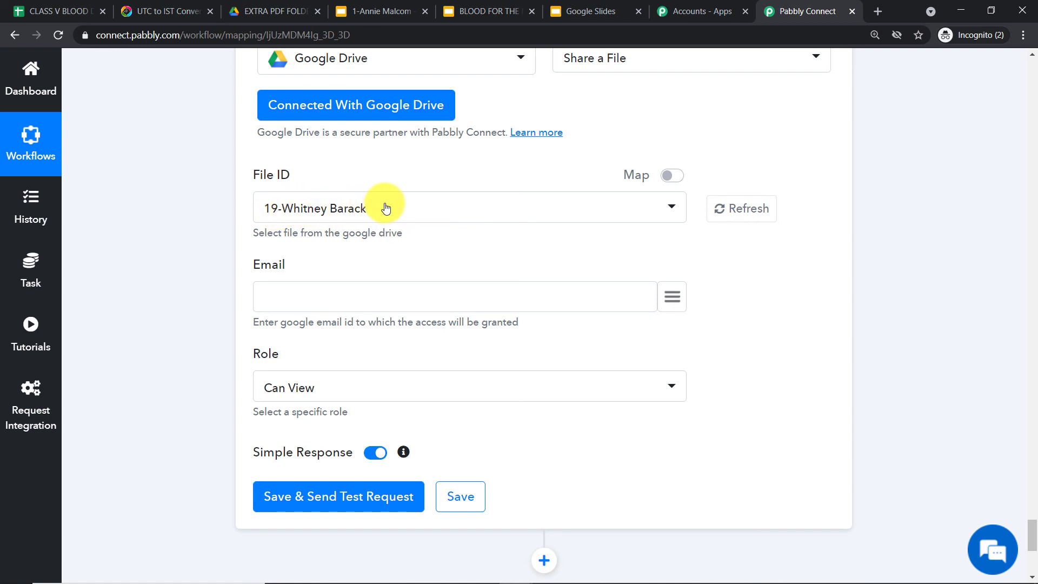
{"action": "left_click", "coordinate": [673, 176]}
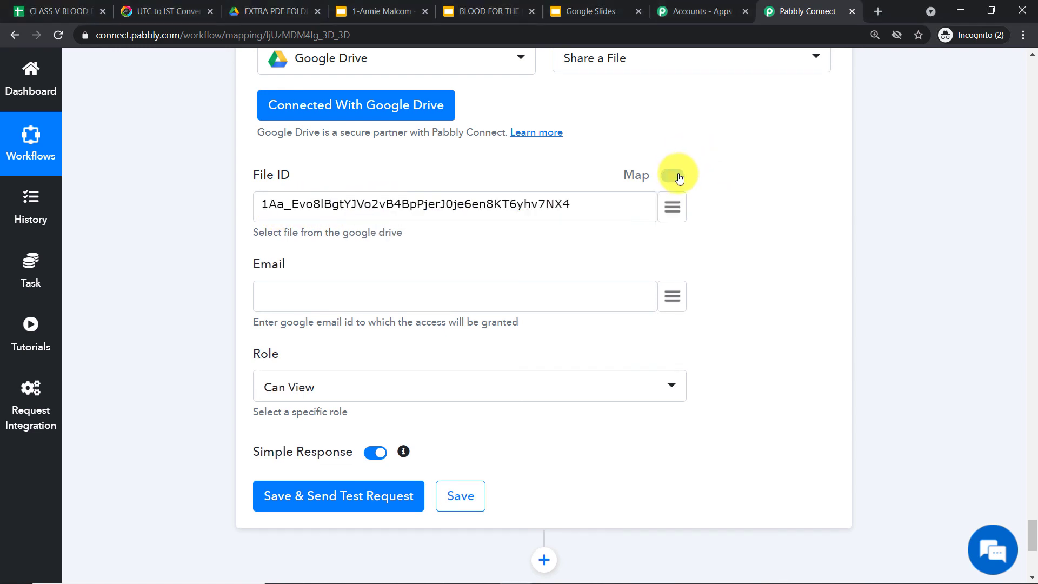
{"action": "left_click_drag", "start_coordinate": [570, 204], "coordinate": [10, 226]}
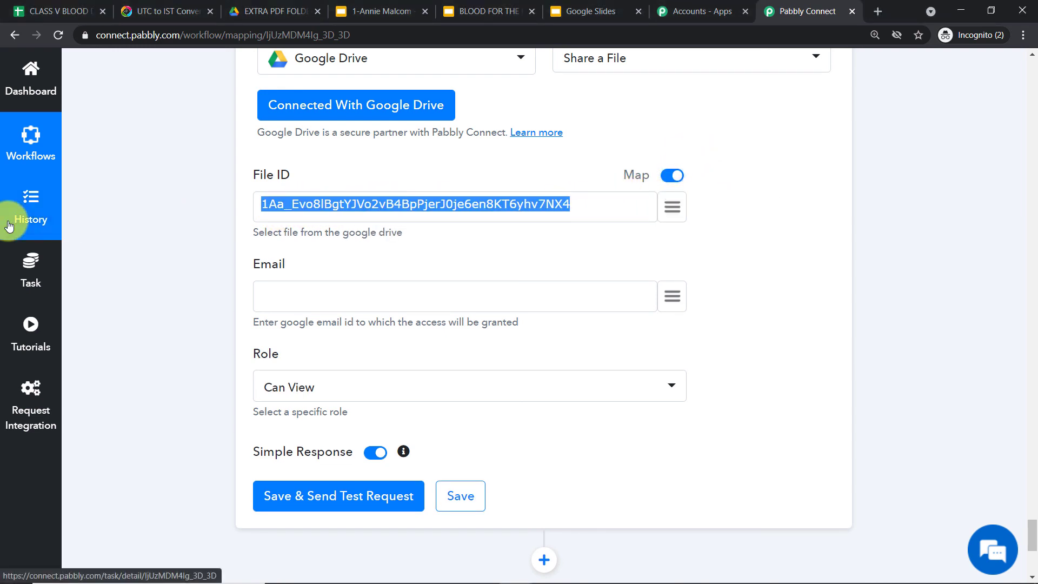
{"action": "key", "text": "BackSpace"}
Check the uploadedFileId in the upload response and map the File ID to response > result > uploadedFileId from step 8.
{"action": "scroll", "coordinate": [852, 254], "scroll_direction": "up", "scroll_amount": 9}
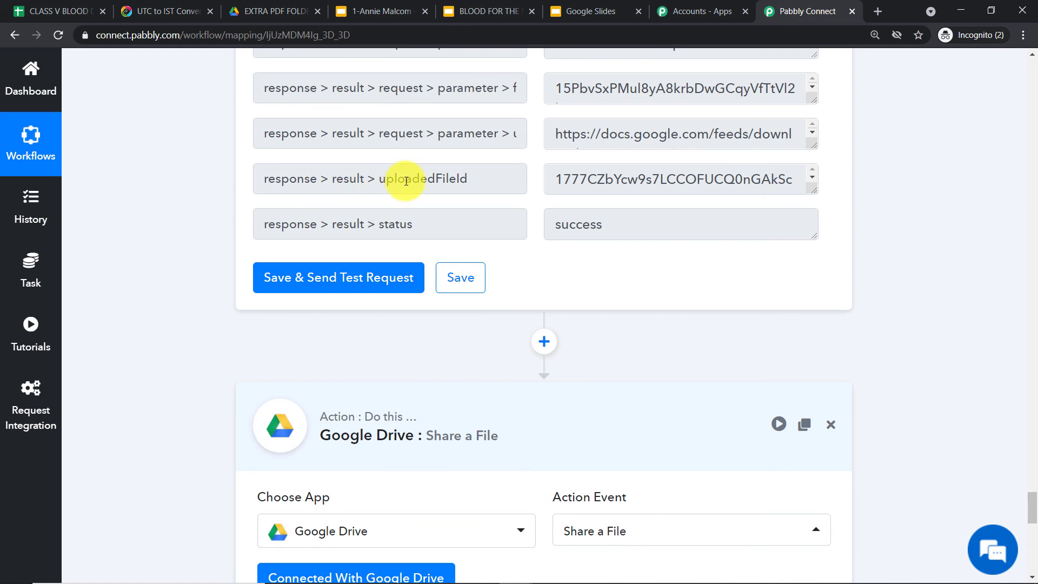
{"action": "left_click_drag", "start_coordinate": [813, 189], "coordinate": [815, 256]}
{"action": "left_click_drag", "start_coordinate": [635, 219], "coordinate": [563, 179]}
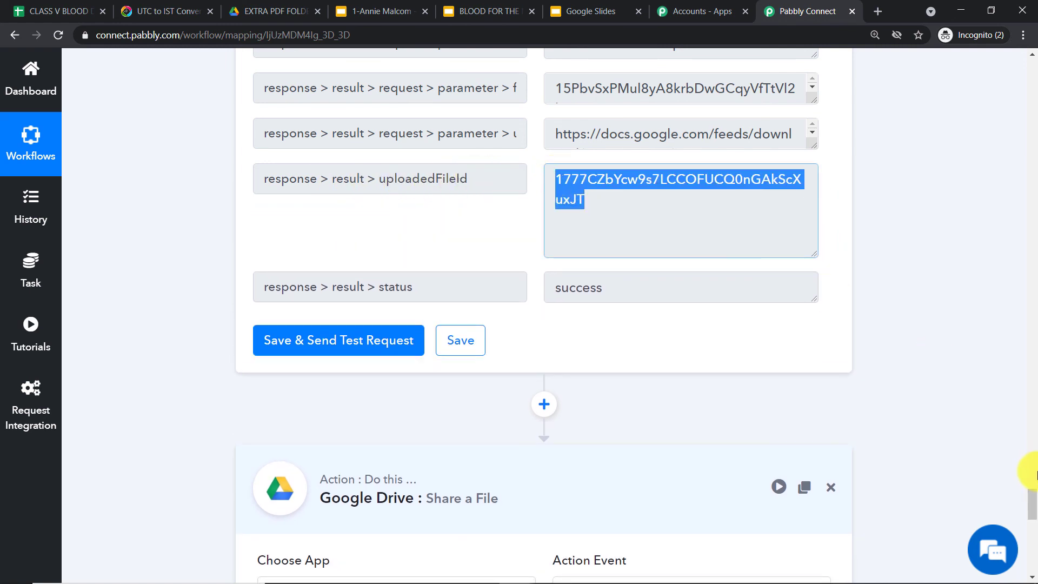
{"action": "left_click_drag", "start_coordinate": [1032, 502], "coordinate": [1033, 524]}
{"action": "scroll", "coordinate": [689, 278], "scroll_direction": "down", "scroll_amount": 3}
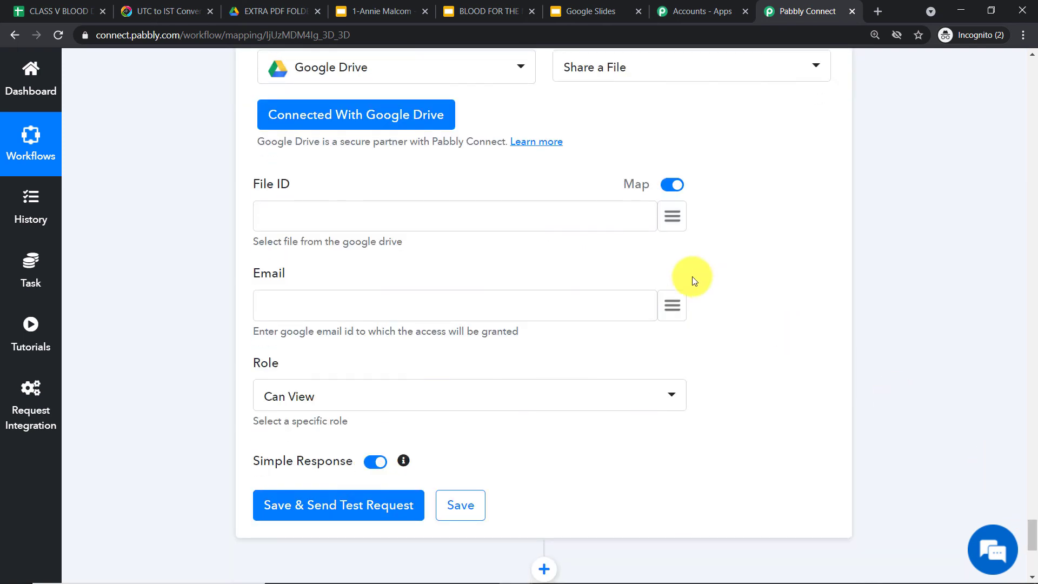
{"action": "left_click", "coordinate": [670, 216]}
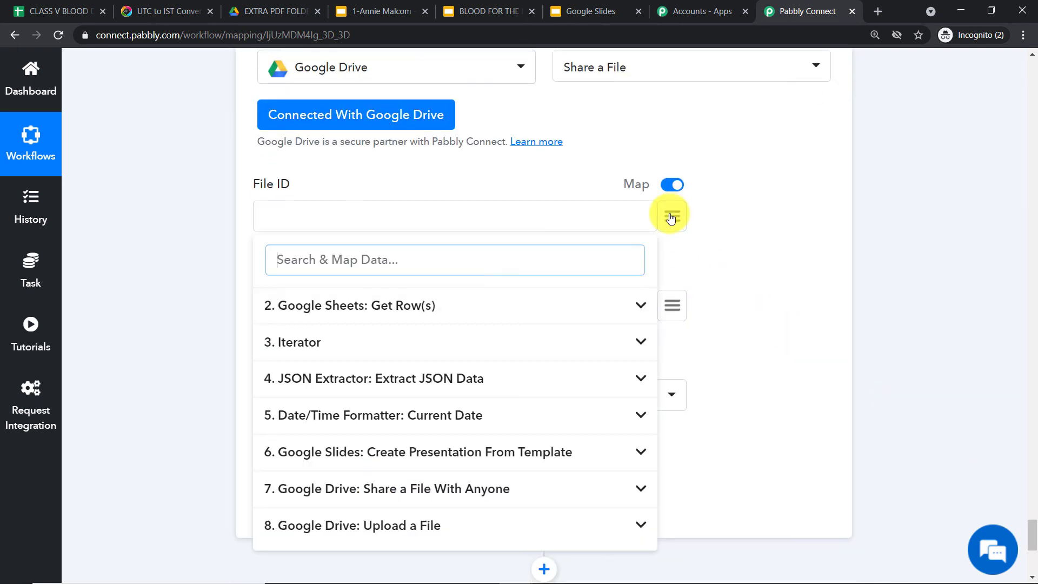
{"action": "left_click", "coordinate": [444, 529]}
{"action": "scroll", "coordinate": [578, 424], "scroll_direction": "down", "scroll_amount": 5}
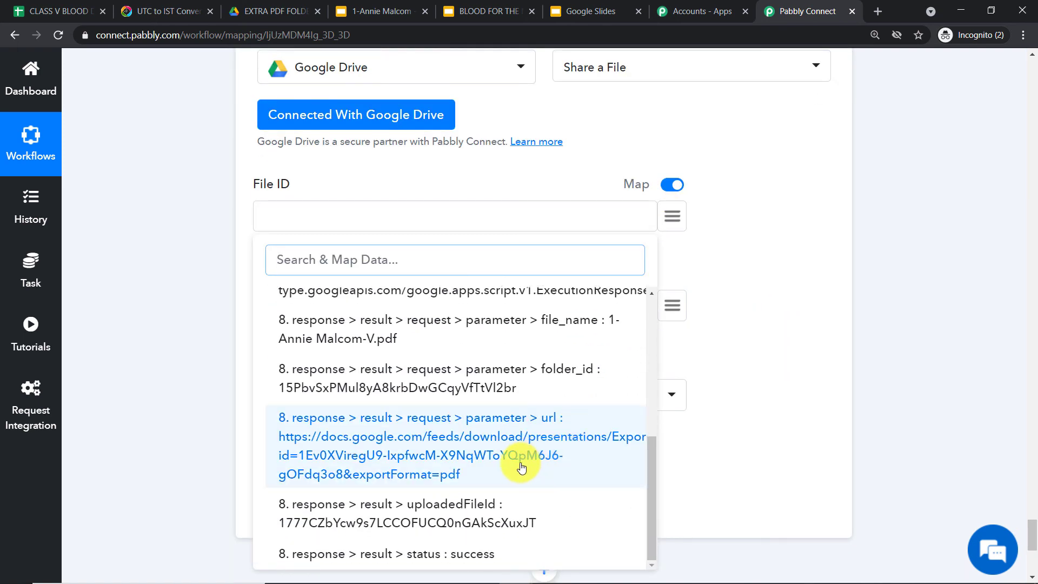
{"action": "left_click", "coordinate": [493, 508]}
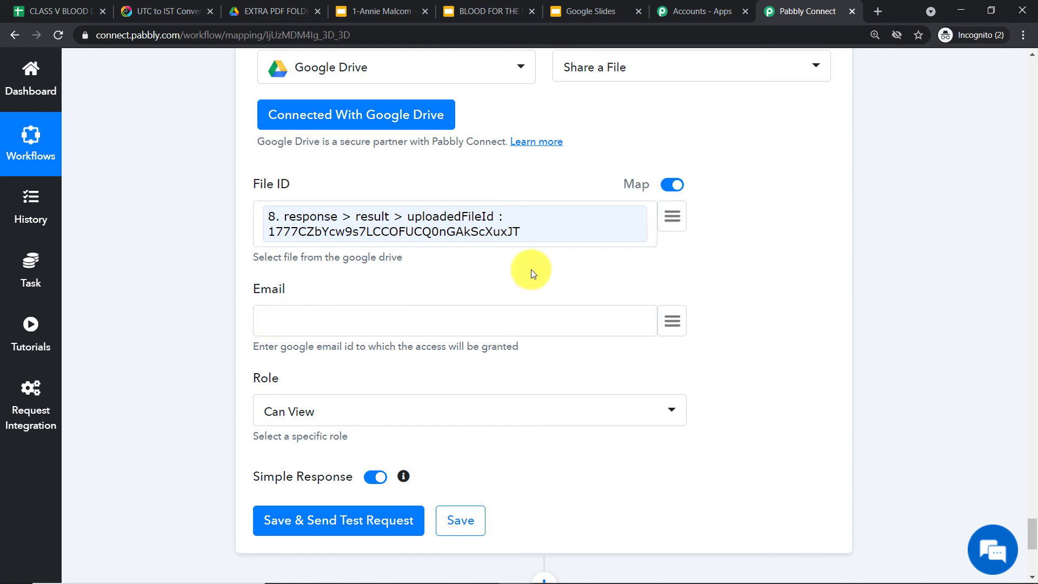
Map the Email to data > 3 from step 4, JSON Extractor: Extract JSON Data.
{"action": "left_click", "coordinate": [668, 326]}
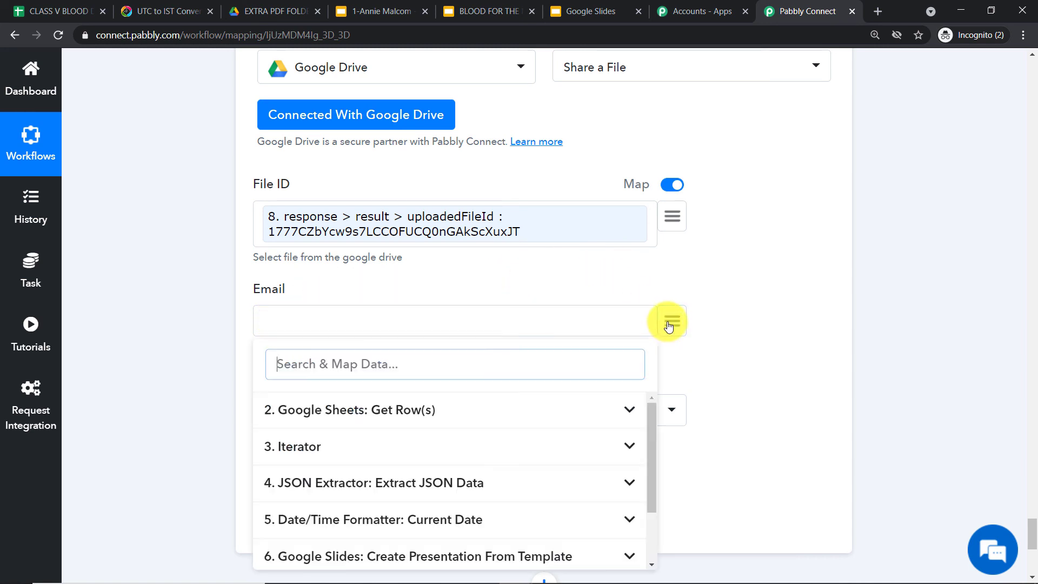
{"action": "left_click", "coordinate": [427, 489]}
{"action": "scroll", "coordinate": [481, 457], "scroll_direction": "down", "scroll_amount": 3}
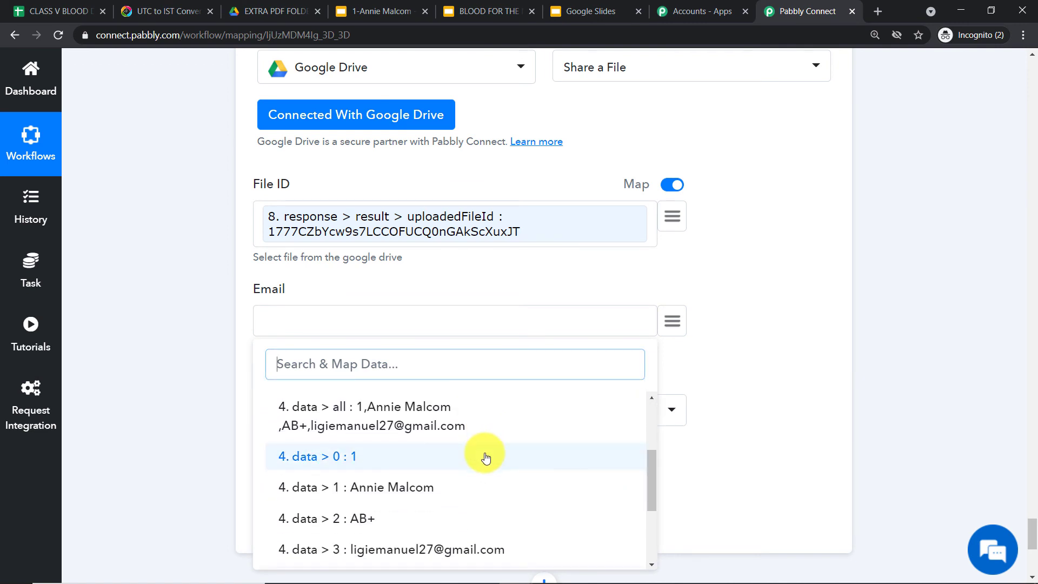
{"action": "left_click", "coordinate": [389, 491]}
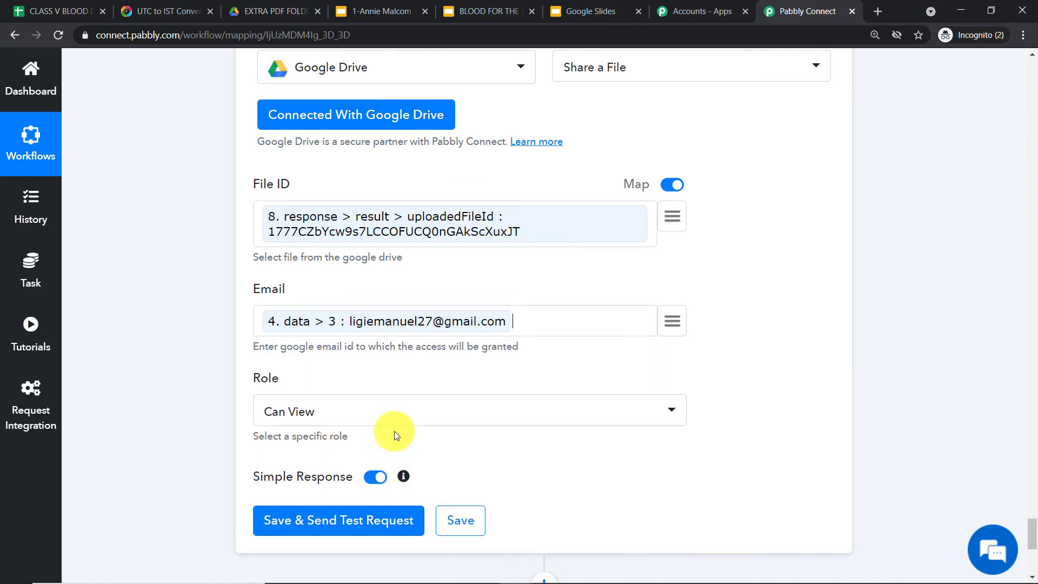
Review the sharing role options and keep the Role as Can View.
{"action": "scroll", "coordinate": [386, 400], "scroll_direction": "down", "scroll_amount": 1}
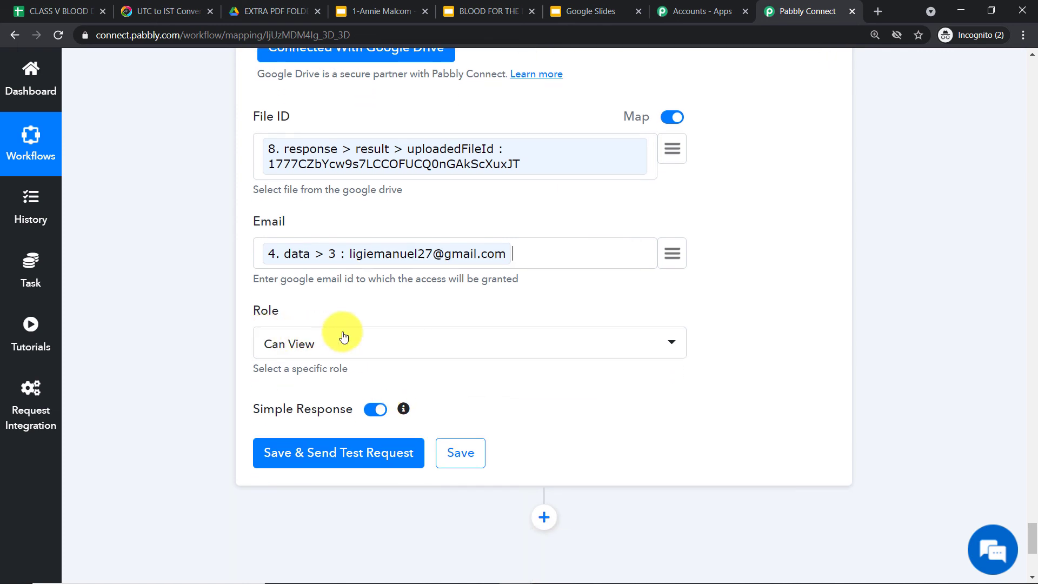
{"action": "left_click", "coordinate": [373, 345]}
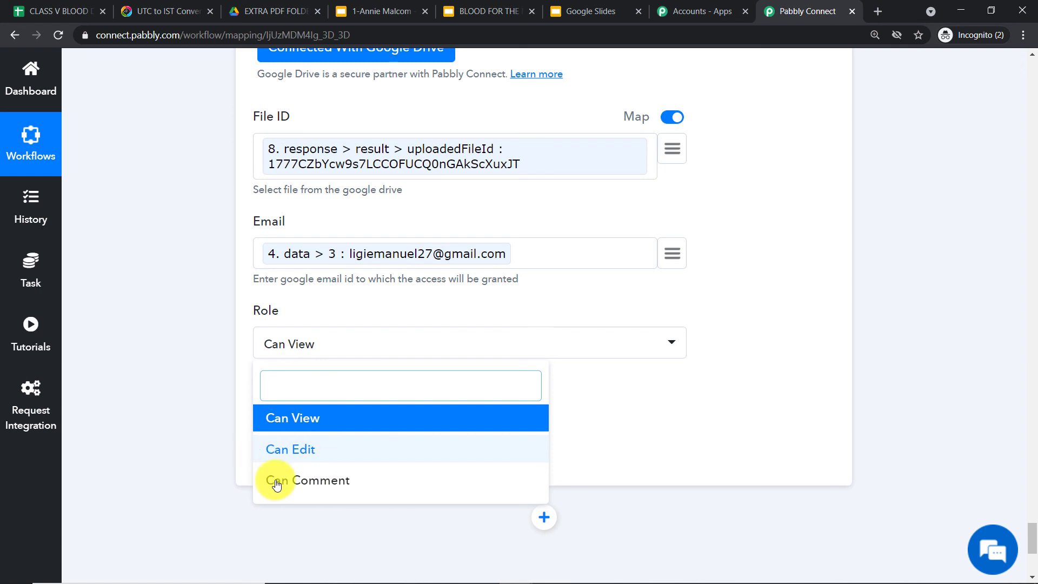
{"action": "left_click", "coordinate": [422, 431]}
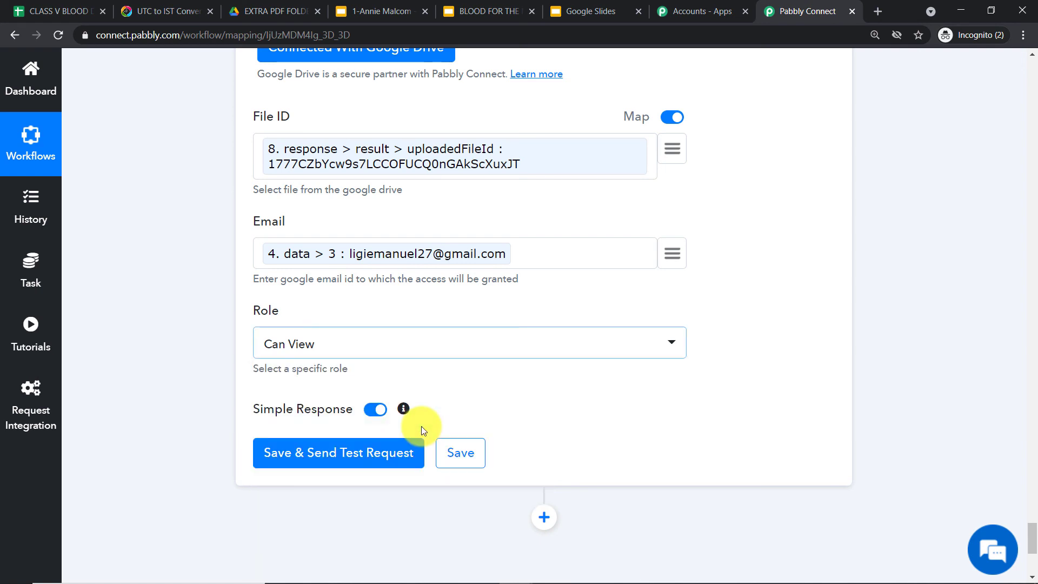
{"action": "scroll", "coordinate": [341, 357], "scroll_direction": "down", "scroll_amount": 1}
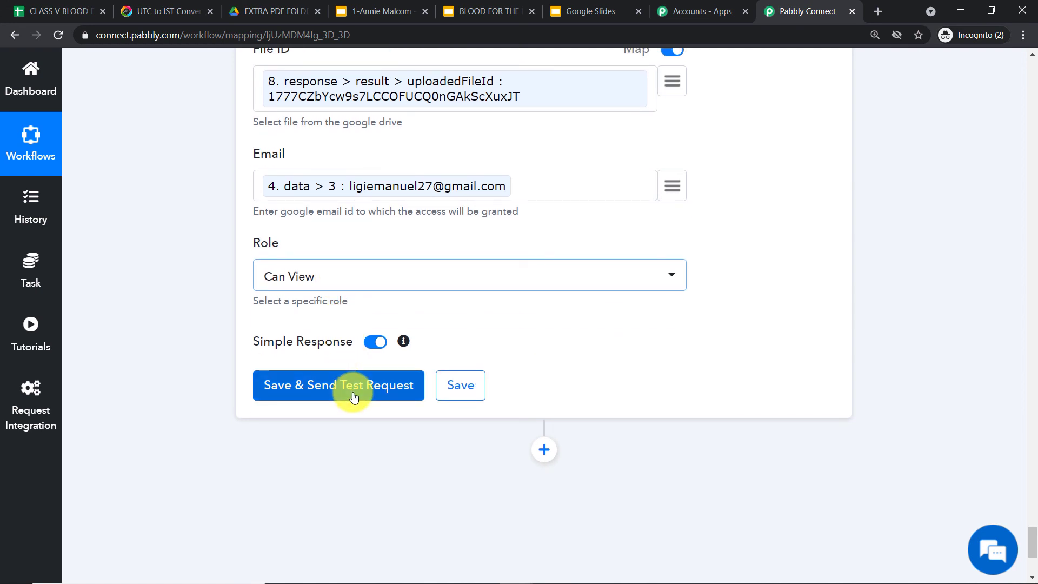
Check the mapped File ID and Email, then save the Share a File action and send its test request.
{"action": "scroll", "coordinate": [362, 373], "scroll_direction": "up", "scroll_amount": 1}
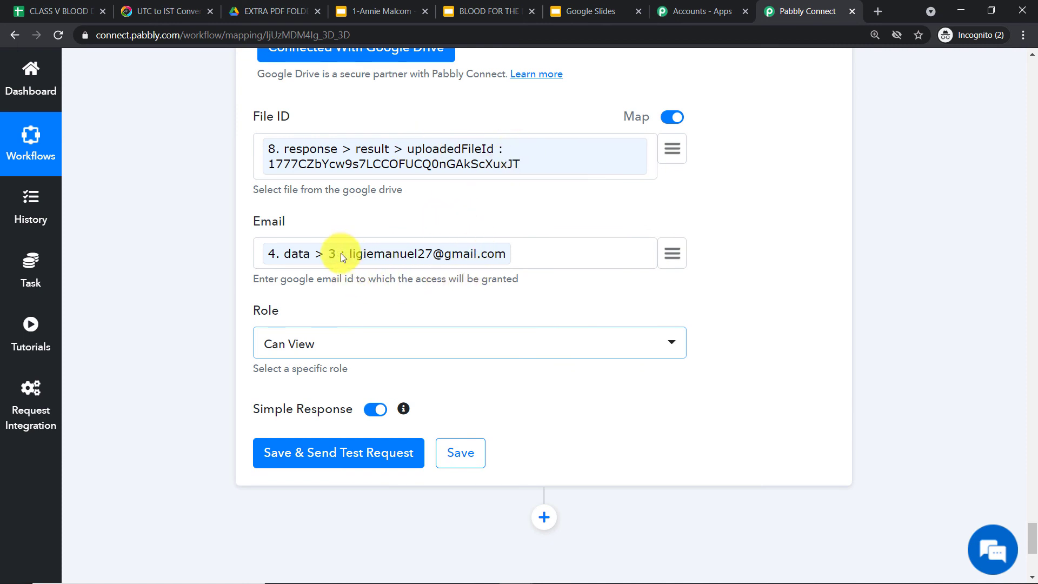
{"action": "scroll", "coordinate": [324, 324], "scroll_direction": "down", "scroll_amount": 2}
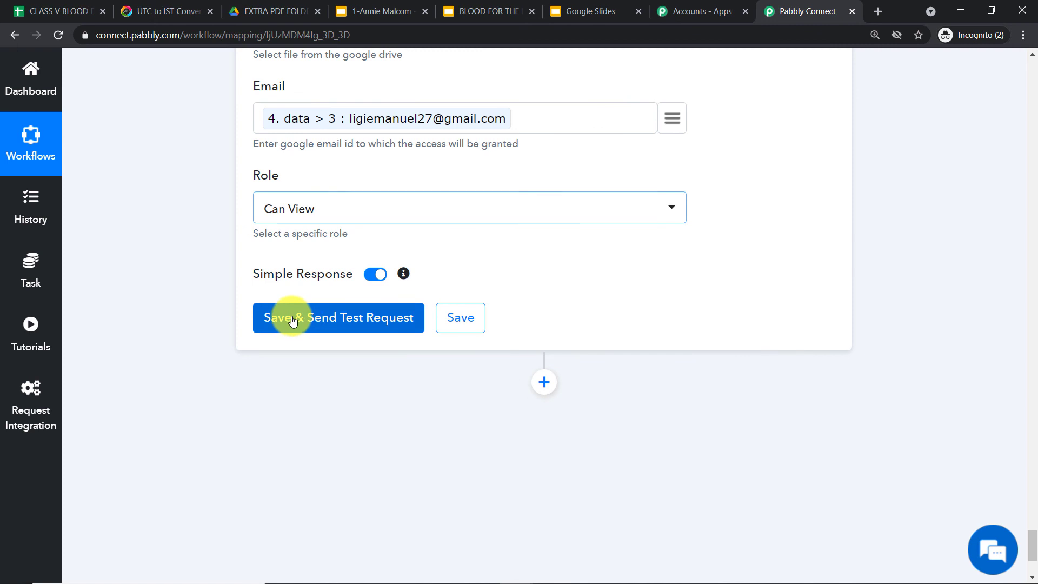
{"action": "left_click", "coordinate": [292, 319]}
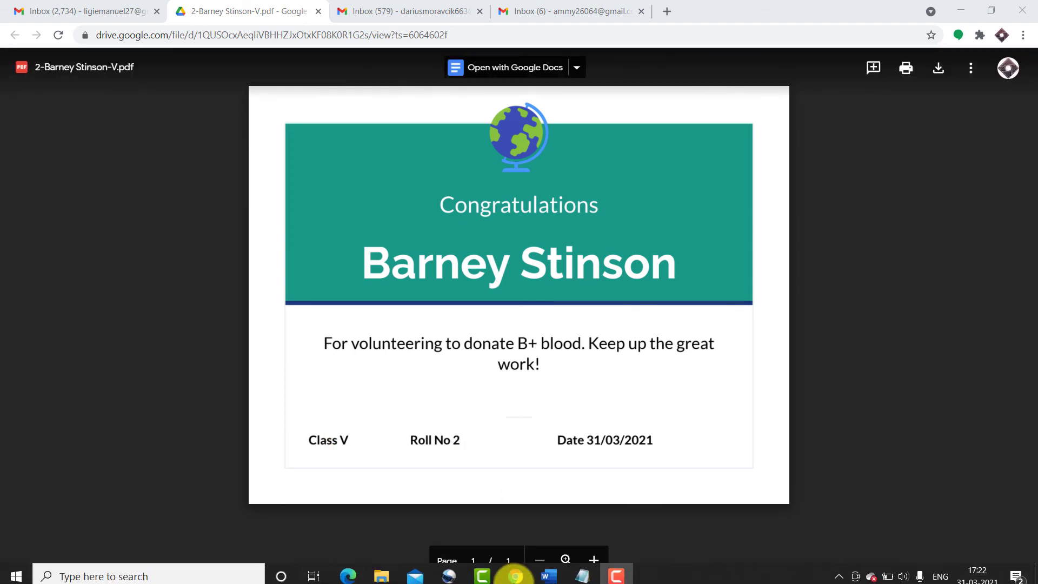
Switch to the Pabbly Connect workflow window and collapse the details of step 9, Share a File, and step 1, Schedule.
{"action": "mouse_move", "coordinate": [531, 579]}
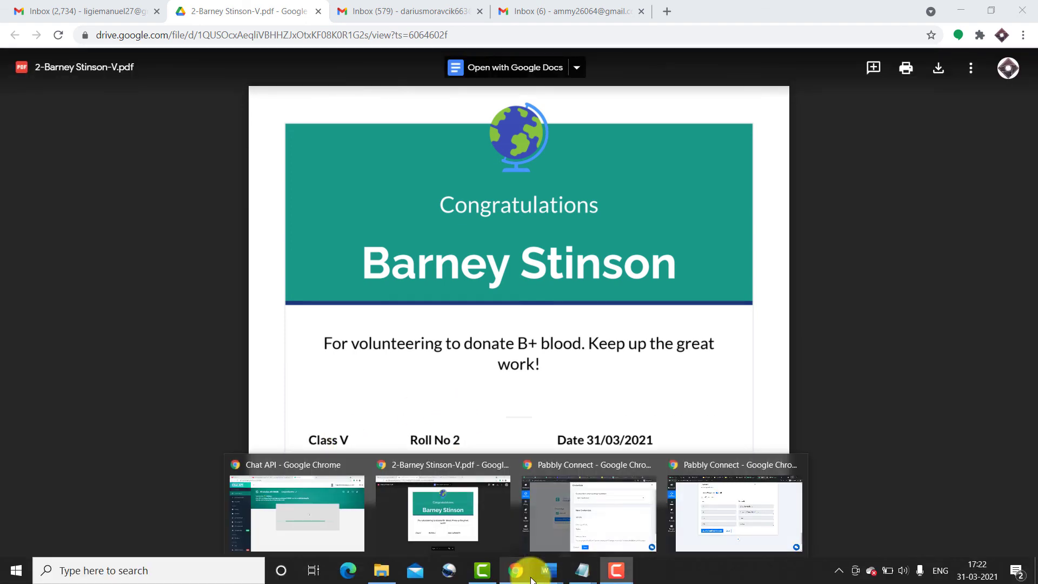
{"action": "left_click", "coordinate": [719, 512]}
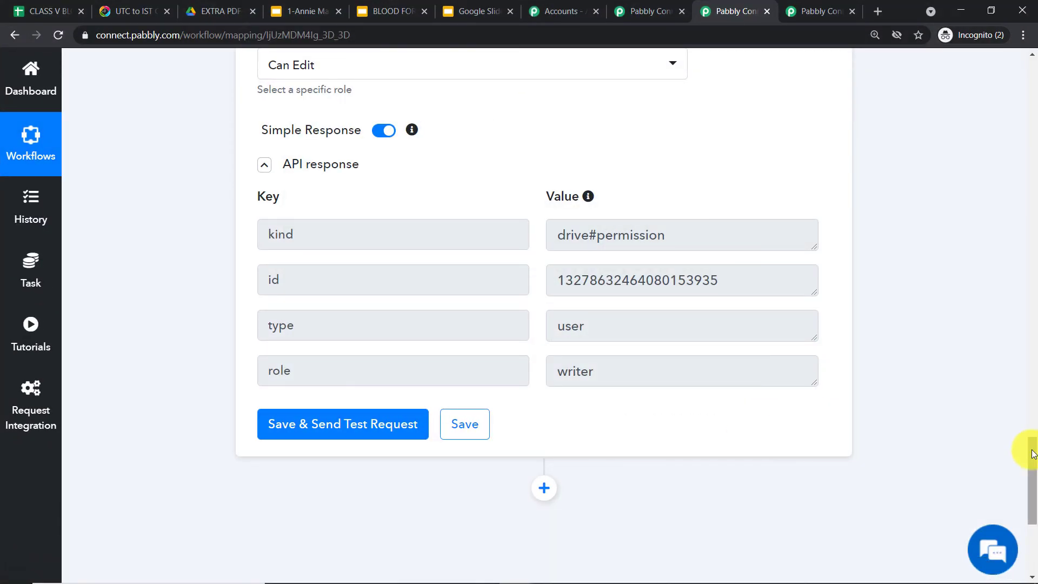
{"action": "left_click_drag", "start_coordinate": [1029, 445], "coordinate": [1025, 339]}
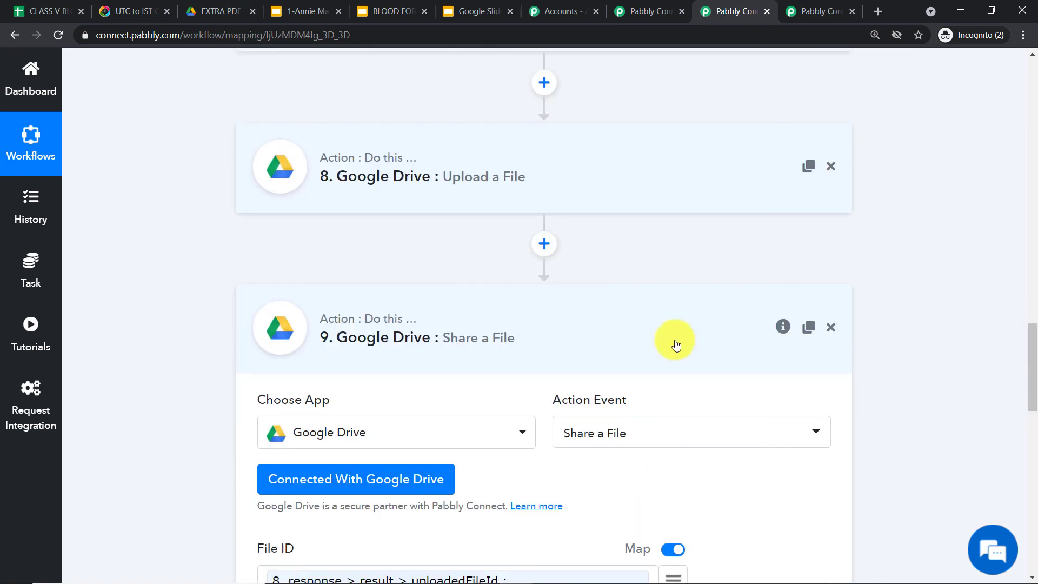
{"action": "left_click", "coordinate": [552, 338]}
{"action": "scroll", "coordinate": [1016, 381], "scroll_direction": "up", "scroll_amount": 20}
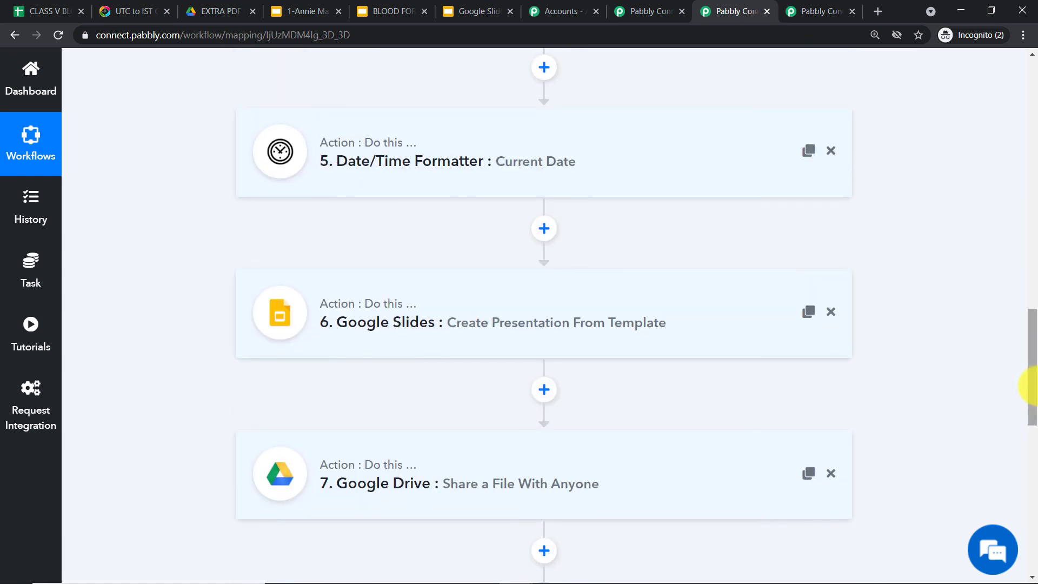
{"action": "scroll", "coordinate": [1020, 238], "scroll_direction": "up", "scroll_amount": 8}
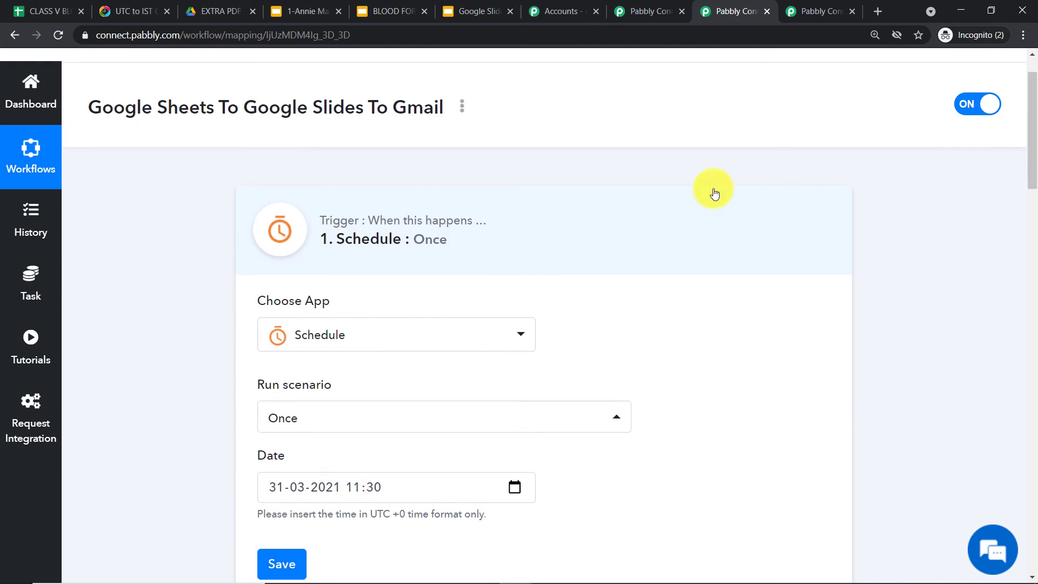
{"action": "left_click", "coordinate": [566, 225]}
{"action": "left_click_drag", "start_coordinate": [1027, 197], "coordinate": [1027, 208]}
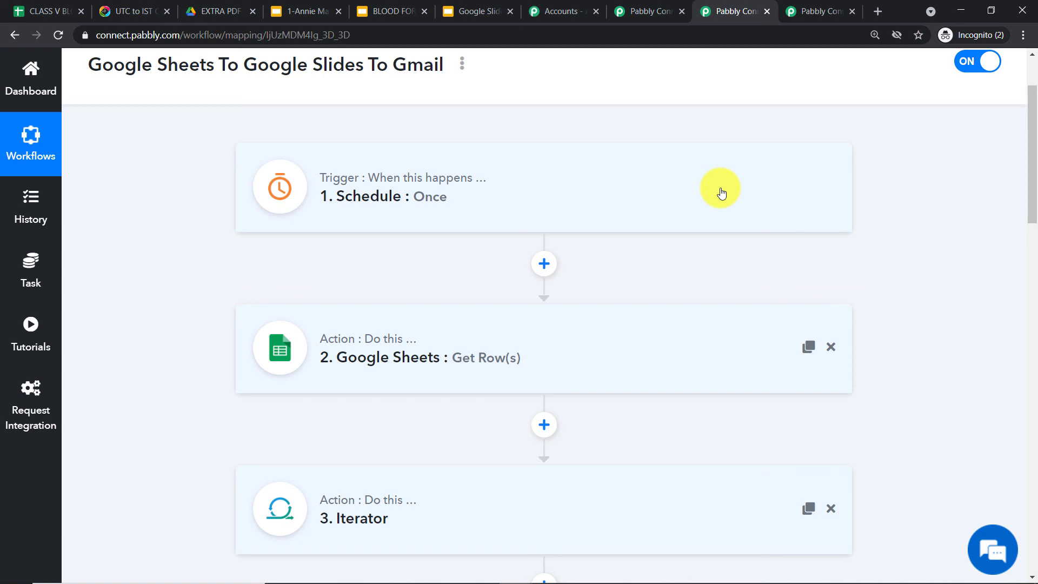
Review the workflow's sequence from the Schedule trigger through the Google Sheets, Iterator, JSON Extractor, Date/Time Formatter, Google Slides and Google Drive actions.
{"action": "scroll", "coordinate": [721, 193], "scroll_direction": "down", "scroll_amount": 1}
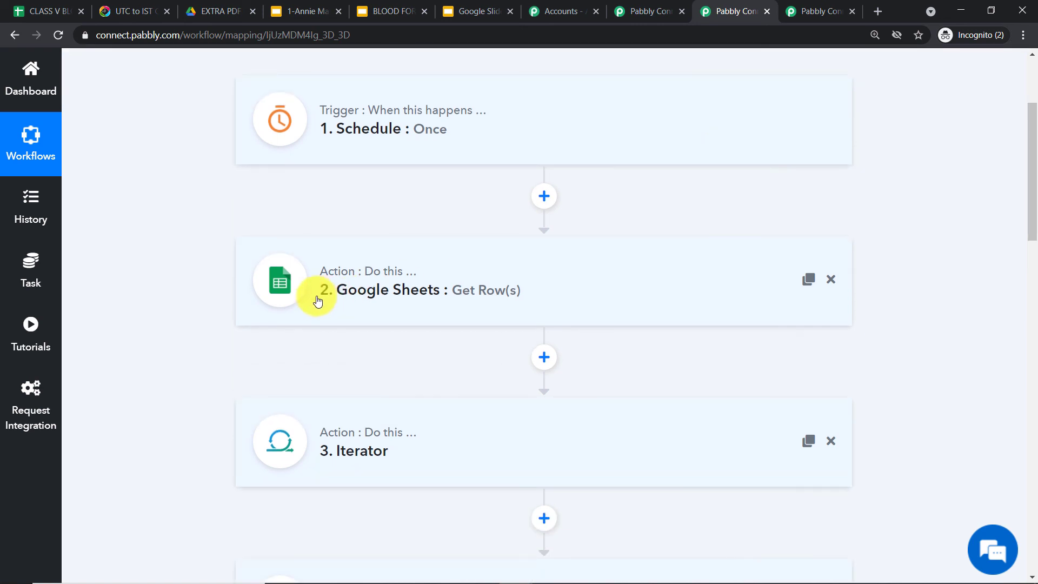
{"action": "scroll", "coordinate": [417, 268], "scroll_direction": "down", "scroll_amount": 1}
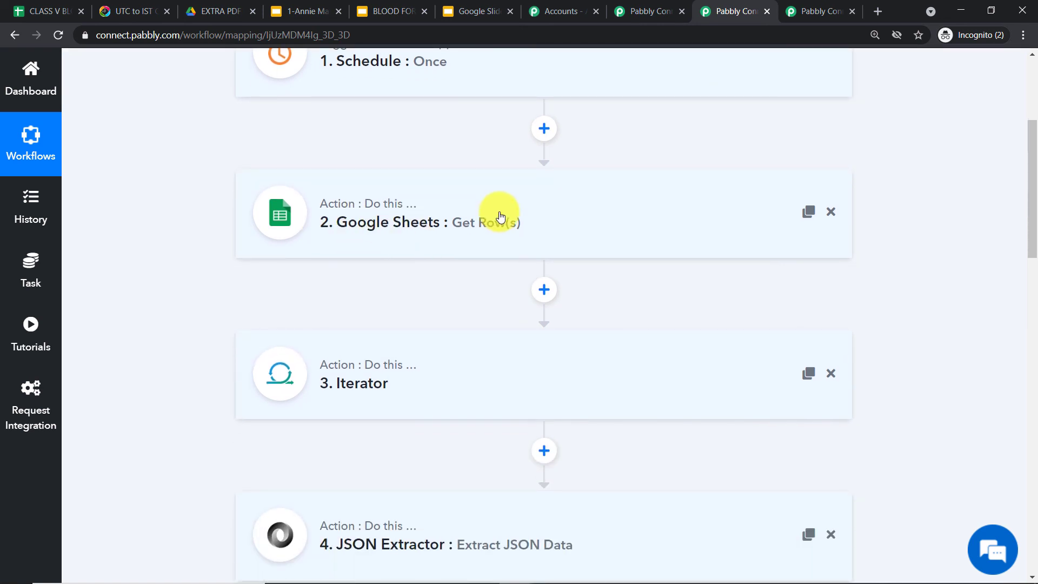
{"action": "scroll", "coordinate": [486, 227], "scroll_direction": "down", "scroll_amount": 2}
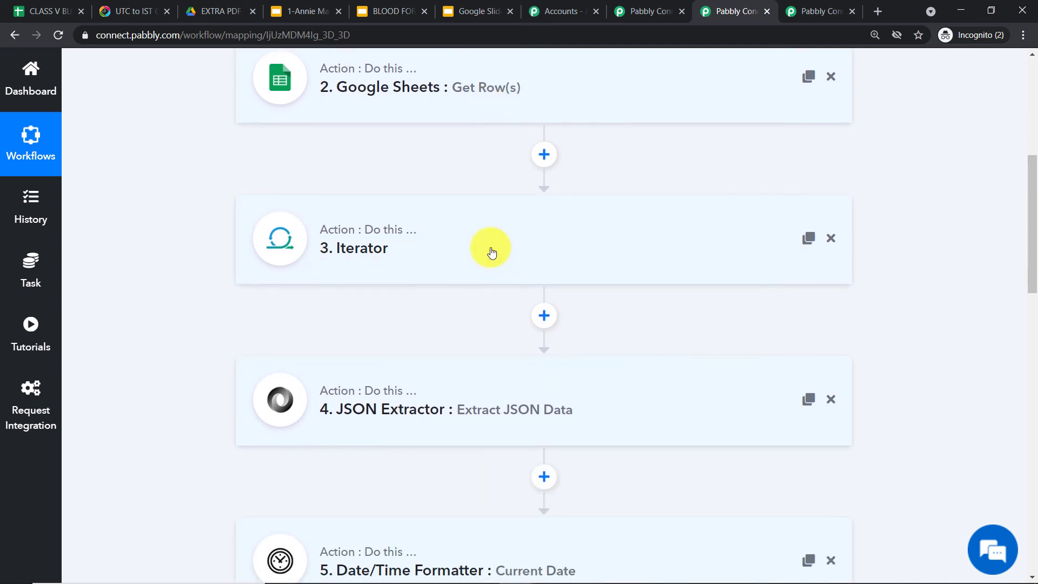
{"action": "scroll", "coordinate": [508, 246], "scroll_direction": "down", "scroll_amount": 1}
{"action": "scroll", "coordinate": [527, 227], "scroll_direction": "down", "scroll_amount": 1}
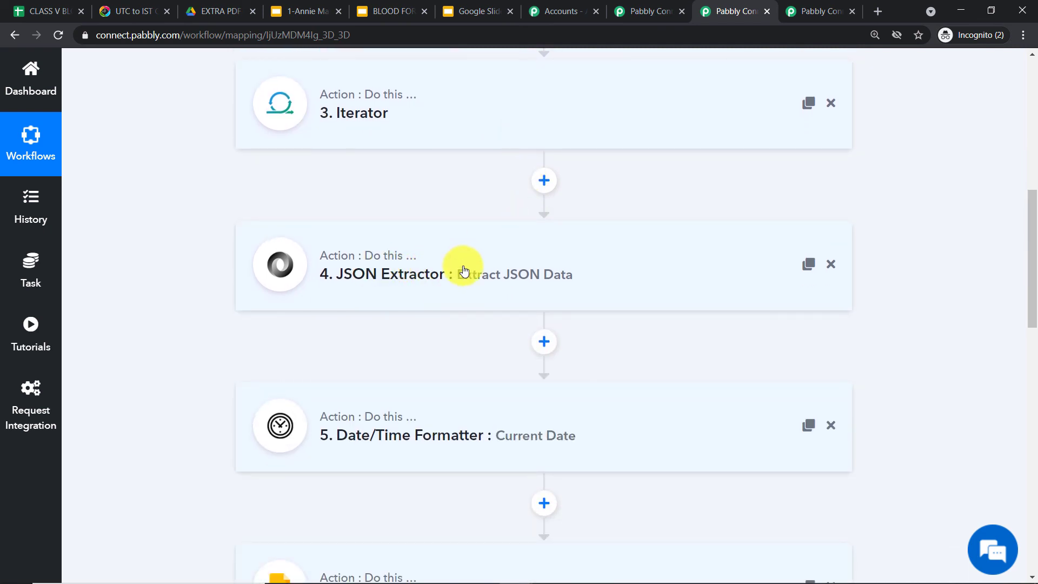
{"action": "scroll", "coordinate": [464, 270], "scroll_direction": "down", "scroll_amount": 2}
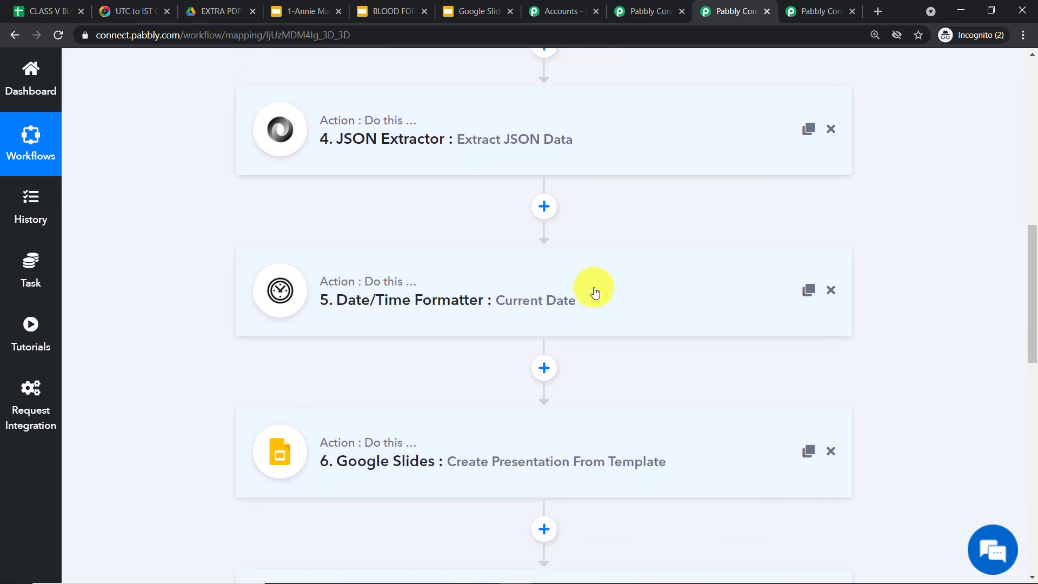
{"action": "scroll", "coordinate": [595, 292], "scroll_direction": "down", "scroll_amount": 2}
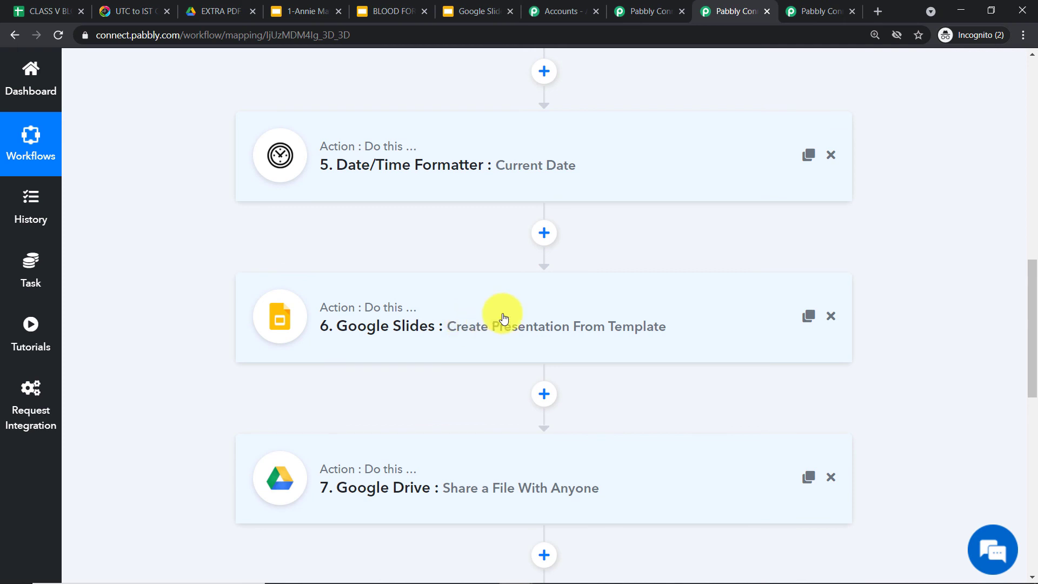
{"action": "scroll", "coordinate": [503, 317], "scroll_direction": "down", "scroll_amount": 3}
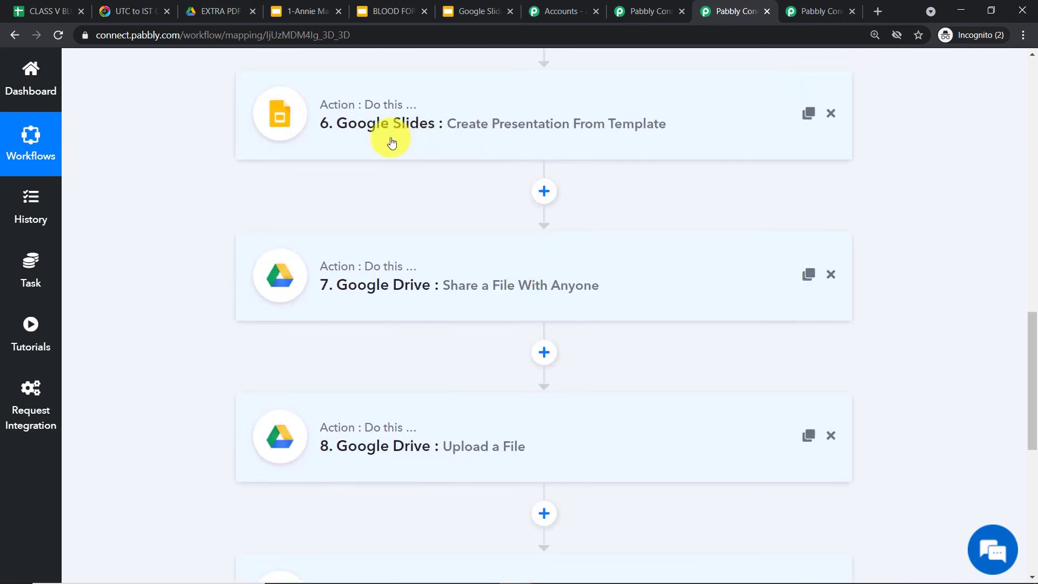
{"action": "scroll", "coordinate": [620, 270], "scroll_direction": "down", "scroll_amount": 1}
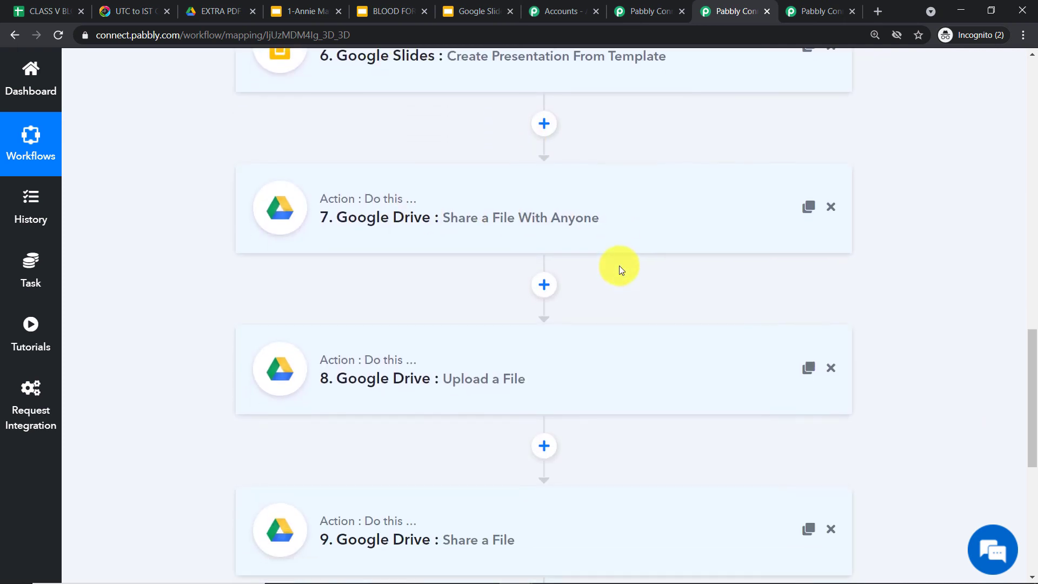
{"action": "scroll", "coordinate": [619, 220], "scroll_direction": "down", "scroll_amount": 2}
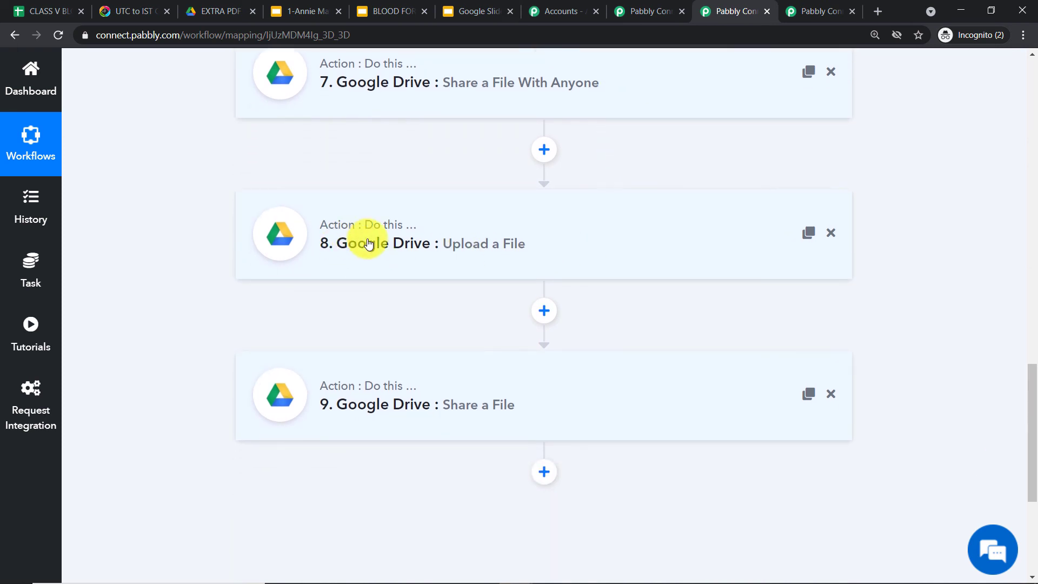